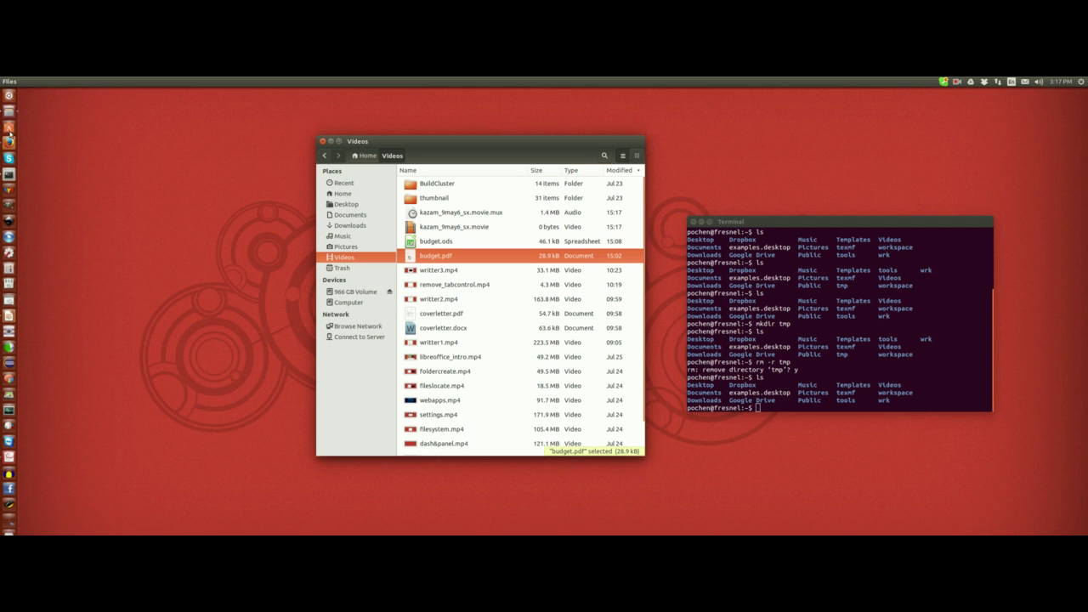
Search the Unity Dash for 'calc' and launch LibreOffice Calc.
{"action": "left_click", "coordinate": [8, 96]}
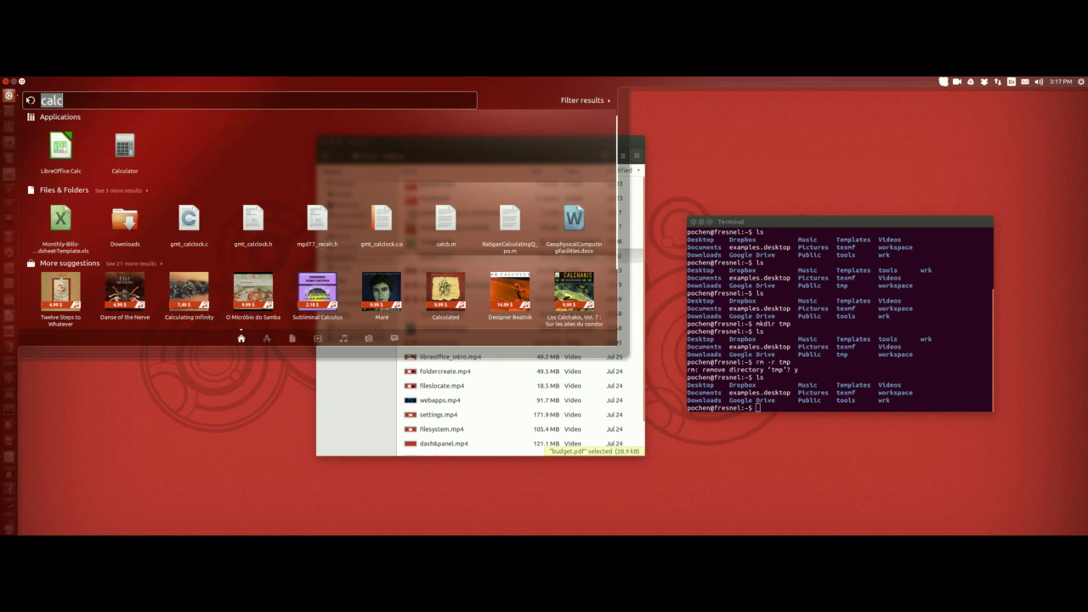
{"action": "type", "text": "ca"}
{"action": "key", "text": "Escape"}
{"action": "left_click", "coordinate": [8, 96]}
{"action": "type", "text": "calc"}
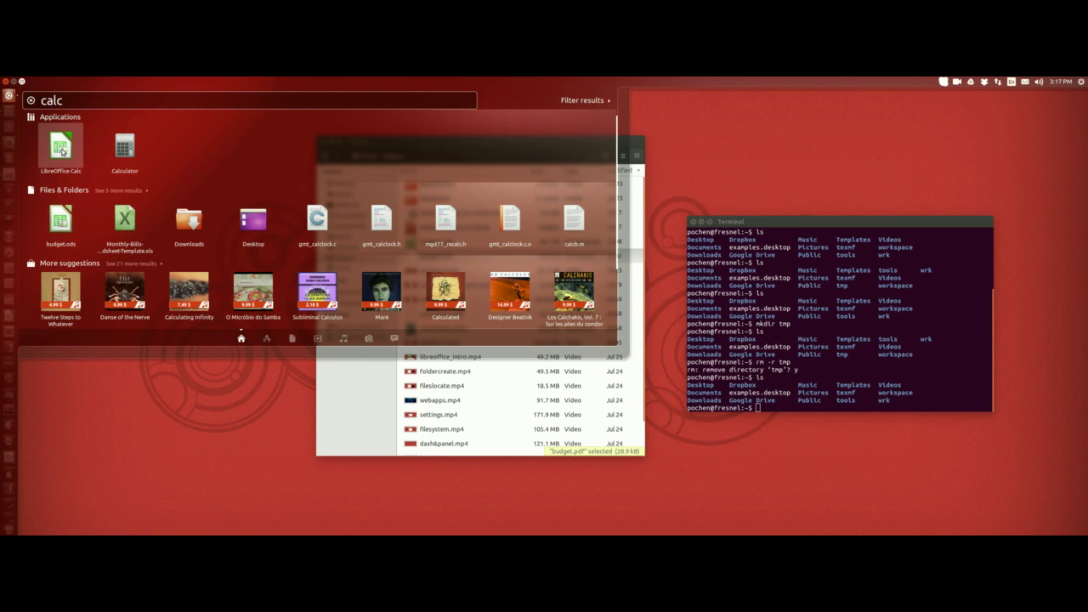
{"action": "left_click", "coordinate": [62, 151]}
Reposition the Untitled 1 spreadsheet window and select cell G15.
{"action": "left_click_drag", "start_coordinate": [309, 116], "coordinate": [322, 106]}
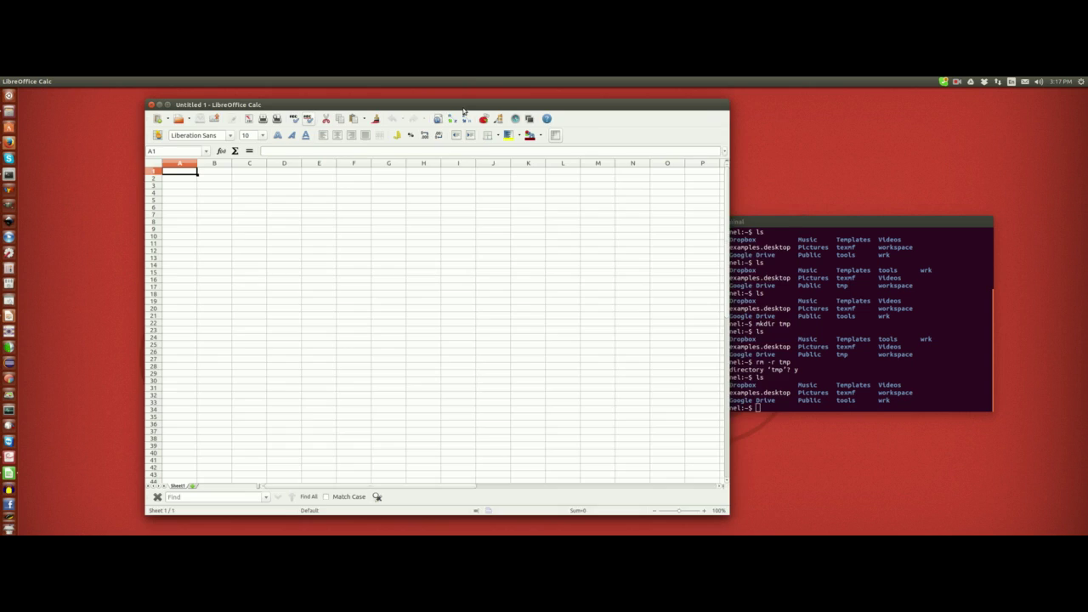
{"action": "left_click_drag", "start_coordinate": [464, 107], "coordinate": [516, 117]}
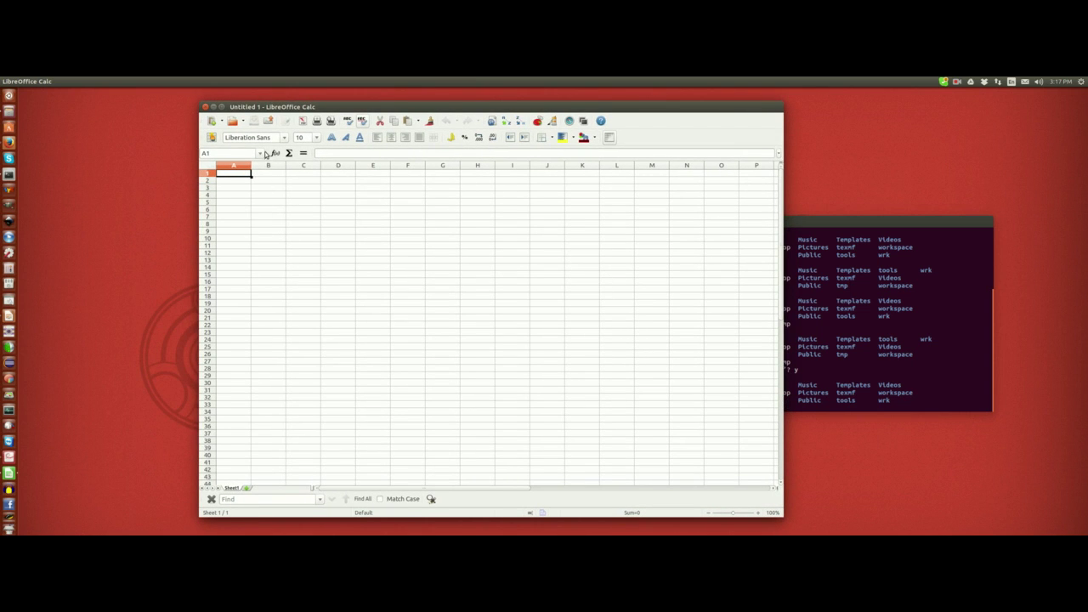
{"action": "left_click_drag", "start_coordinate": [300, 107], "coordinate": [307, 103]}
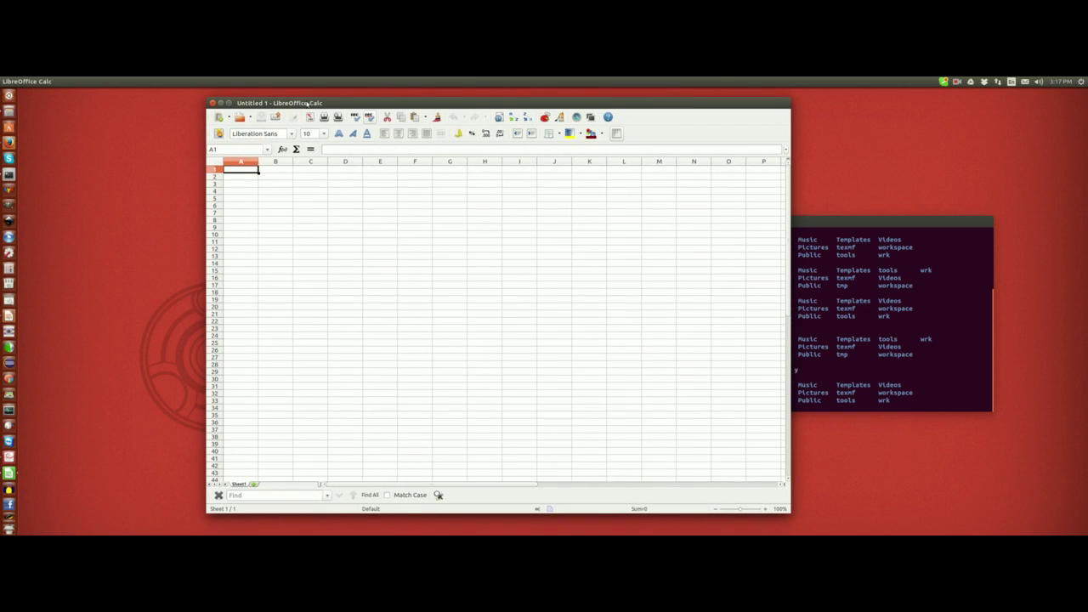
{"action": "mouse_move", "coordinate": [44, 82]}
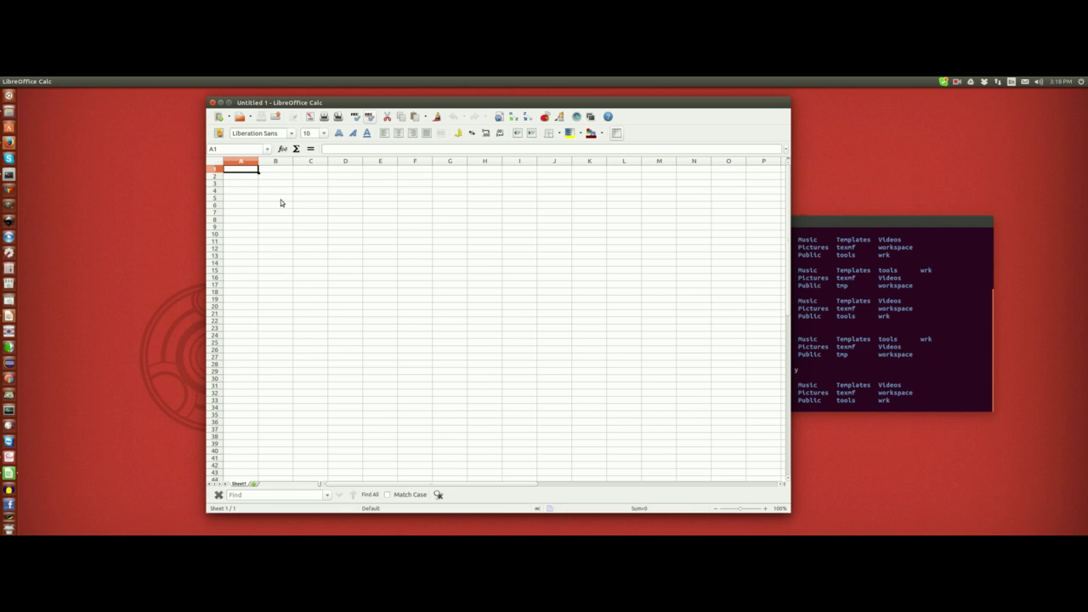
{"action": "left_click", "coordinate": [437, 272]}
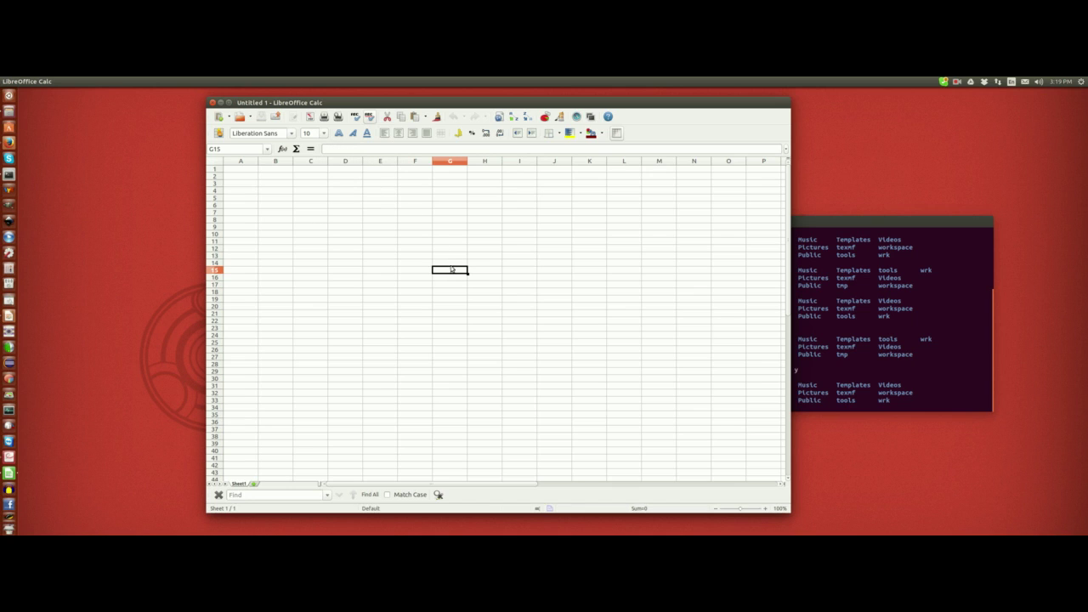
{"action": "left_click", "coordinate": [347, 149]}
{"action": "type", "text": "2015"}
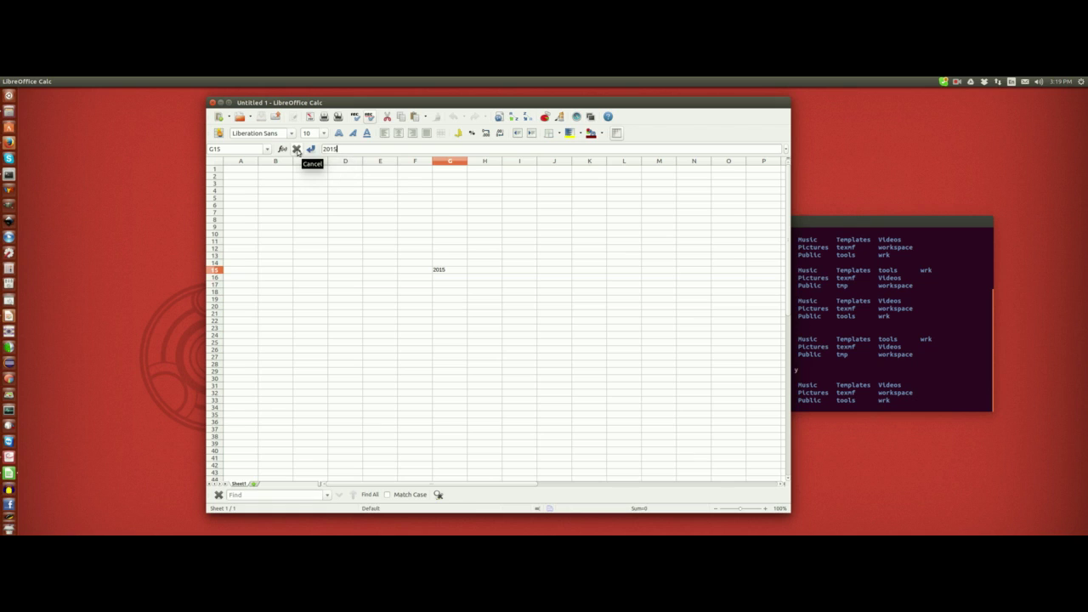
{"action": "left_click", "coordinate": [297, 150]}
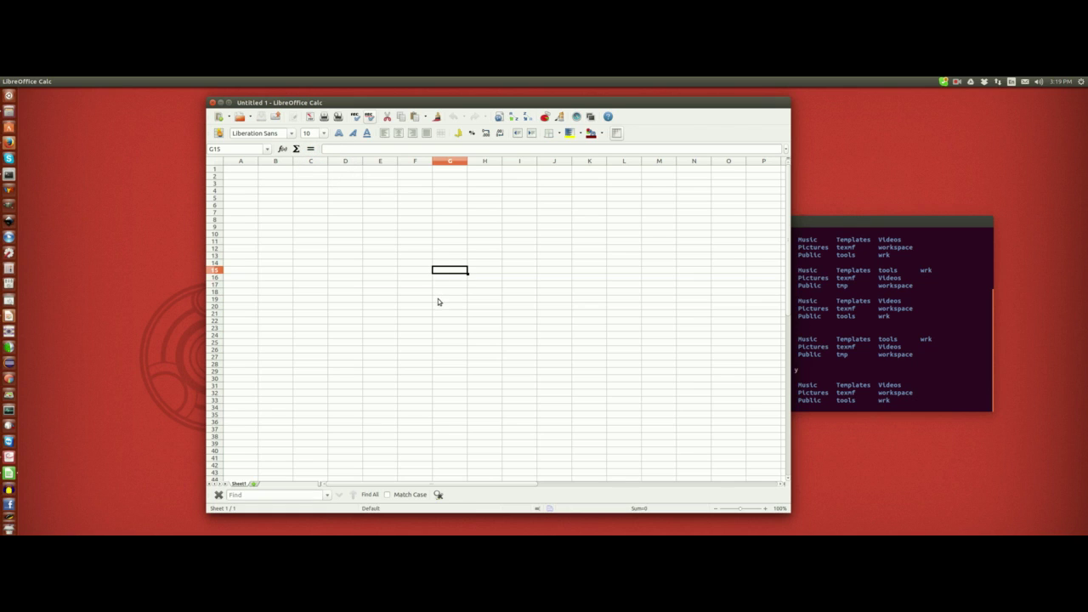
{"action": "left_click", "coordinate": [342, 149]}
{"action": "left_click", "coordinate": [347, 237]}
{"action": "double_click", "coordinate": [348, 237]}
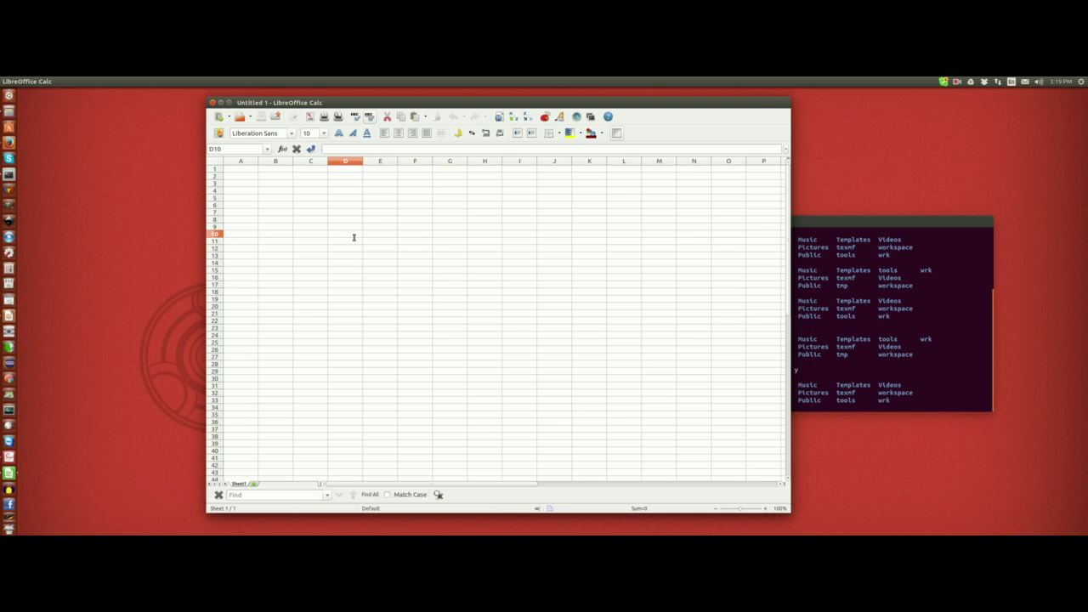
{"action": "left_click", "coordinate": [355, 150]}
{"action": "left_click_drag", "start_coordinate": [436, 104], "coordinate": [422, 99]}
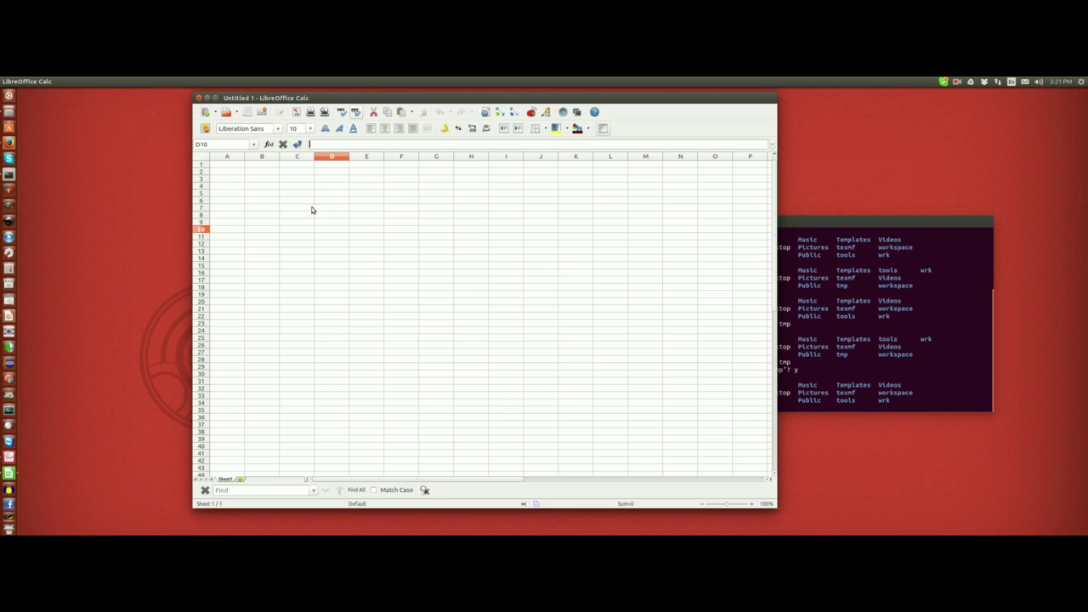
Enter the month headings January in B1 and February in C1.
{"action": "left_click", "coordinate": [260, 165]}
{"action": "type", "text": "January"}
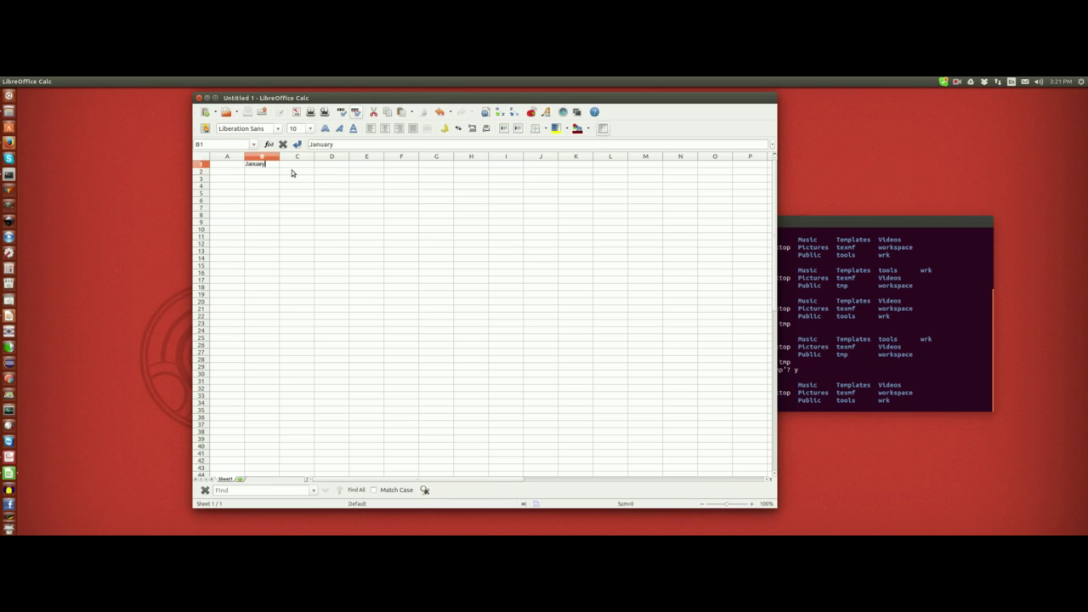
{"action": "key", "text": "Tab"}
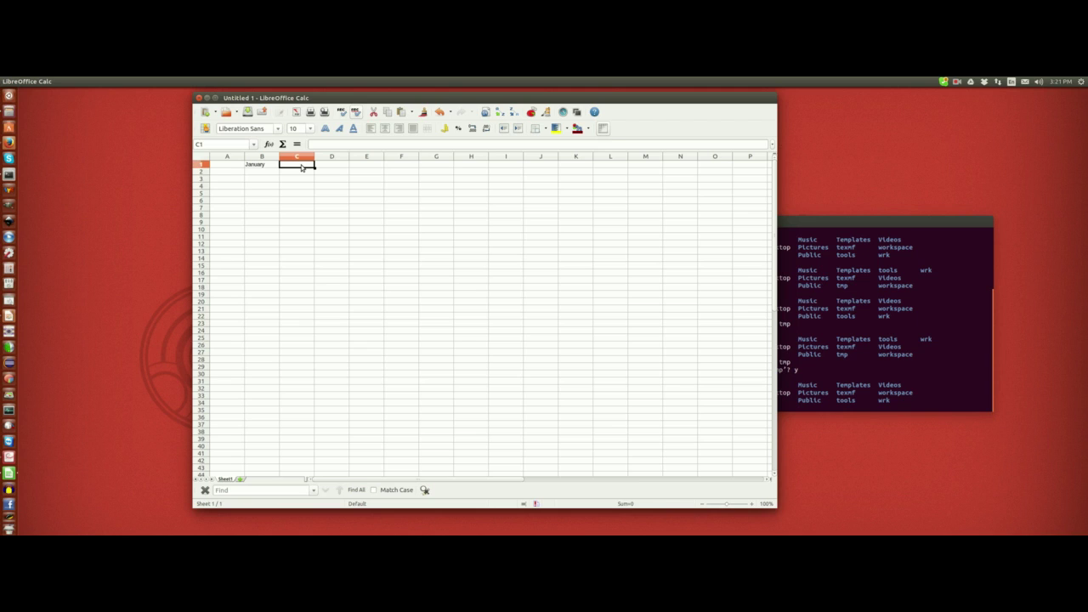
{"action": "key", "text": "Left"}
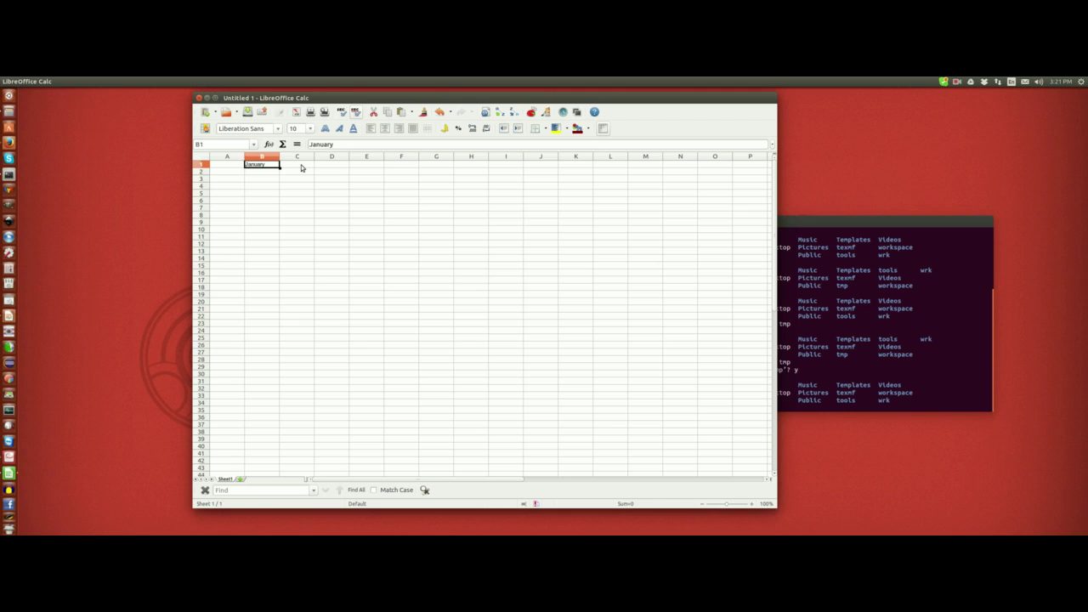
{"action": "key", "text": "Right"}
{"action": "key", "text": "Left"}
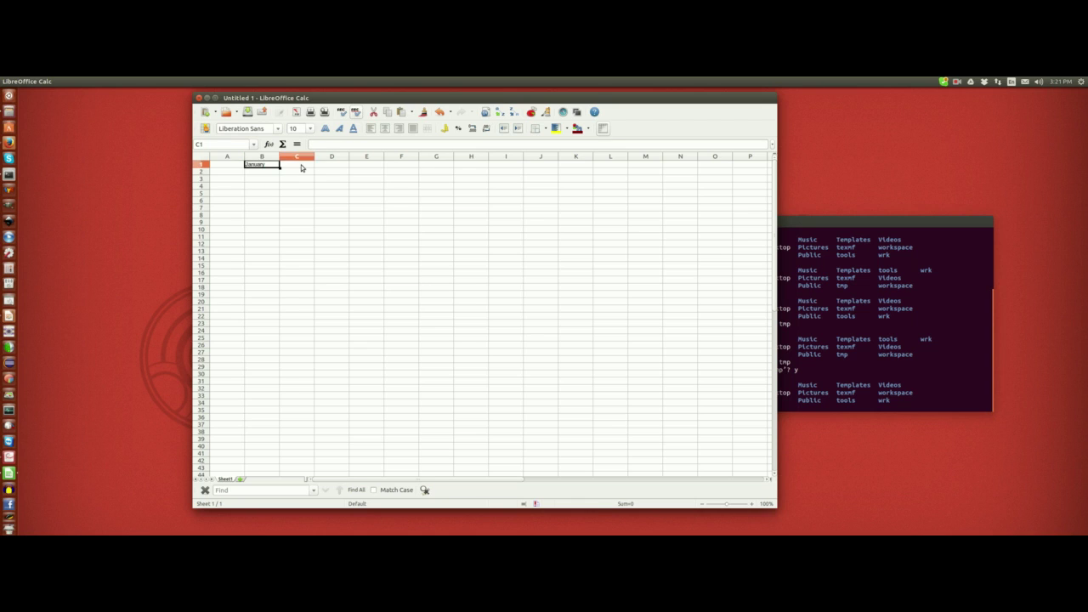
{"action": "key", "text": "Right"}
{"action": "type", "text": "February"}
{"action": "key", "text": "Tab"}
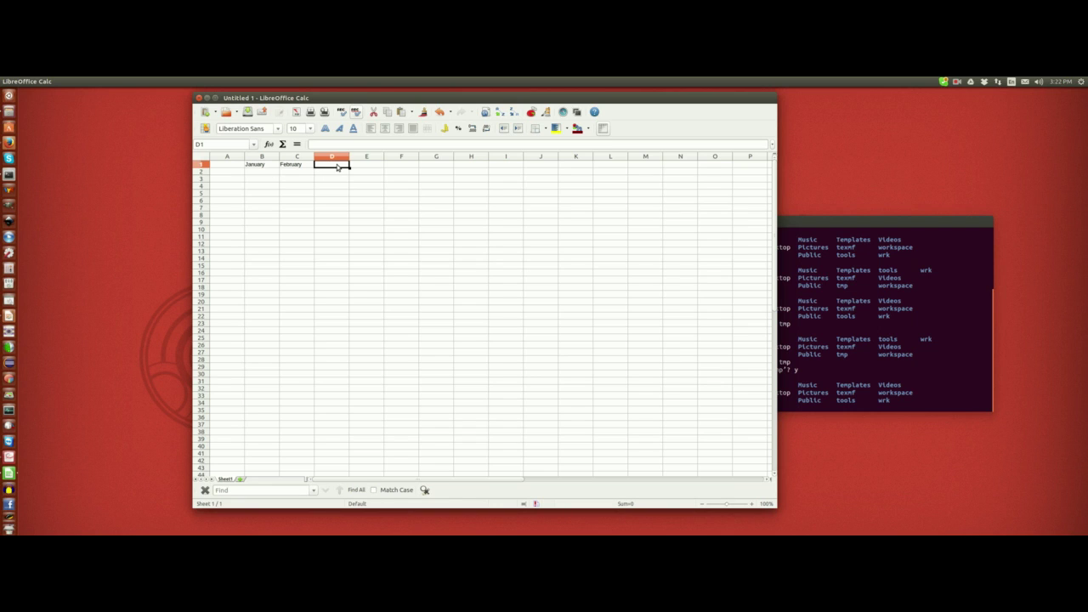
Fill D1:G1 with March, April, May and June, then select the B1:G1 headings.
{"action": "type", "text": "March"}
{"action": "left_click", "coordinate": [352, 160]}
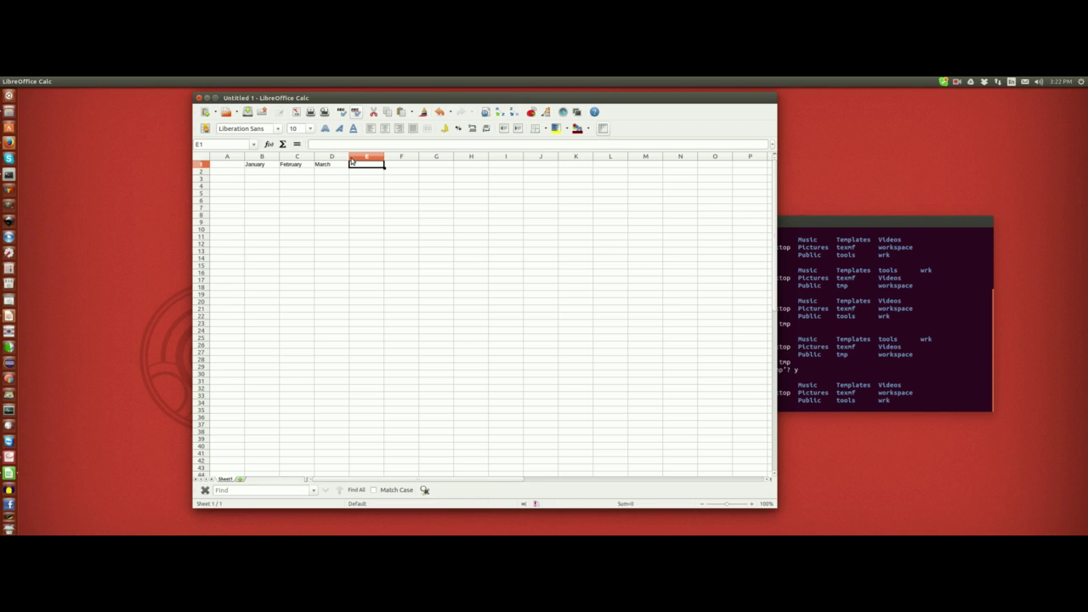
{"action": "type", "text": "April"}
{"action": "key", "text": "Tab"}
{"action": "type", "text": "May"}
{"action": "key", "text": "Tab"}
{"action": "type", "text": "Jun"}
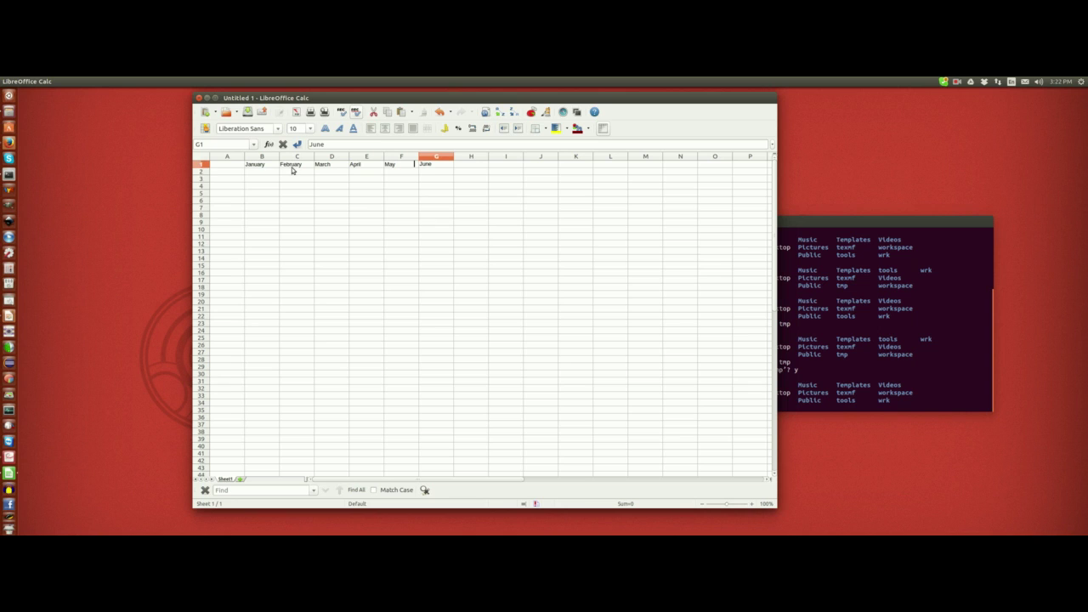
{"action": "left_click", "coordinate": [255, 168]}
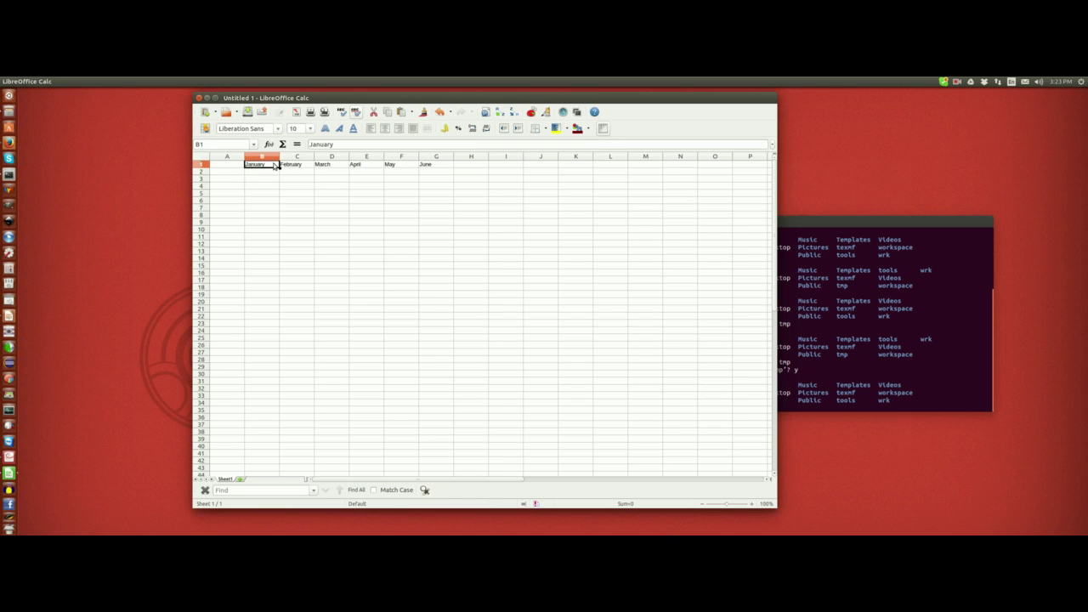
{"action": "left_click_drag", "start_coordinate": [247, 166], "coordinate": [436, 163]}
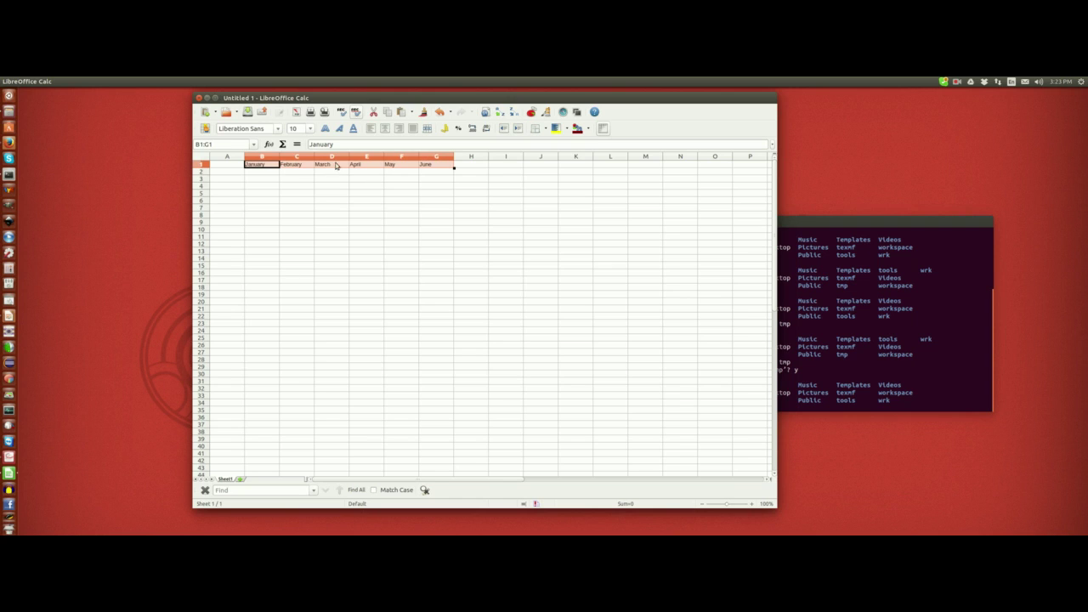
Right-align and bold the January–June headings in B1:G1.
{"action": "left_click", "coordinate": [402, 132]}
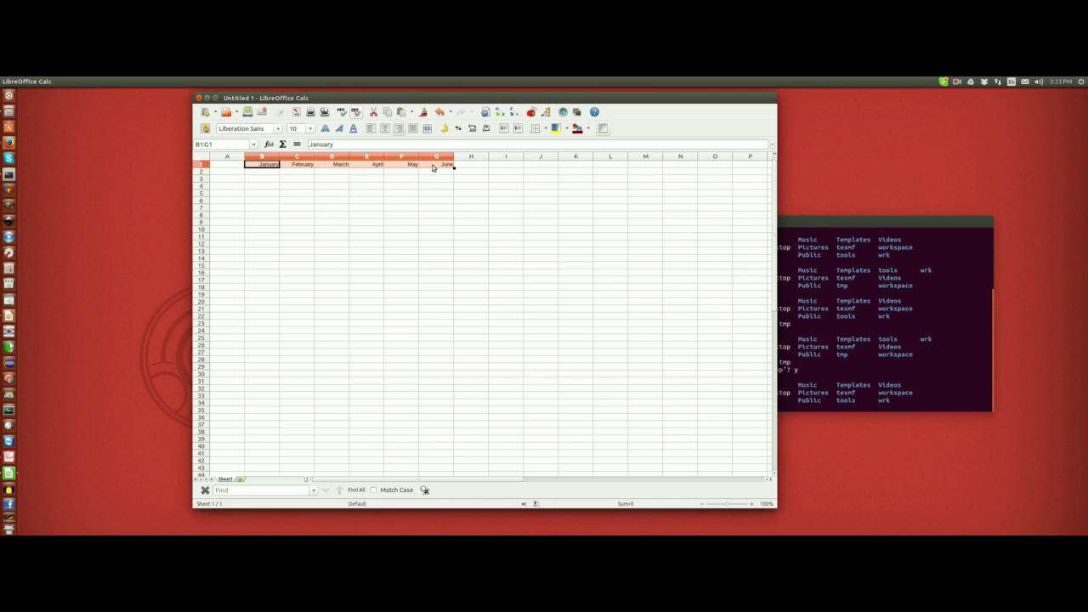
{"action": "left_click", "coordinate": [326, 130]}
{"action": "left_click", "coordinate": [222, 173]}
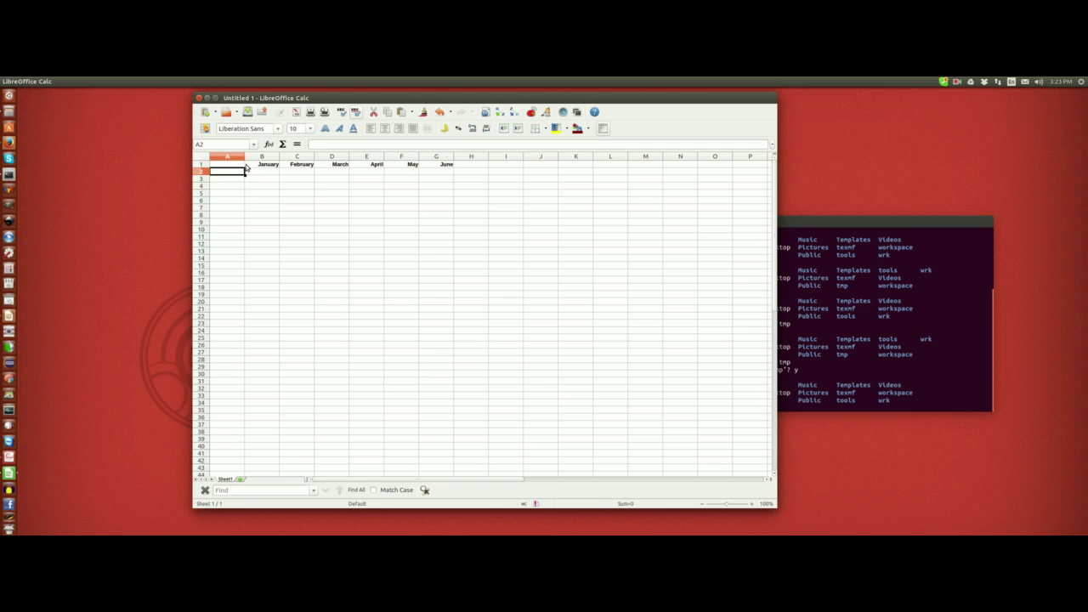
Enter a bold 'Income' label in cell A2.
{"action": "key", "text": "ctrl+b"}
{"action": "type", "text": "Income"}
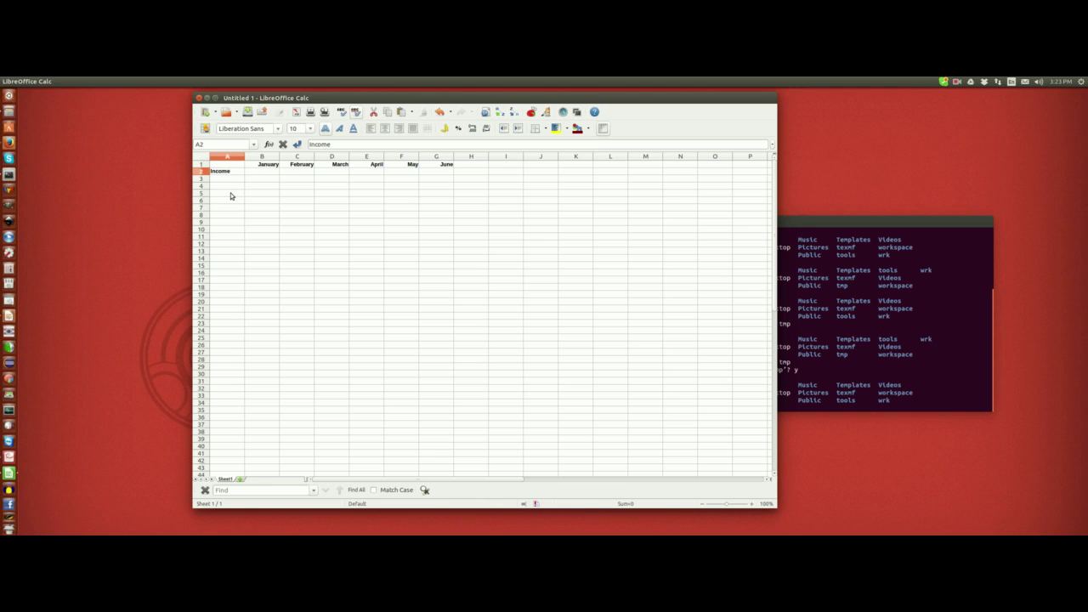
{"action": "key", "text": "Return"}
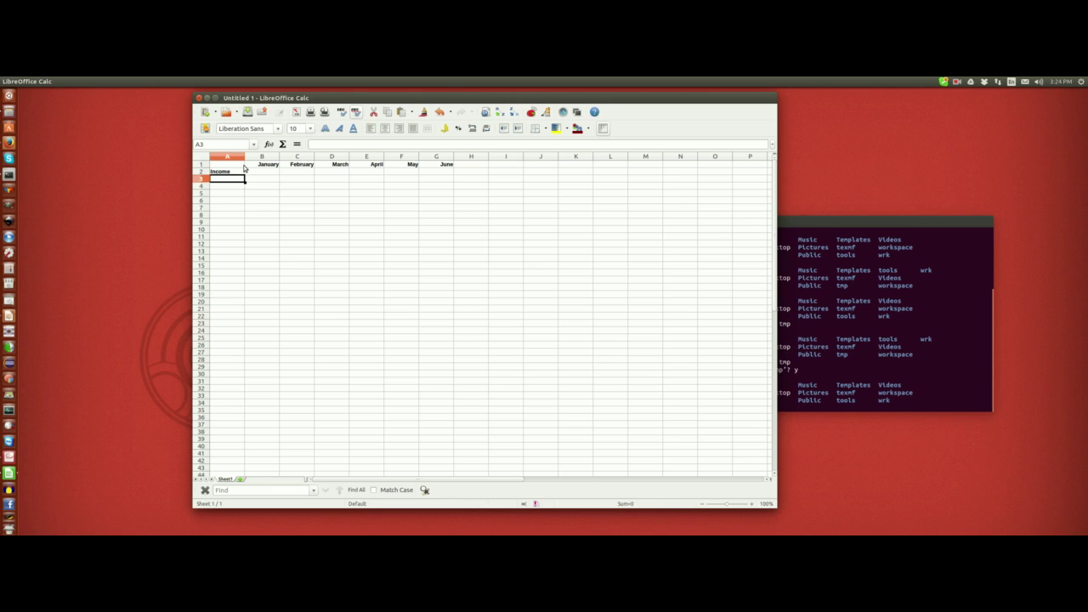
List Salary, Pension, Benefits and Total in A3:A6, leaving row 7 blank.
{"action": "key", "text": "Up"}
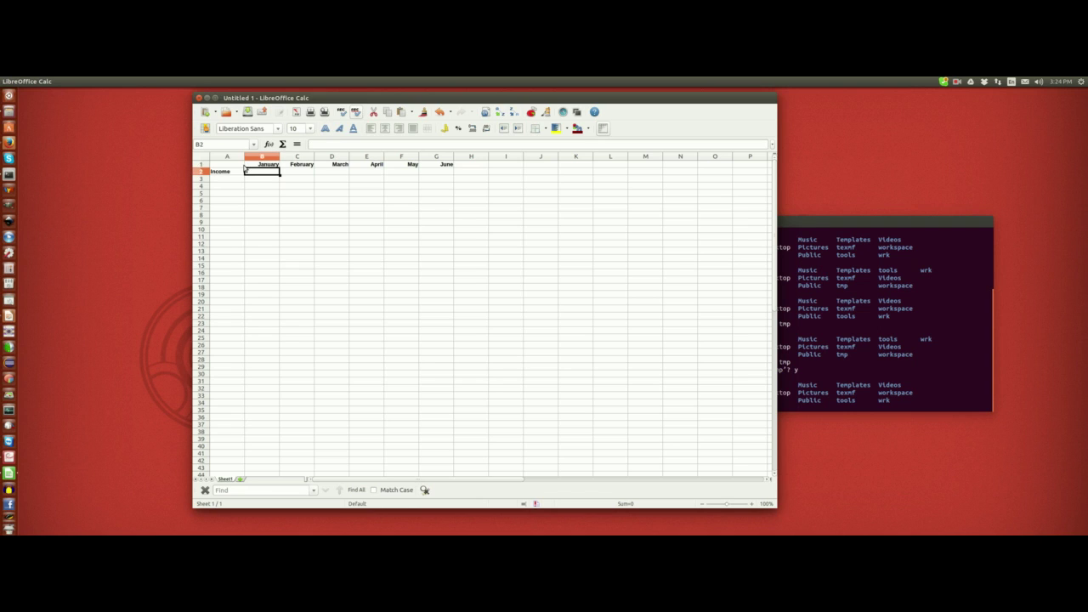
{"action": "key", "text": "Down"}
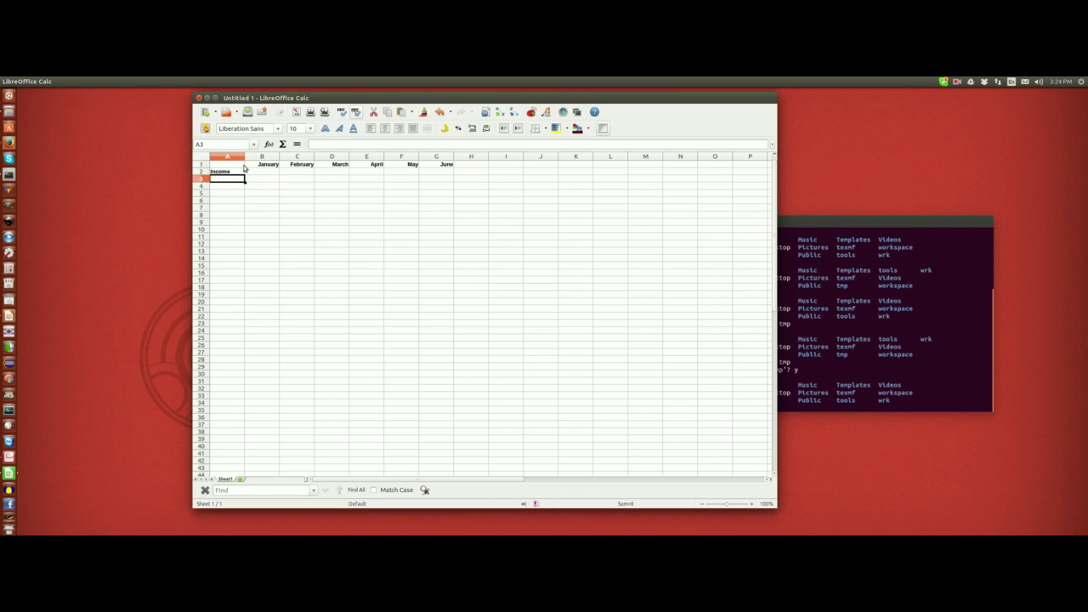
{"action": "type", "text": "Salary"}
{"action": "key", "text": "Return"}
{"action": "type", "text": "Pension"}
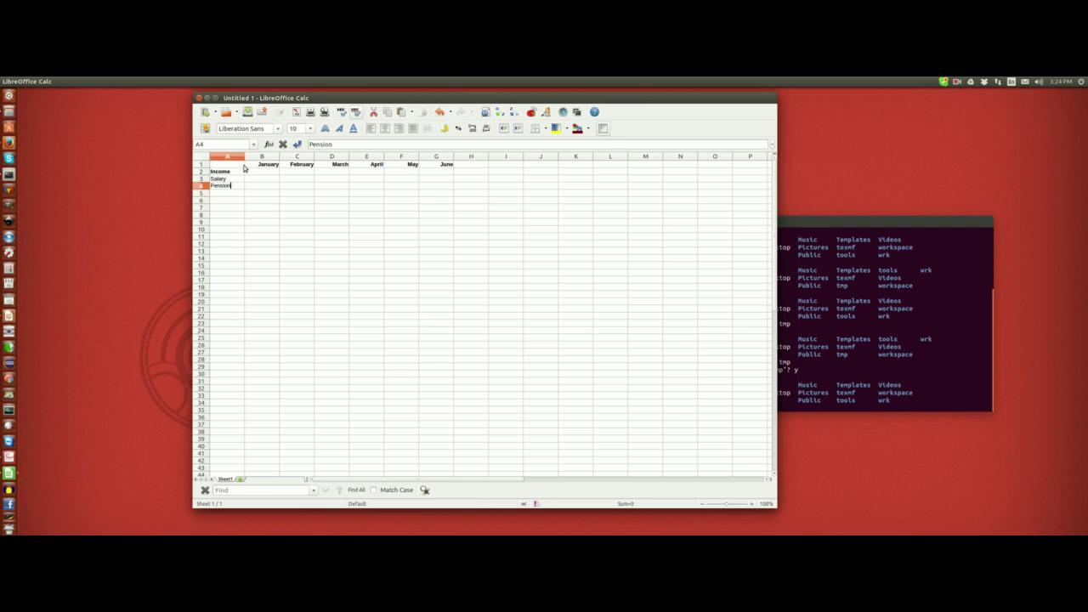
{"action": "key", "text": "Return"}
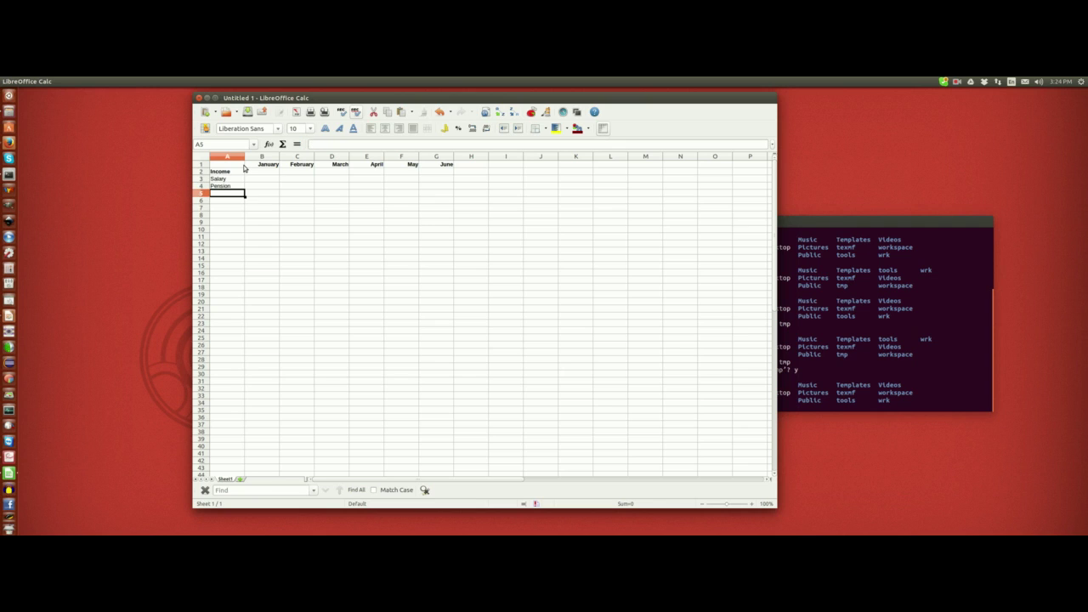
{"action": "type", "text": "Benefits"}
{"action": "key", "text": "Return"}
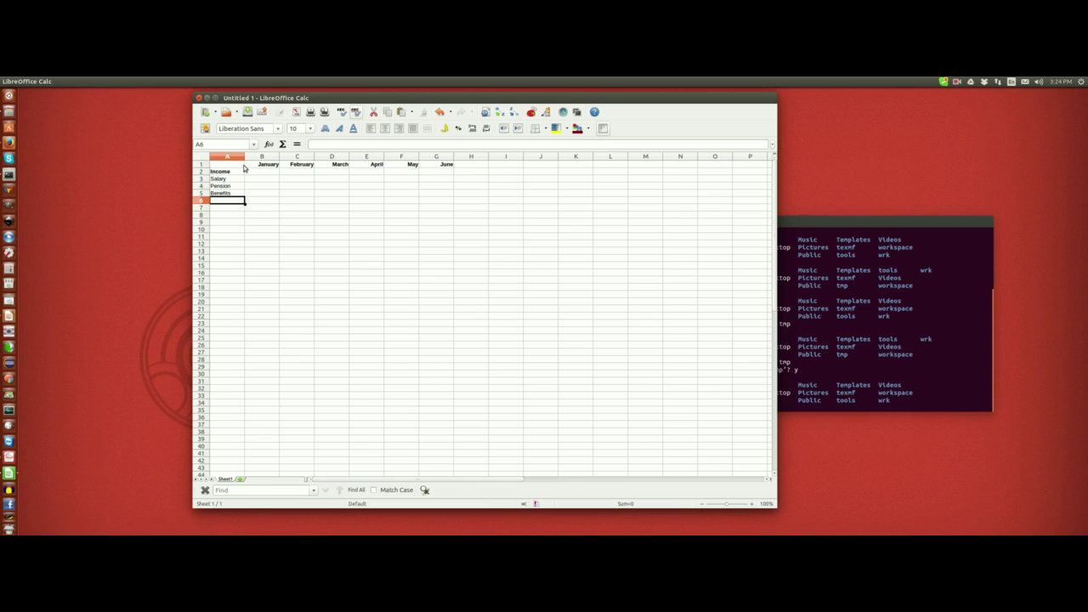
{"action": "type", "text": "Totl"}
{"action": "type", "text": "al"}
{"action": "key", "text": "Return"}
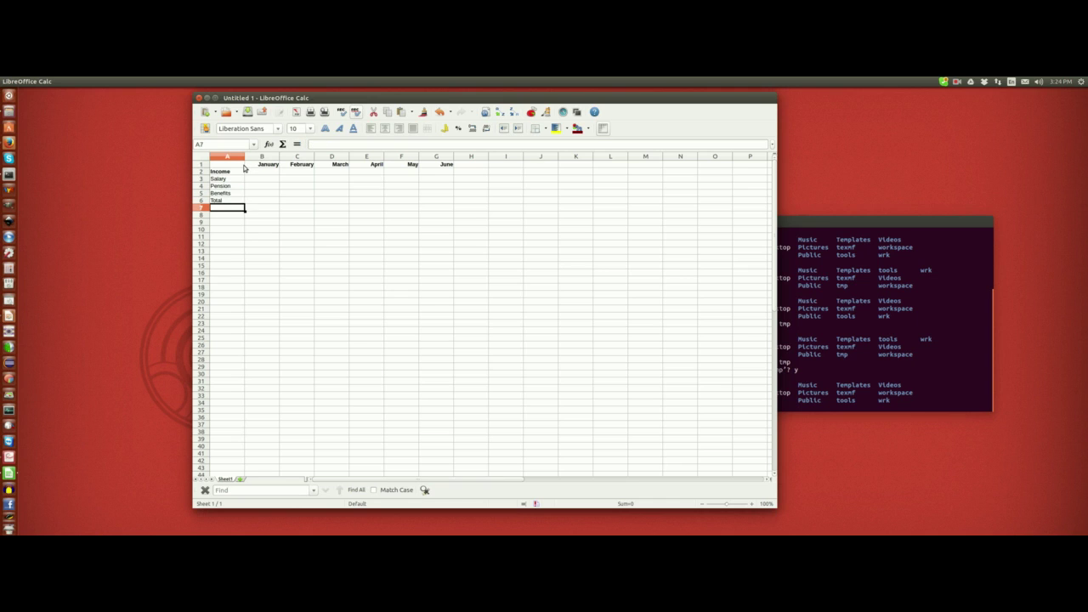
{"action": "key", "text": "Down"}
Add a bold 'Expenditure' heading in cell A8.
{"action": "key", "text": "ctrl+b"}
{"action": "type", "text": "Expenditure"}
{"action": "key", "text": "Return"}
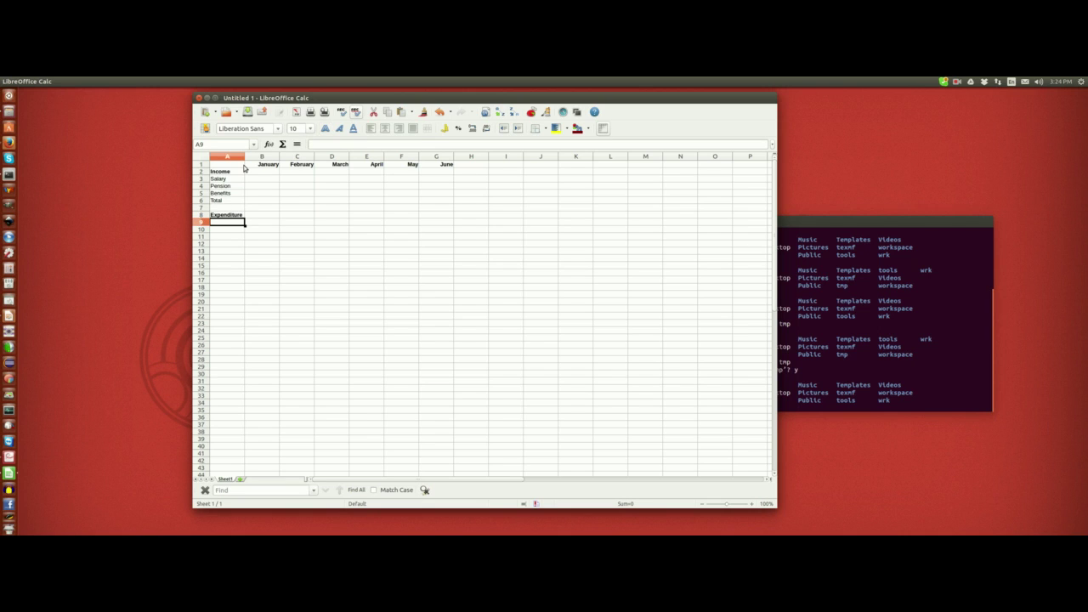
List Shopping, TV, Leisure, Broadband, Utilities, Rent and Total in A9:A15, leaving a blank row.
{"action": "type", "text": "Shopping"}
{"action": "key", "text": "Return"}
{"action": "type", "text": "TV"}
{"action": "key", "text": "Return"}
{"action": "type", "text": "Le"}
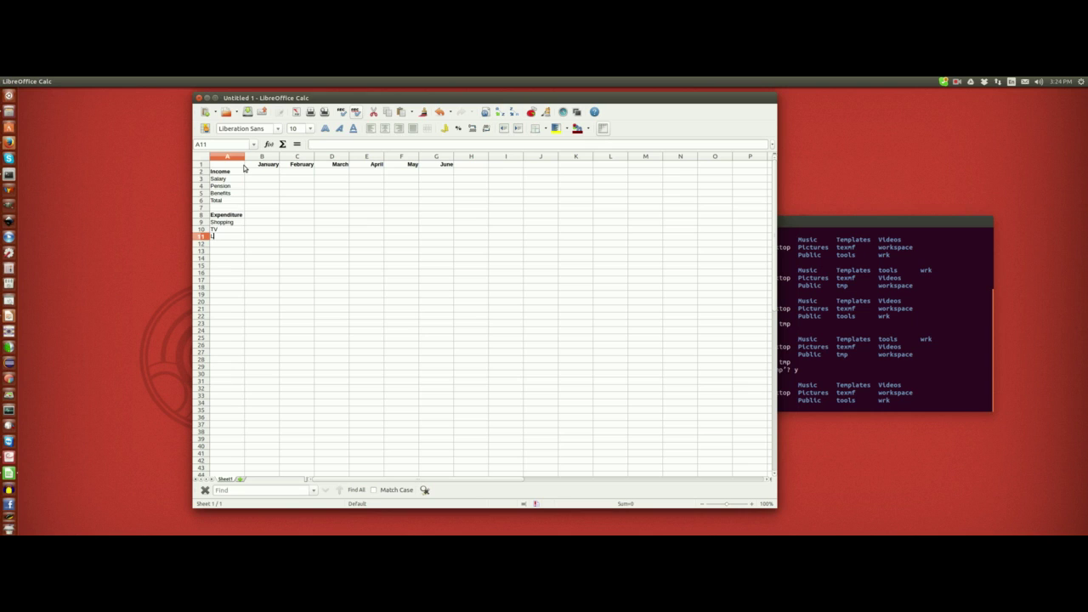
{"action": "type", "text": "isure"}
{"action": "key", "text": "Return"}
{"action": "type", "text": "Broadband"}
{"action": "key", "text": "Return"}
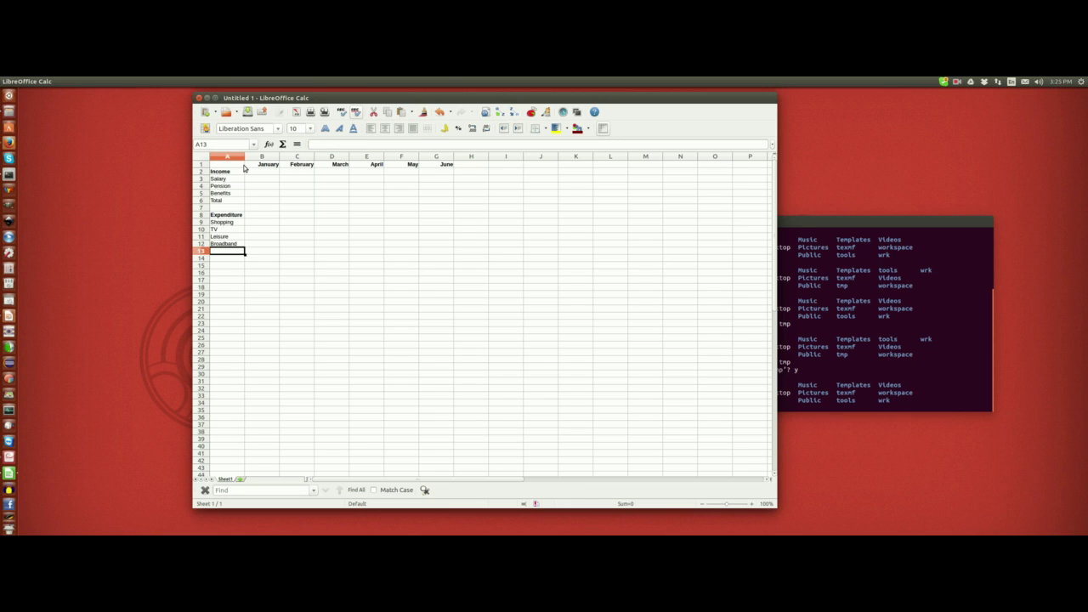
{"action": "type", "text": "Utilities"}
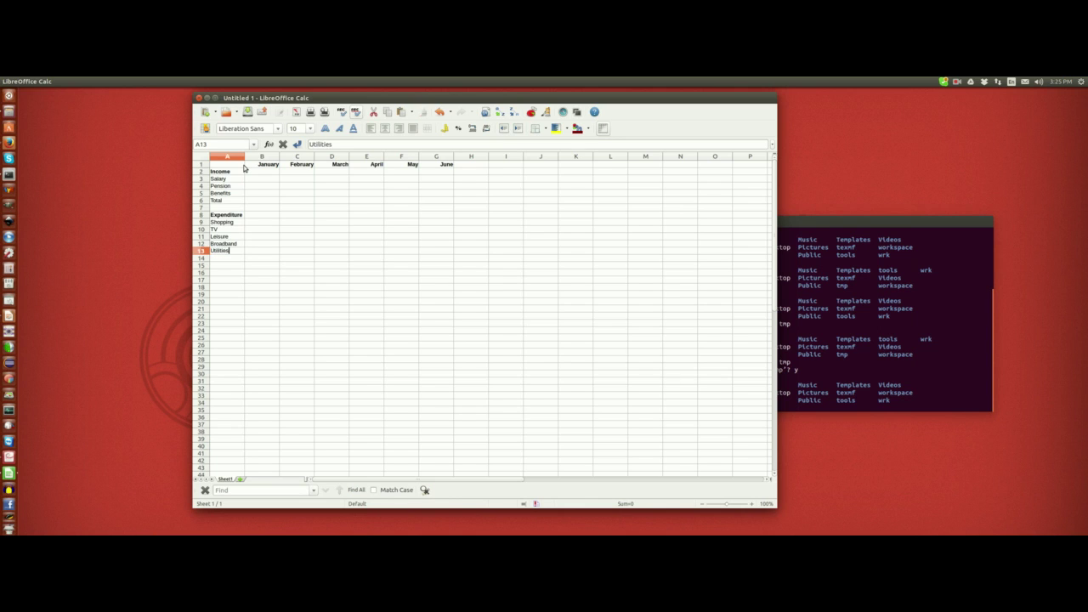
{"action": "key", "text": "Return"}
{"action": "type", "text": "Rent"}
{"action": "key", "text": "Return"}
{"action": "type", "text": "Tot"}
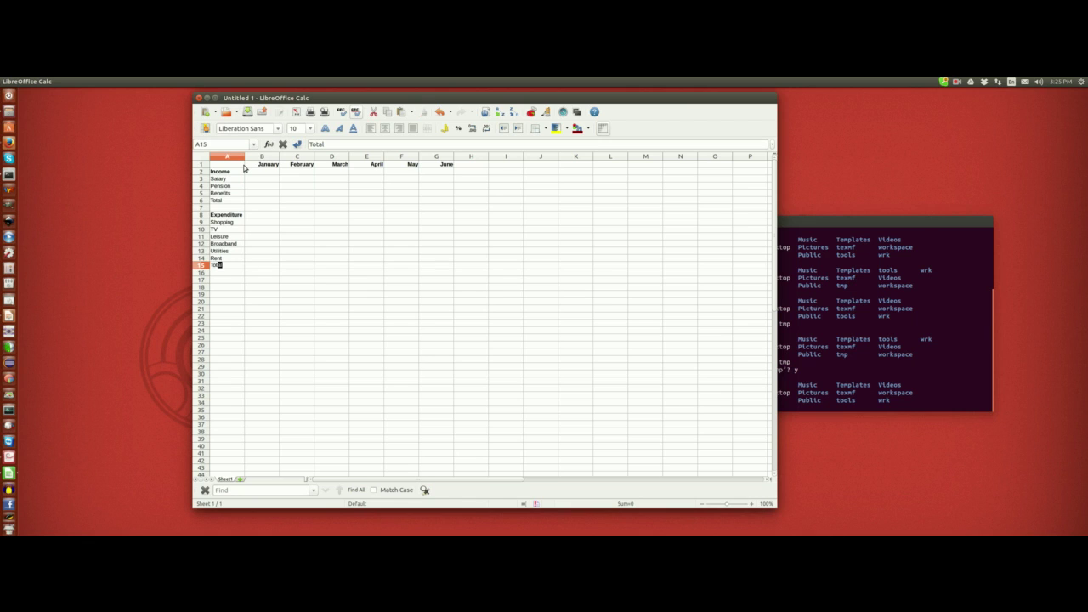
{"action": "key", "text": "Return"}
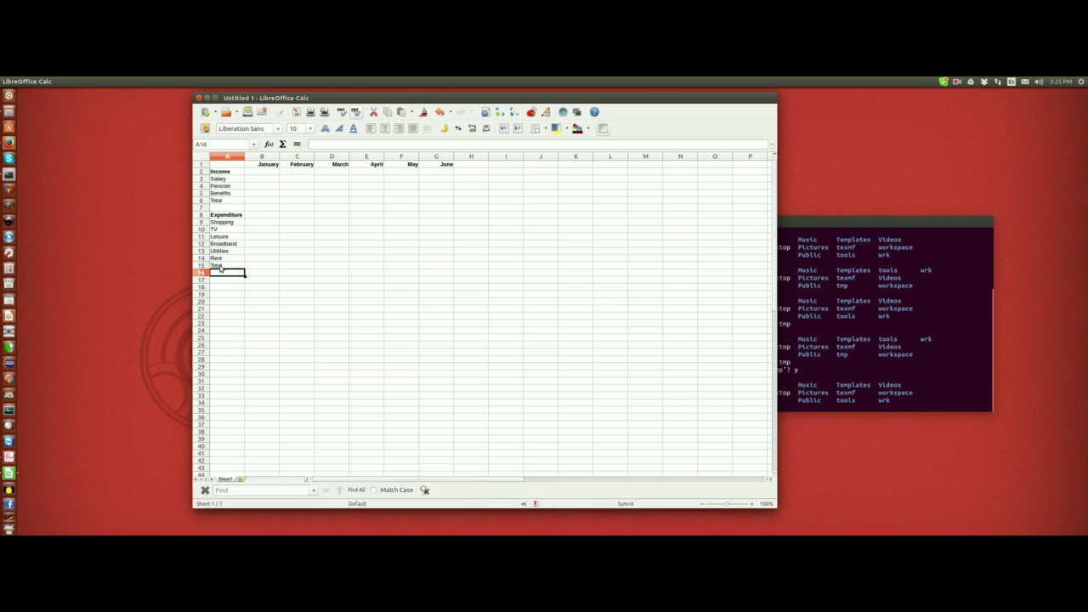
{"action": "key", "text": "Return"}
Enter 'Difference' in A17, 'Savings' in A18 and 'Savings ratio' in A20.
{"action": "type", "text": "D"}
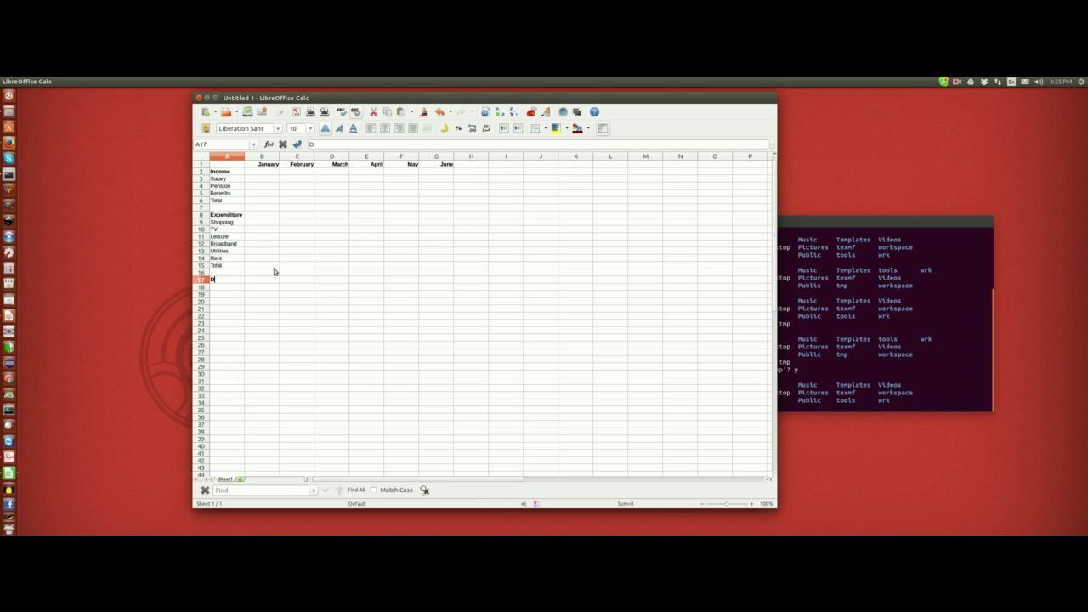
{"action": "type", "text": "ifference"}
{"action": "key", "text": "Return"}
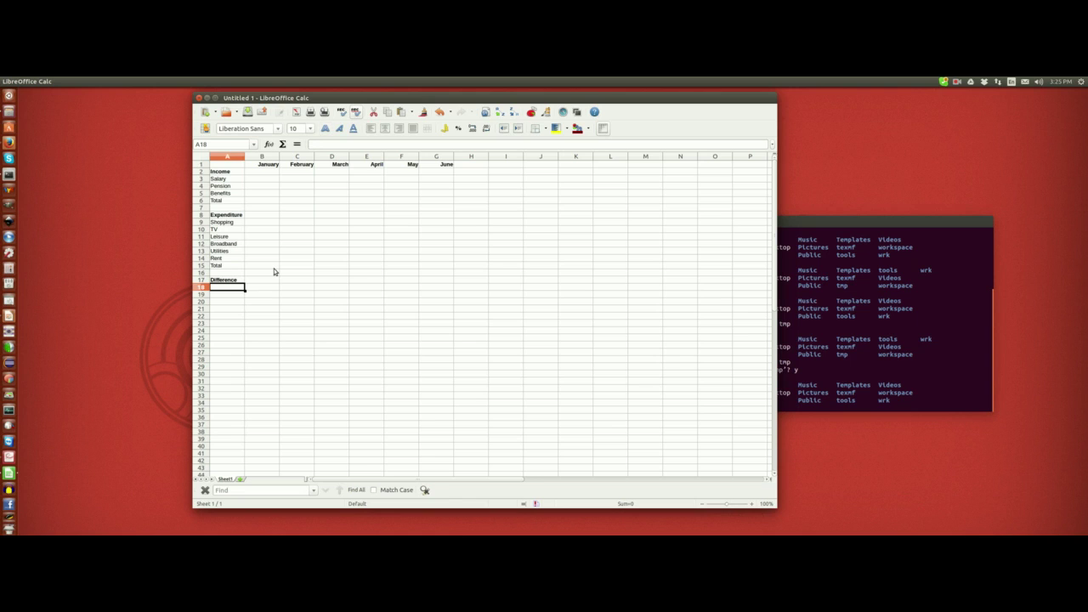
{"action": "type", "text": "="}
{"action": "key", "text": "BackSpace"}
{"action": "type", "text": "Saving"}
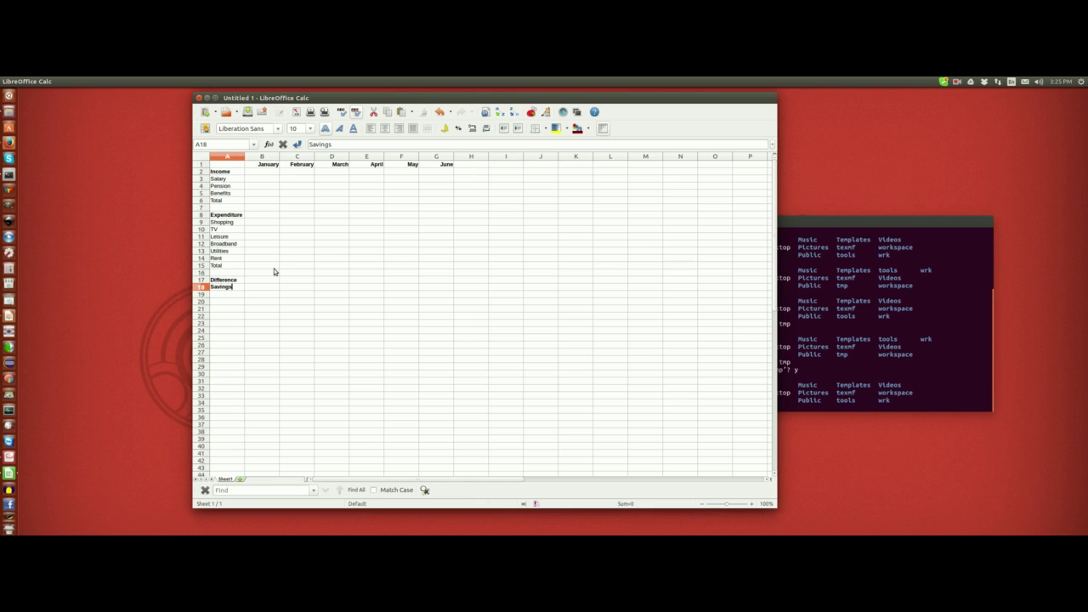
{"action": "type", "text": "s"}
{"action": "key", "text": "Return"}
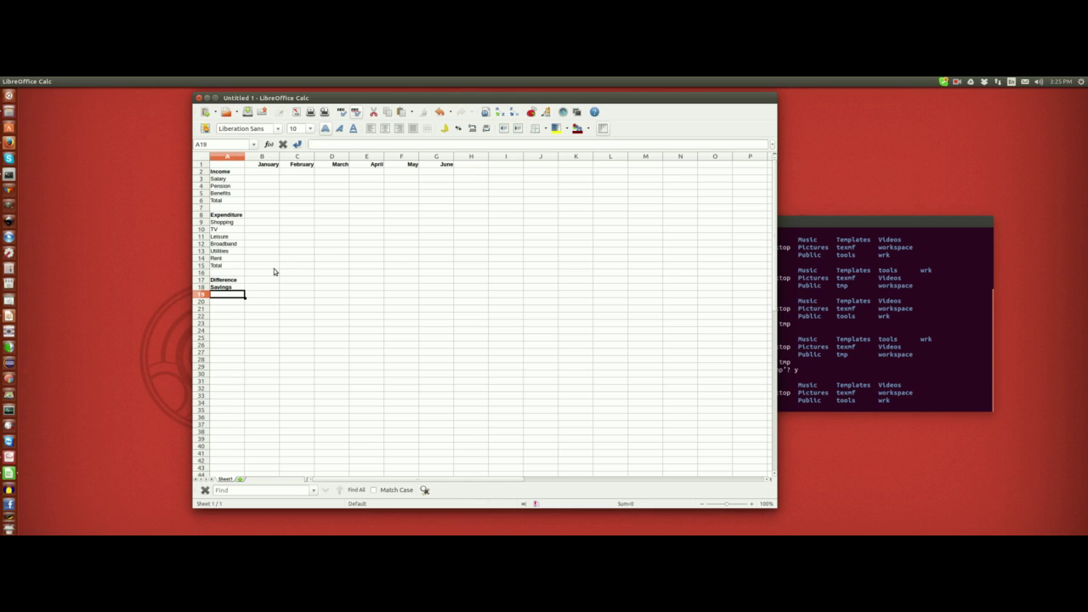
{"action": "key", "text": "Down"}
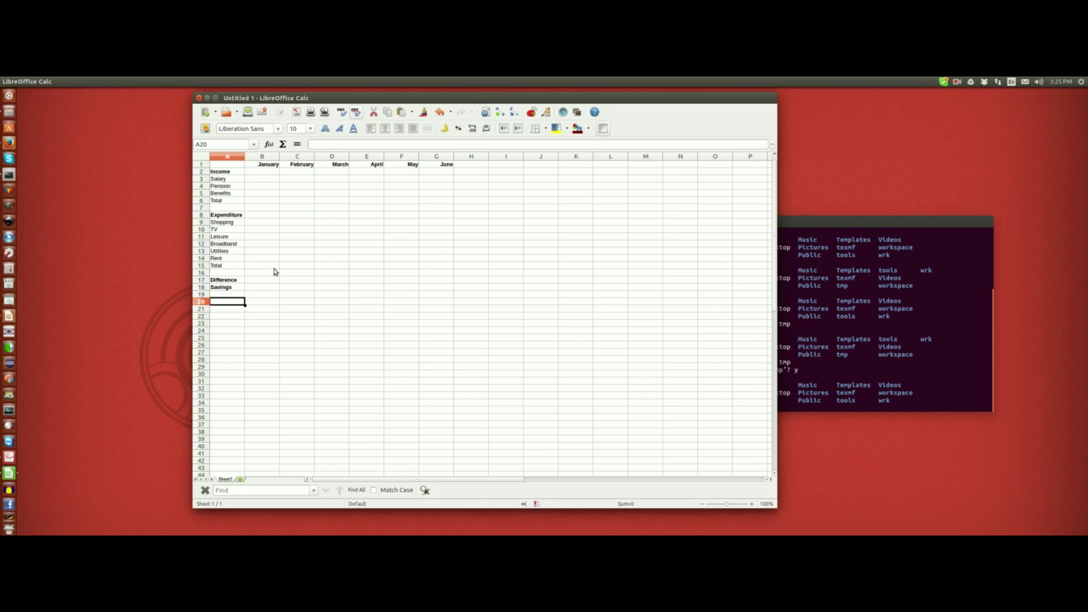
{"action": "type", "text": "Savings ratio"}
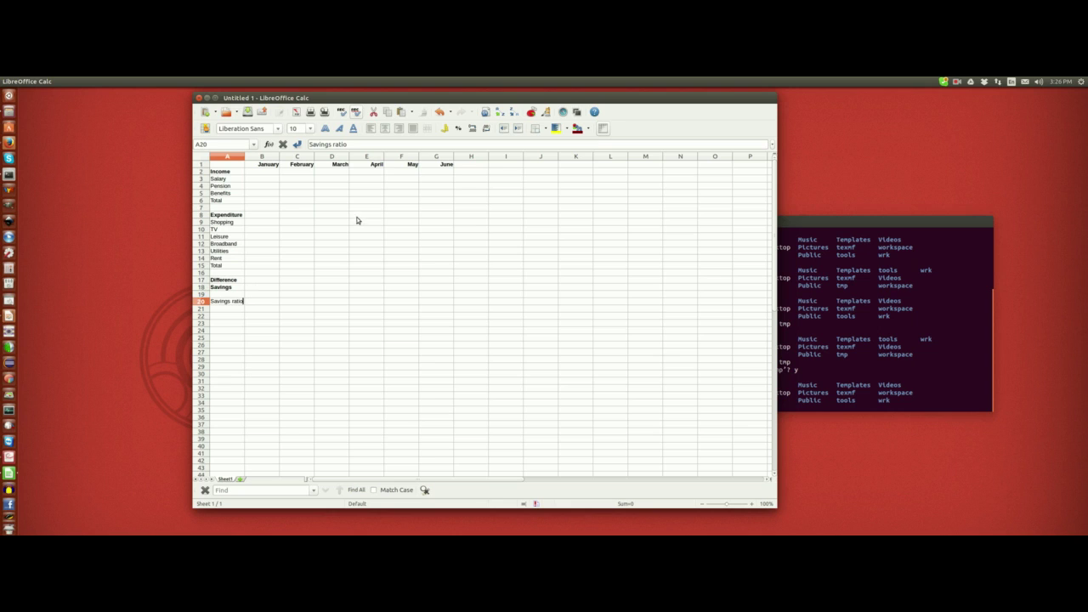
Enter January's income figures 1200, 120 and 100 in B3:B5.
{"action": "left_click", "coordinate": [261, 178]}
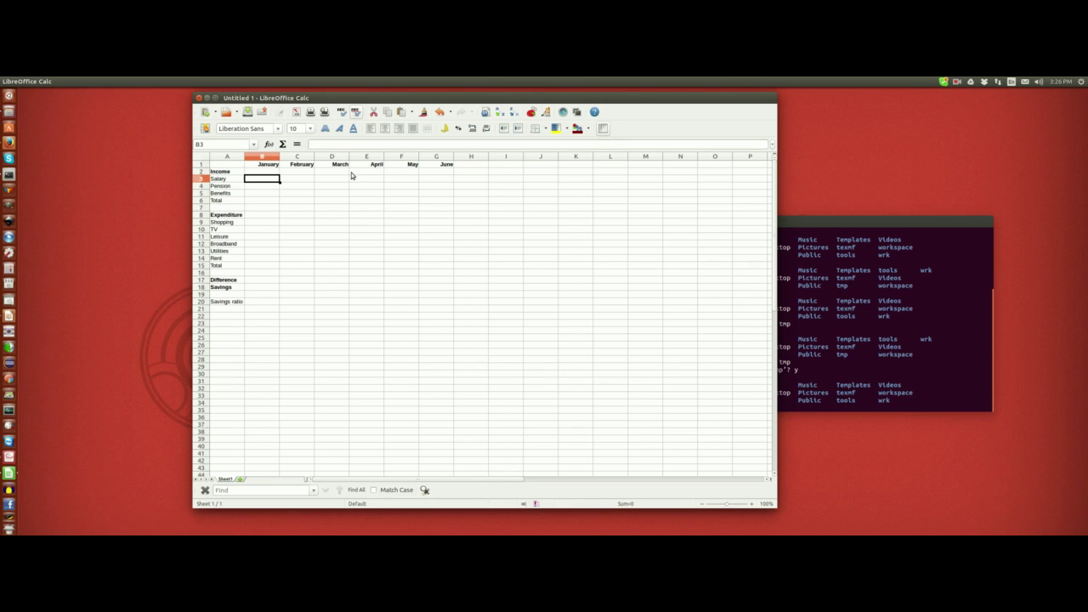
{"action": "type", "text": "1200"}
{"action": "key", "text": "Return"}
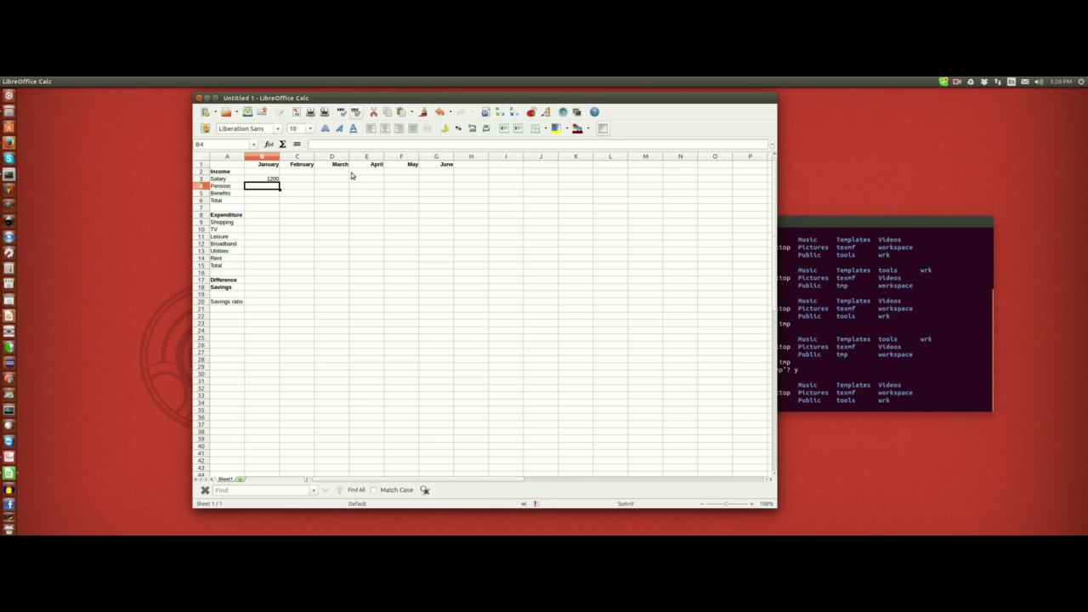
{"action": "type", "text": "120"}
{"action": "key", "text": "Return"}
{"action": "type", "text": "1"}
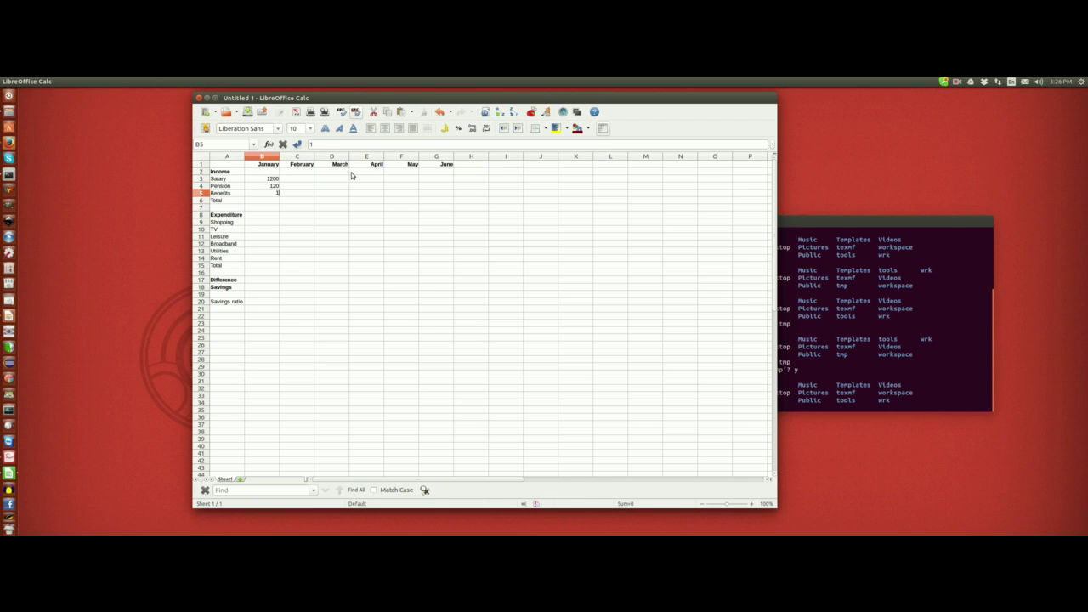
{"action": "type", "text": "9900"}
{"action": "key", "text": "Return"}
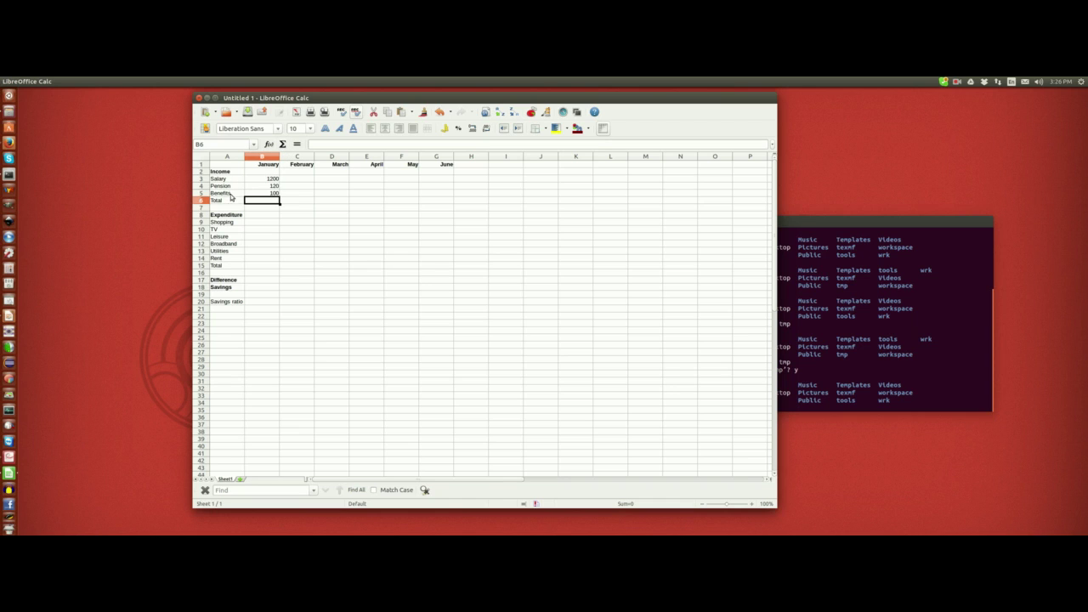
Open the Function Wizard for B6 and browse the Database and Date&Time categories.
{"action": "left_click", "coordinate": [268, 146]}
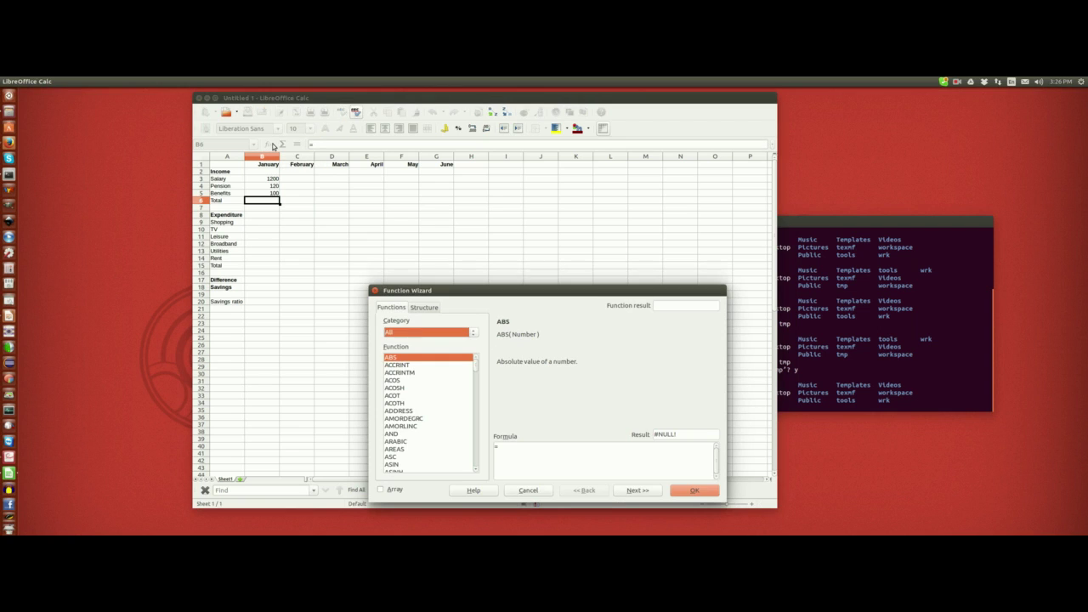
{"action": "left_click_drag", "start_coordinate": [439, 291], "coordinate": [449, 188]}
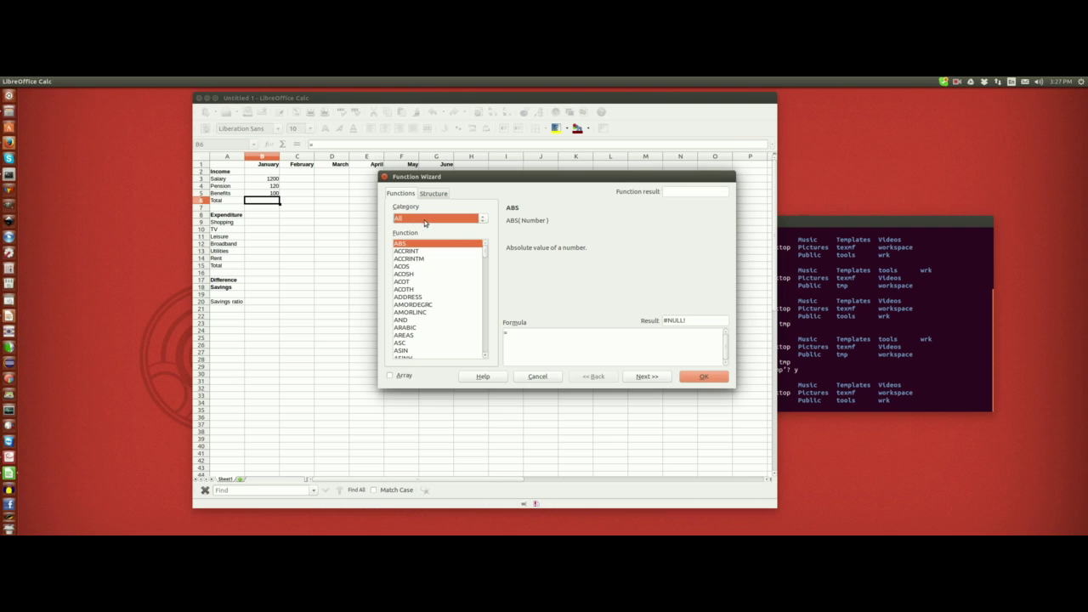
{"action": "left_click", "coordinate": [484, 222]}
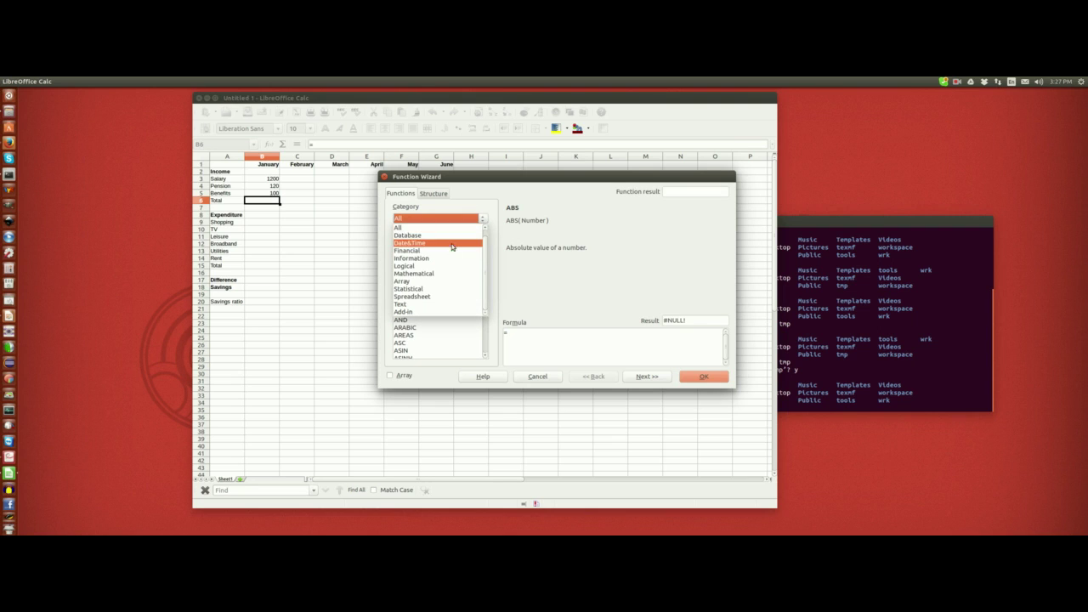
{"action": "scroll", "coordinate": [459, 279], "scroll_direction": "up", "scroll_amount": 1}
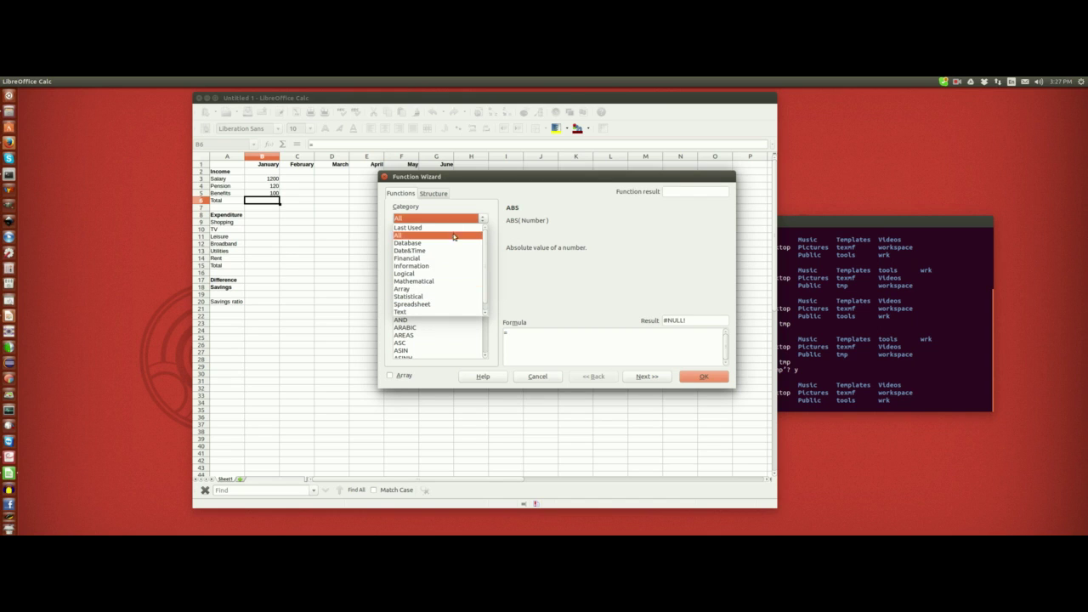
{"action": "left_click", "coordinate": [444, 247]}
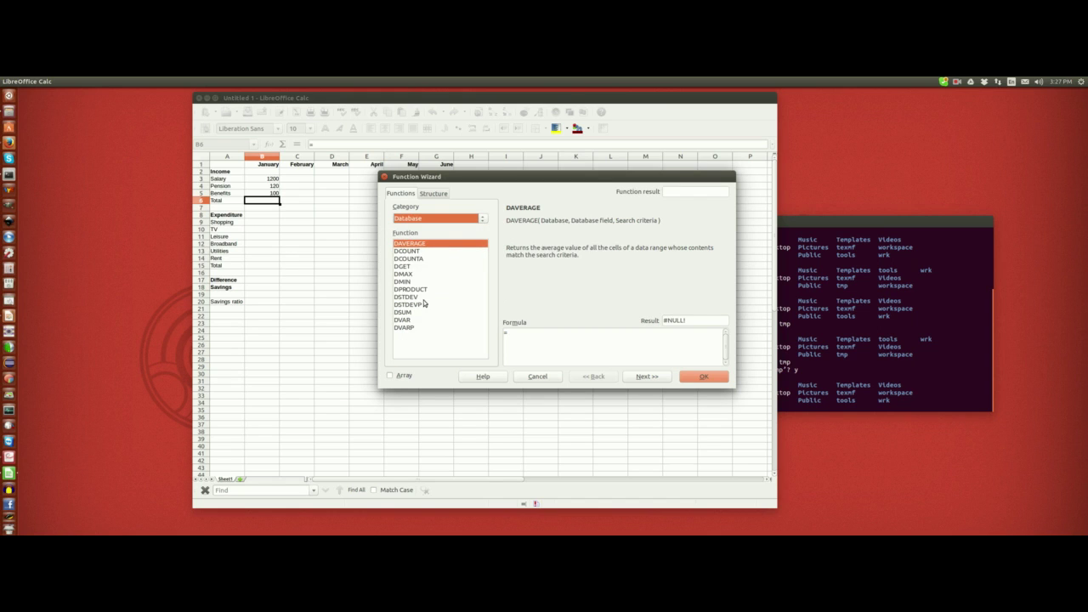
{"action": "left_click", "coordinate": [483, 219]}
{"action": "left_click", "coordinate": [443, 244]}
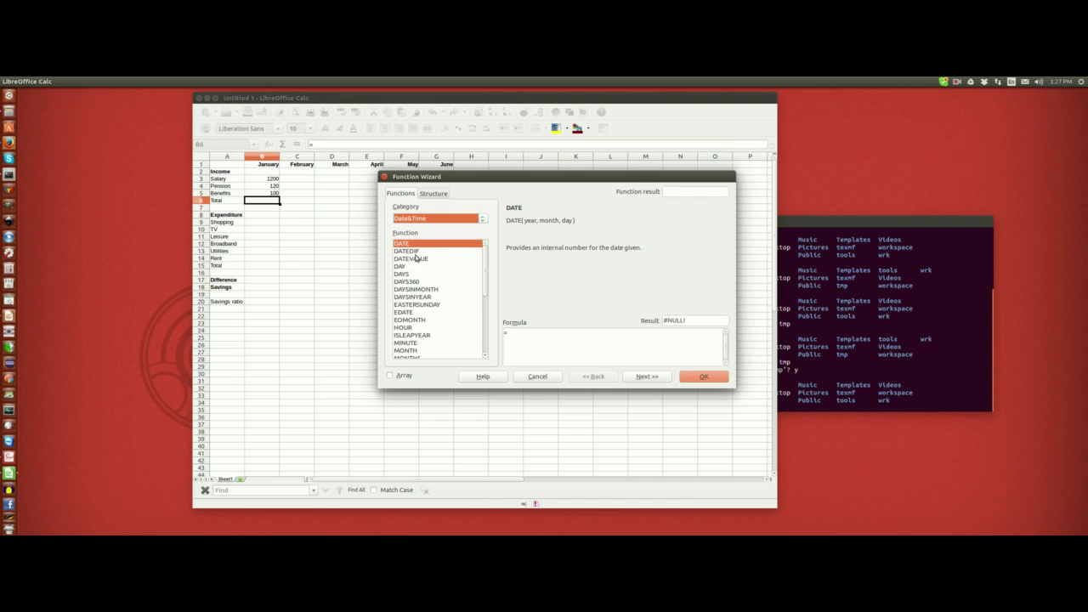
Move through Financial to the Mathematical category and select SUM.
{"action": "scroll", "coordinate": [449, 315], "scroll_direction": "down", "scroll_amount": 6}
{"action": "left_click", "coordinate": [484, 219]}
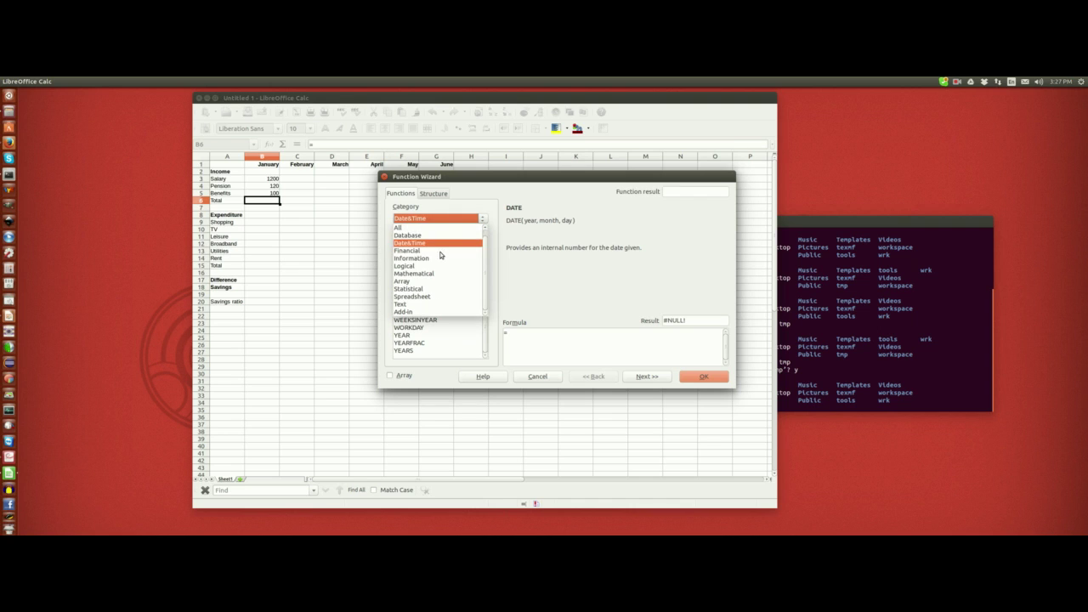
{"action": "left_click", "coordinate": [441, 253]}
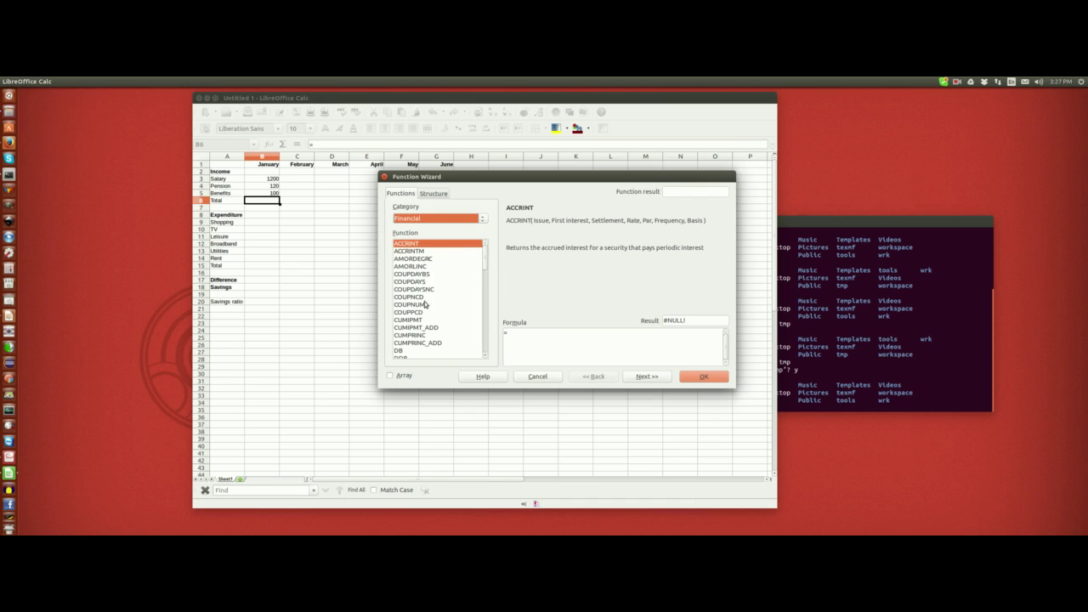
{"action": "scroll", "coordinate": [443, 316], "scroll_direction": "down", "scroll_amount": 12}
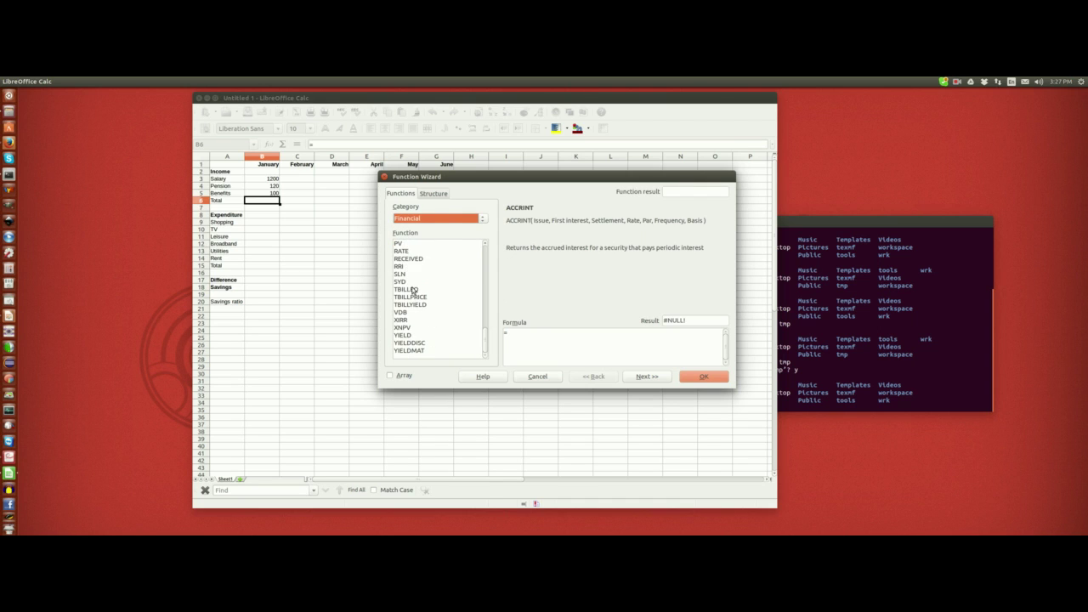
{"action": "left_click", "coordinate": [483, 219]}
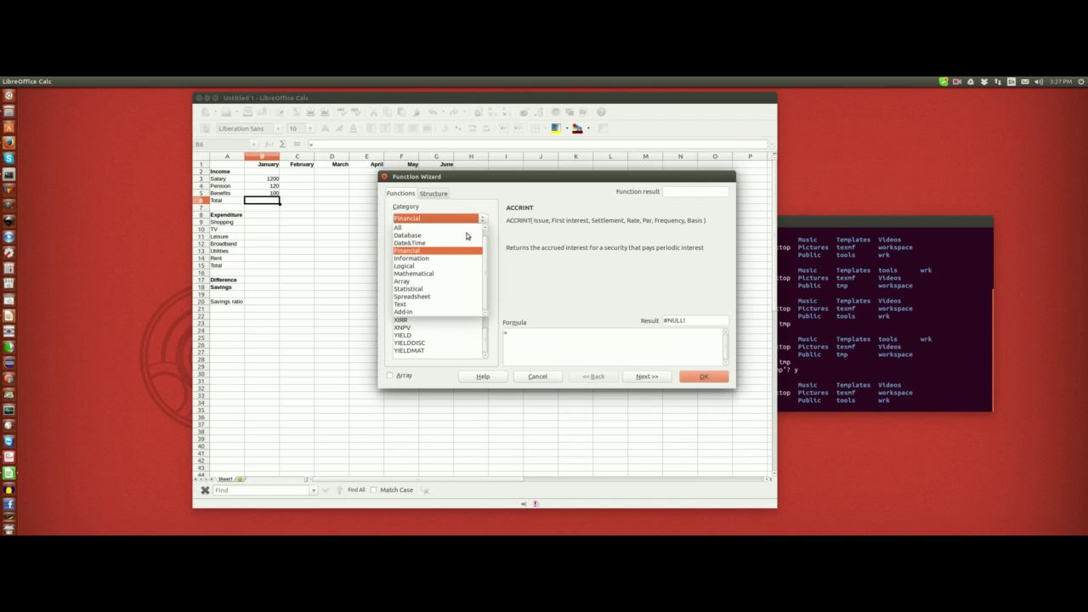
{"action": "left_click", "coordinate": [432, 275]}
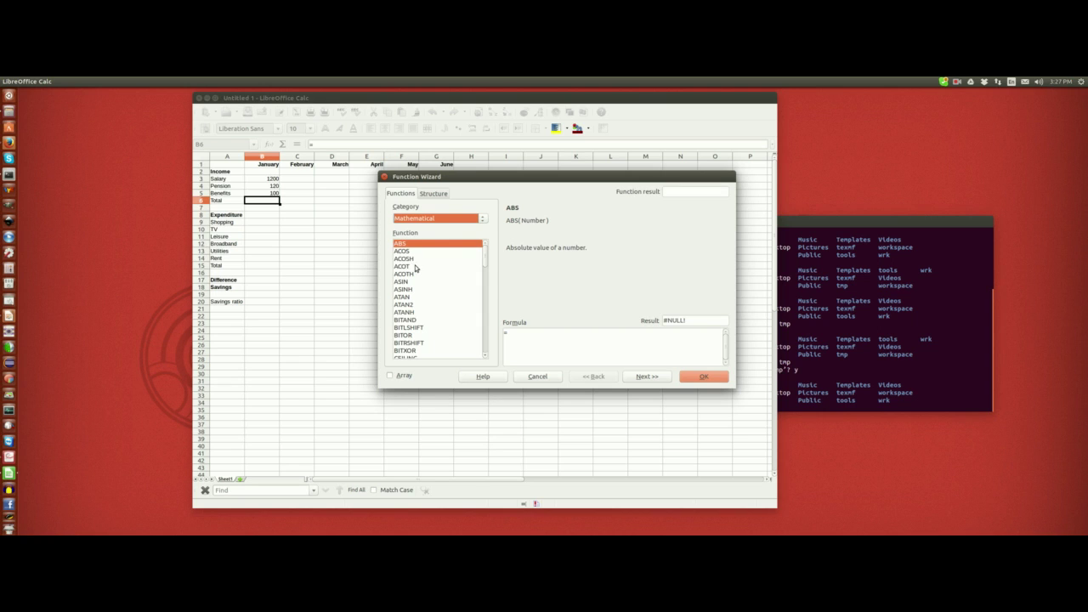
{"action": "left_click_drag", "start_coordinate": [485, 254], "coordinate": [487, 347]}
{"action": "left_click", "coordinate": [407, 304]}
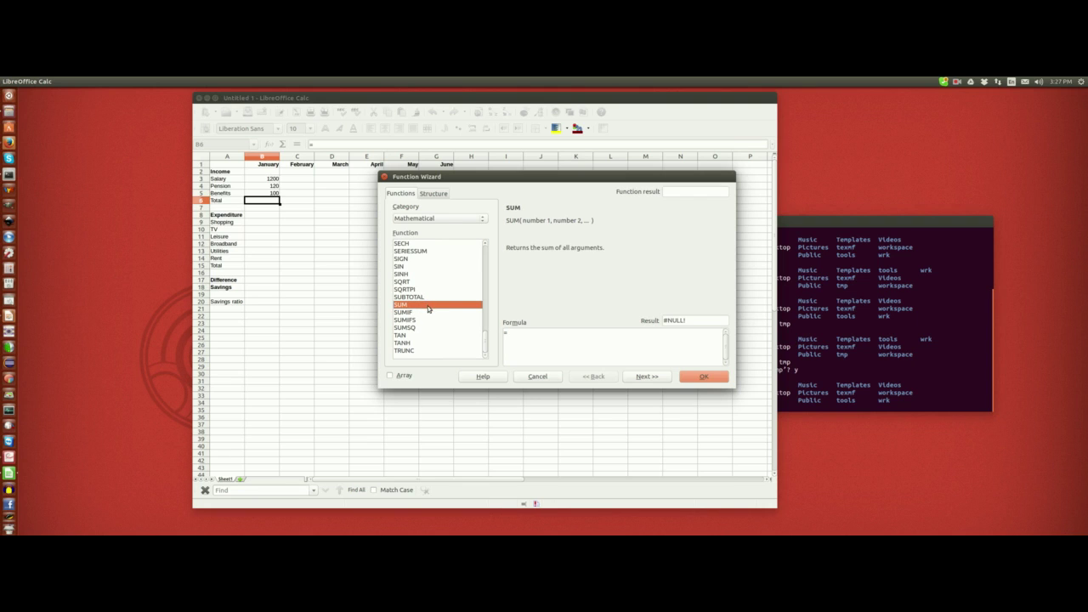
Set SUM's number 1 to B3:B5 and insert =SUM(B3:B5) into B6, giving 1420.
{"action": "left_click", "coordinate": [645, 377]}
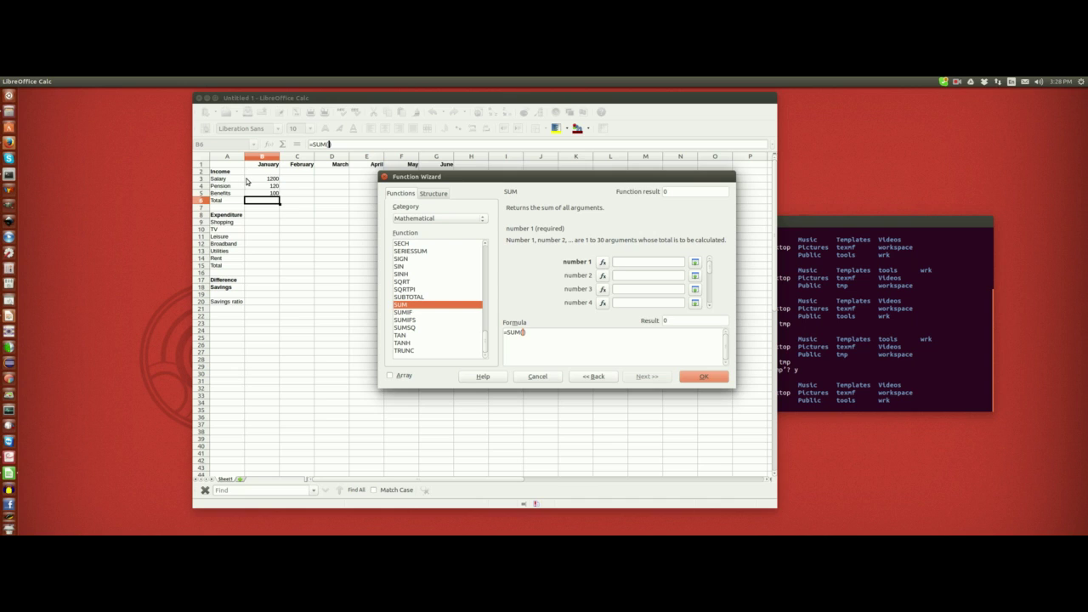
{"action": "left_click_drag", "start_coordinate": [252, 180], "coordinate": [274, 193]}
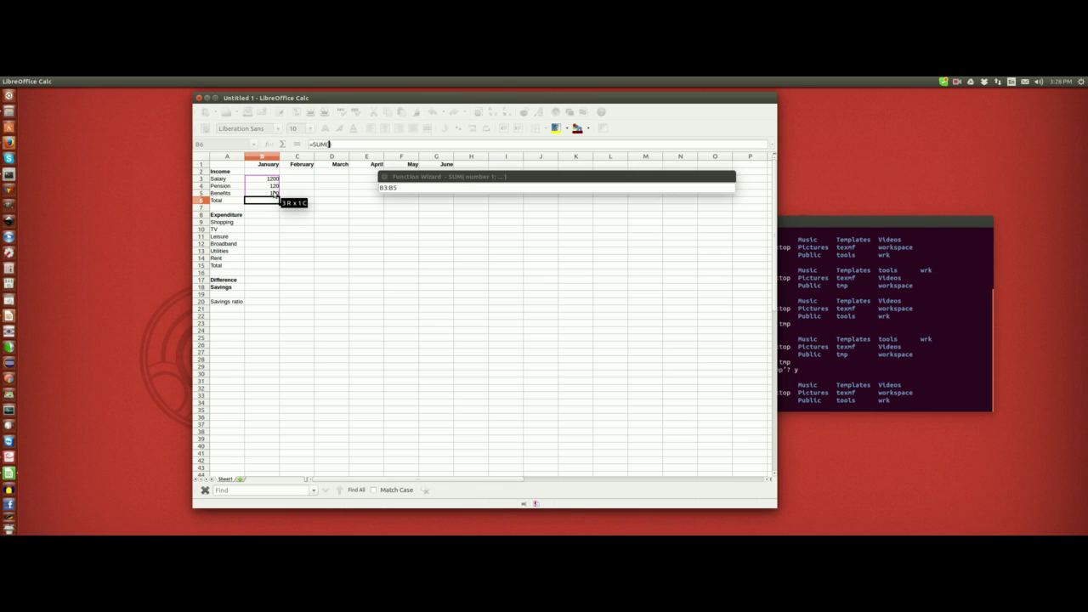
{"action": "left_click_drag", "start_coordinate": [275, 193], "coordinate": [275, 193]}
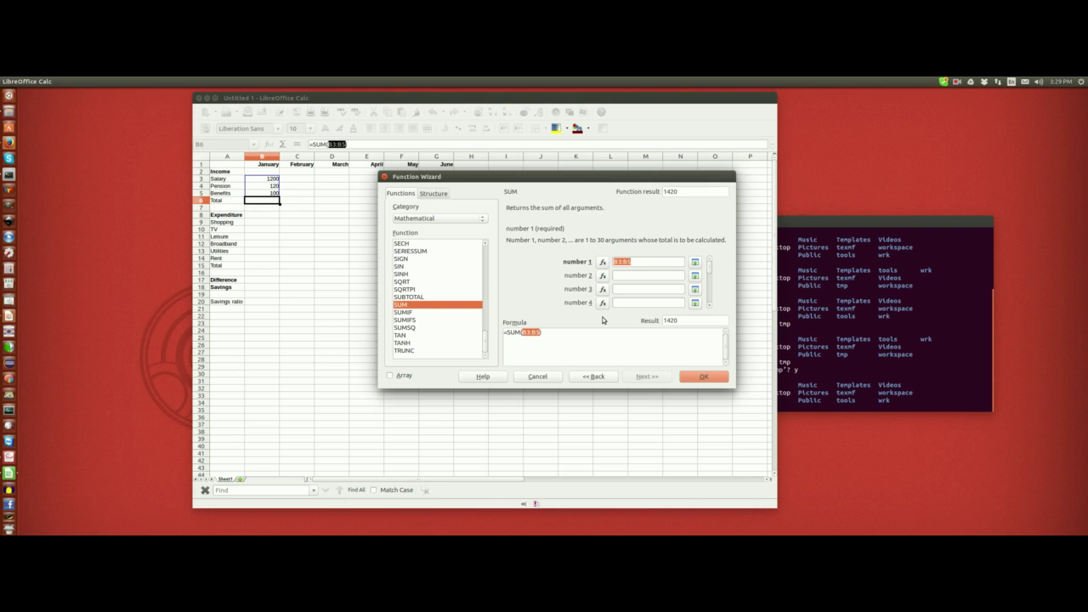
{"action": "left_click", "coordinate": [704, 378]}
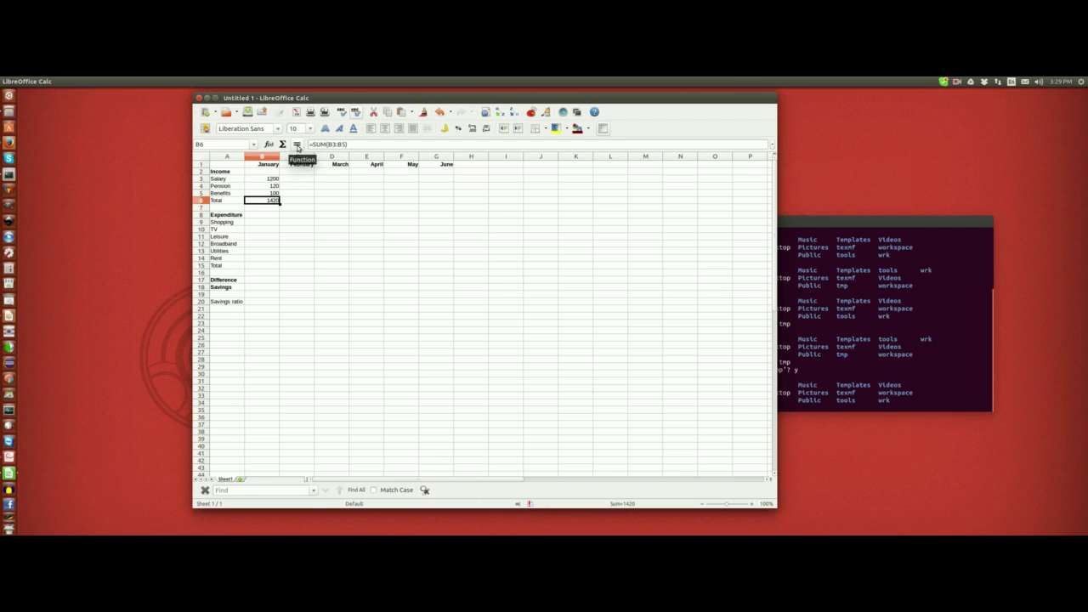
{"action": "left_click", "coordinate": [354, 144]}
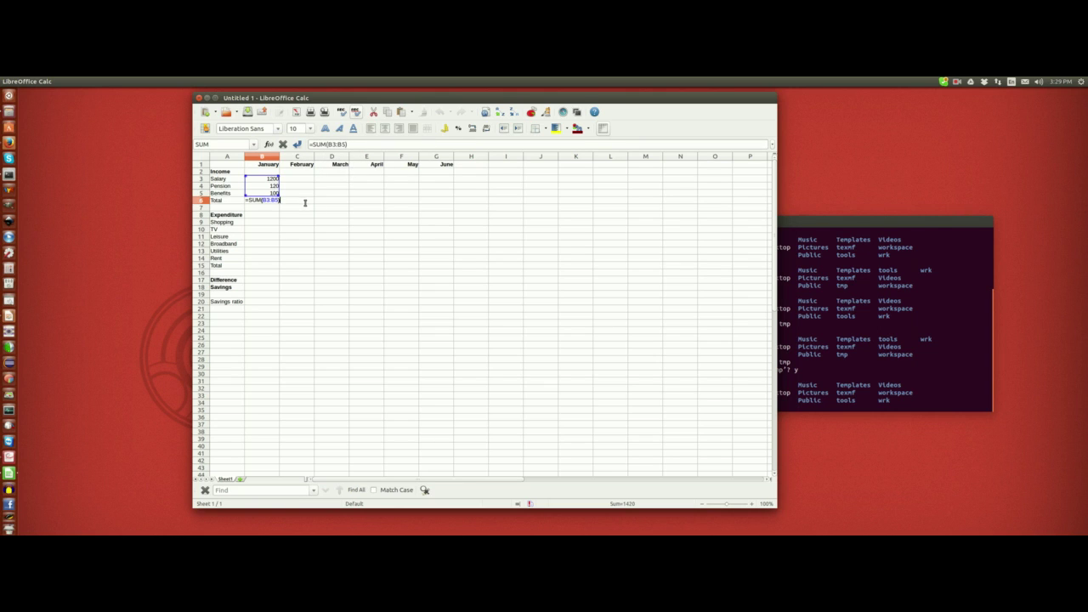
{"action": "left_click", "coordinate": [296, 146]}
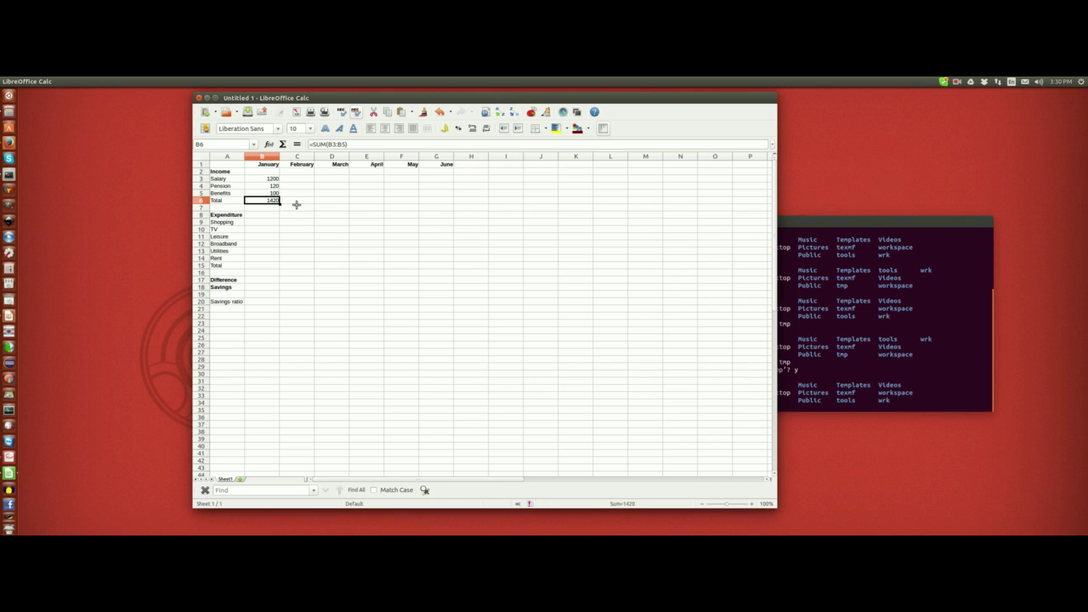
Fill the Total formula across C6:G6 and enter February income 1200, 120, 100 in C3:C5.
{"action": "left_click_drag", "start_coordinate": [280, 205], "coordinate": [448, 204]}
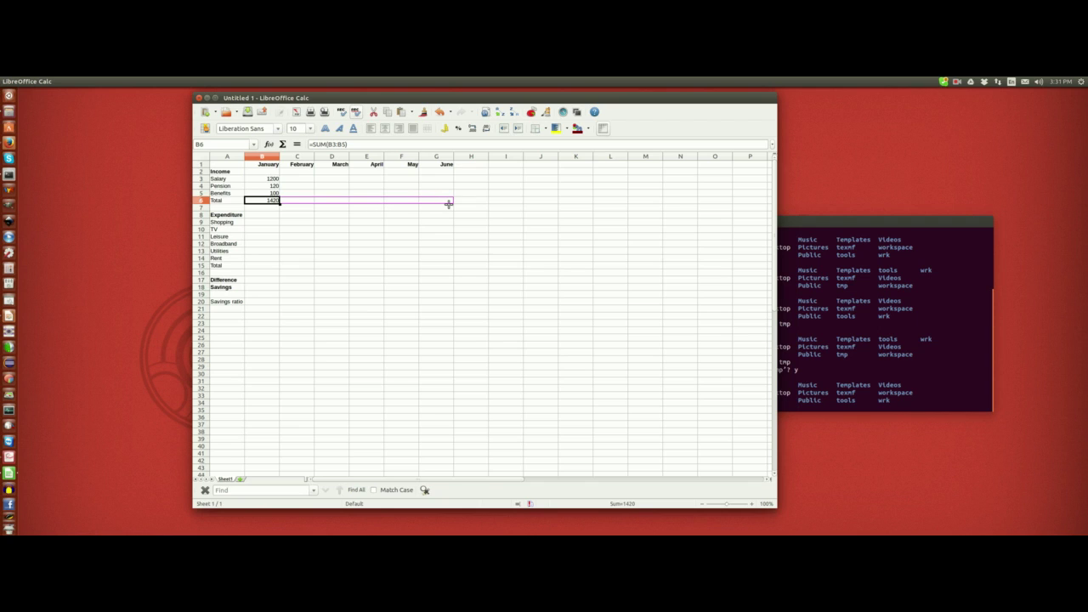
{"action": "left_click_drag", "start_coordinate": [449, 204], "coordinate": [444, 209]}
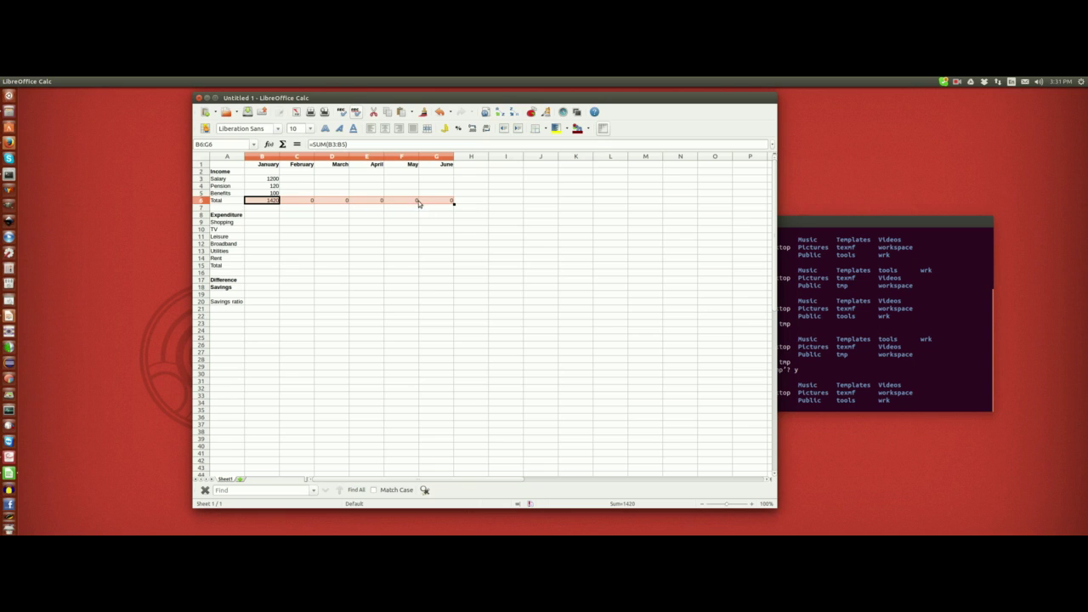
{"action": "left_click", "coordinate": [306, 180]}
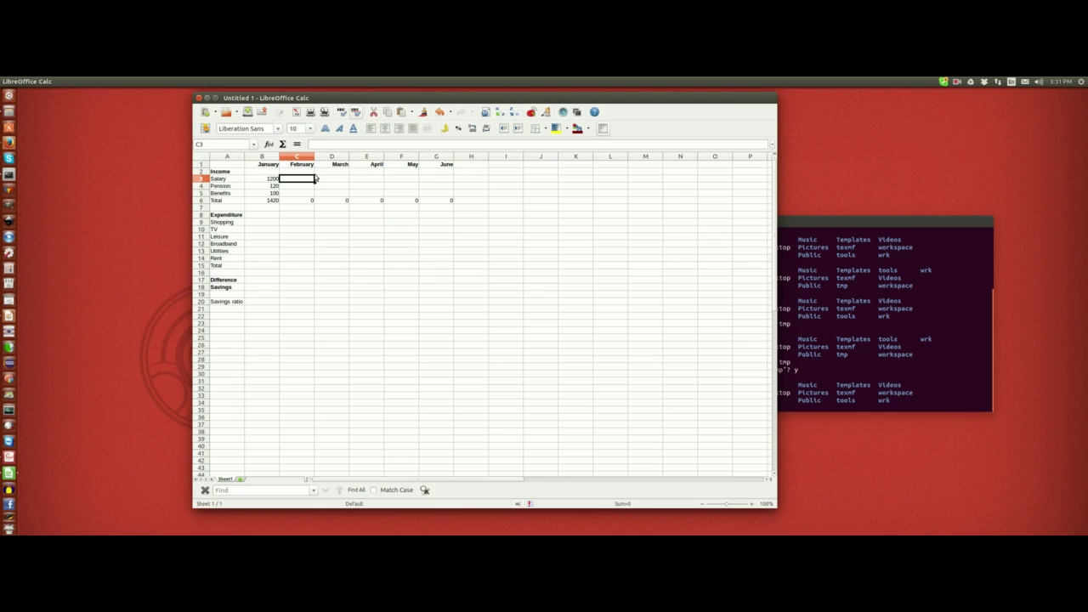
{"action": "type", "text": "1200"}
{"action": "key", "text": "Return"}
{"action": "type", "text": "120"}
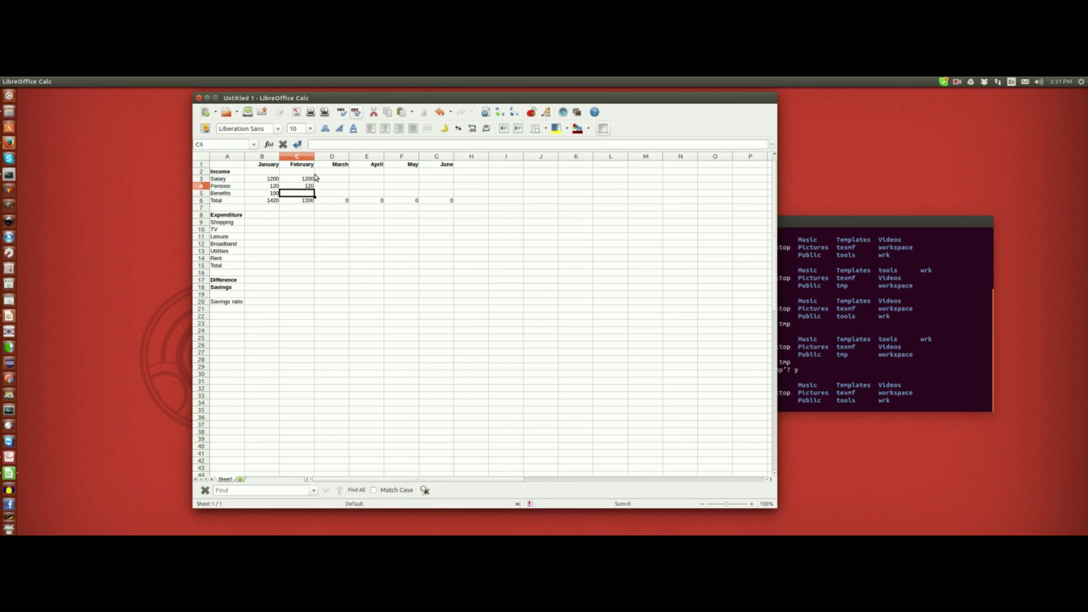
{"action": "key", "text": "Return"}
{"action": "type", "text": "100"}
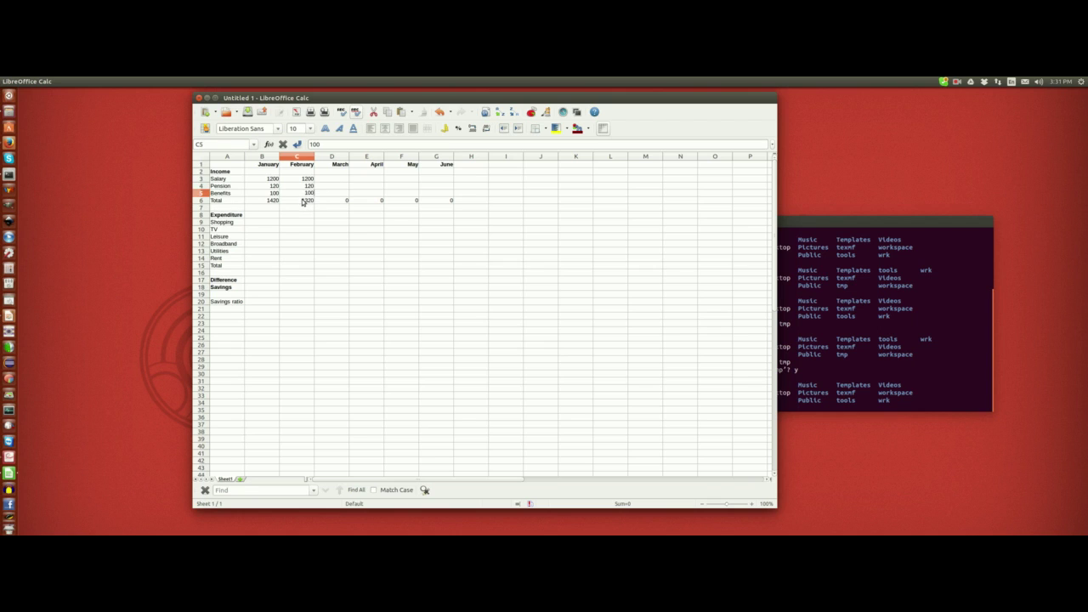
{"action": "key", "text": "Return"}
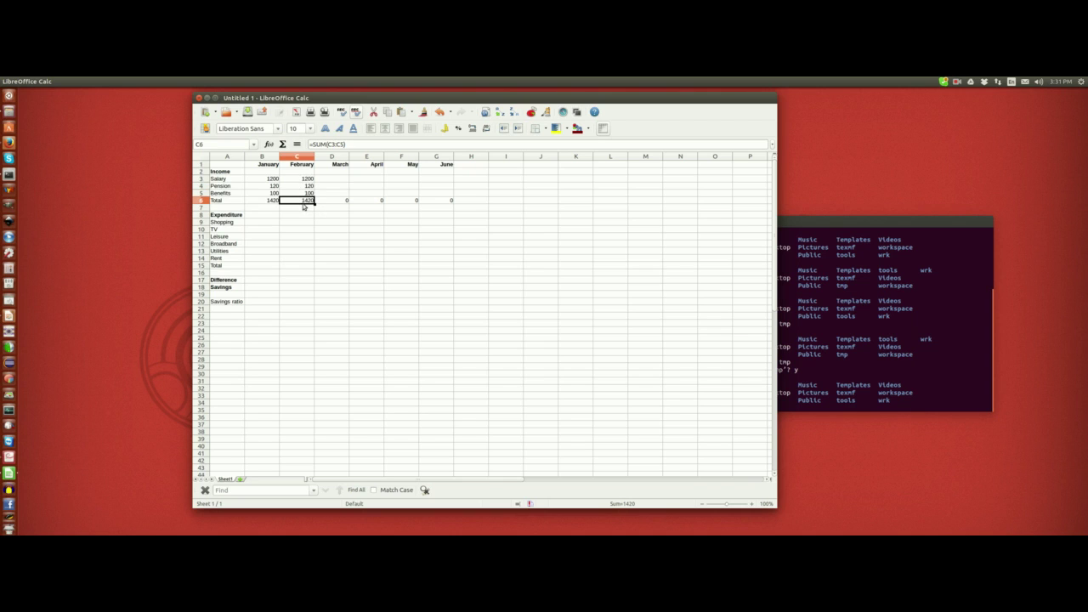
{"action": "left_click_drag", "start_coordinate": [323, 101], "coordinate": [331, 101]}
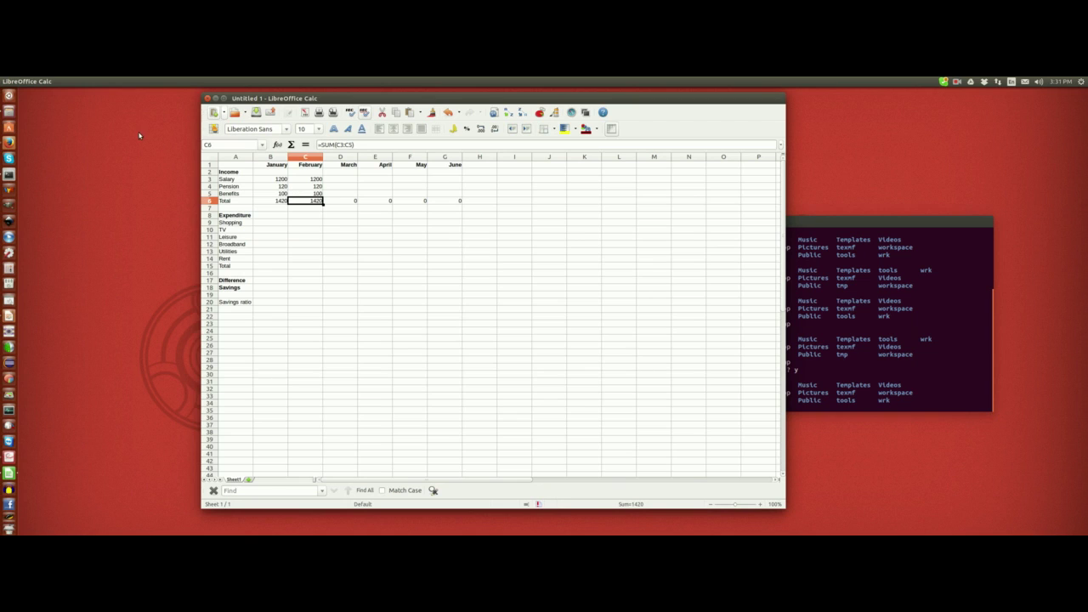
{"action": "mouse_move", "coordinate": [101, 82]}
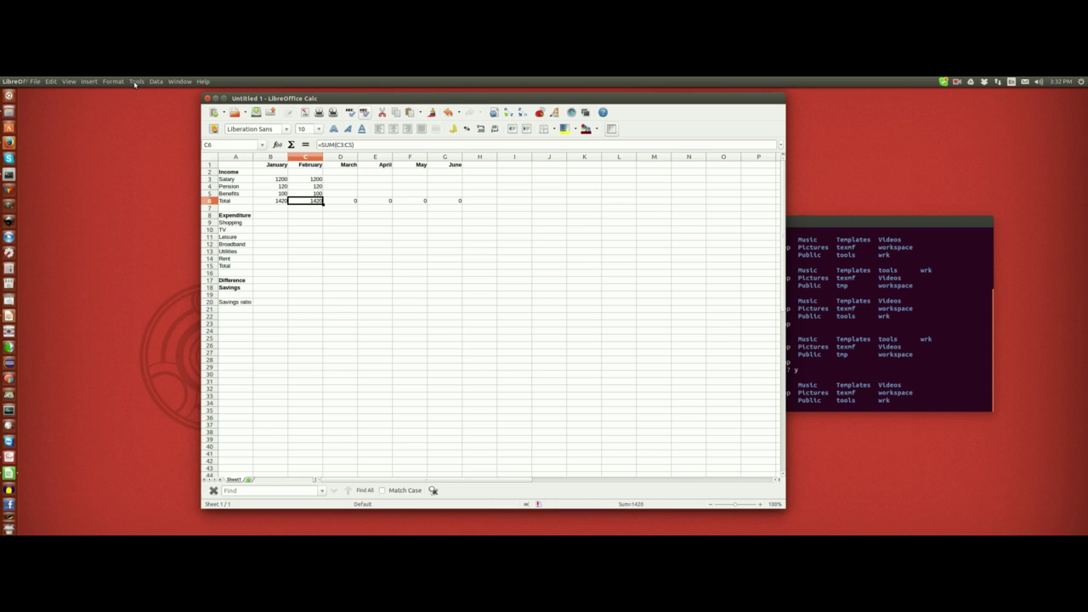
{"action": "left_click", "coordinate": [135, 82]}
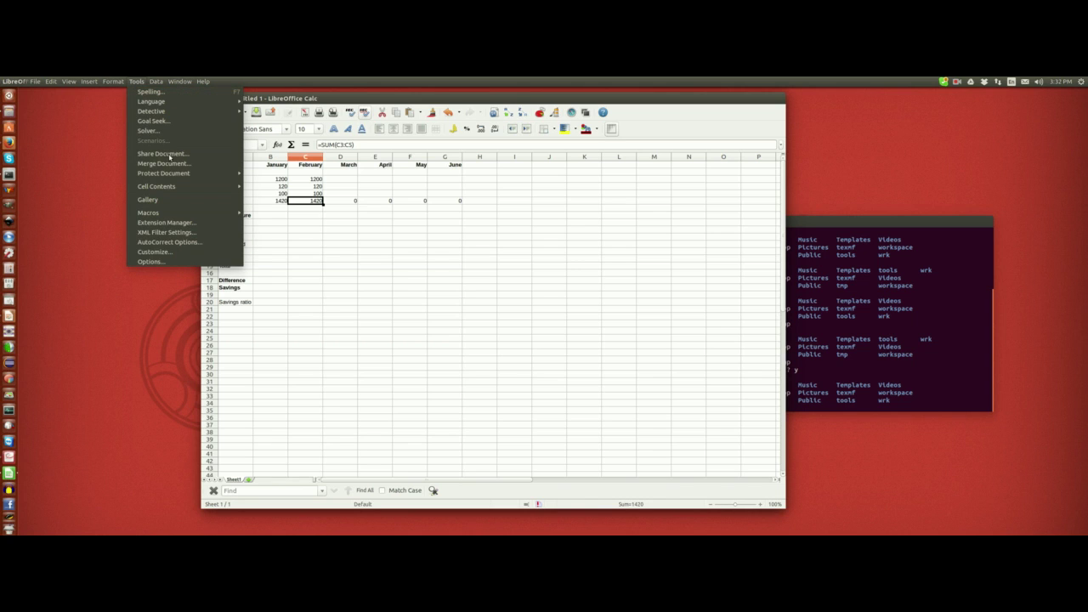
{"action": "mouse_move", "coordinate": [181, 188]}
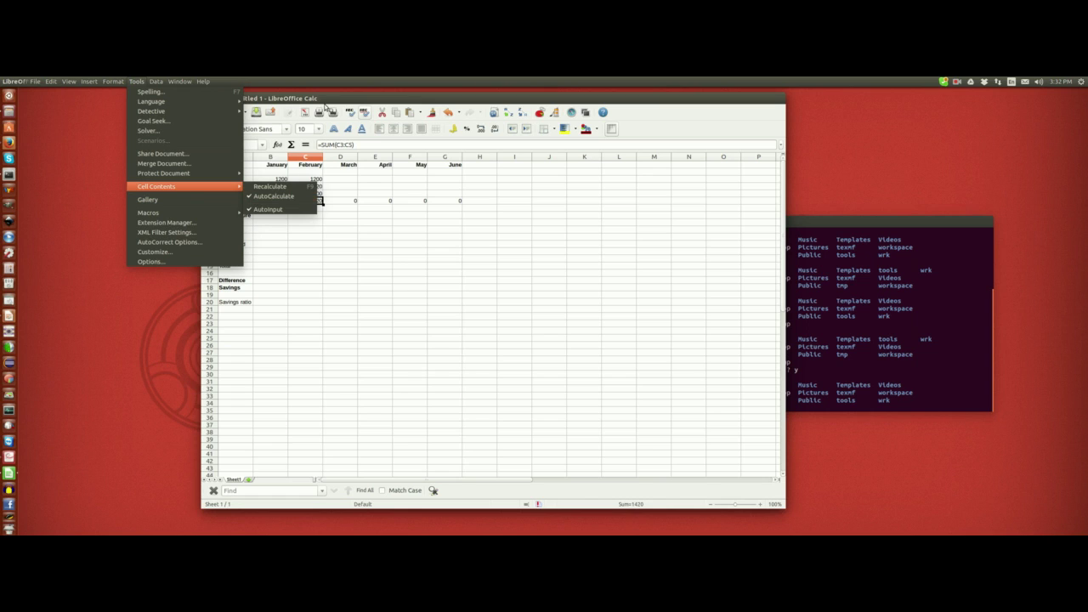
{"action": "left_click", "coordinate": [328, 105]}
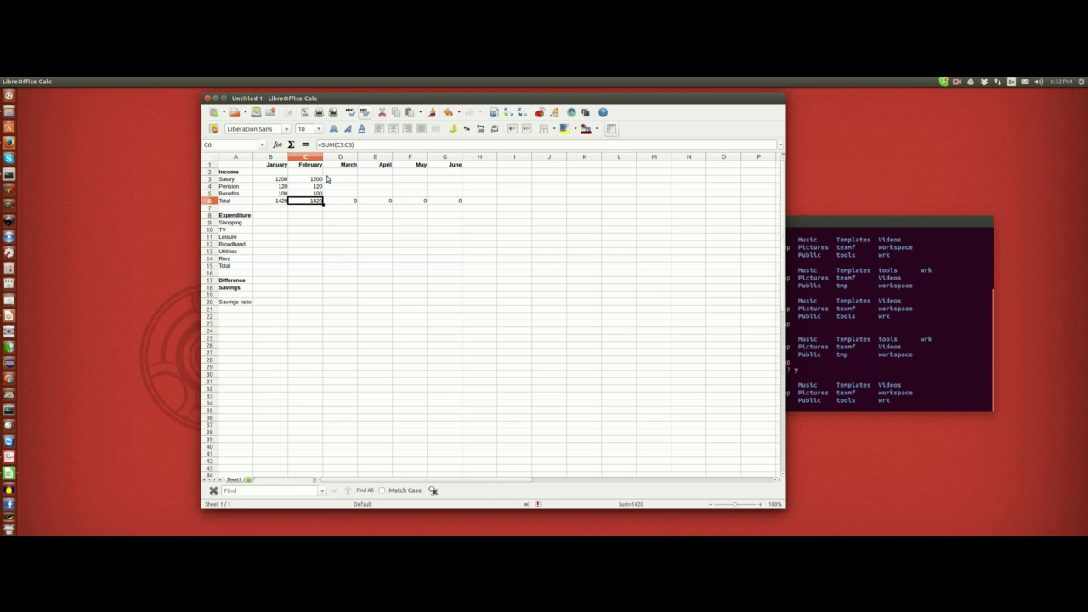
Enter January expenses 200, 15, 200, 30, 100 and 400 into B9:B14.
{"action": "left_click", "coordinate": [274, 225]}
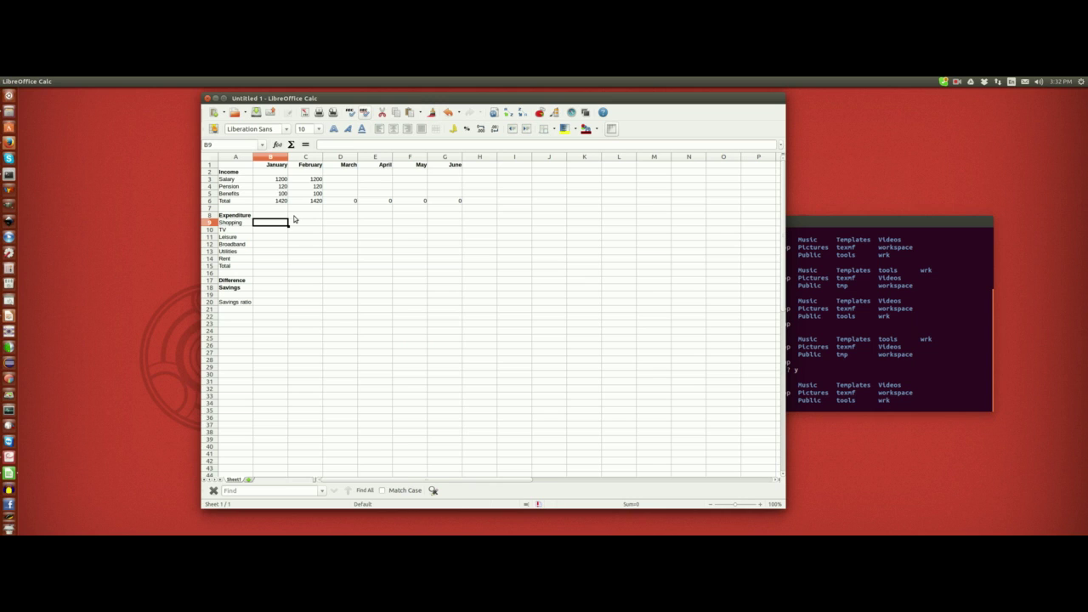
{"action": "type", "text": "200"}
{"action": "key", "text": "Return"}
{"action": "type", "text": "15"}
{"action": "key", "text": "Return"}
{"action": "type", "text": "200"}
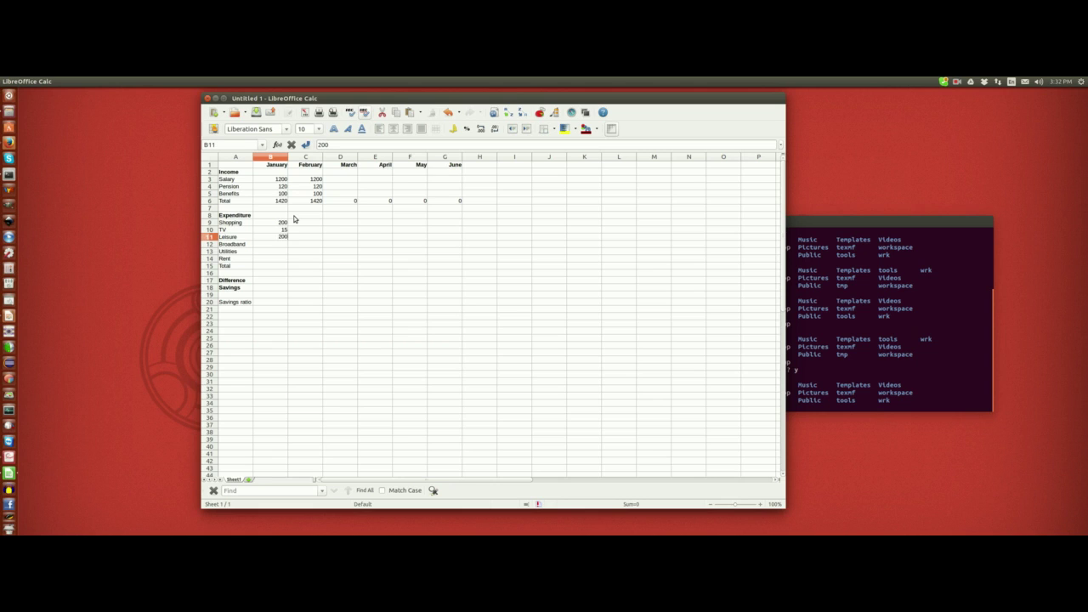
{"action": "key", "text": "Return"}
{"action": "type", "text": "30"}
{"action": "key", "text": "Return"}
{"action": "type", "text": "100"}
{"action": "key", "text": "Return"}
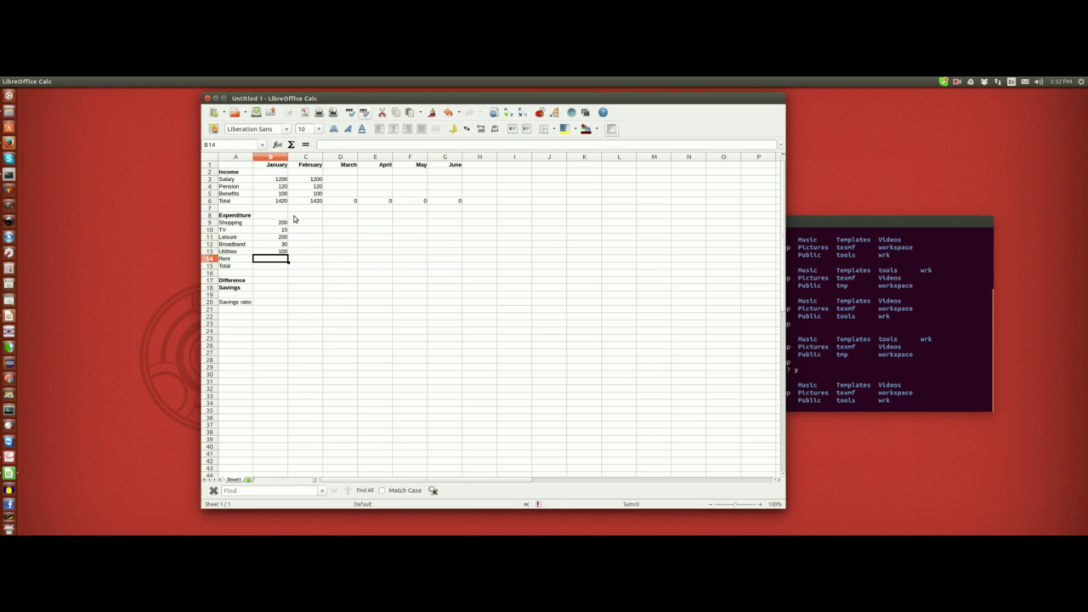
{"action": "type", "text": "400"}
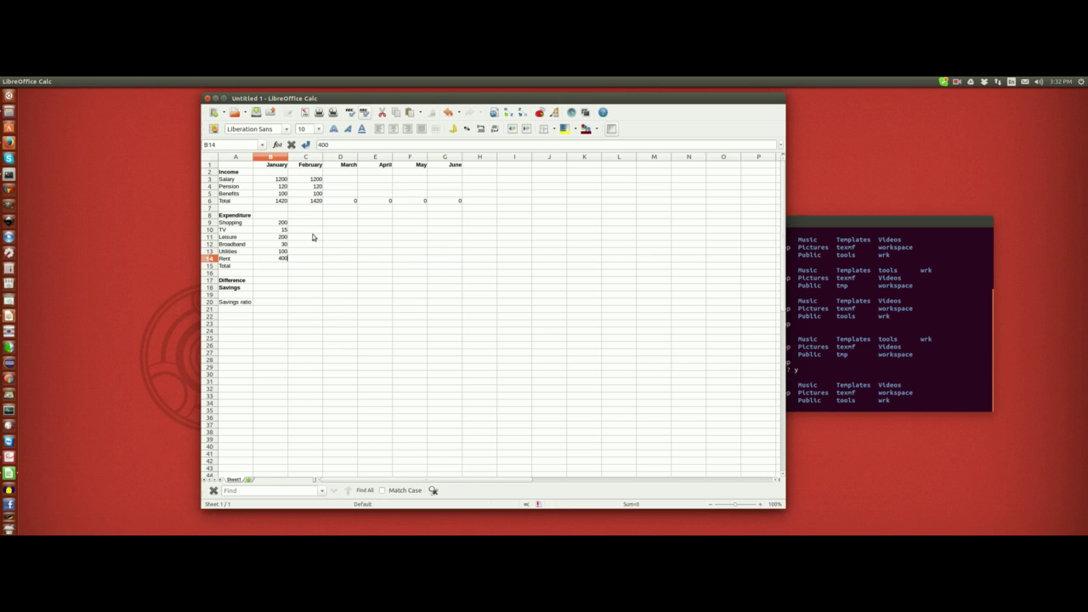
{"action": "left_click", "coordinate": [280, 268]}
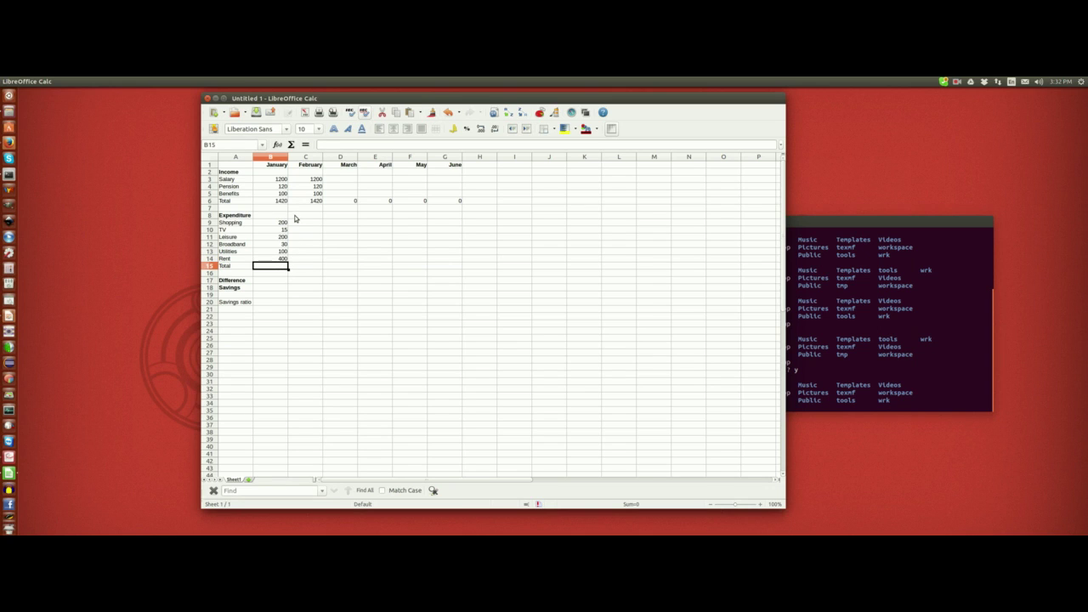
Enter =SUM(B9:B14) in B15 to total 945 and fill it across to G15.
{"action": "left_click", "coordinate": [335, 145]}
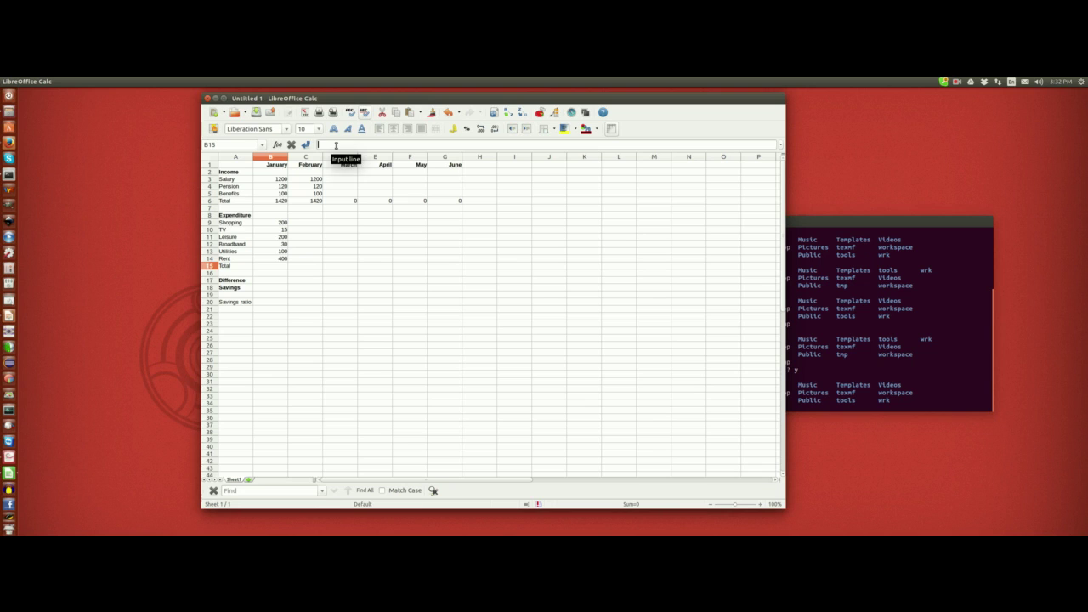
{"action": "type", "text": "=S"}
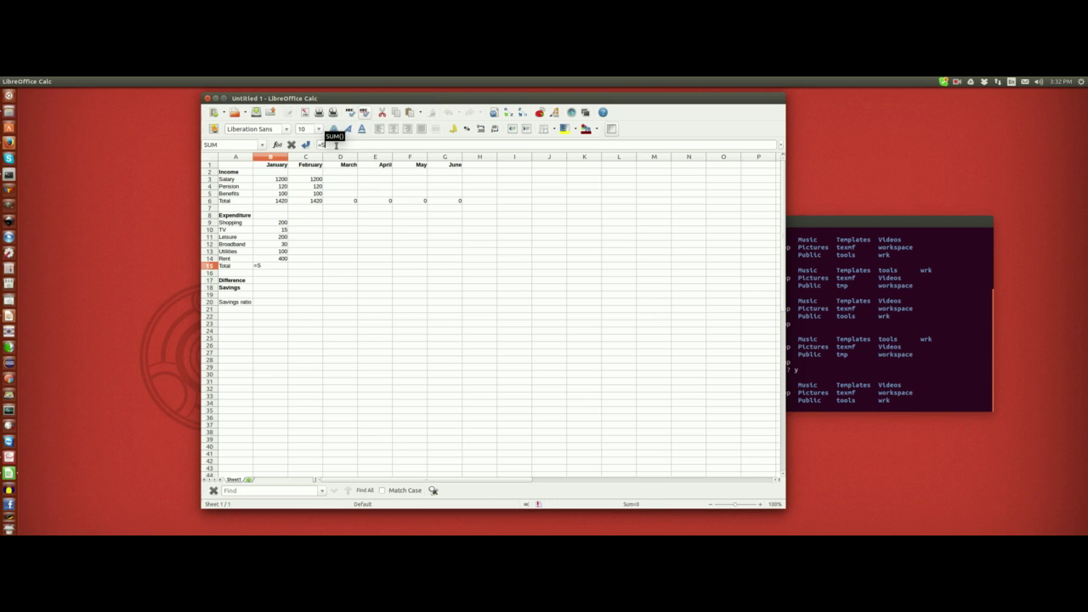
{"action": "type", "text": "UM(B"}
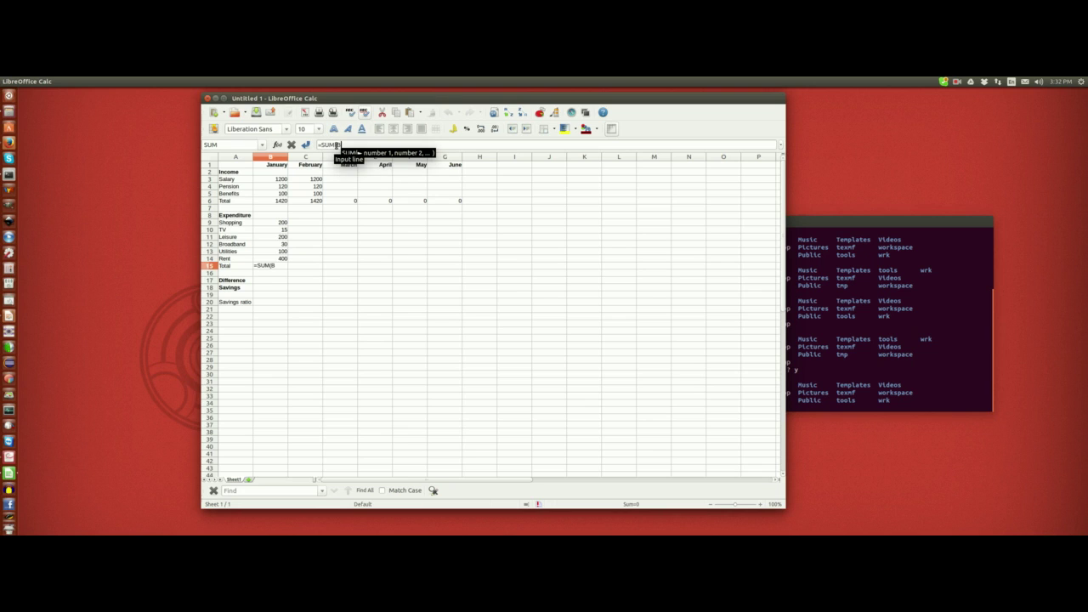
{"action": "type", "text": "9:B14)"}
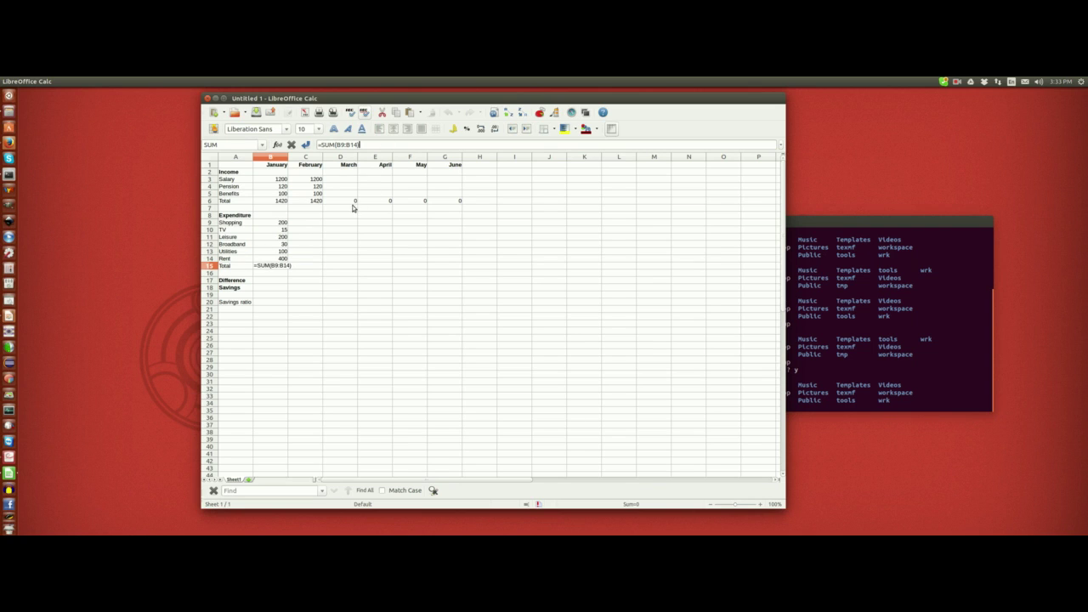
{"action": "left_click", "coordinate": [306, 145]}
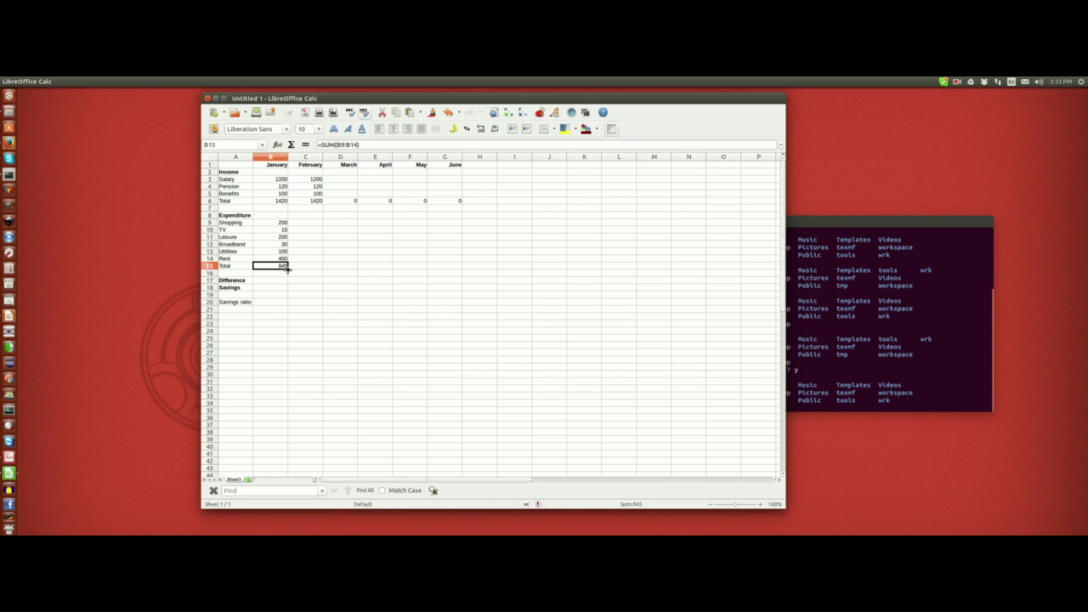
{"action": "left_click_drag", "start_coordinate": [288, 269], "coordinate": [460, 269]}
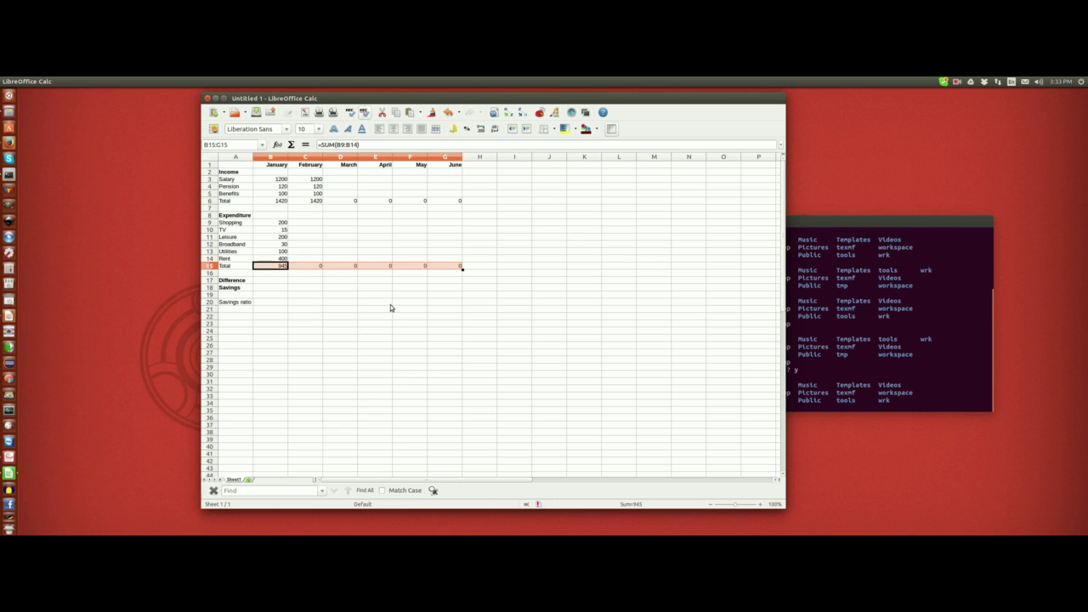
Enter February expenses 100, 15, 80, 30, 100, 400 into C9:C14, totalling 725.
{"action": "left_click", "coordinate": [308, 222]}
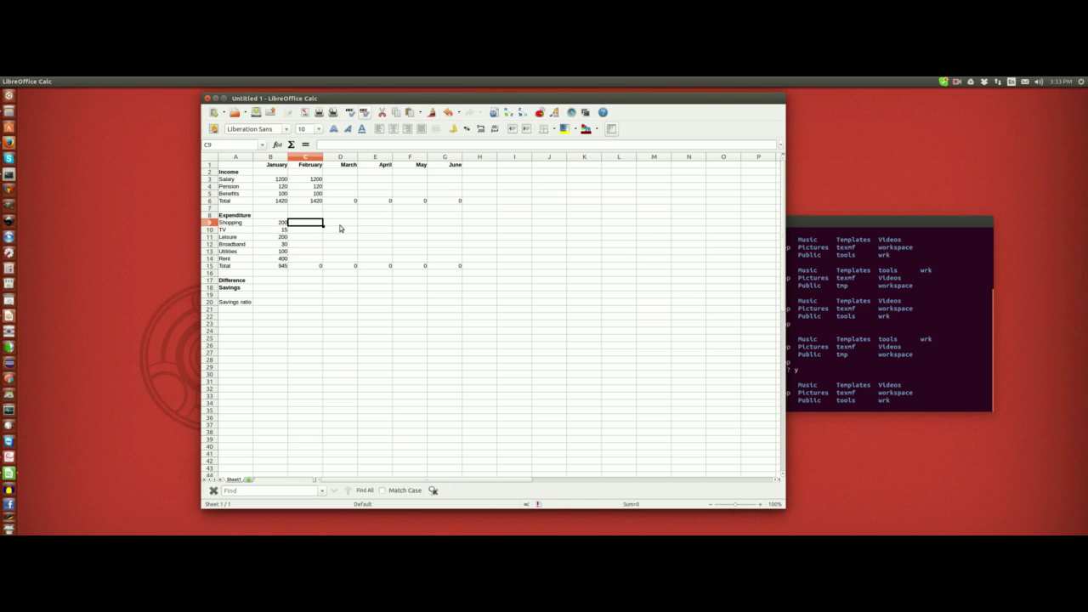
{"action": "type", "text": "100"}
{"action": "key", "text": "Return"}
{"action": "type", "text": "15"}
{"action": "key", "text": "Return"}
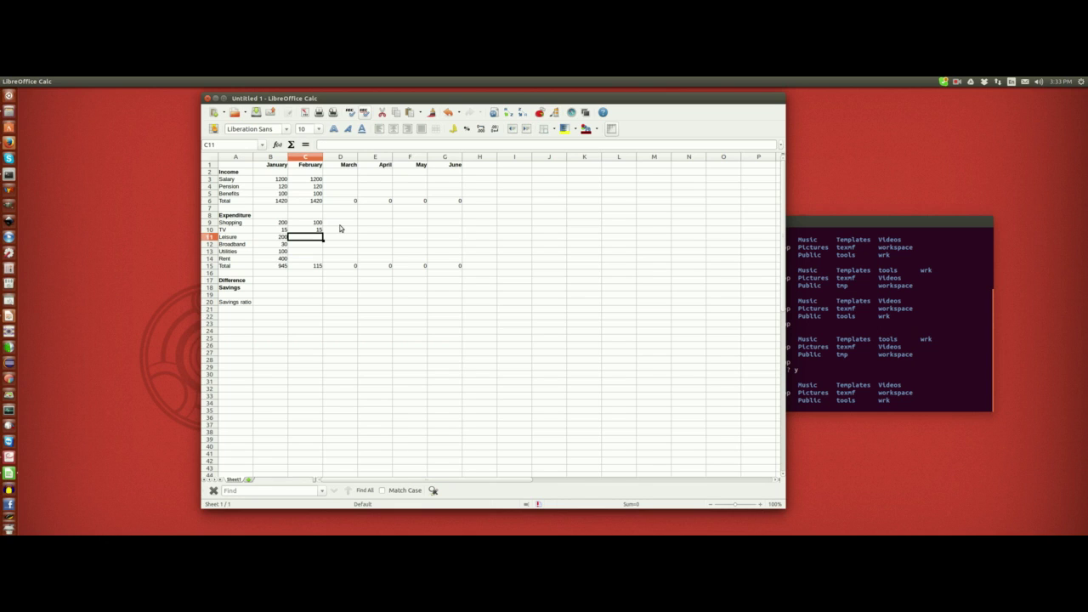
{"action": "type", "text": "80"}
{"action": "key", "text": "Return"}
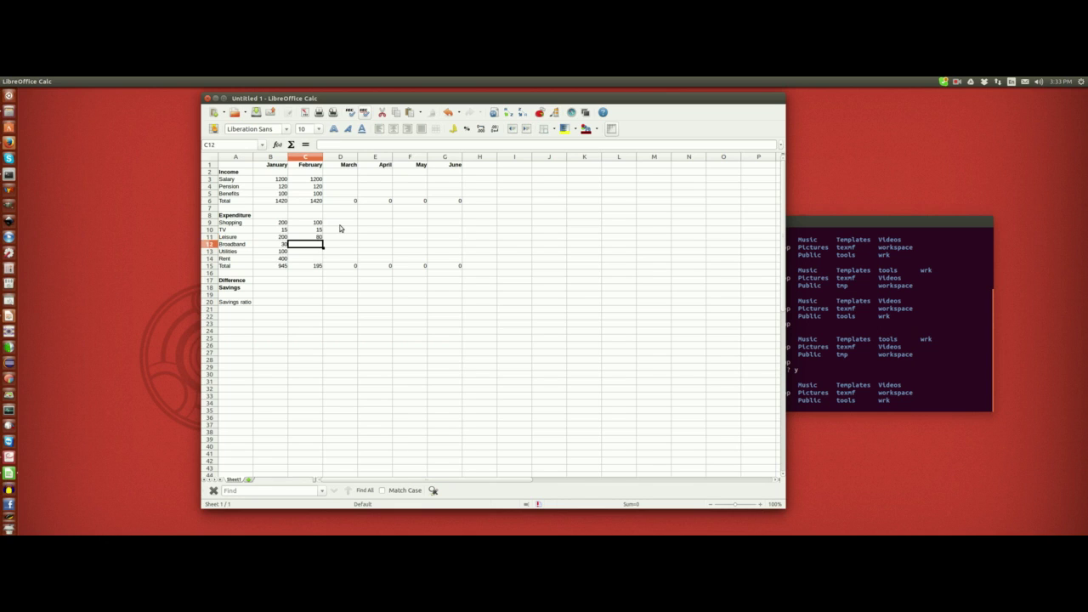
{"action": "type", "text": "30"}
{"action": "key", "text": "Return"}
{"action": "type", "text": "100"}
{"action": "key", "text": "Return"}
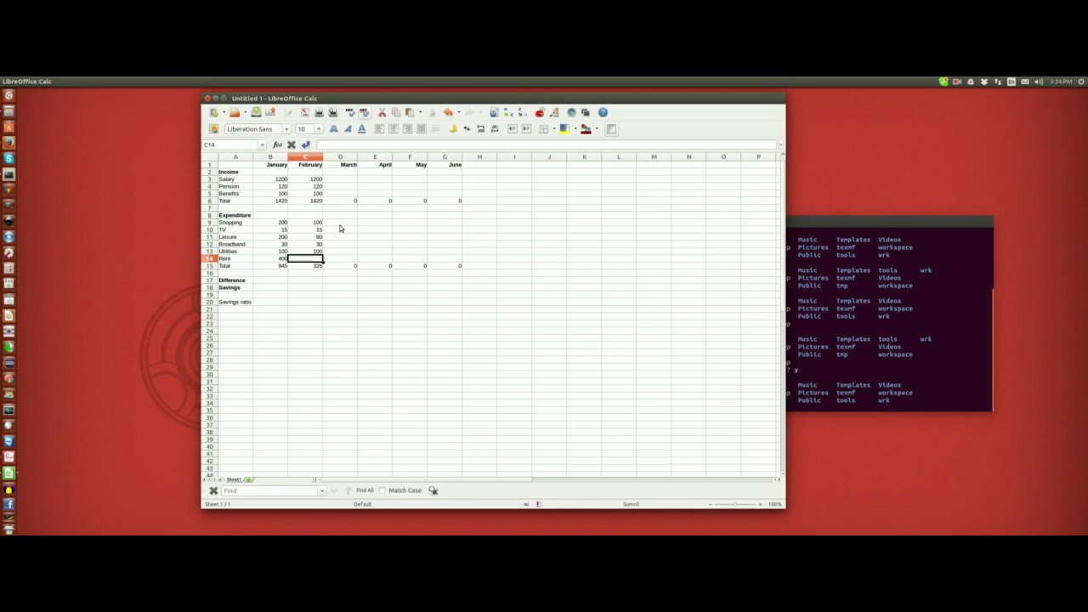
{"action": "type", "text": "400"}
{"action": "key", "text": "Return"}
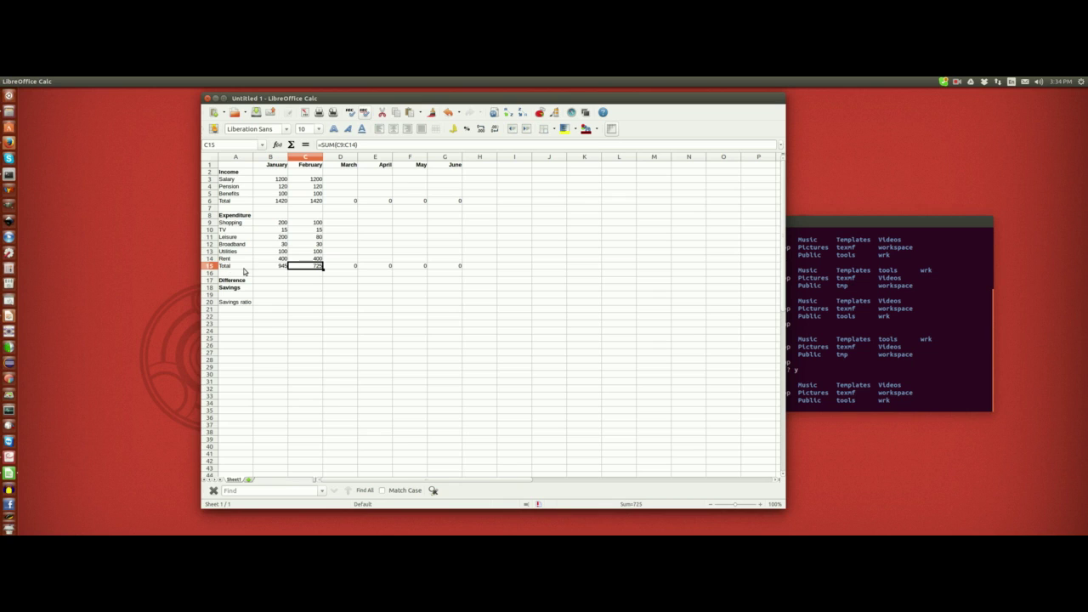
{"action": "left_click", "coordinate": [279, 281]}
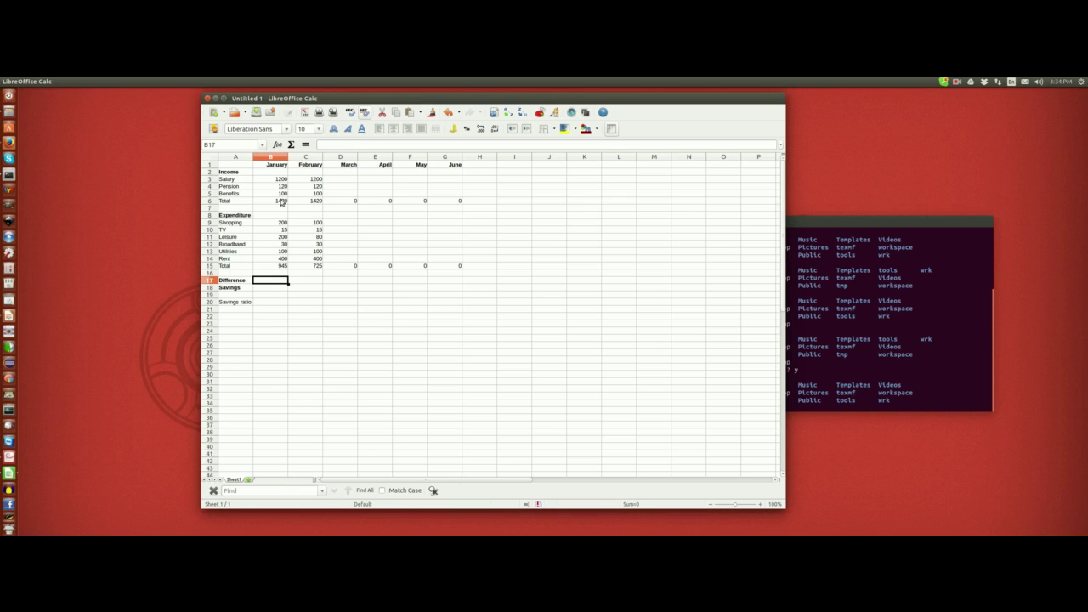
Enter =B6-B15 in B17 and fill it to G17, giving 475 and 695.
{"action": "left_click", "coordinate": [341, 146]}
{"action": "type", "text": "B"}
{"action": "key", "text": "BackSpace"}
{"action": "type", "text": "=B6-B15"}
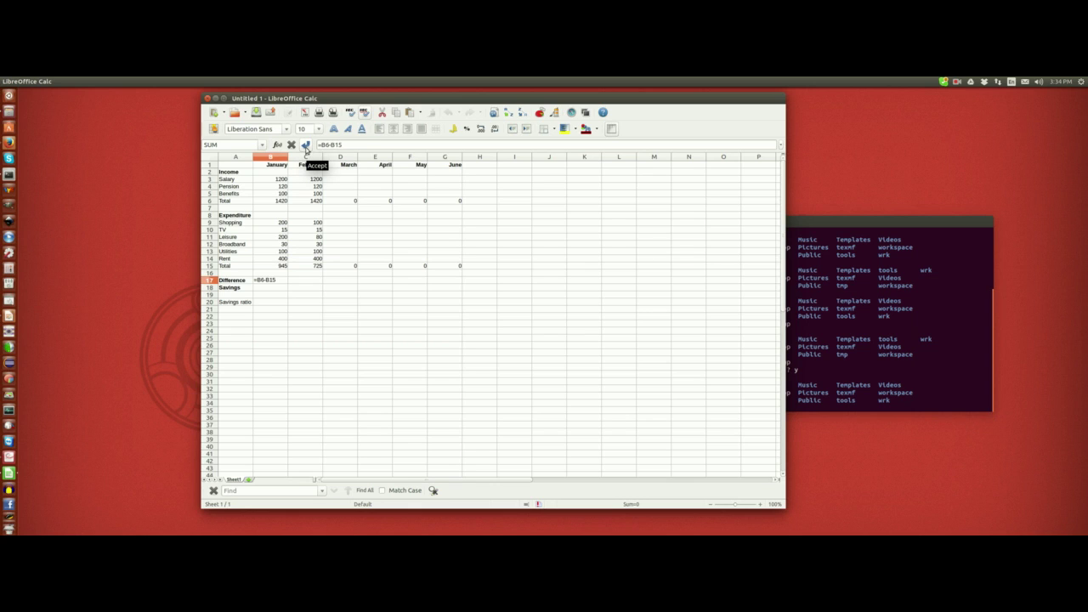
{"action": "left_click", "coordinate": [306, 147]}
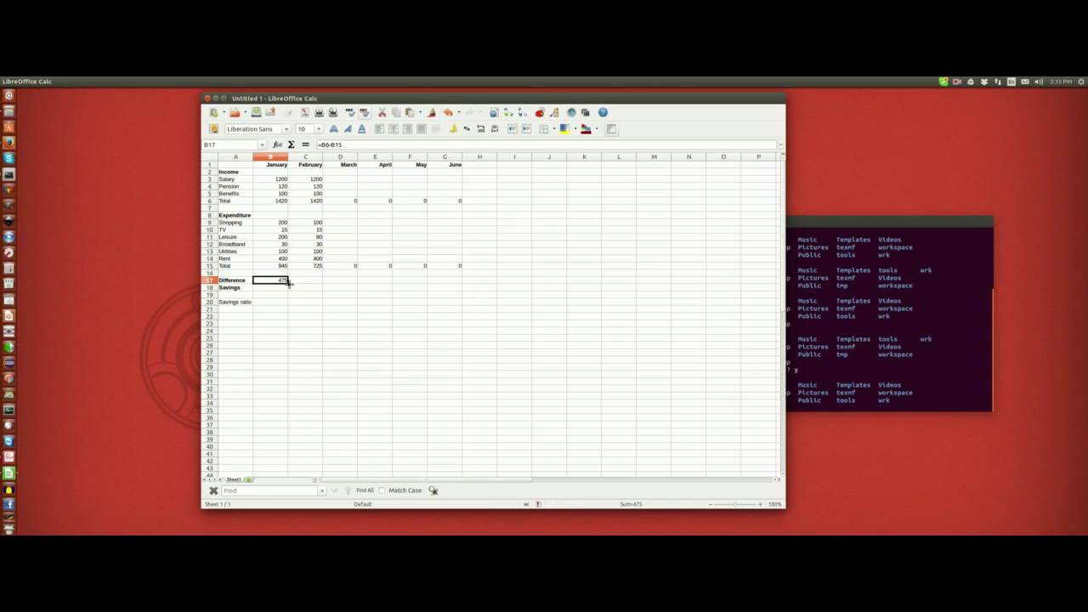
{"action": "left_click_drag", "start_coordinate": [289, 284], "coordinate": [456, 282]}
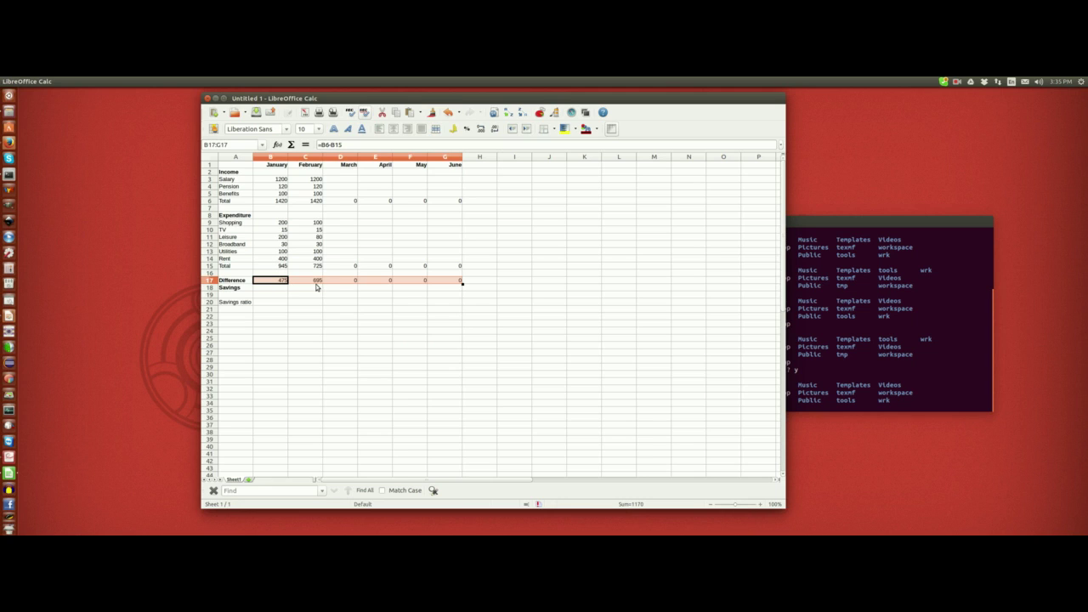
{"action": "left_click", "coordinate": [263, 303]}
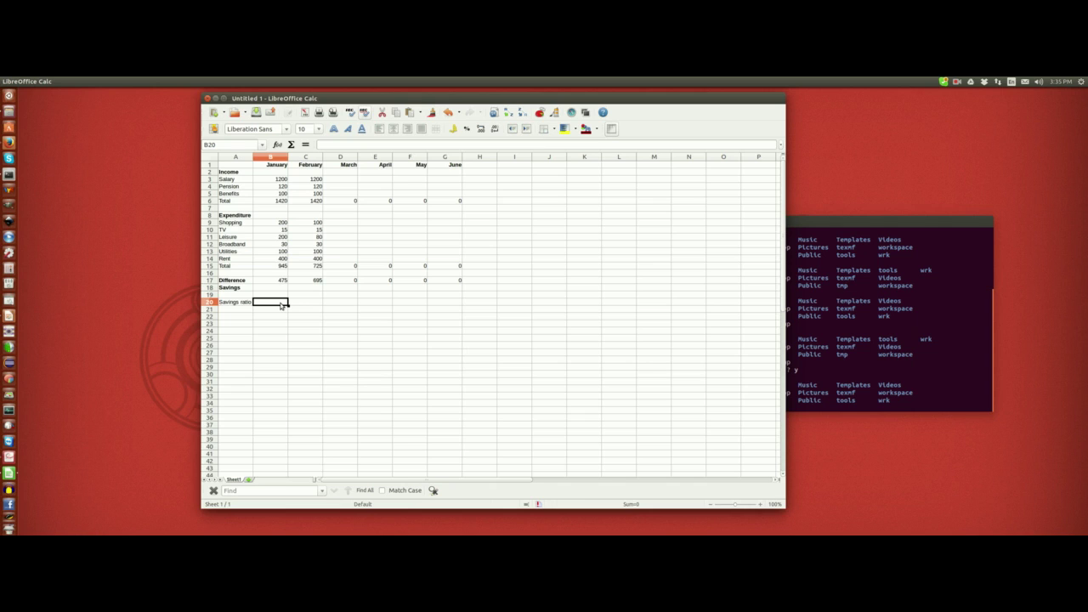
Enter 0.7 in B20 and format it as a percentage, showing 70.00%.
{"action": "type", "text": "0"}
{"action": "left_click", "coordinate": [466, 131]}
{"action": "left_click", "coordinate": [280, 289]}
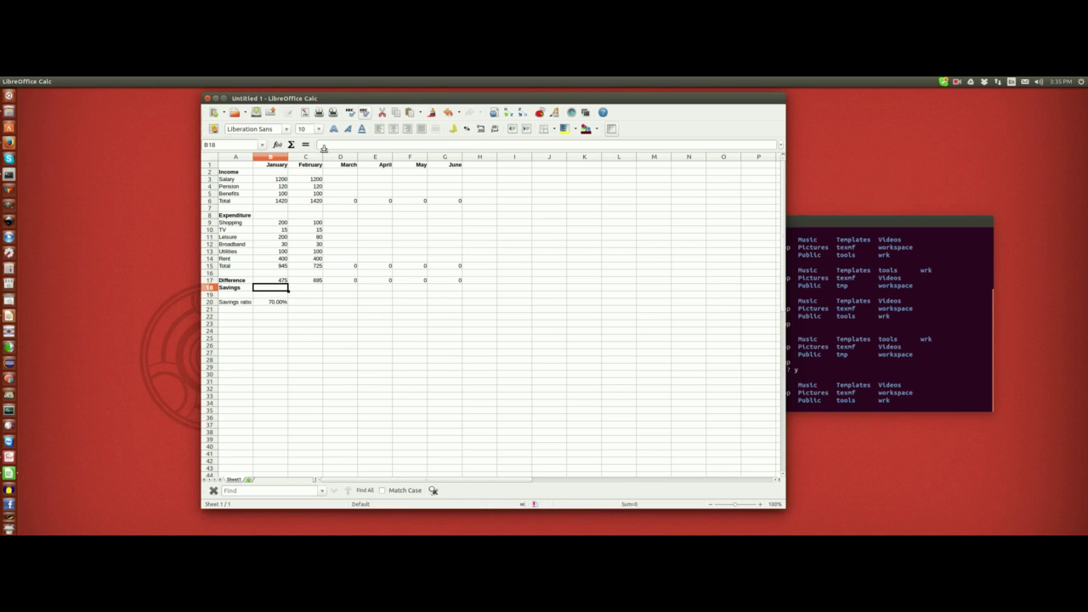
{"action": "left_click", "coordinate": [330, 144]}
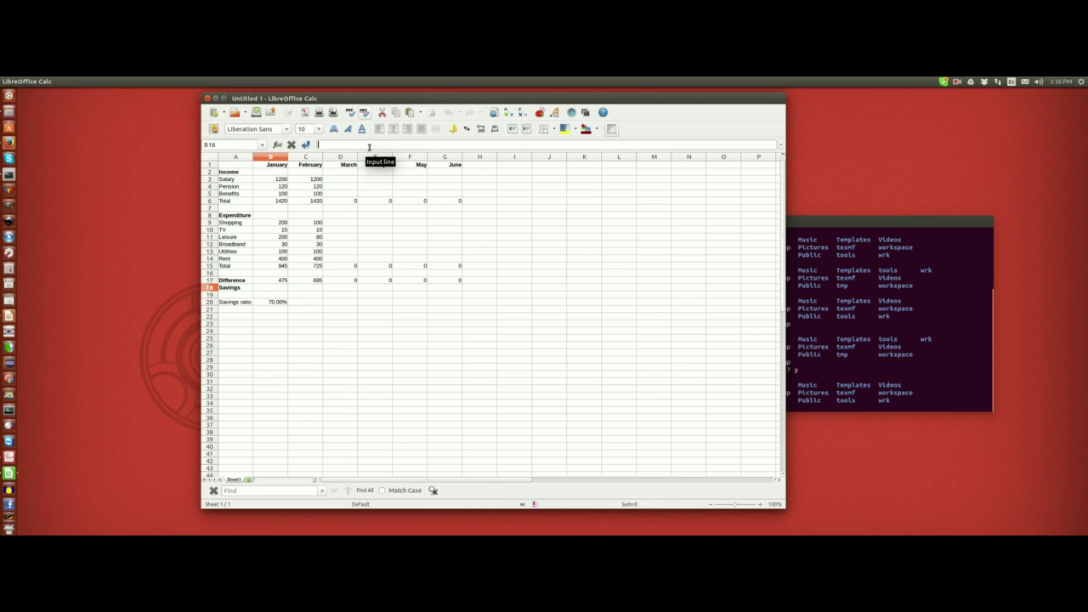
{"action": "type", "text": "B17"}
{"action": "type", "text": "*B20"}
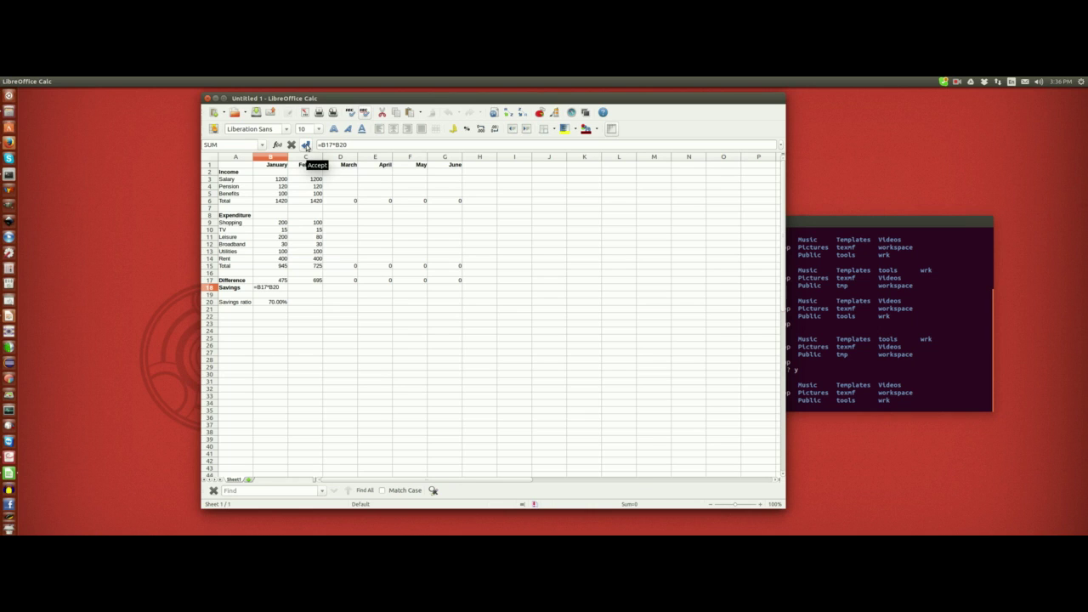
{"action": "left_click", "coordinate": [306, 146]}
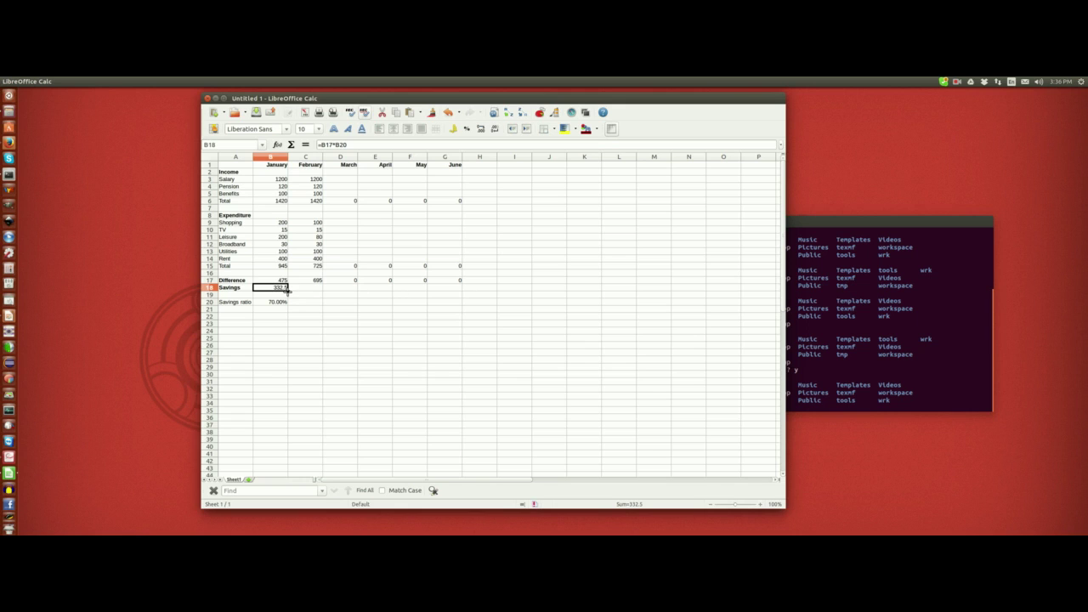
{"action": "left_click_drag", "start_coordinate": [288, 291], "coordinate": [457, 292]}
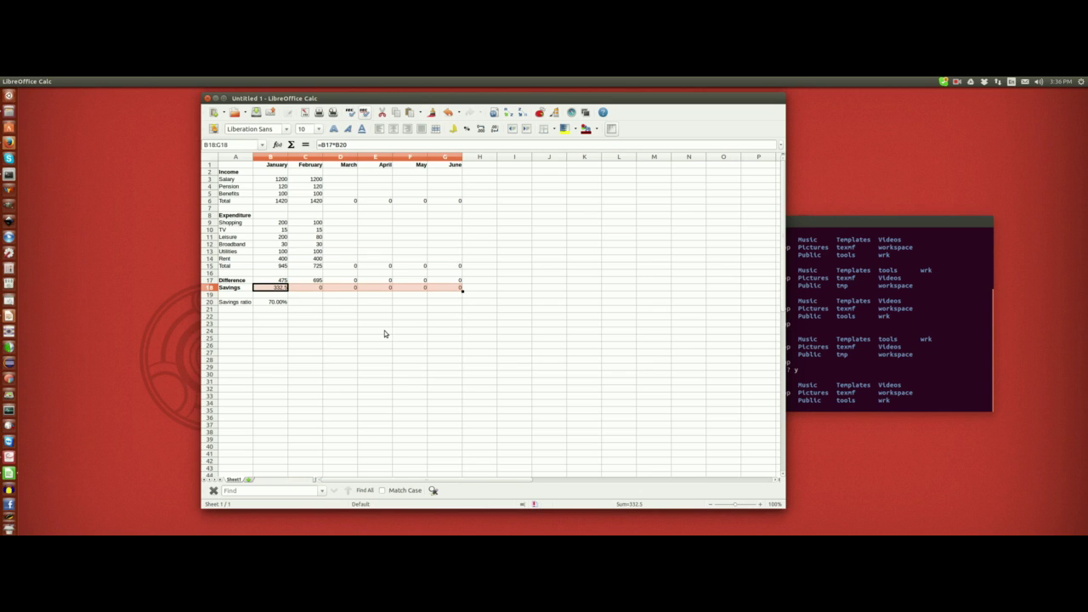
{"action": "left_click", "coordinate": [316, 288]}
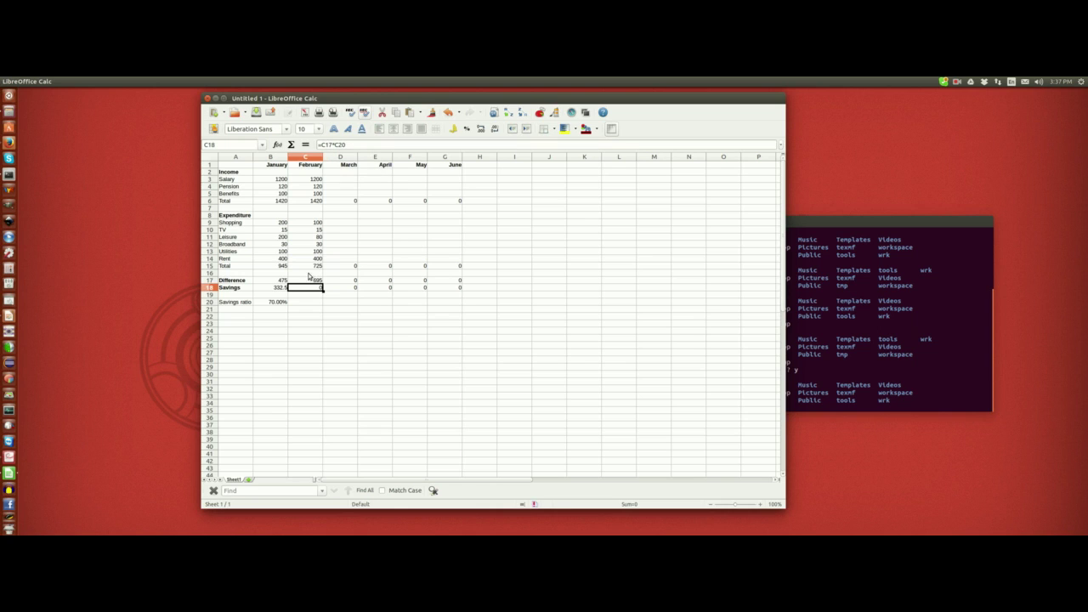
{"action": "left_click", "coordinate": [280, 289]}
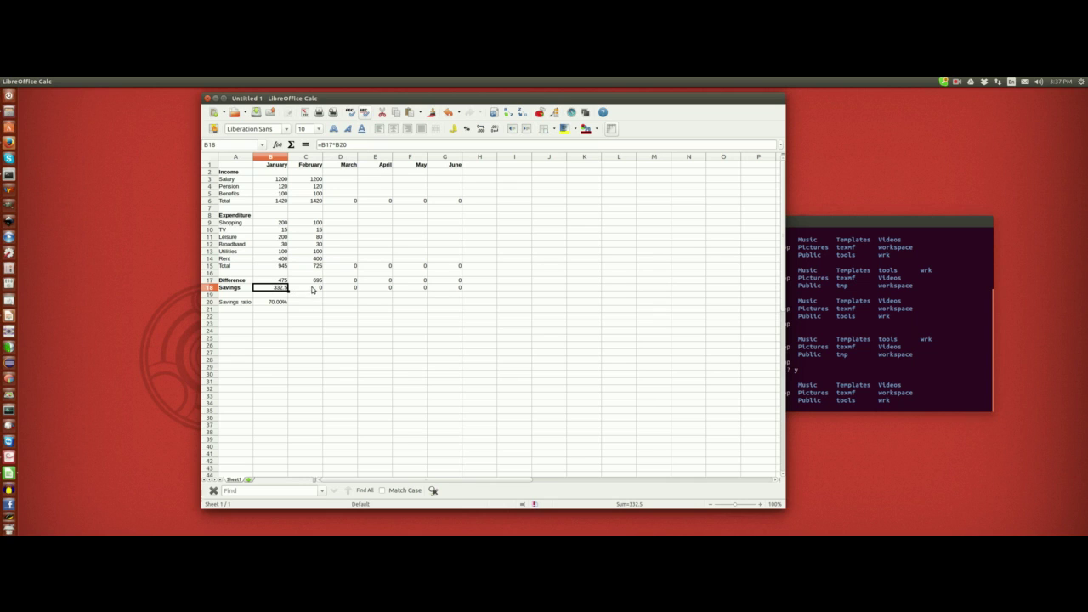
{"action": "left_click", "coordinate": [314, 289]}
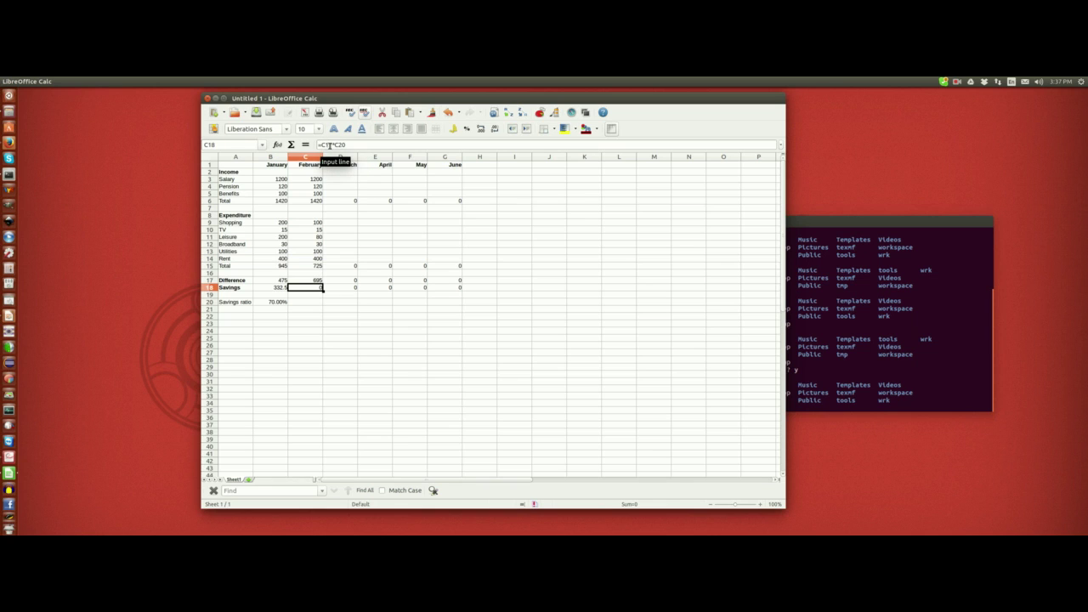
{"action": "type", "text": "0"}
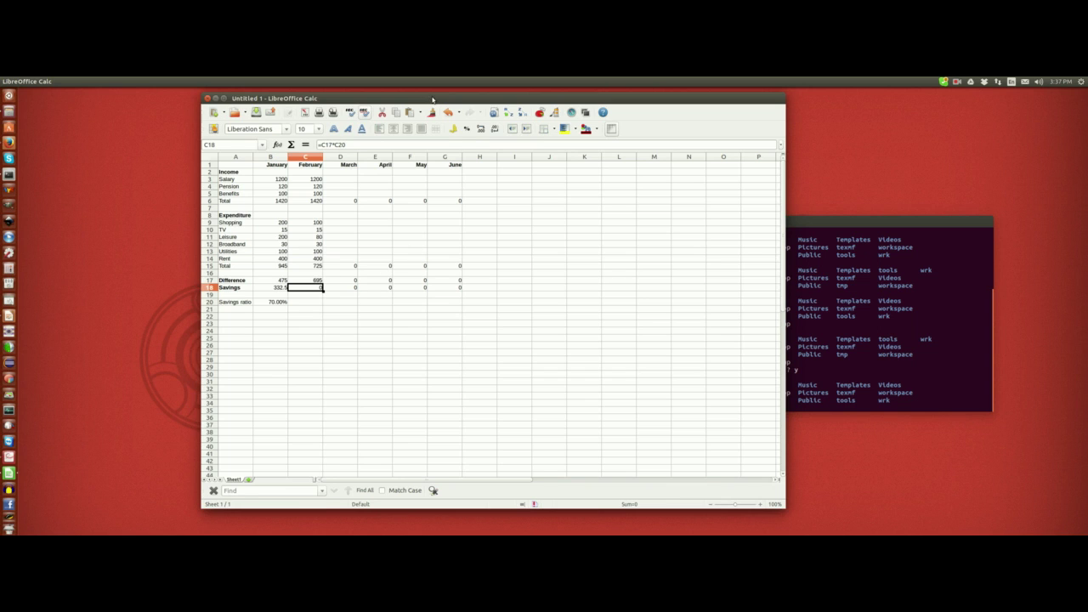
{"action": "left_click_drag", "start_coordinate": [431, 100], "coordinate": [419, 97]}
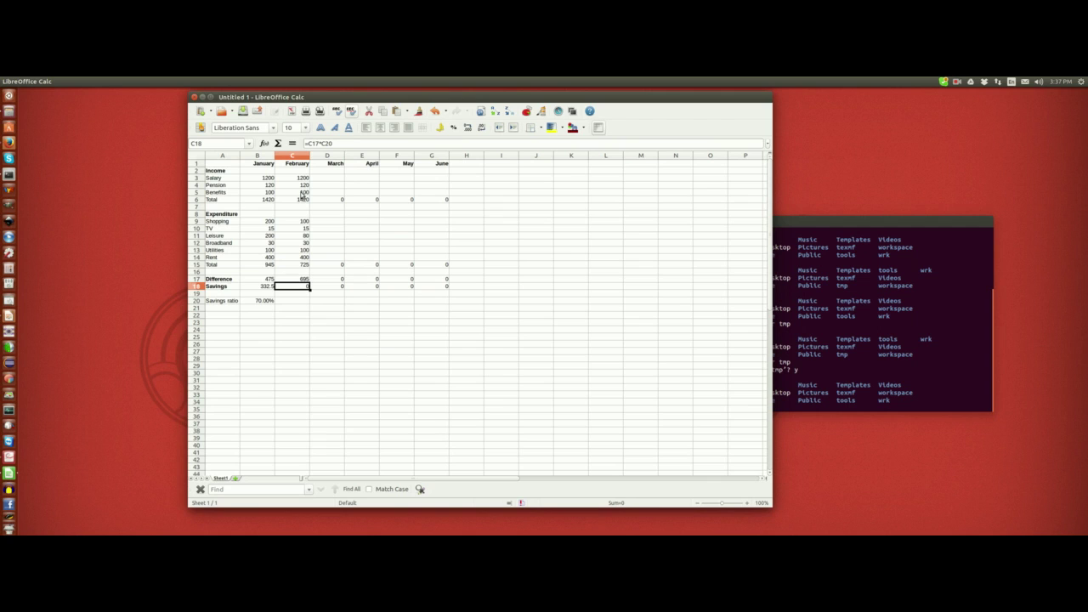
{"action": "left_click_drag", "start_coordinate": [324, 96], "coordinate": [327, 92]}
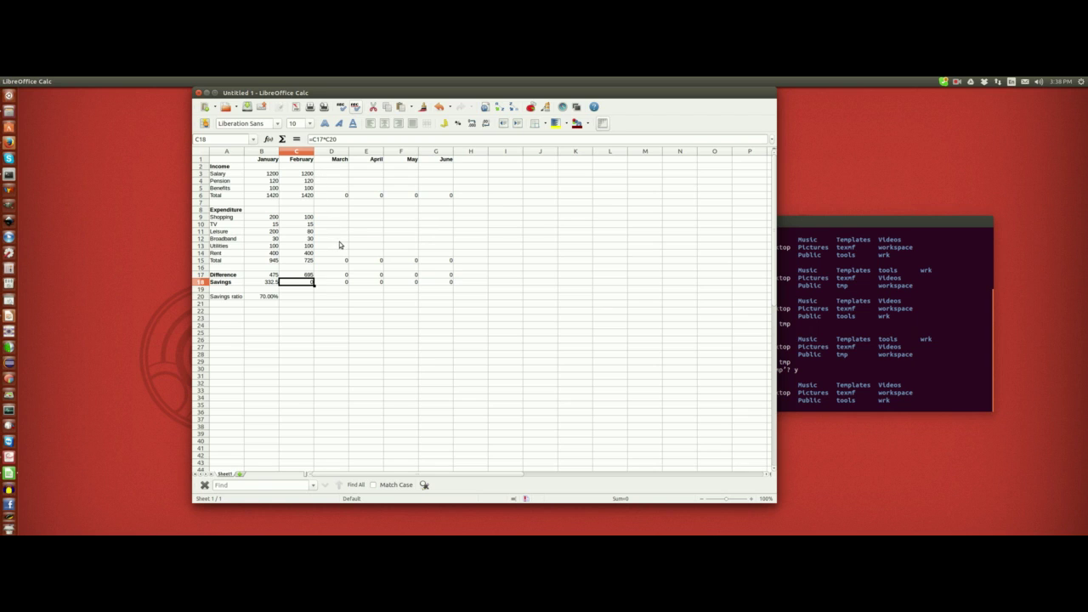
{"action": "left_click", "coordinate": [274, 284]}
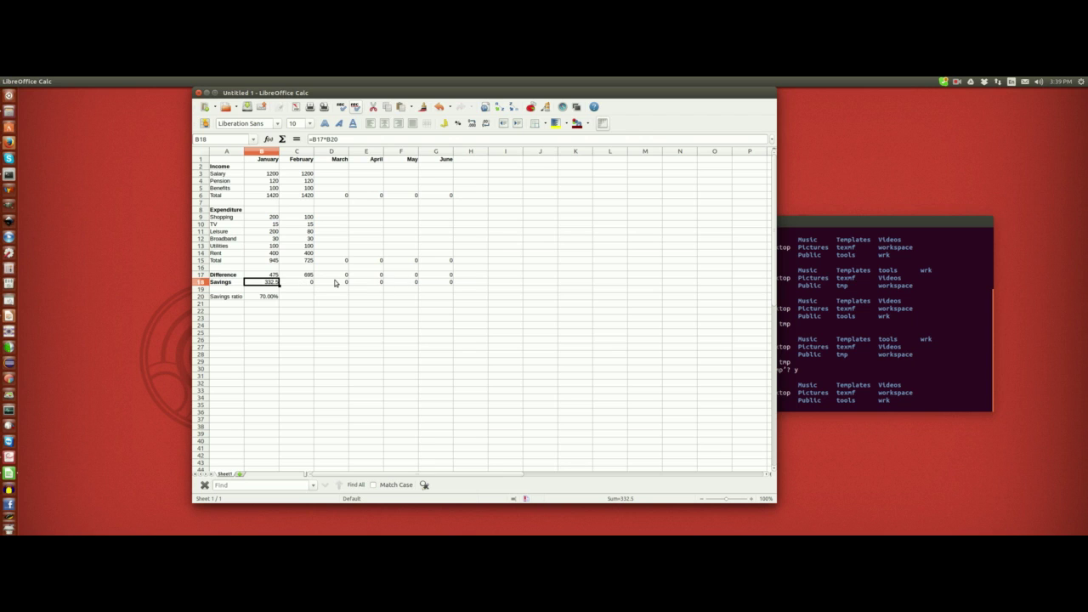
Change B18 to =B17*$B$20 and fill it across to G18.
{"action": "left_click", "coordinate": [328, 139]}
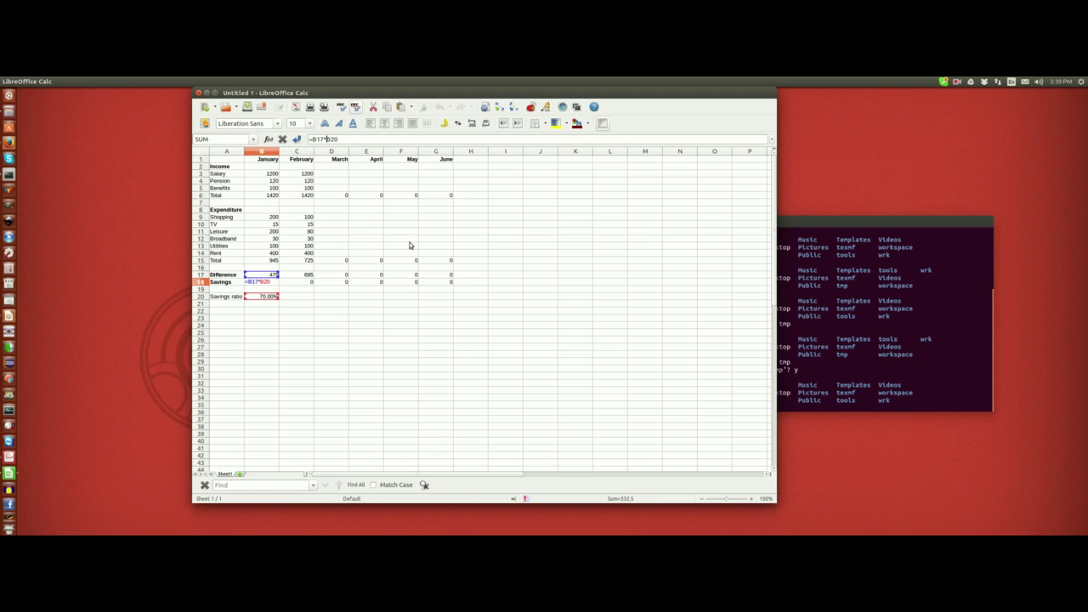
{"action": "type", "text": "$"}
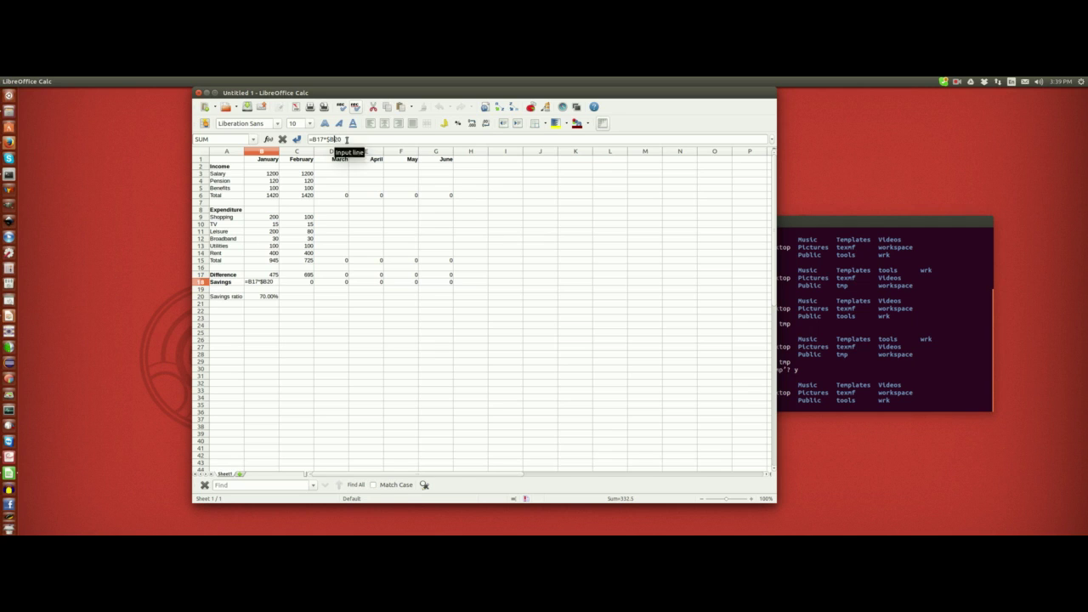
{"action": "type", "text": "$"}
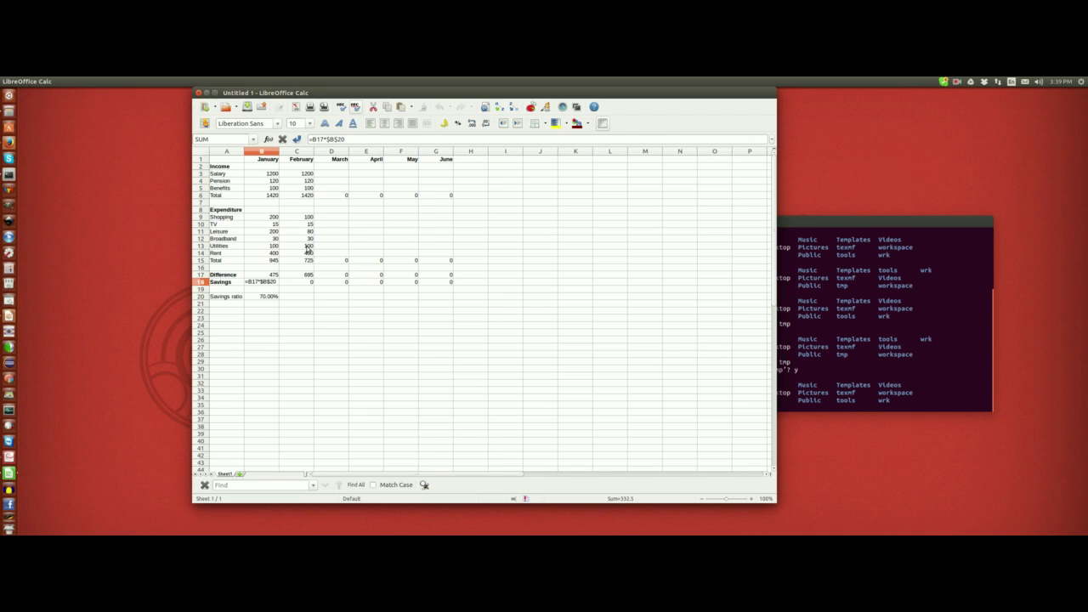
{"action": "left_click", "coordinate": [297, 139]}
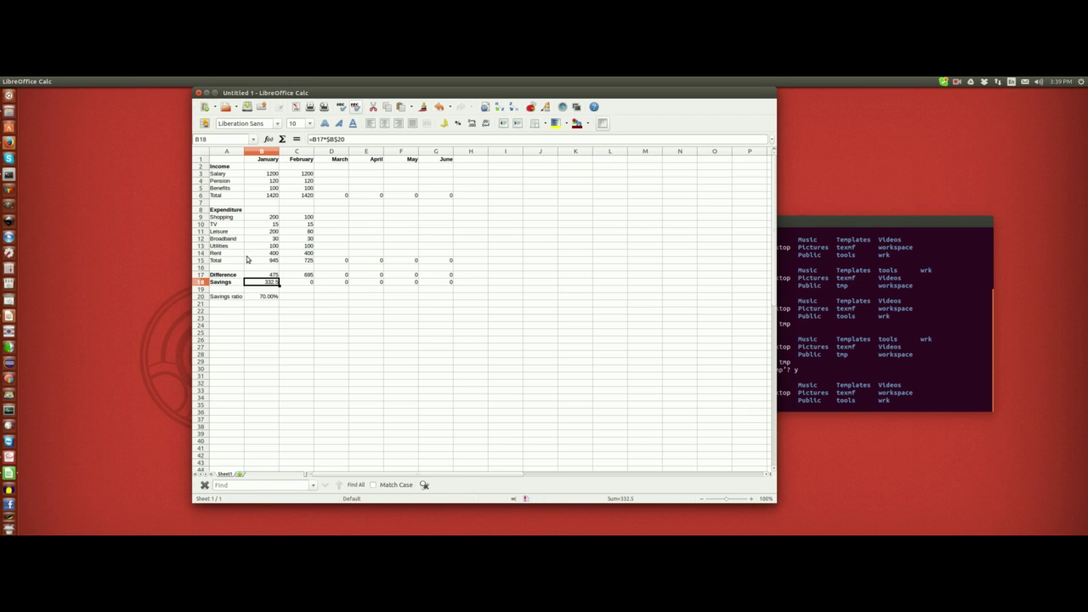
{"action": "left_click_drag", "start_coordinate": [278, 286], "coordinate": [425, 311]}
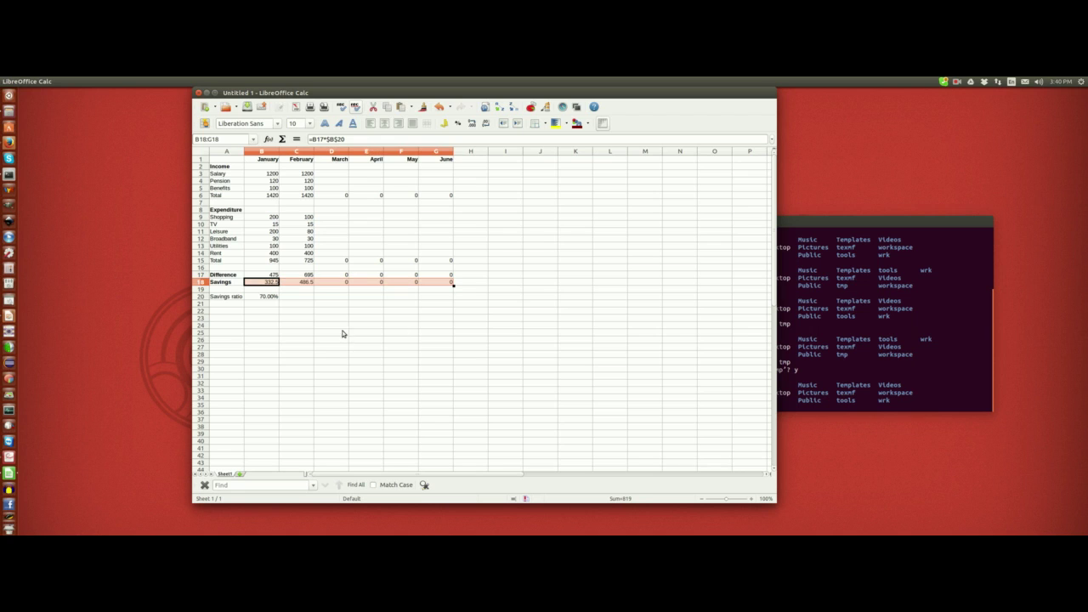
Edit C18's formula, replacing its C17 reference with C19.
{"action": "left_click", "coordinate": [308, 283]}
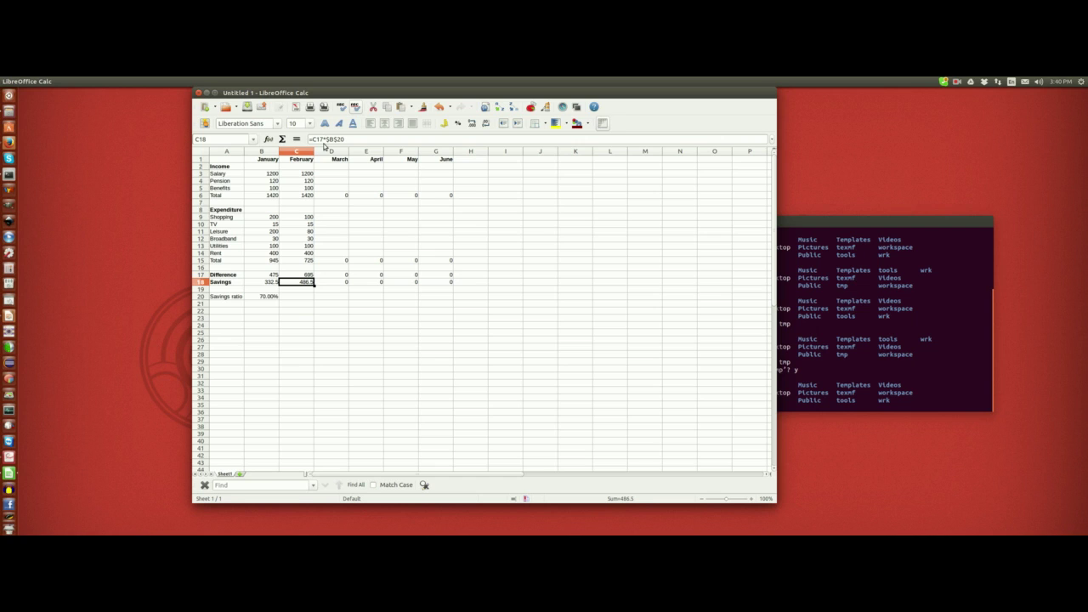
{"action": "left_click", "coordinate": [313, 138]}
{"action": "left_click_drag", "start_coordinate": [314, 139], "coordinate": [325, 138]}
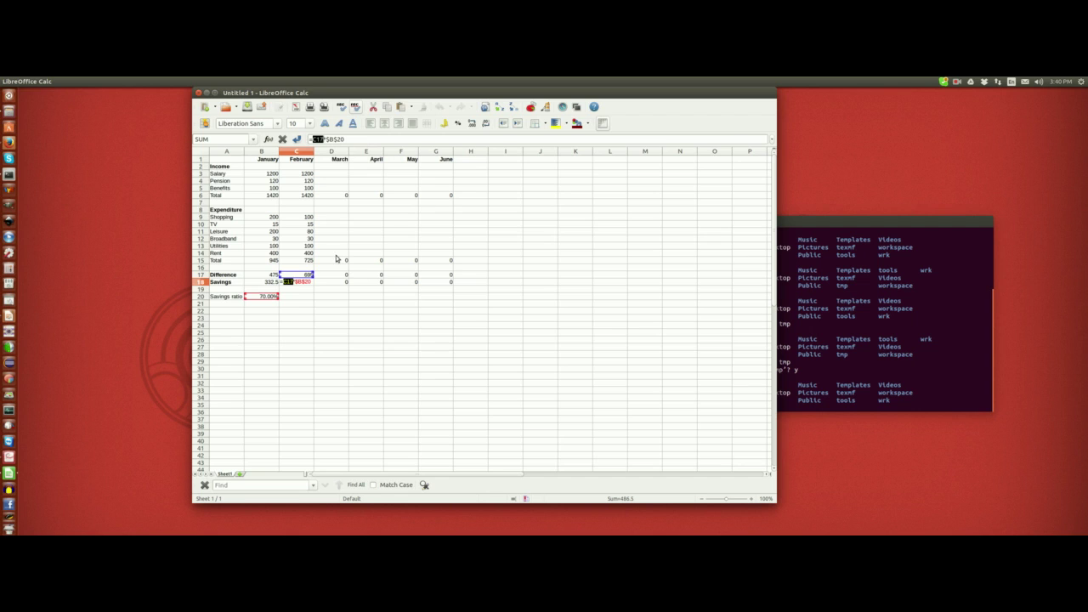
{"action": "left_click", "coordinate": [296, 290]}
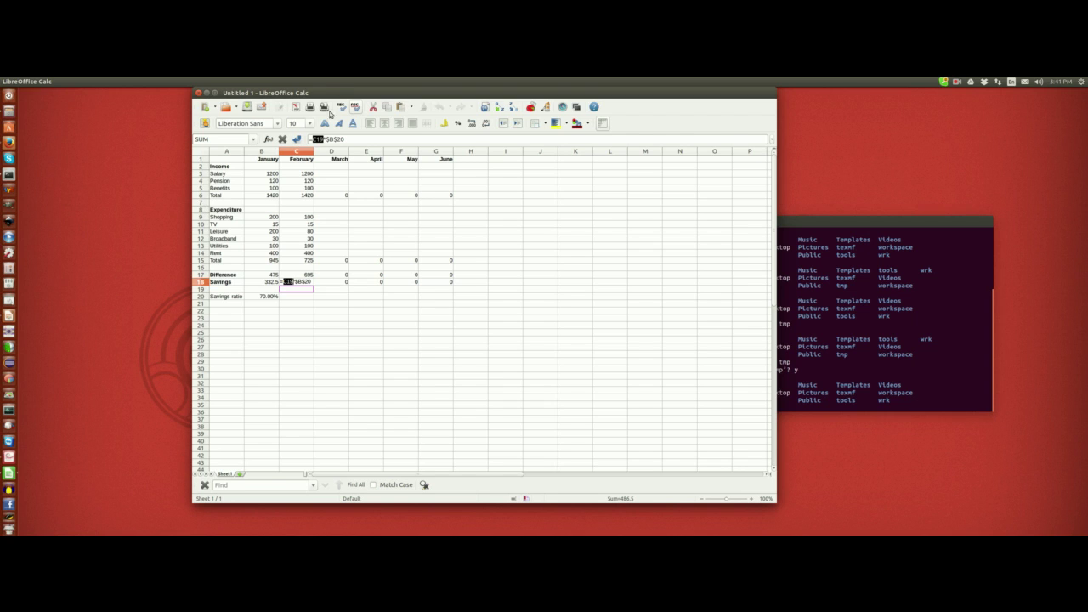
Undo the C18 edit so it again reads =C17*$B$20, showing 486.5.
{"action": "left_click", "coordinate": [296, 138]}
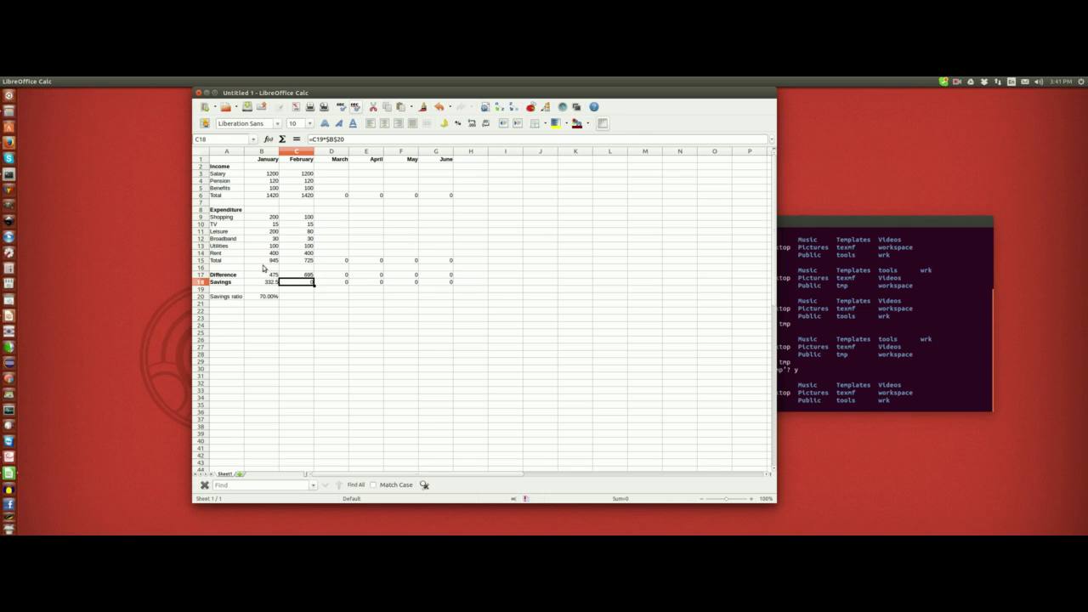
{"action": "left_click", "coordinate": [439, 108]}
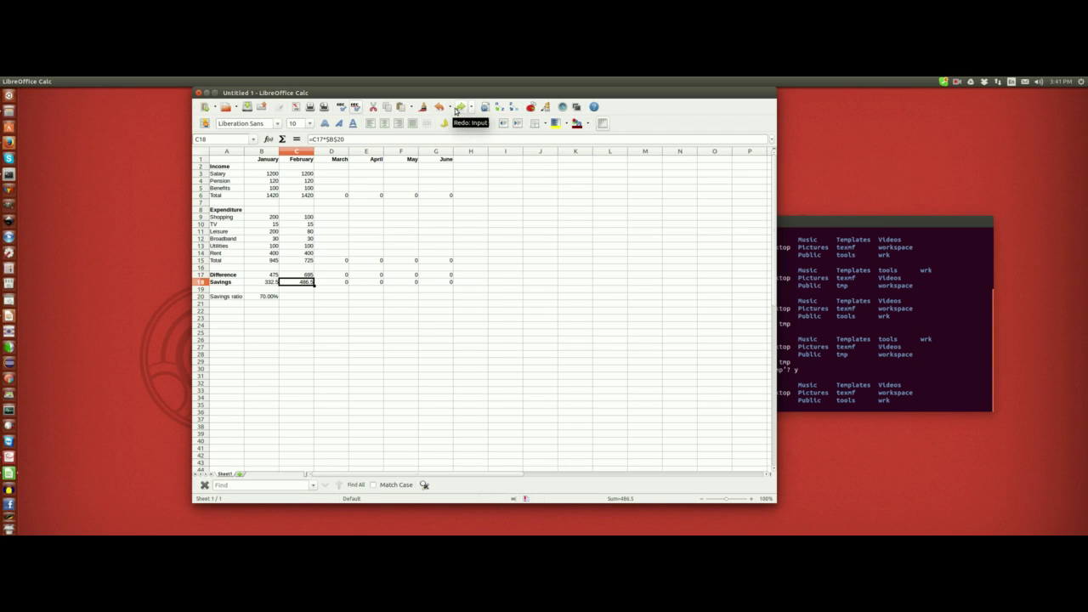
{"action": "left_click", "coordinate": [448, 108]}
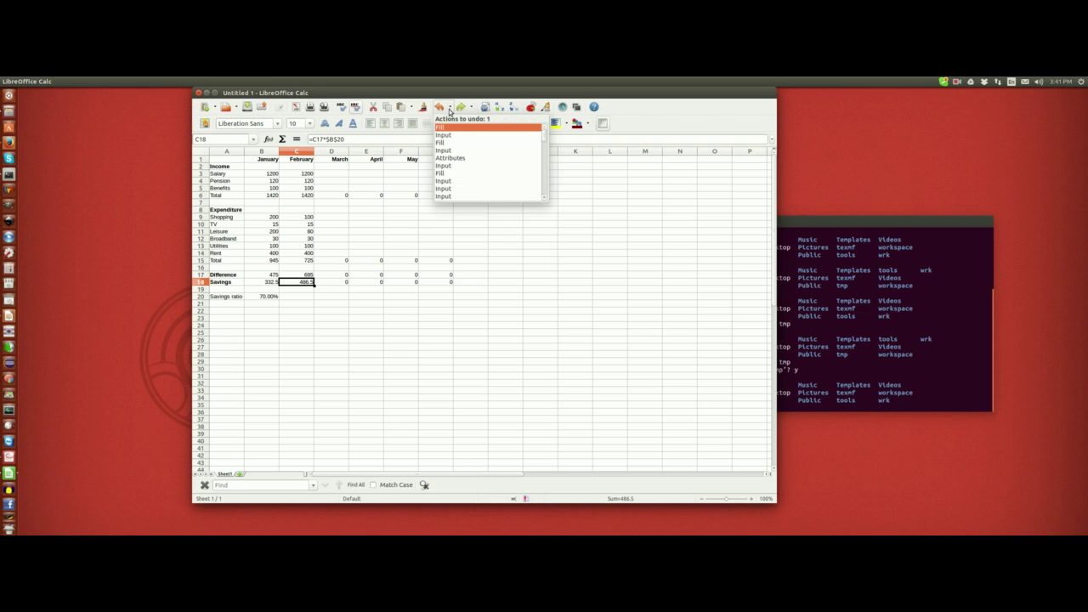
{"action": "left_click", "coordinate": [437, 106]}
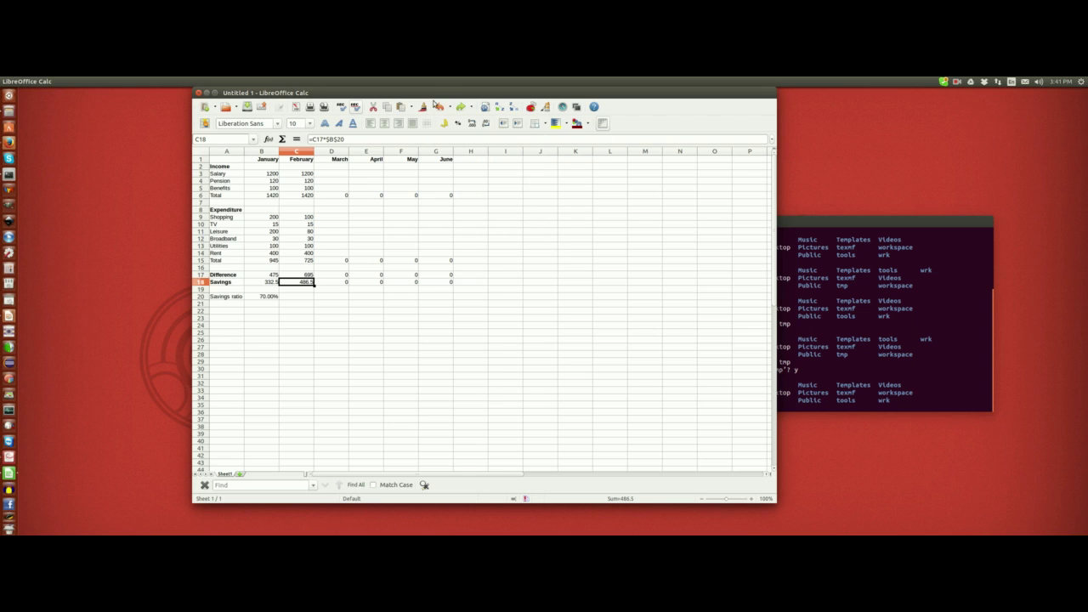
{"action": "left_click", "coordinate": [201, 202]}
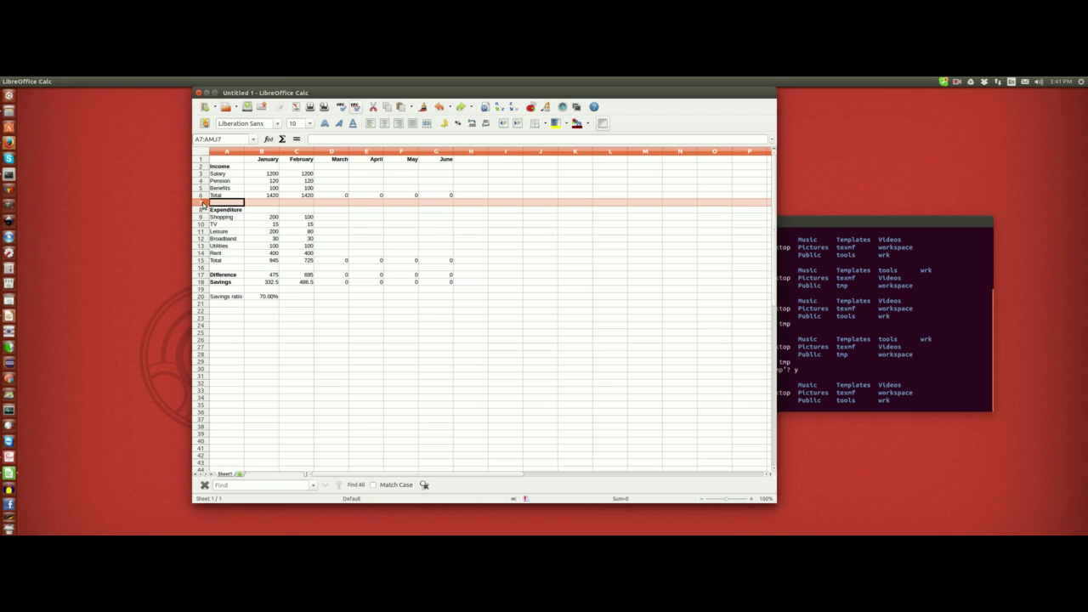
Open Format Cells for separator row 7 and look through its tabs.
{"action": "right_click", "coordinate": [204, 206]}
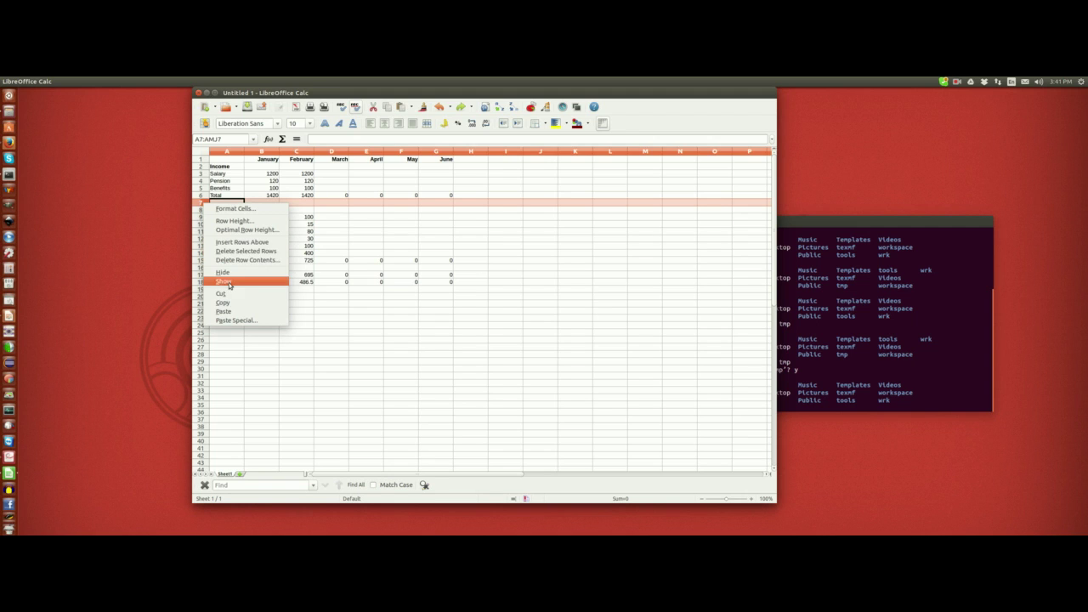
{"action": "left_click", "coordinate": [242, 212]}
{"action": "left_click_drag", "start_coordinate": [266, 253], "coordinate": [214, 248]}
{"action": "left_click", "coordinate": [160, 260]}
{"action": "left_click", "coordinate": [179, 260]}
{"action": "left_click", "coordinate": [210, 260]}
{"action": "left_click", "coordinate": [247, 259]}
{"action": "left_click", "coordinate": [278, 259]}
{"action": "left_click", "coordinate": [311, 259]}
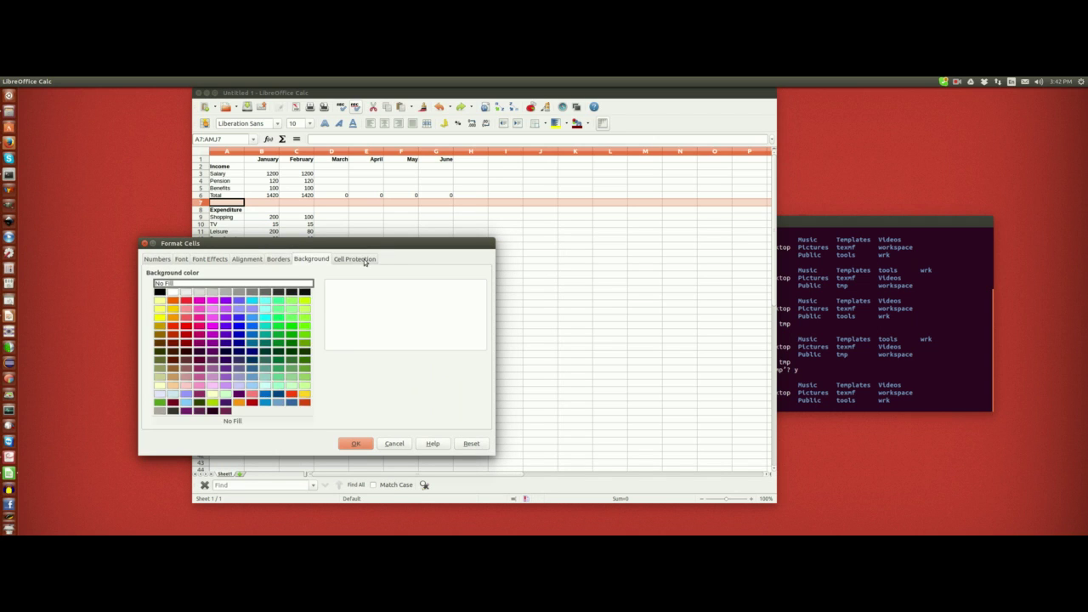
{"action": "left_click", "coordinate": [354, 259]}
{"action": "left_click", "coordinate": [159, 259]}
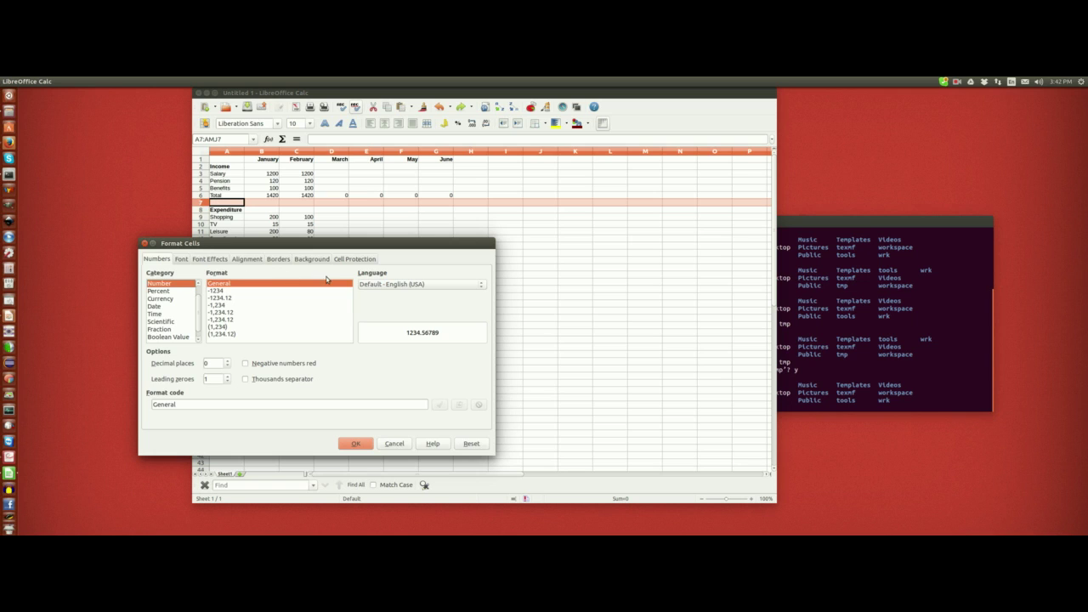
Give row 7 an outer-only border from the Borders presets.
{"action": "left_click", "coordinate": [280, 259]}
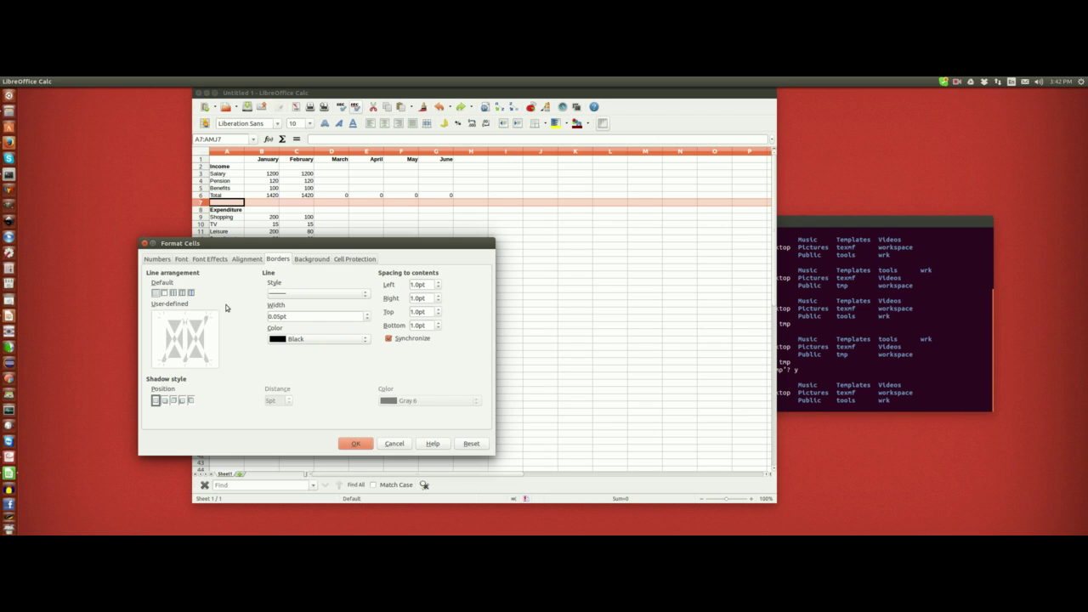
{"action": "left_click", "coordinate": [165, 295]}
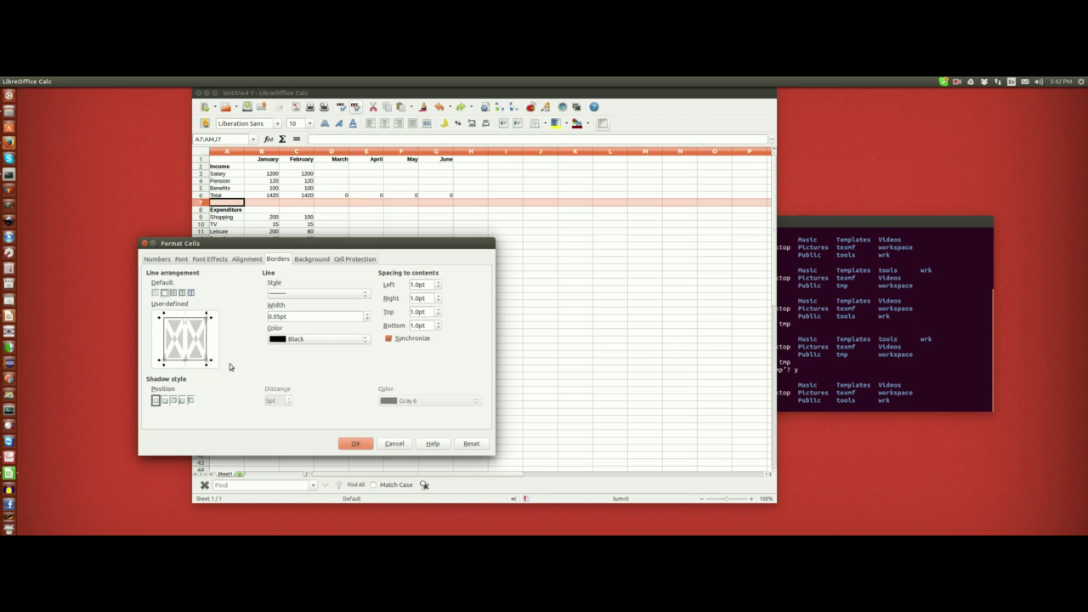
{"action": "left_click", "coordinate": [356, 443]}
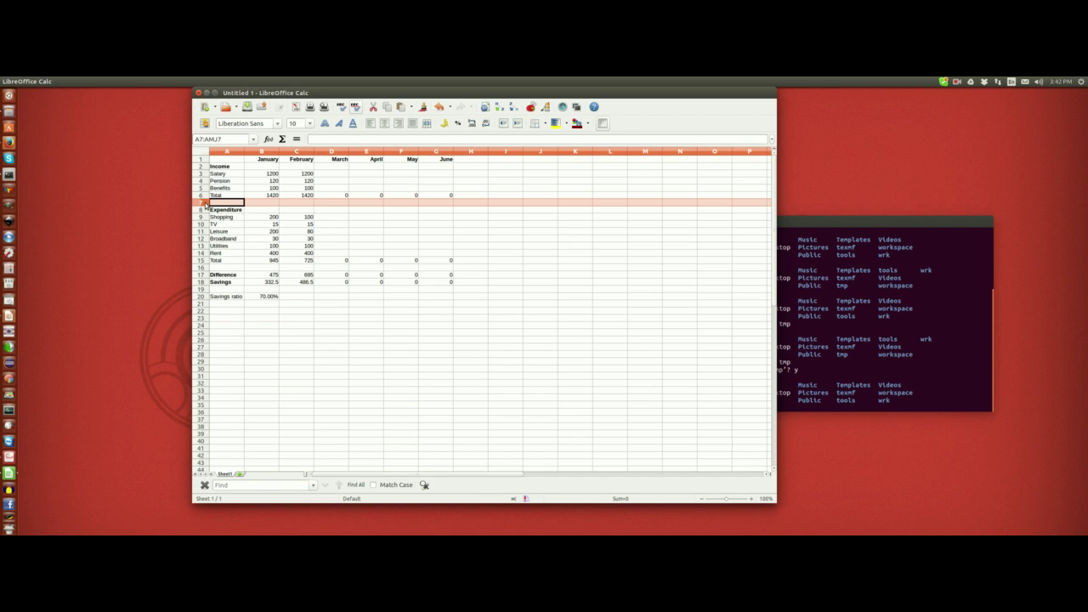
Set row 7's height to a custom 0.05" so it becomes a thin divider between Income and Expenditure.
{"action": "right_click", "coordinate": [206, 206]}
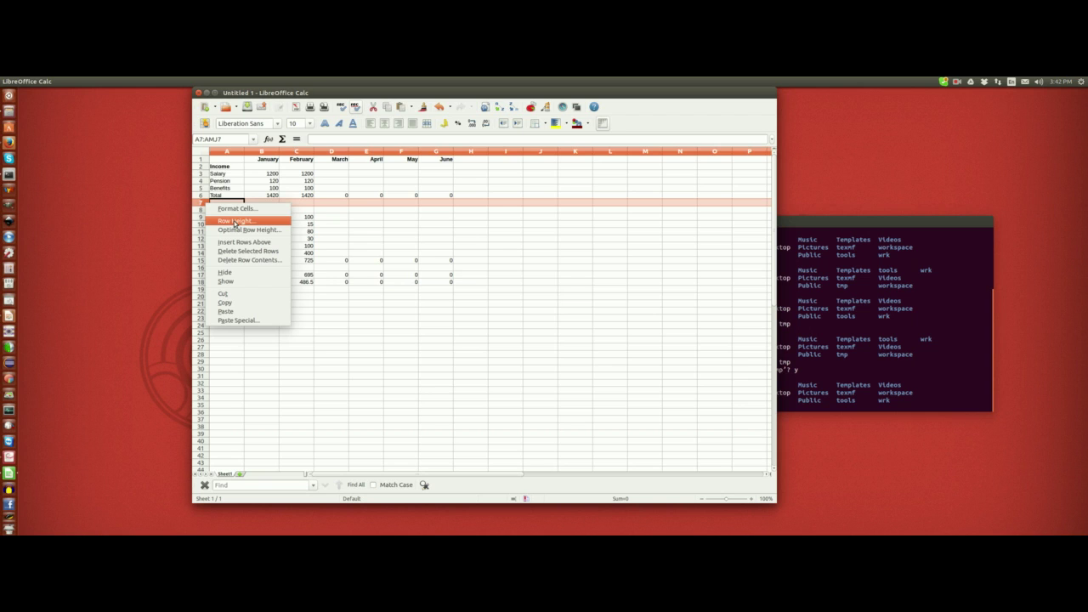
{"action": "left_click", "coordinate": [235, 223]}
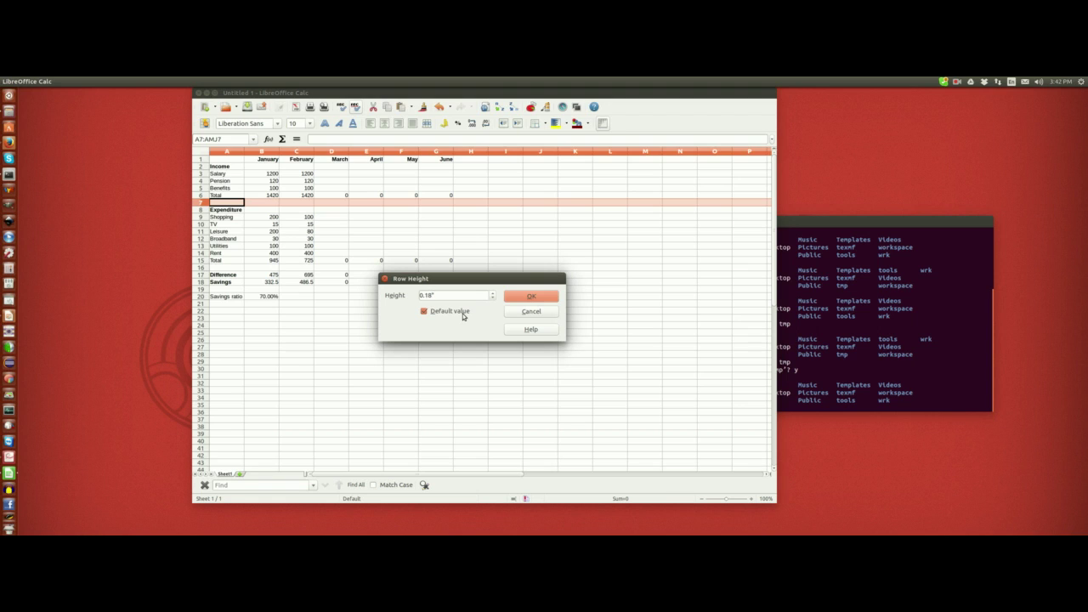
{"action": "left_click", "coordinate": [463, 313]}
{"action": "type", "text": "05\""}
{"action": "left_click", "coordinate": [547, 299]}
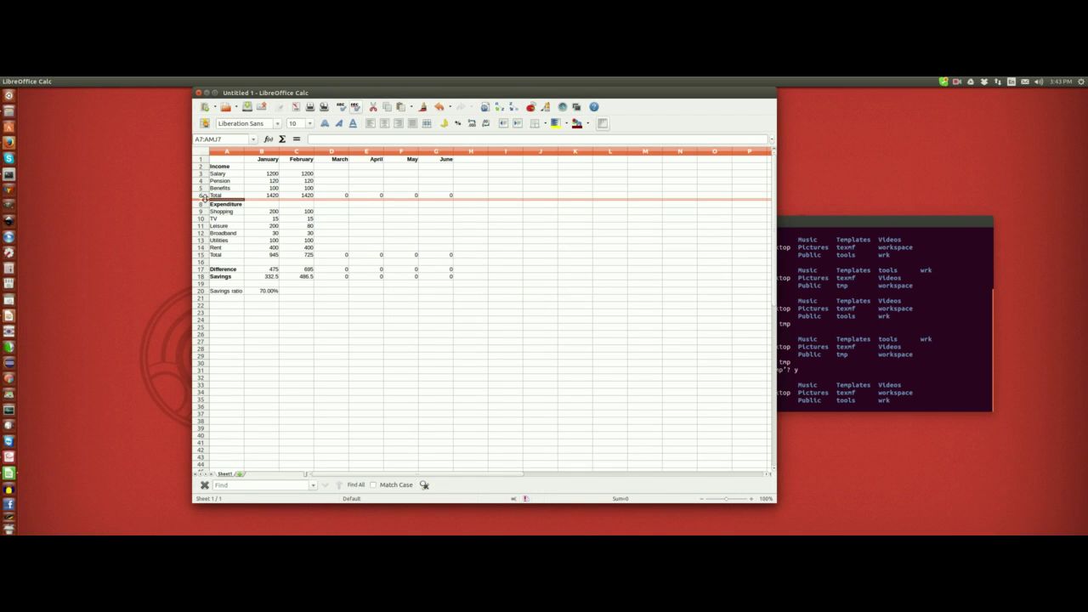
{"action": "left_click", "coordinate": [330, 213]}
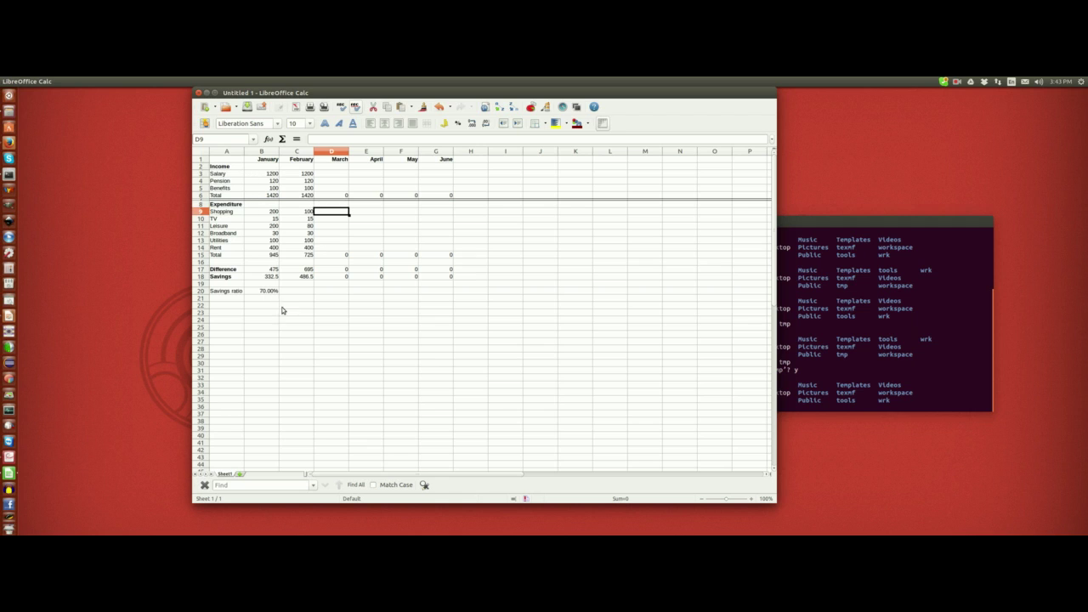
Give the empty row 16 an outer border.
{"action": "left_click", "coordinate": [204, 265]}
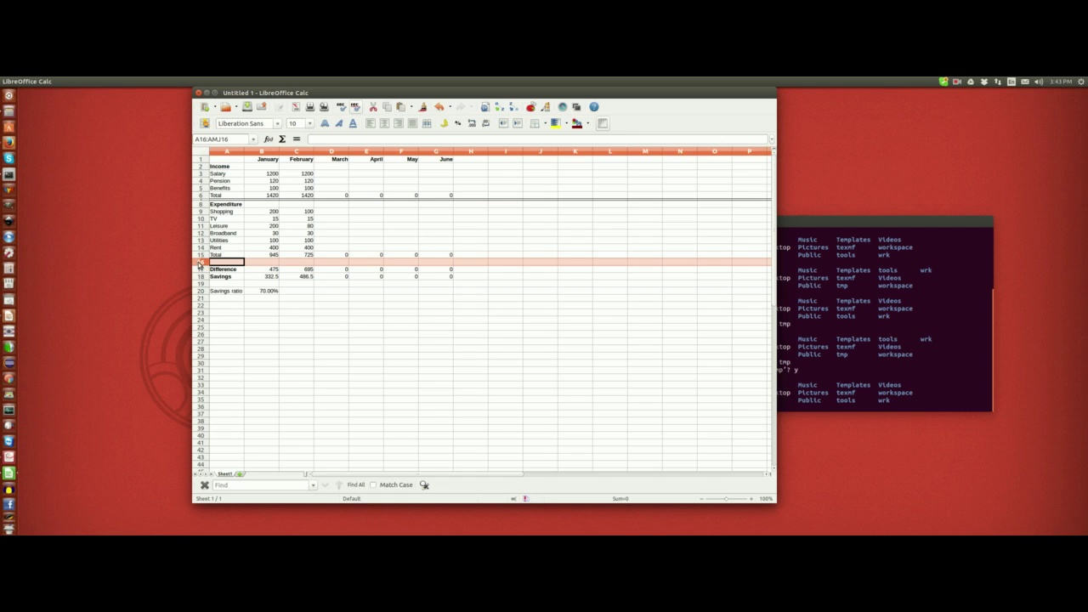
{"action": "right_click", "coordinate": [199, 265]}
{"action": "left_click", "coordinate": [224, 269]}
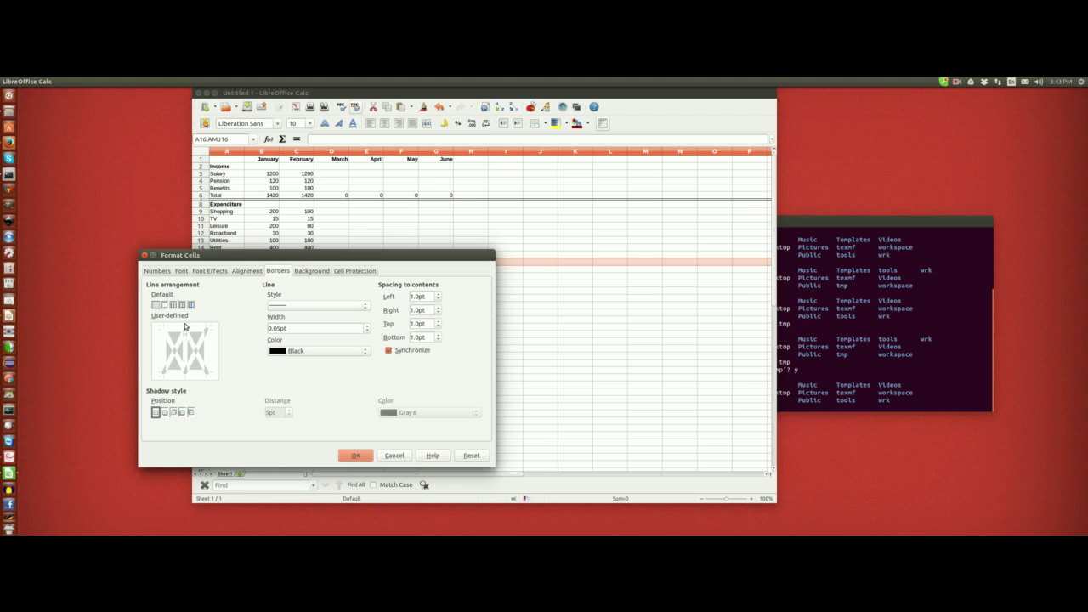
{"action": "left_click", "coordinate": [165, 305]}
{"action": "left_click", "coordinate": [355, 455]}
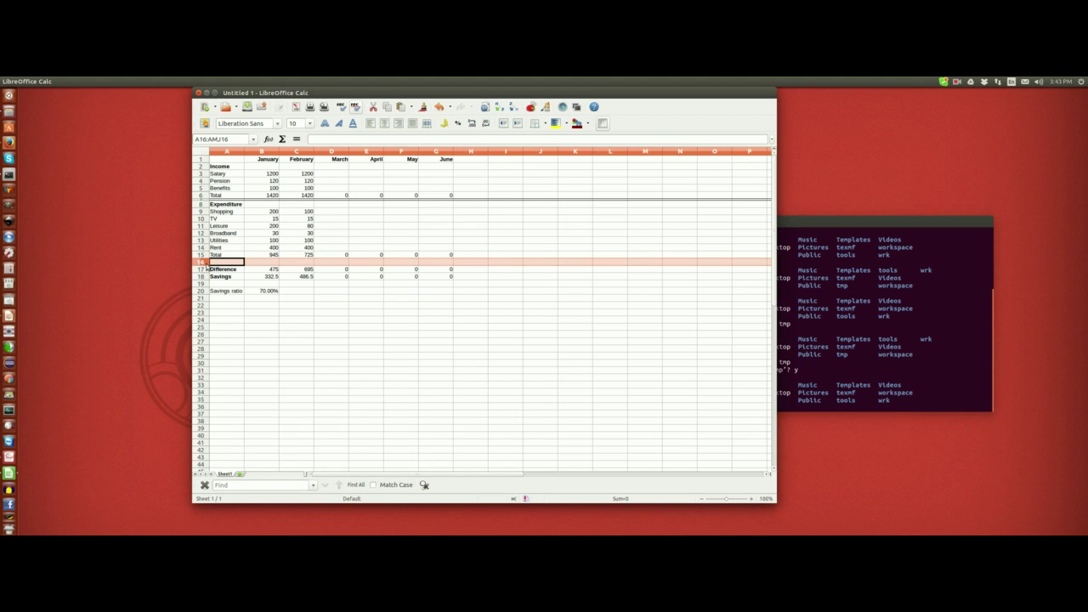
Shrink row 16 to a 0.05" height.
{"action": "right_click", "coordinate": [204, 262]}
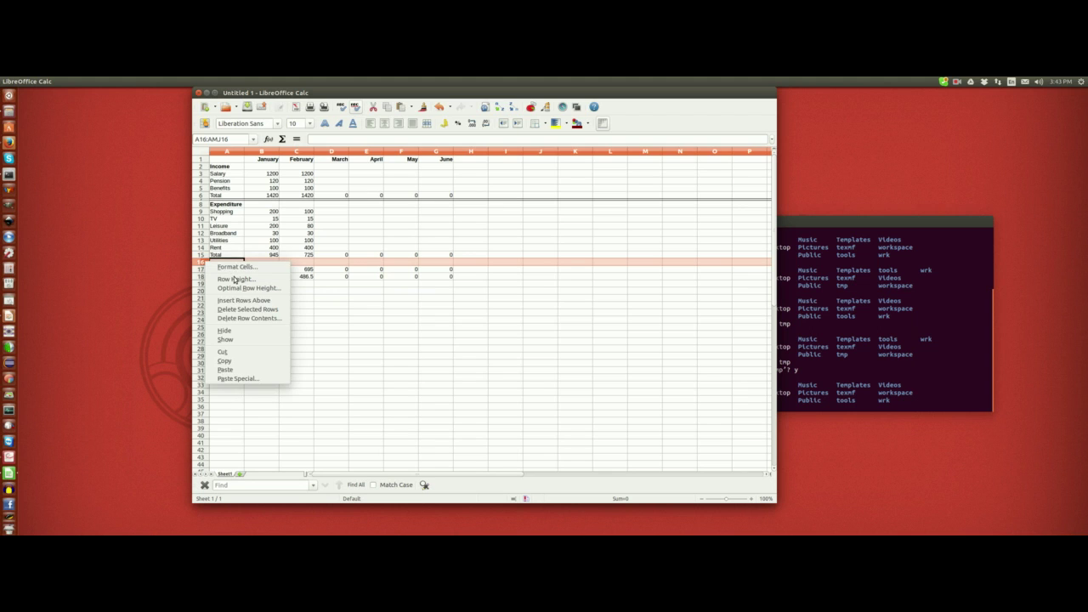
{"action": "left_click", "coordinate": [235, 280]}
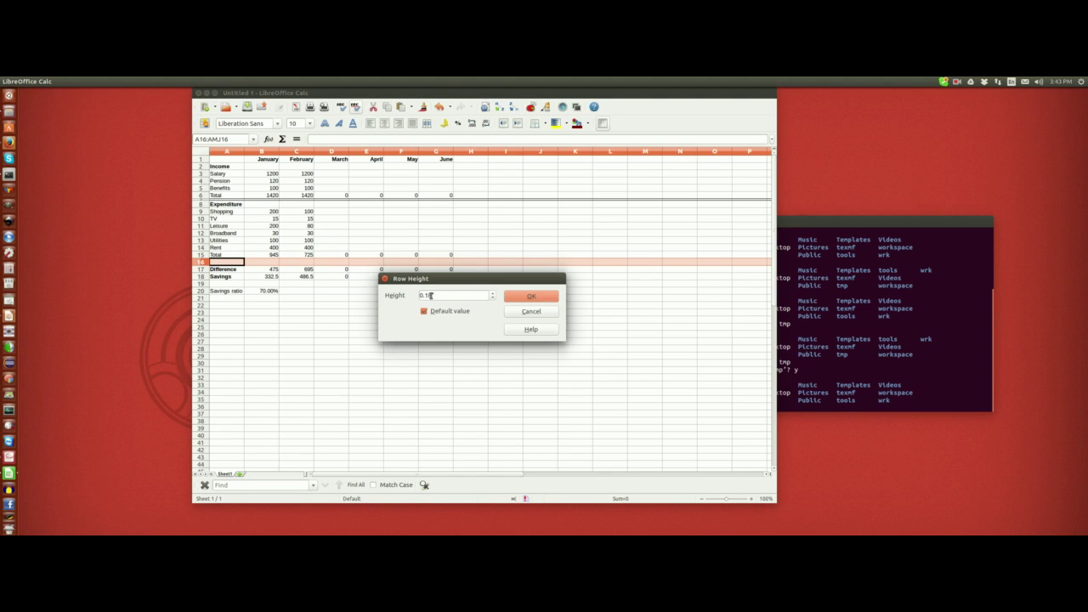
{"action": "key", "text": "BackSpace"}
{"action": "key", "text": "BackSpace"}
{"action": "type", "text": "05"}
{"action": "left_click", "coordinate": [529, 295]}
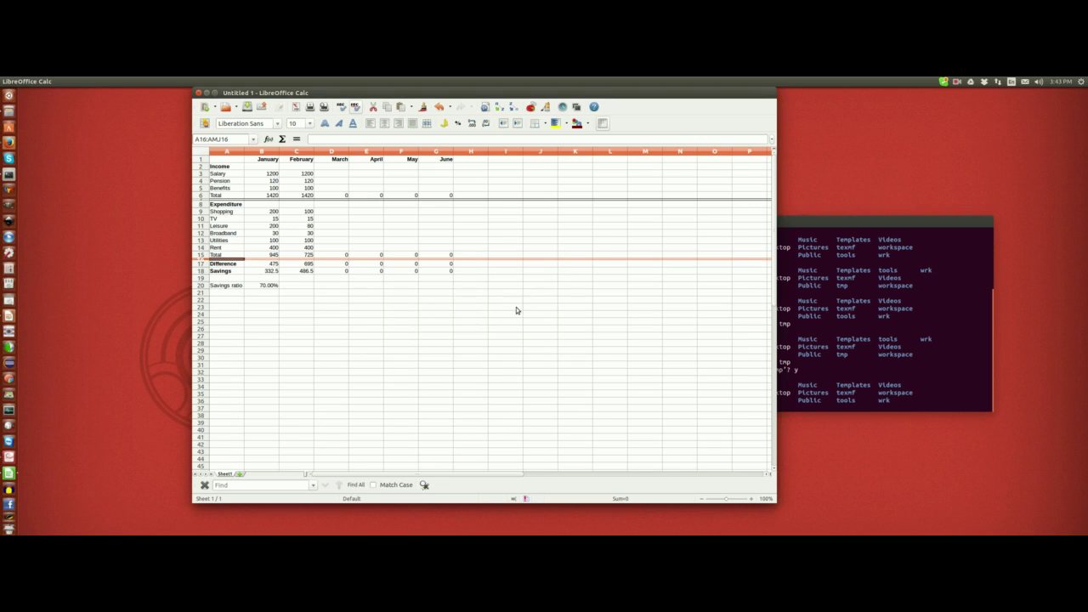
Give the empty row 19 an outer border.
{"action": "left_click", "coordinate": [271, 278]}
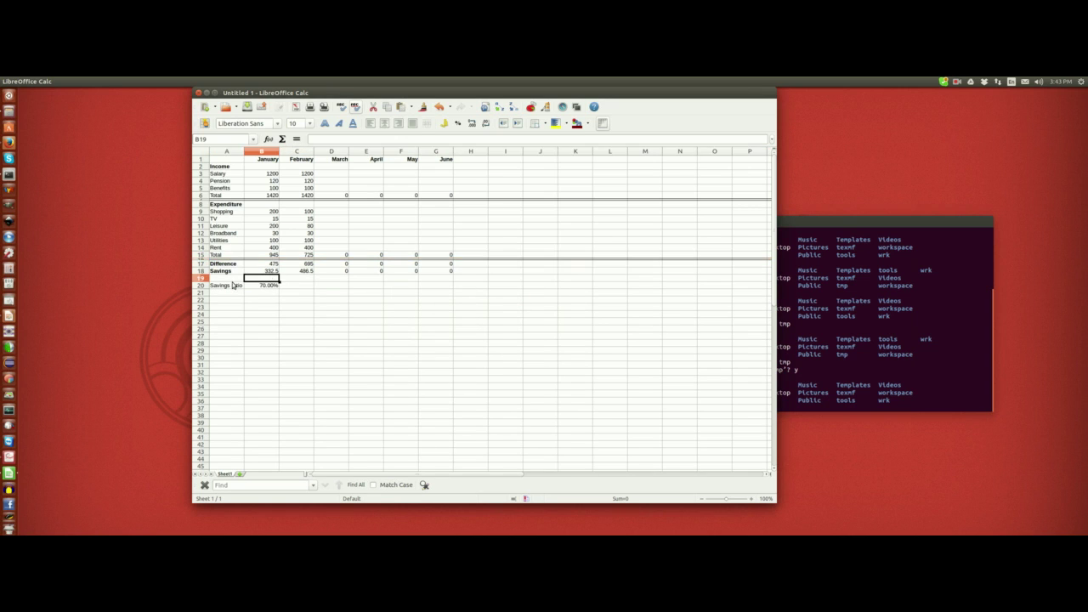
{"action": "left_click", "coordinate": [202, 278]}
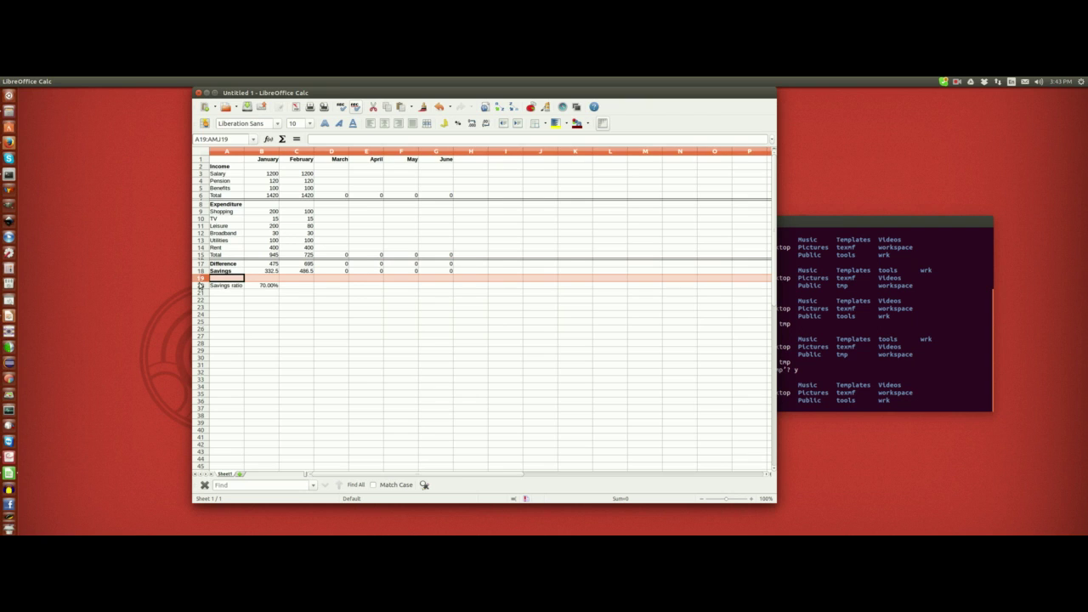
{"action": "right_click", "coordinate": [201, 281]}
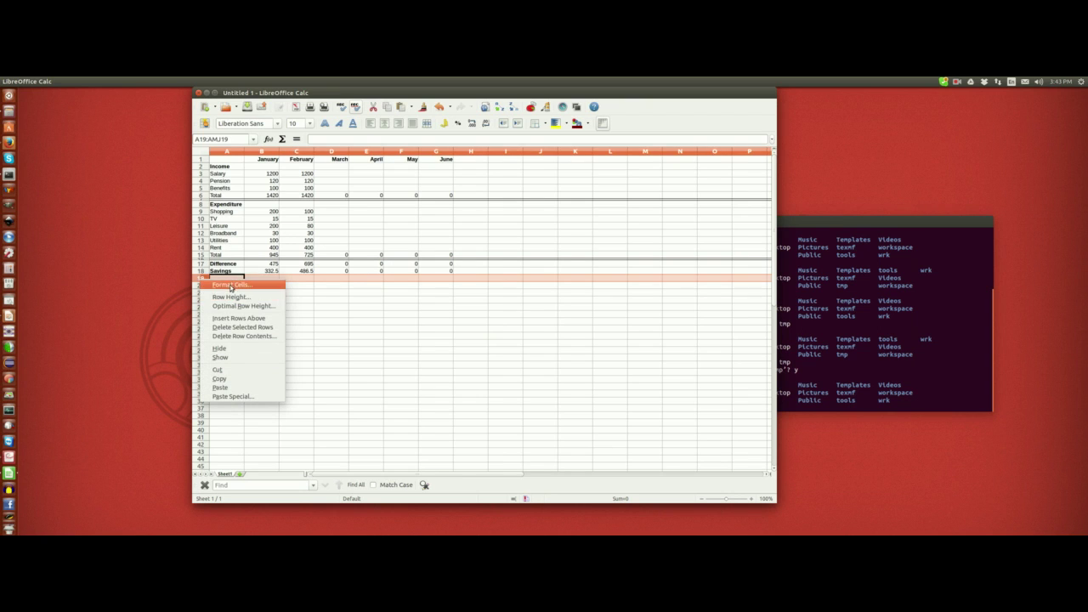
{"action": "left_click", "coordinate": [272, 289]}
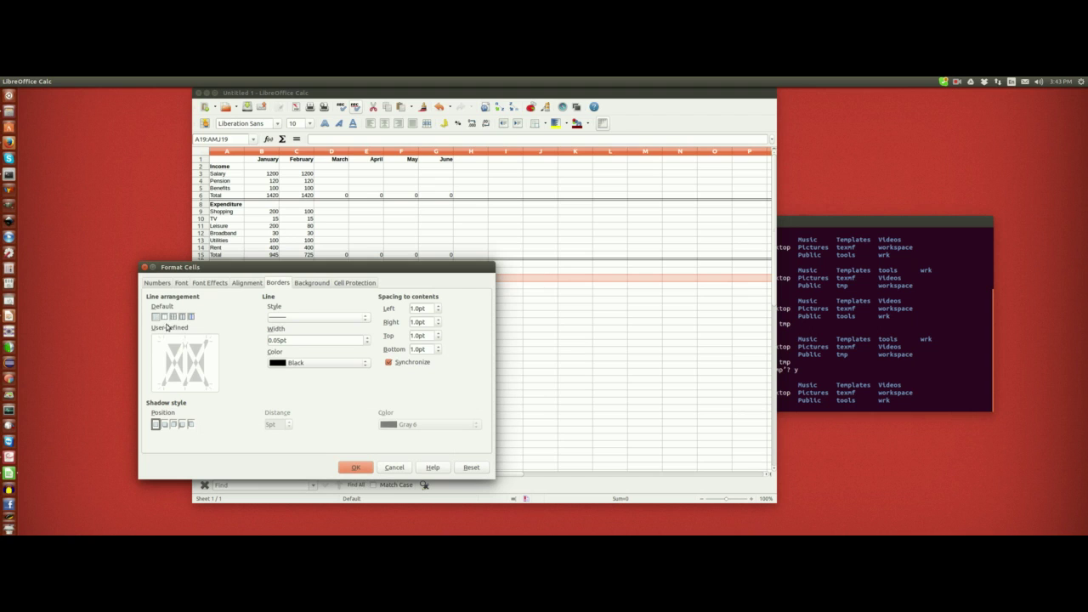
{"action": "left_click", "coordinate": [165, 317]}
{"action": "left_click", "coordinate": [352, 467]}
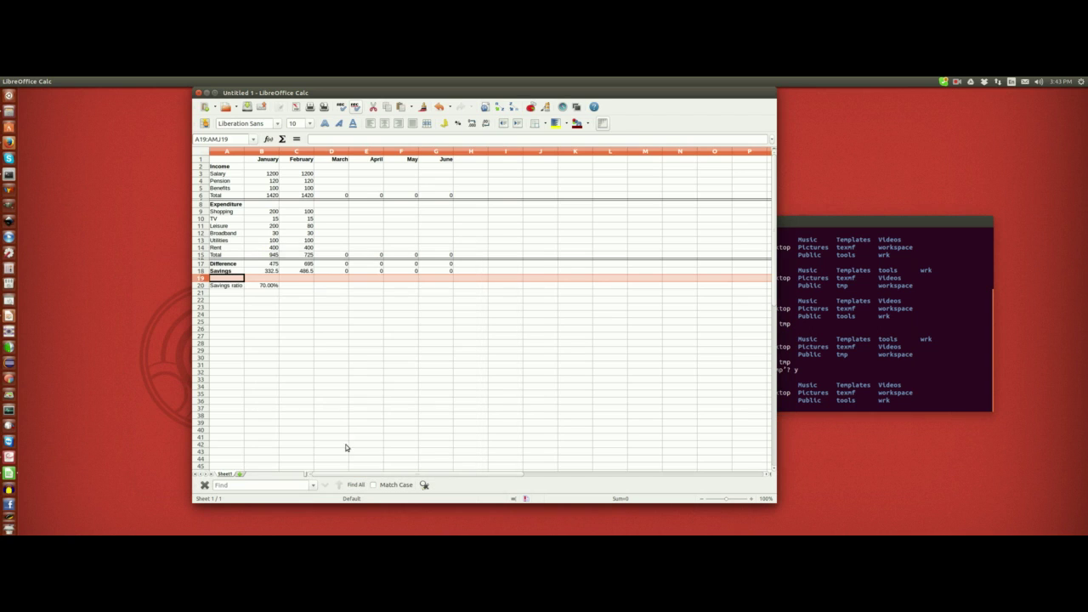
Shrink row 19 to a 0.05" height.
{"action": "right_click", "coordinate": [202, 278]}
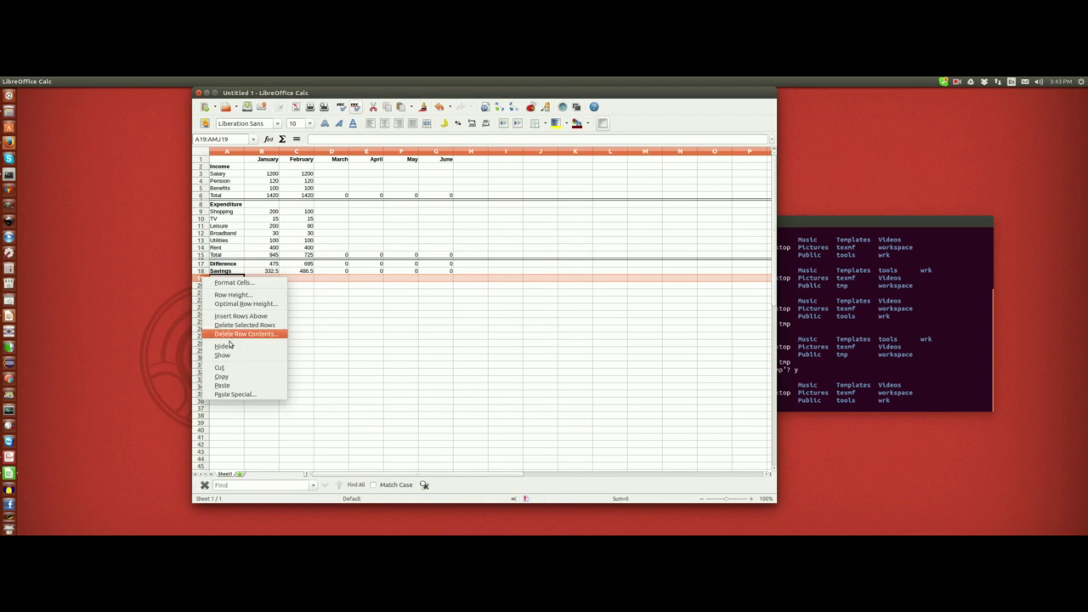
{"action": "left_click", "coordinate": [233, 295]}
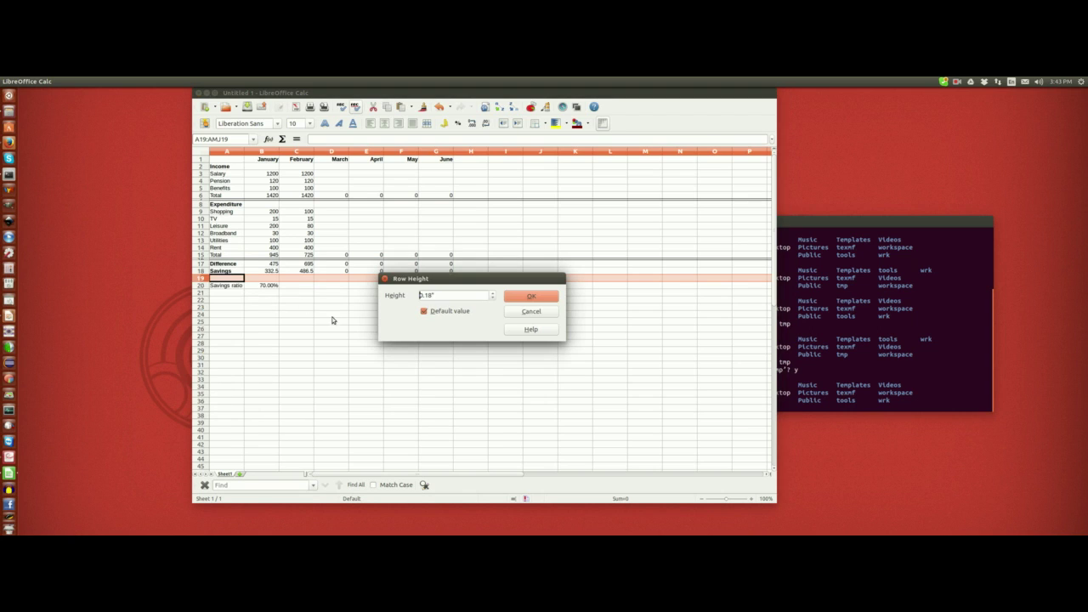
{"action": "key", "text": "BackSpace"}
{"action": "key", "text": "BackSpace"}
{"action": "type", "text": "05"}
{"action": "key", "text": "Return"}
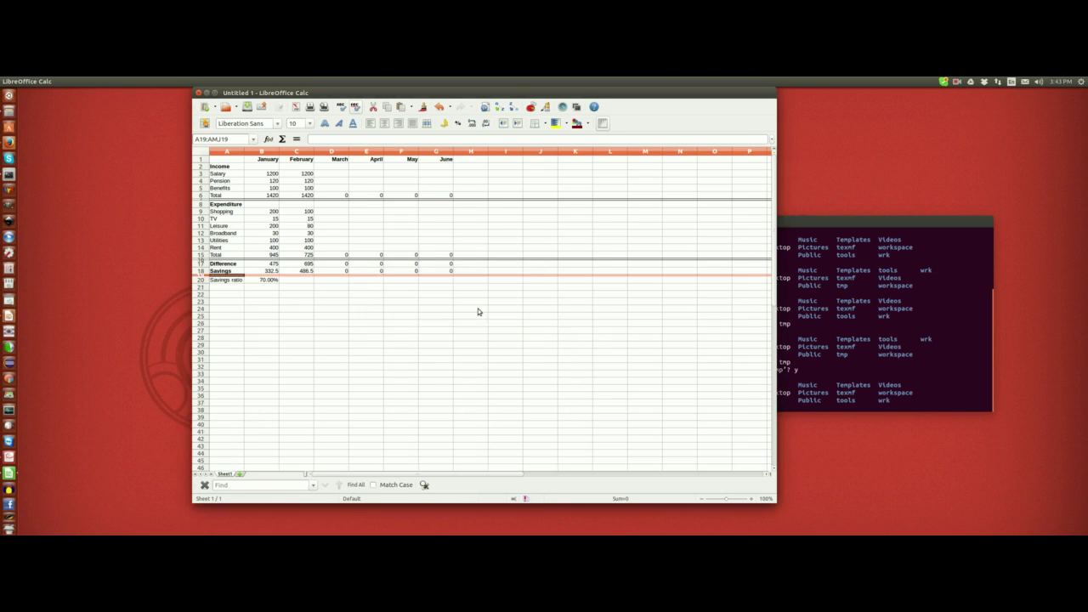
{"action": "left_click", "coordinate": [371, 283]}
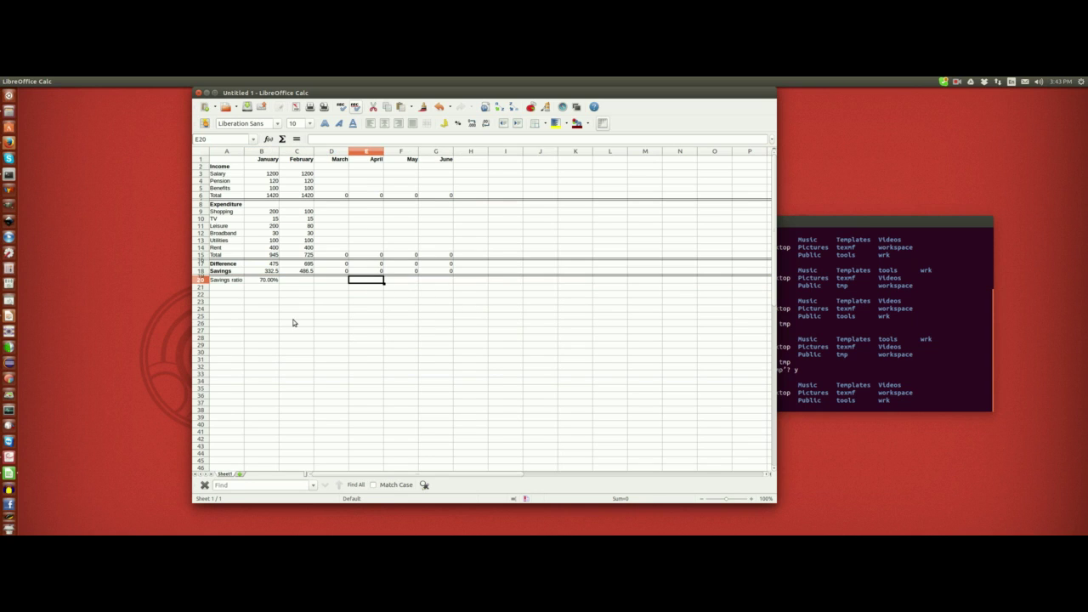
{"action": "left_click", "coordinate": [323, 219]}
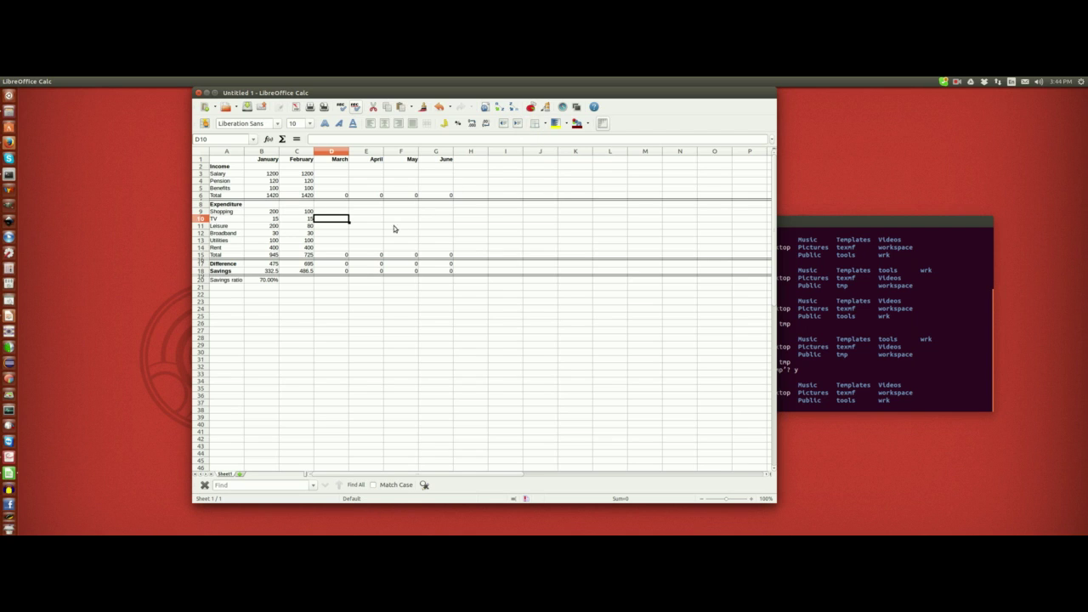
{"action": "left_click", "coordinate": [211, 212]}
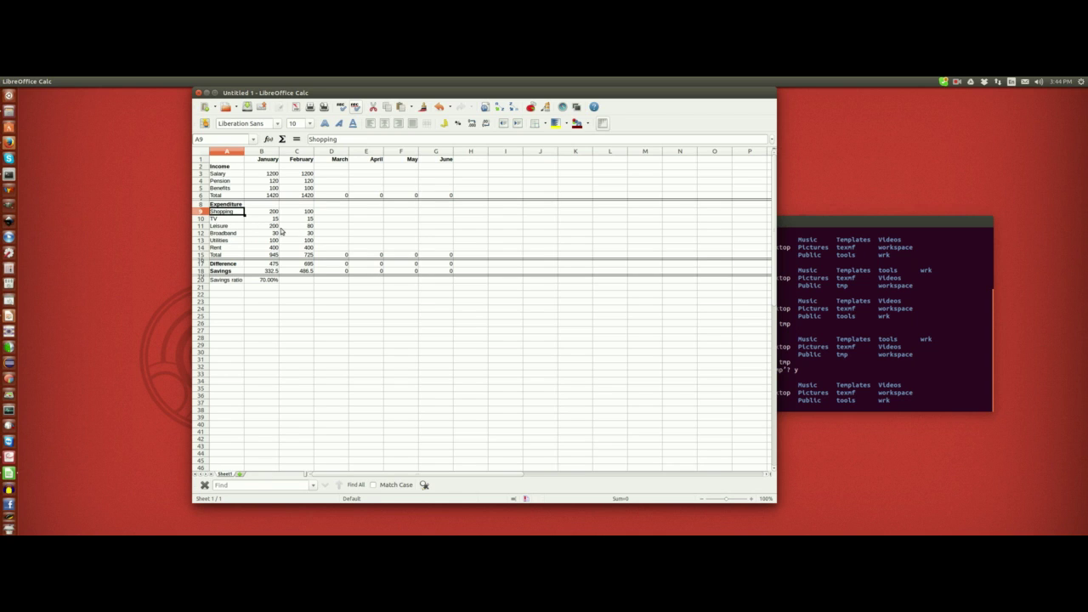
Start a chart from the expenditure items and their January and February amounts in A9:C14.
{"action": "left_click_drag", "start_coordinate": [229, 215], "coordinate": [298, 248]}
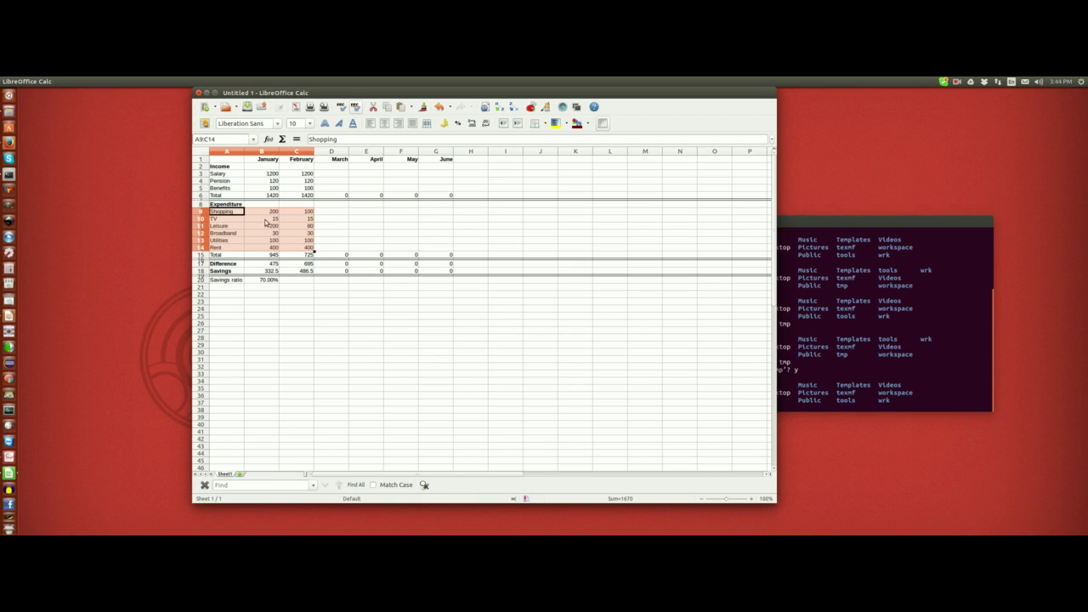
{"action": "left_click", "coordinate": [530, 108]}
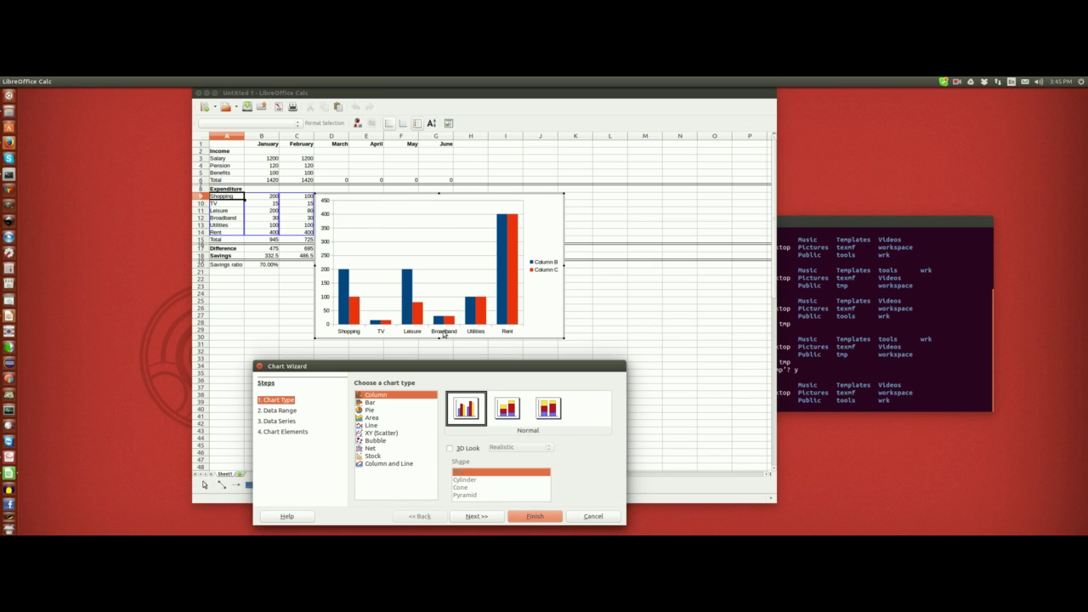
Change the expenditure column chart to a Pie chart in the Chart Wizard.
{"action": "left_click_drag", "start_coordinate": [429, 371], "coordinate": [400, 347]}
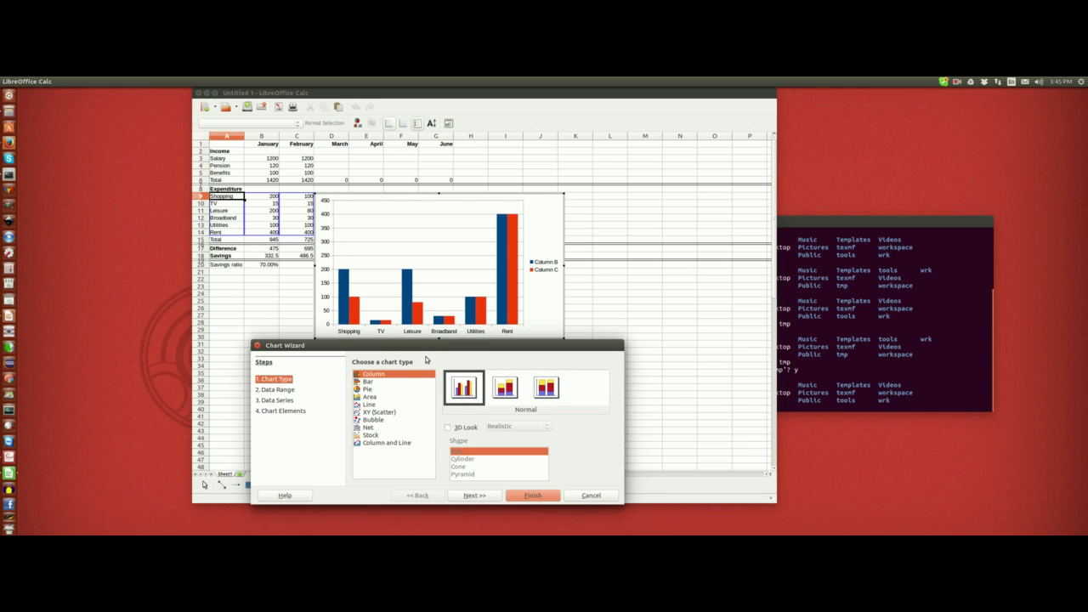
{"action": "left_click", "coordinate": [367, 390]}
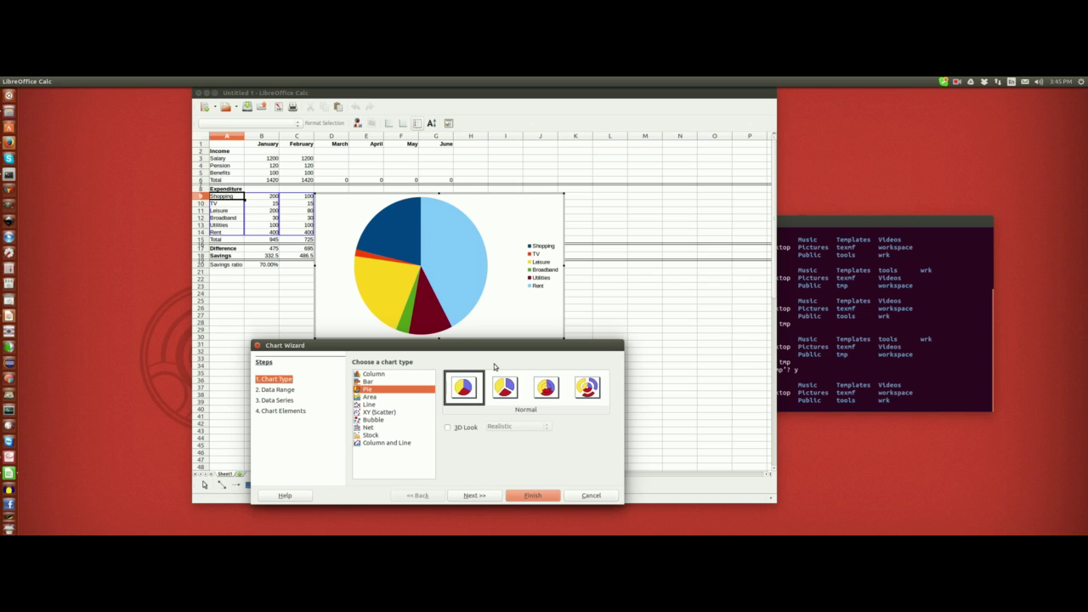
Make the pie an Exploded Donut Chart with January and February rings.
{"action": "left_click", "coordinate": [548, 387]}
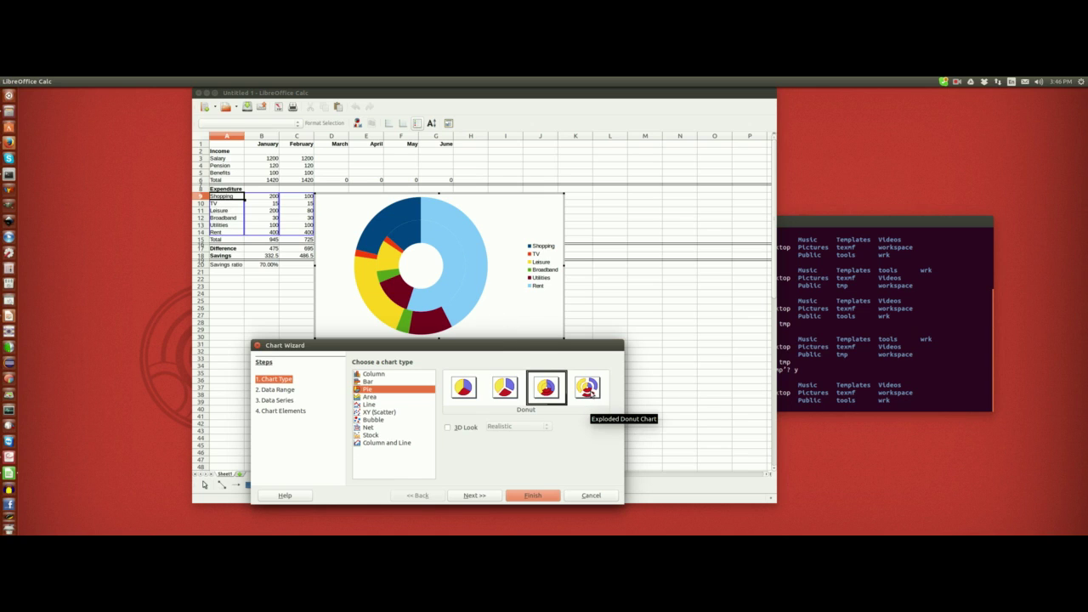
{"action": "left_click", "coordinate": [593, 392]}
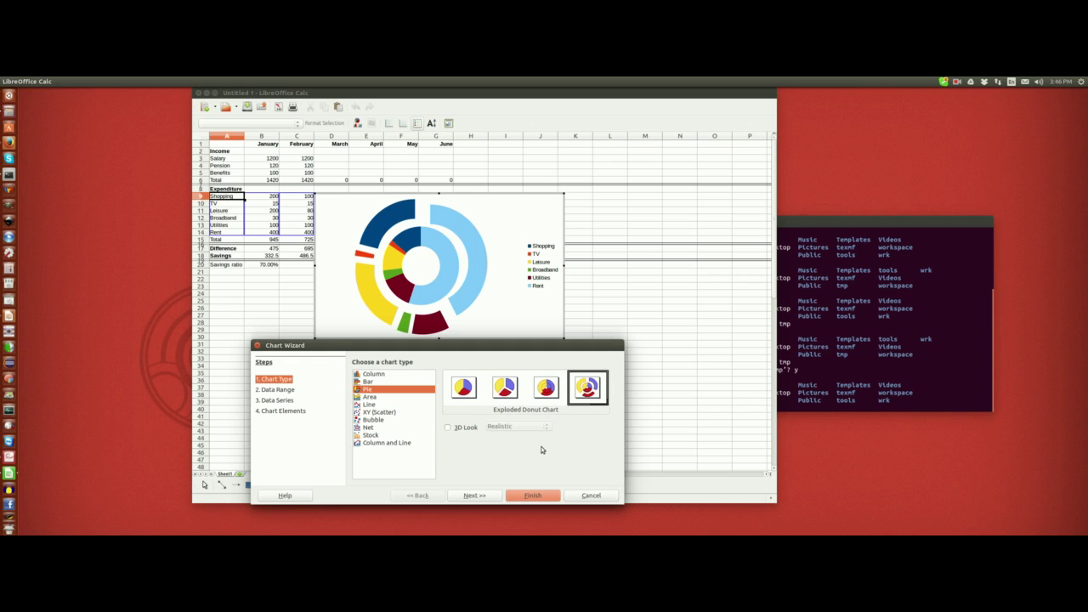
Give the exploded donut a Realistic 3D Look and insert it into the sheet.
{"action": "left_click", "coordinate": [449, 428]}
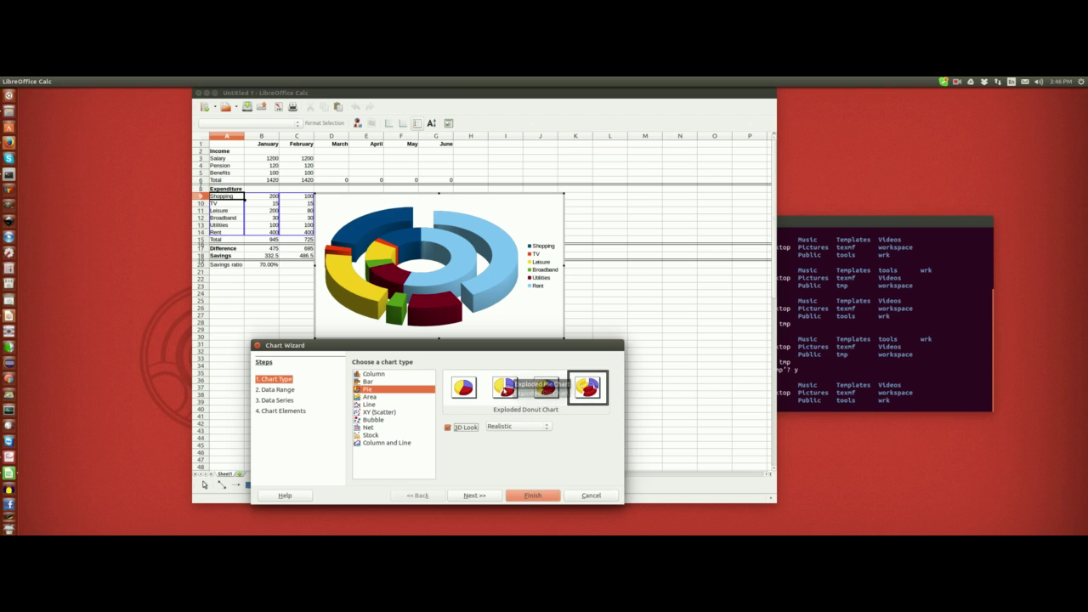
{"action": "left_click", "coordinate": [547, 426]}
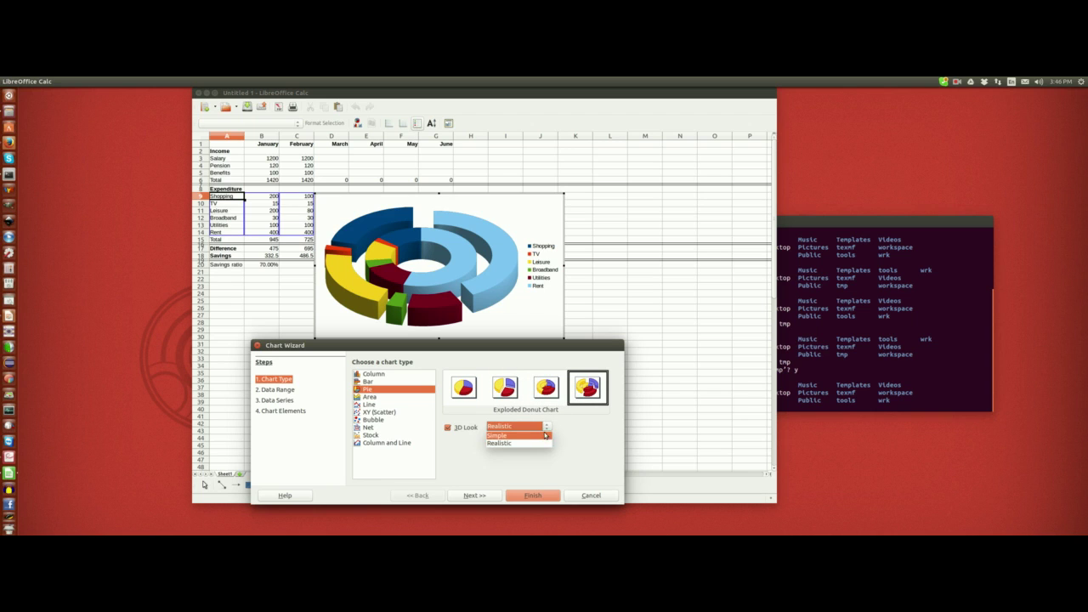
{"action": "left_click", "coordinate": [544, 436]}
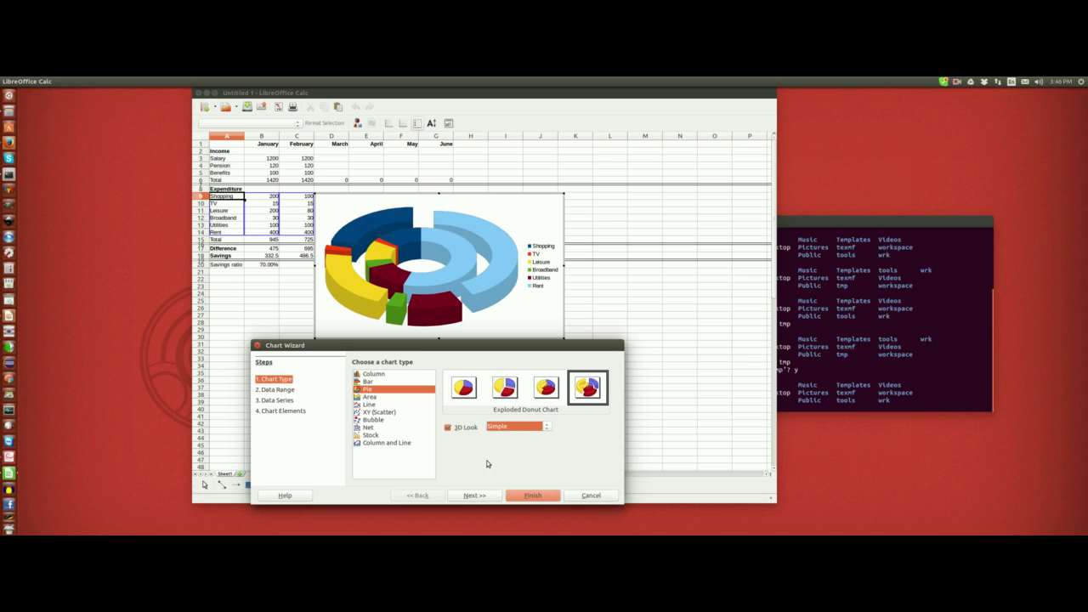
{"action": "left_click", "coordinate": [547, 426]}
{"action": "left_click", "coordinate": [544, 445]}
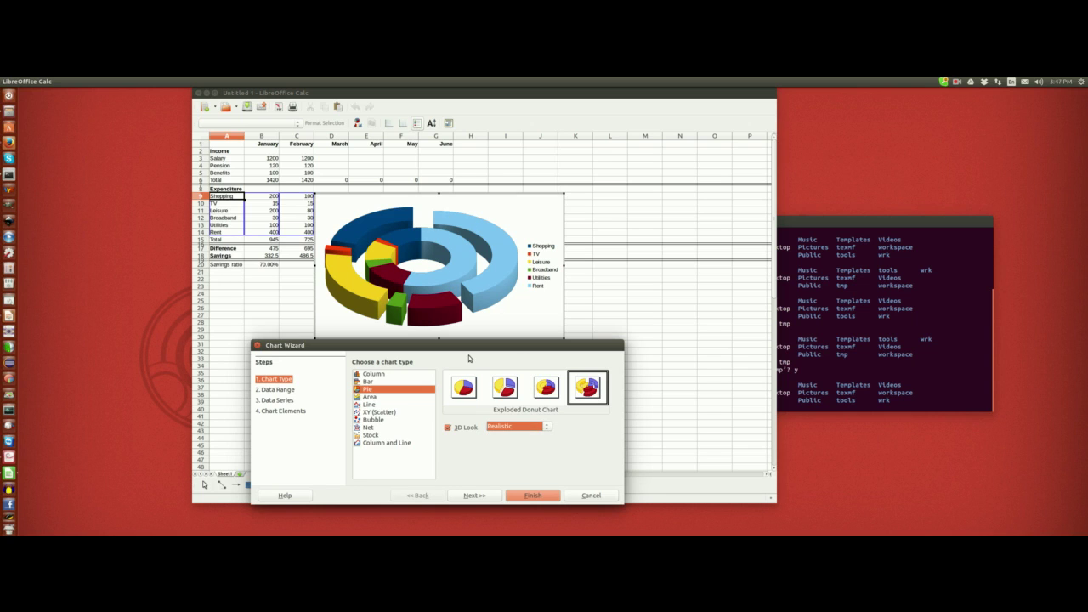
{"action": "left_click", "coordinate": [544, 496]}
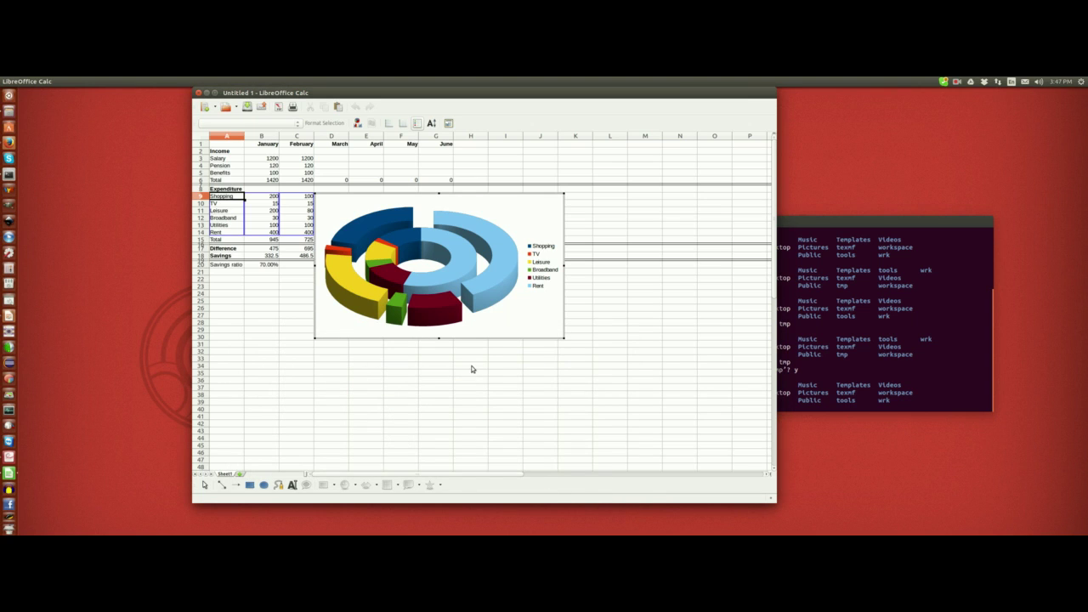
Move the 3D donut chart down beneath the budget table rows.
{"action": "left_click", "coordinate": [501, 210]}
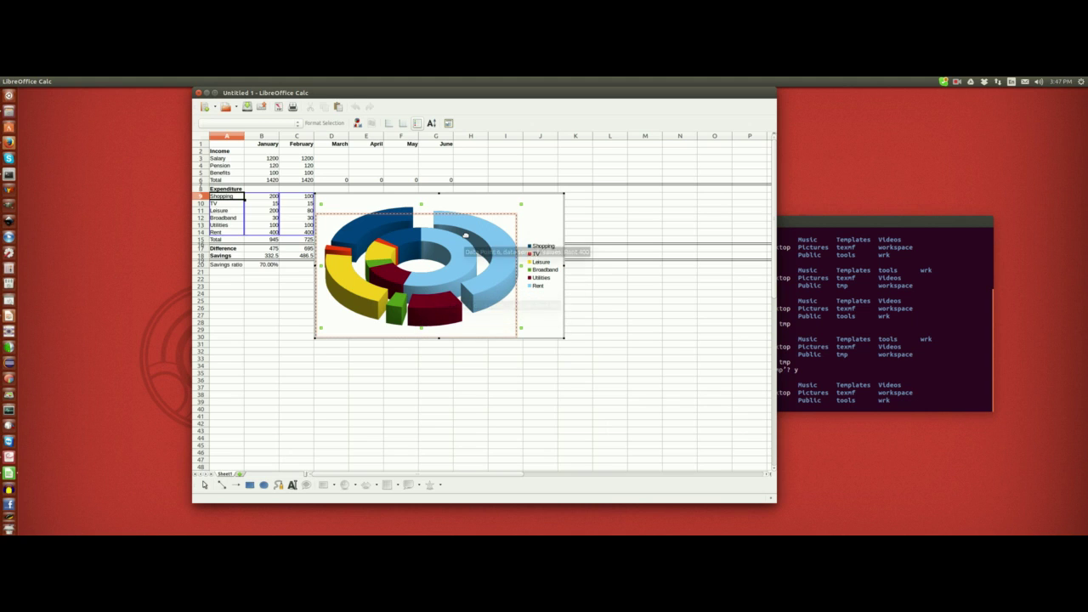
{"action": "left_click", "coordinate": [504, 203]}
{"action": "left_click_drag", "start_coordinate": [468, 237], "coordinate": [477, 227]}
{"action": "left_click", "coordinate": [550, 195]}
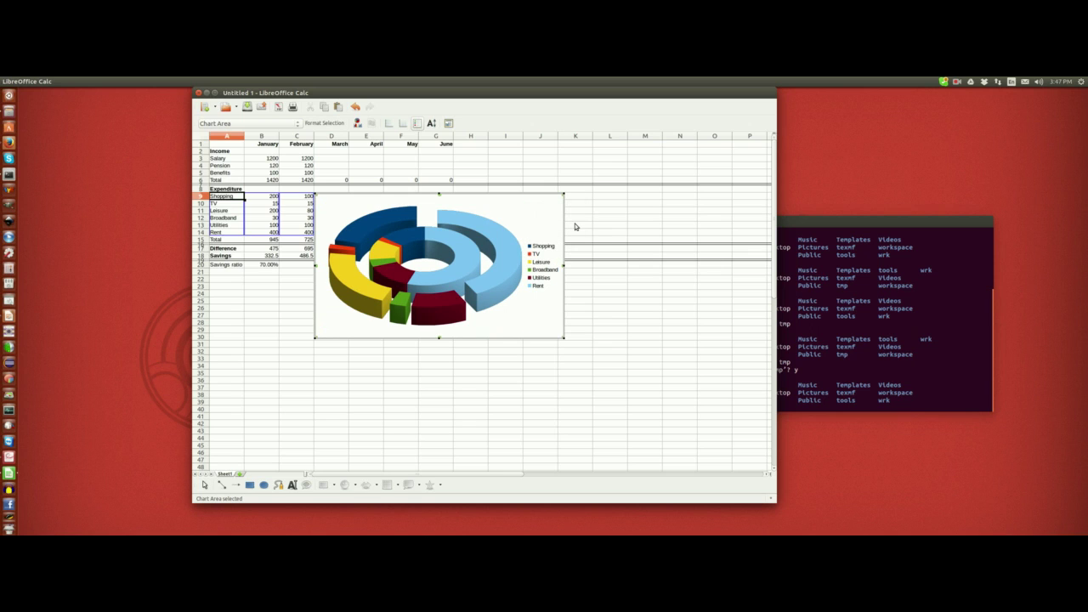
{"action": "left_click_drag", "start_coordinate": [538, 196], "coordinate": [437, 279]}
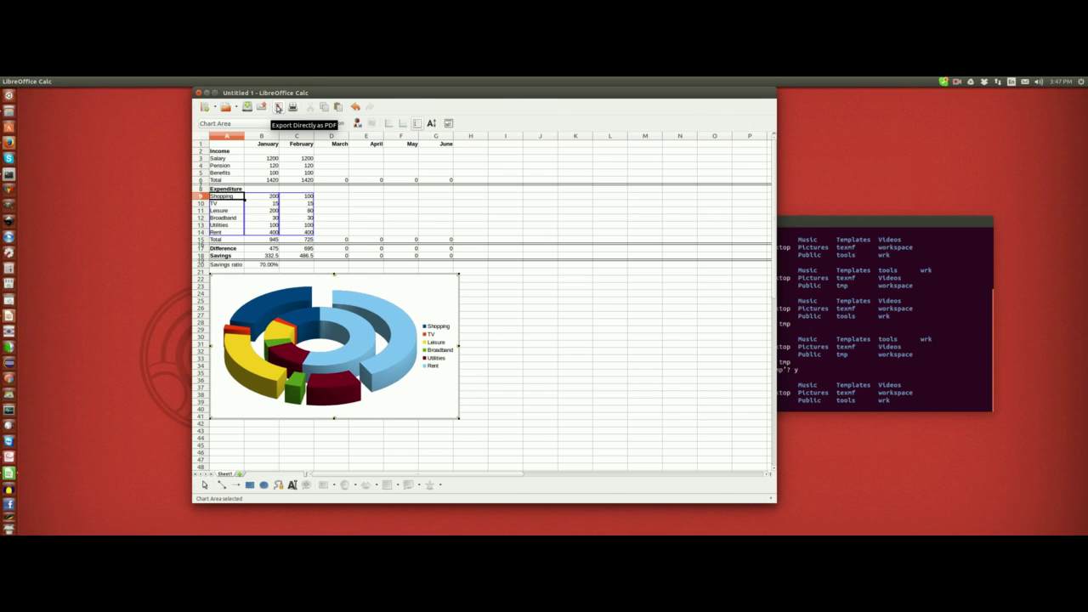
{"action": "left_click", "coordinate": [278, 107]}
Export the spreadsheet directly as budget.pdf on the Desktop.
{"action": "left_click", "coordinate": [277, 246]}
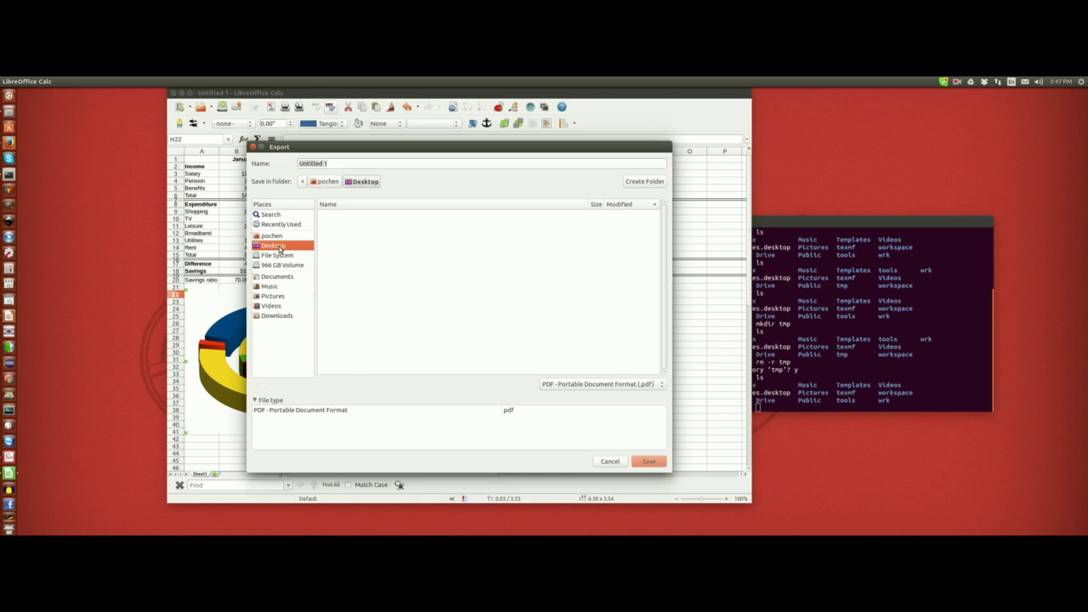
{"action": "left_click", "coordinate": [337, 161]}
{"action": "type", "text": "b"}
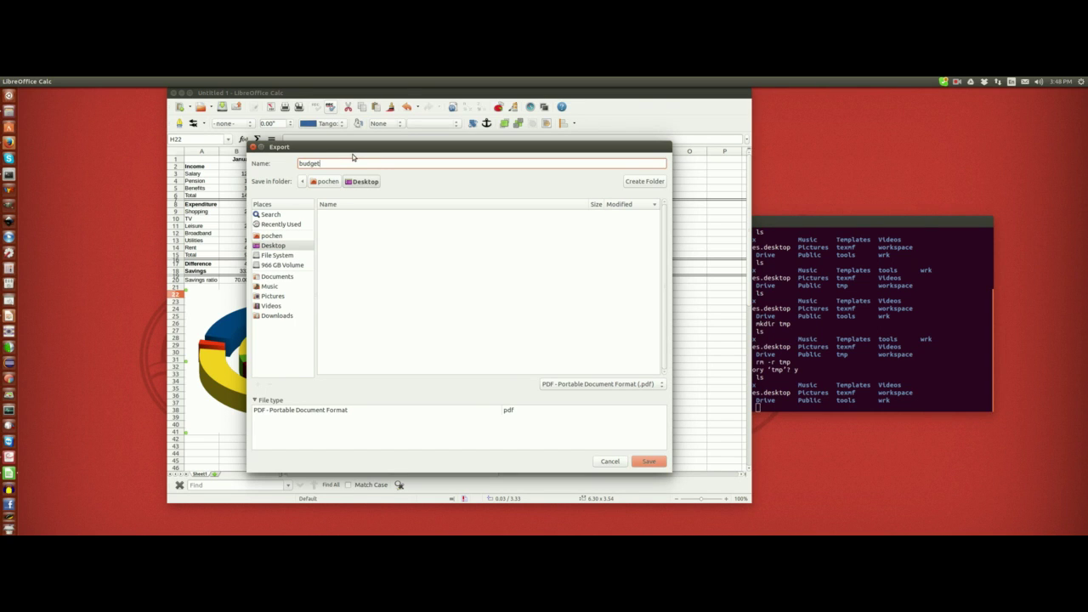
{"action": "type", "text": "udget"}
{"action": "key", "text": "Return"}
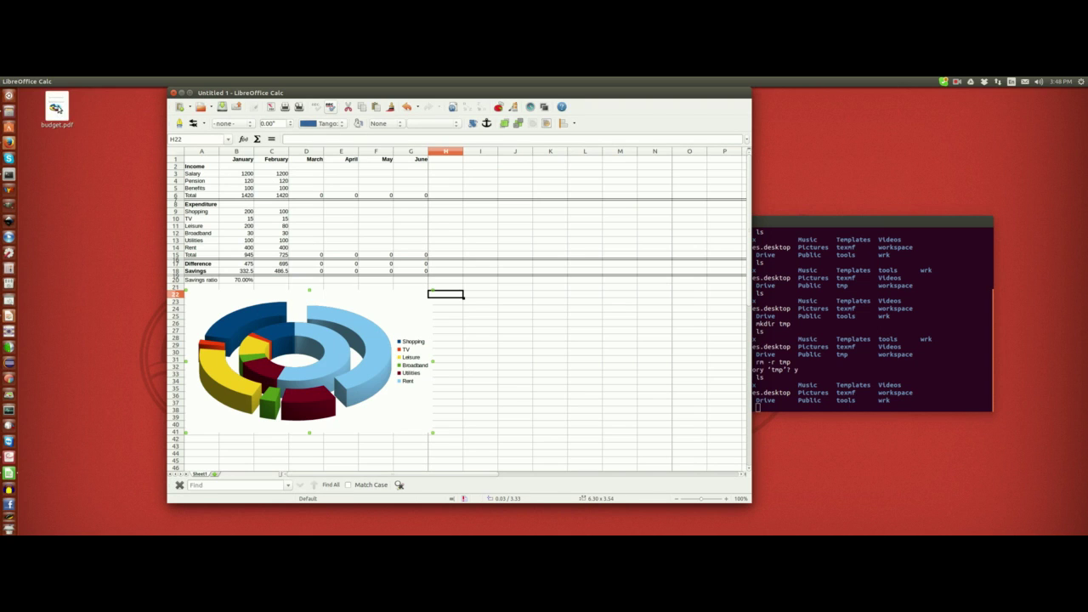
{"action": "left_click", "coordinate": [59, 109]}
Check budget.pdf's table and donut chart in Document Viewer, then close it.
{"action": "left_click_drag", "start_coordinate": [653, 112], "coordinate": [431, 126]}
{"action": "scroll", "coordinate": [568, 327], "scroll_direction": "down", "scroll_amount": 1}
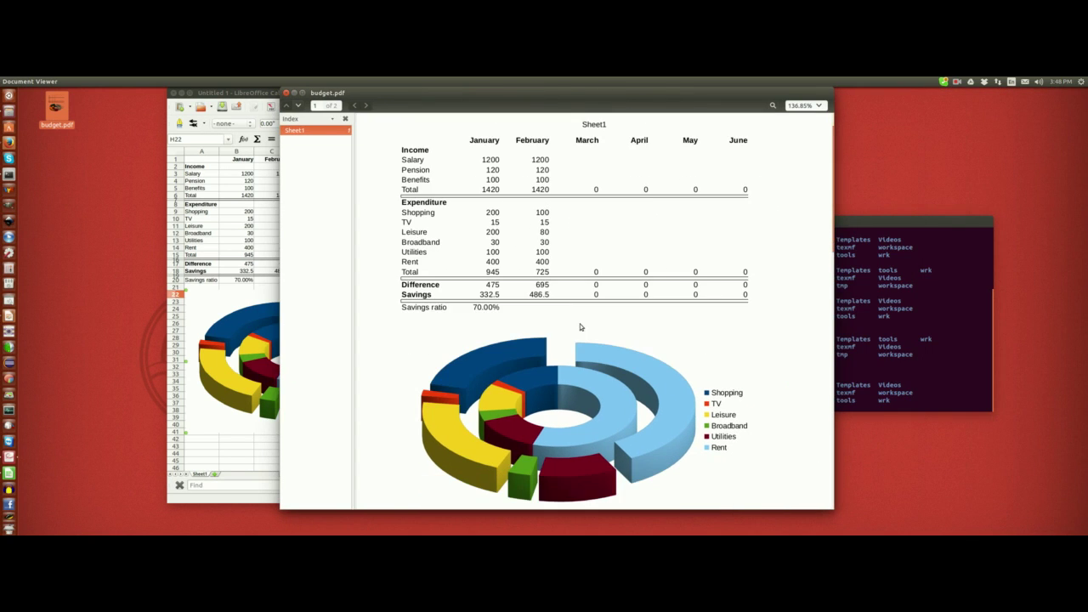
{"action": "scroll", "coordinate": [587, 309], "scroll_direction": "down", "scroll_amount": 1}
{"action": "scroll", "coordinate": [624, 403], "scroll_direction": "up", "scroll_amount": 1}
{"action": "scroll", "coordinate": [610, 385], "scroll_direction": "up", "scroll_amount": 1}
{"action": "scroll", "coordinate": [624, 372], "scroll_direction": "down", "scroll_amount": 8}
{"action": "scroll", "coordinate": [625, 371], "scroll_direction": "up", "scroll_amount": 4}
{"action": "scroll", "coordinate": [627, 369], "scroll_direction": "up", "scroll_amount": 3}
{"action": "scroll", "coordinate": [627, 363], "scroll_direction": "down", "scroll_amount": 1}
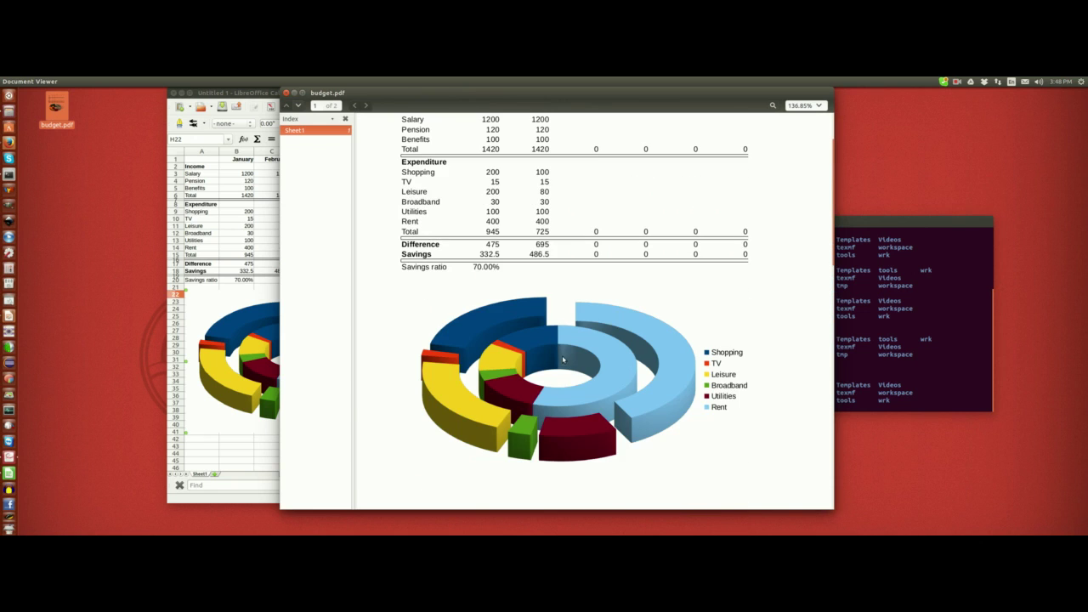
{"action": "left_click", "coordinate": [287, 93]}
{"action": "left_click_drag", "start_coordinate": [289, 98], "coordinate": [259, 111]}
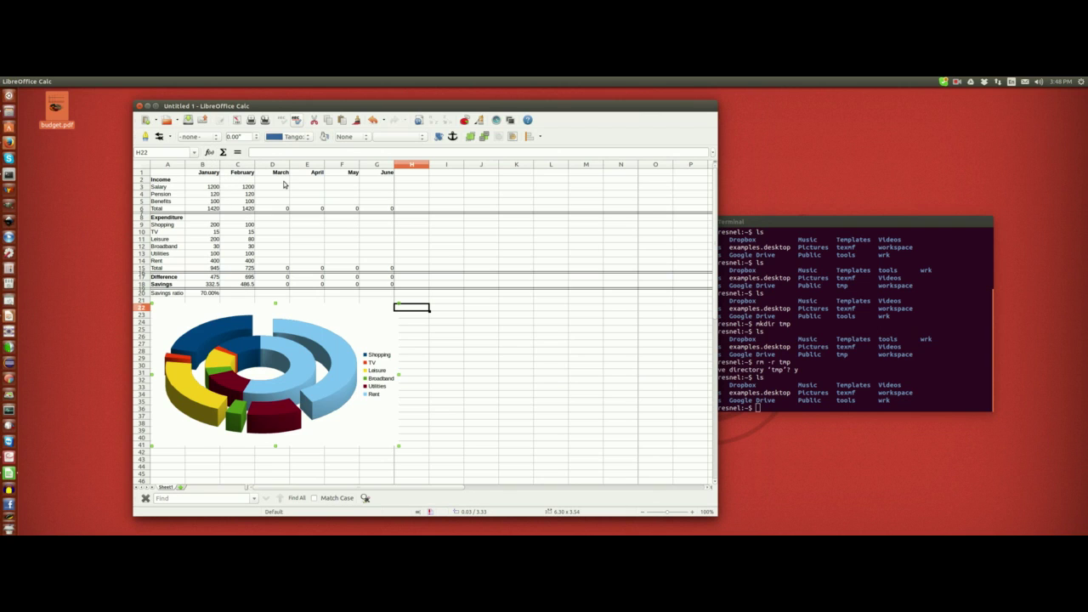
{"action": "left_click", "coordinate": [255, 153]}
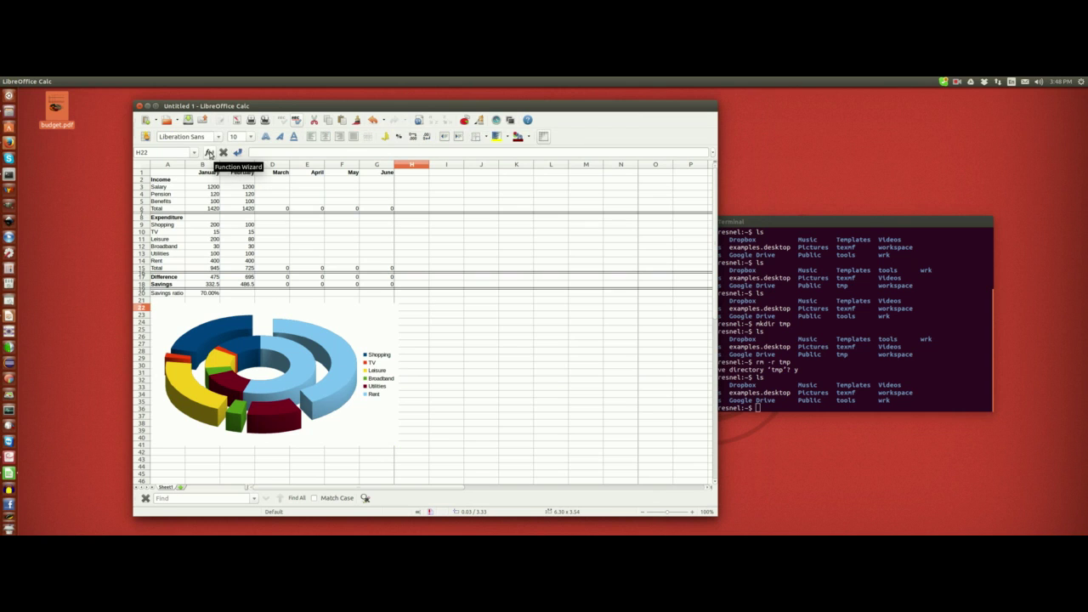
{"action": "left_click", "coordinate": [209, 152]}
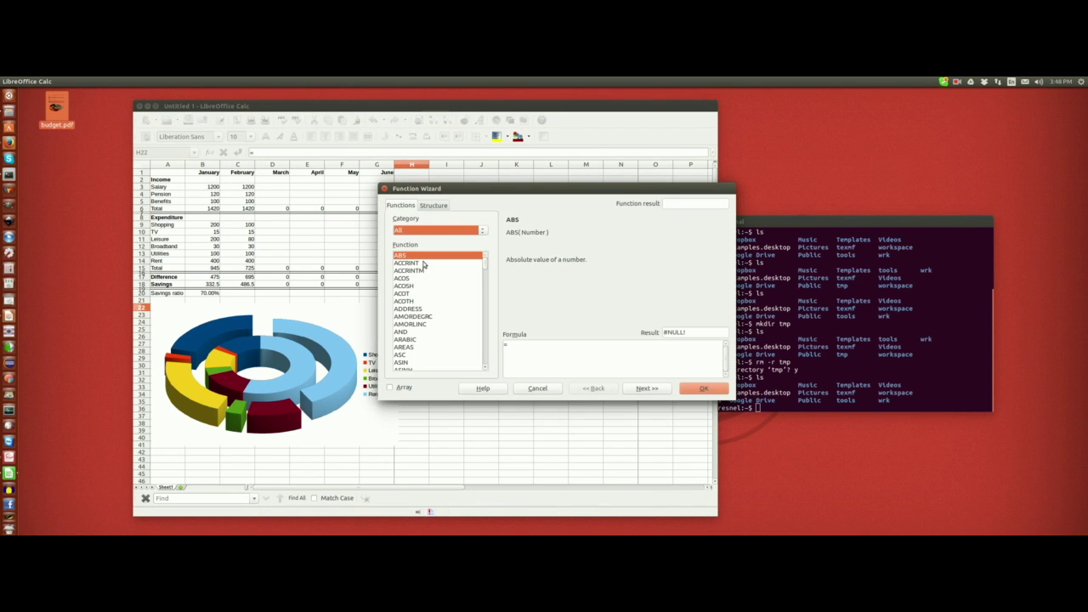
{"action": "scroll", "coordinate": [484, 267], "scroll_direction": "down", "scroll_amount": 15}
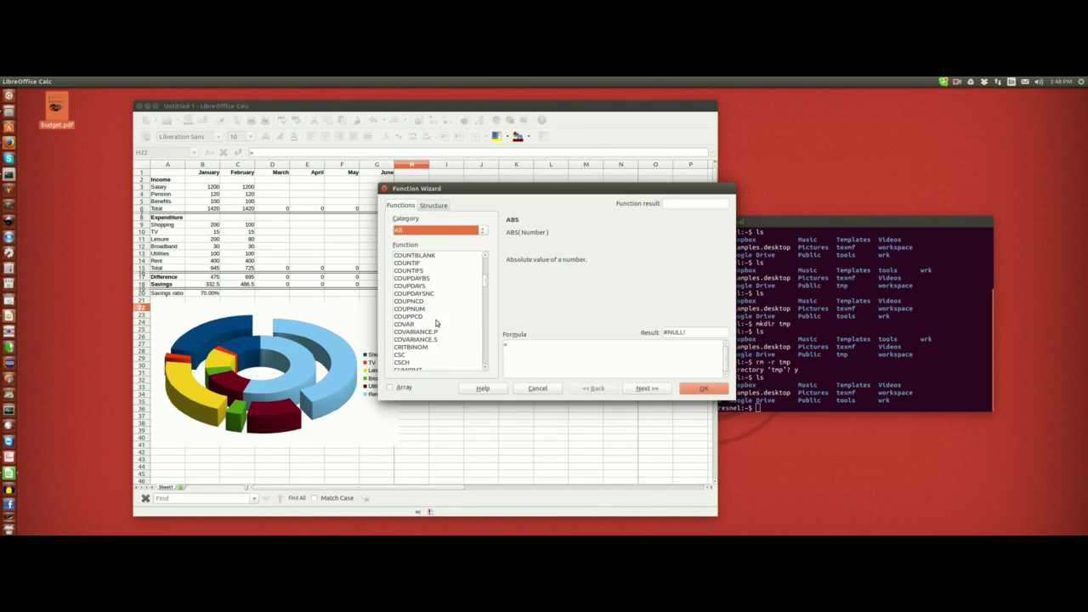
{"action": "scroll", "coordinate": [484, 293], "scroll_direction": "down", "scroll_amount": 20}
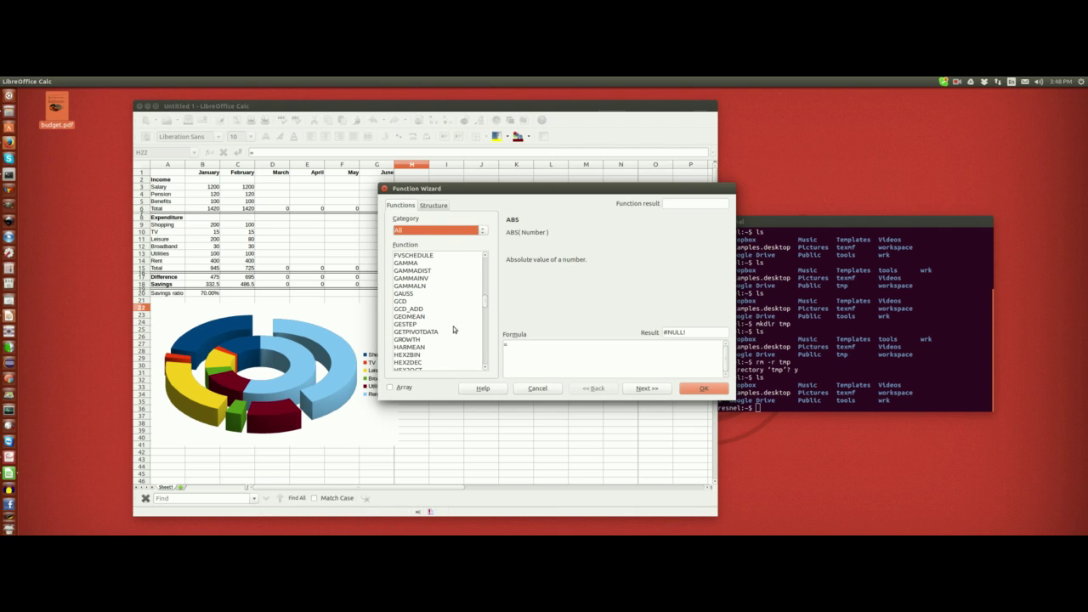
{"action": "scroll", "coordinate": [488, 306], "scroll_direction": "up", "scroll_amount": 5}
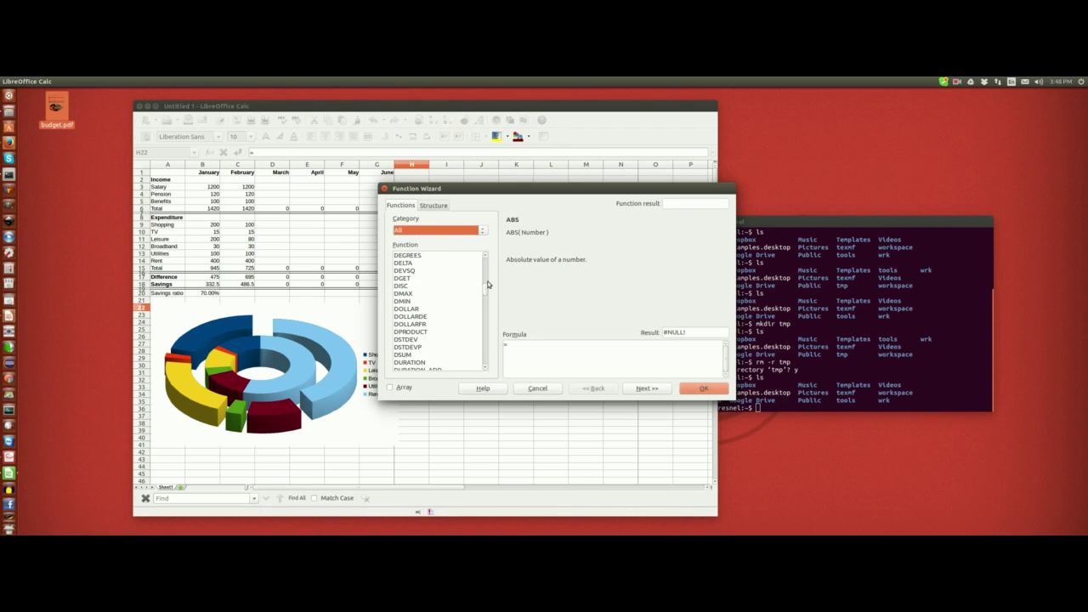
{"action": "left_click", "coordinate": [478, 231]}
{"action": "left_click", "coordinate": [448, 263]}
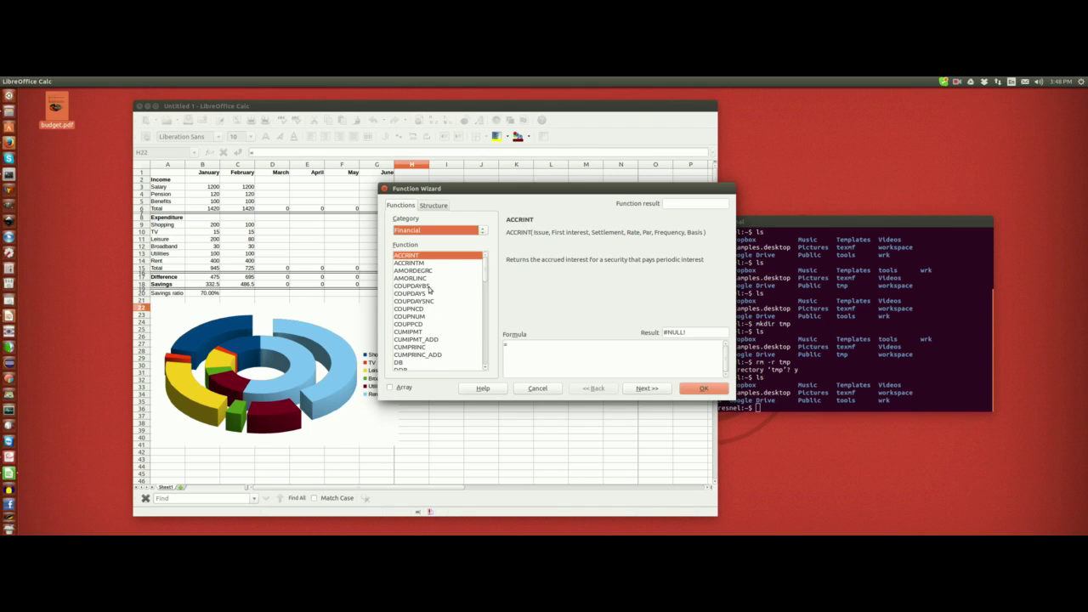
{"action": "mouse_move", "coordinate": [488, 268]}
{"action": "left_mouse_down"}
{"action": "mouse_move", "coordinate": [488, 304]}
{"action": "mouse_move", "coordinate": [476, 261]}
{"action": "left_mouse_up"}
{"action": "left_click", "coordinate": [538, 388]}
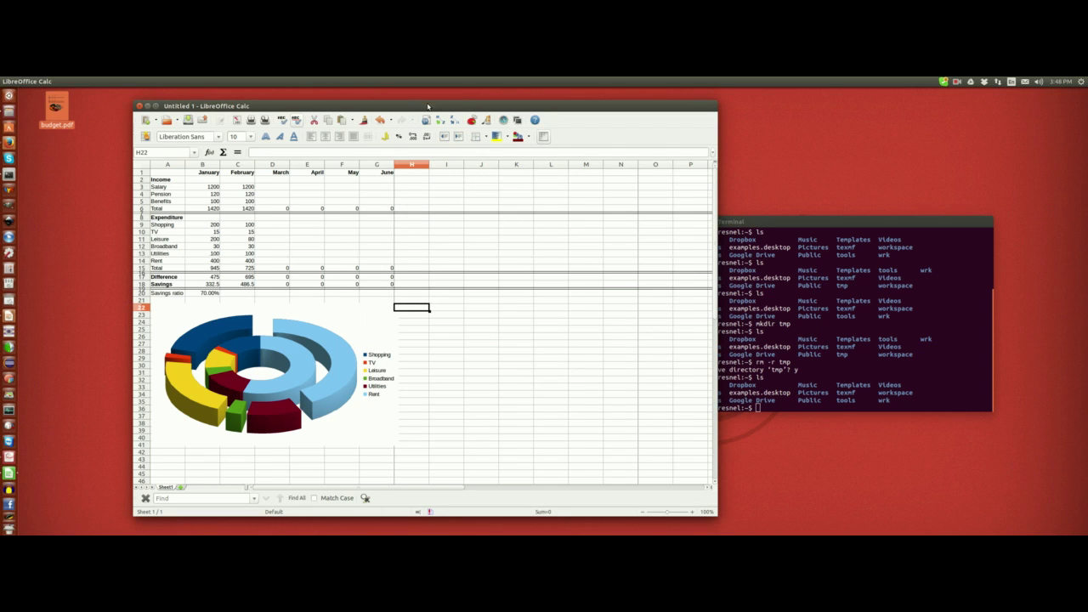
{"action": "left_click_drag", "start_coordinate": [428, 106], "coordinate": [403, 101]}
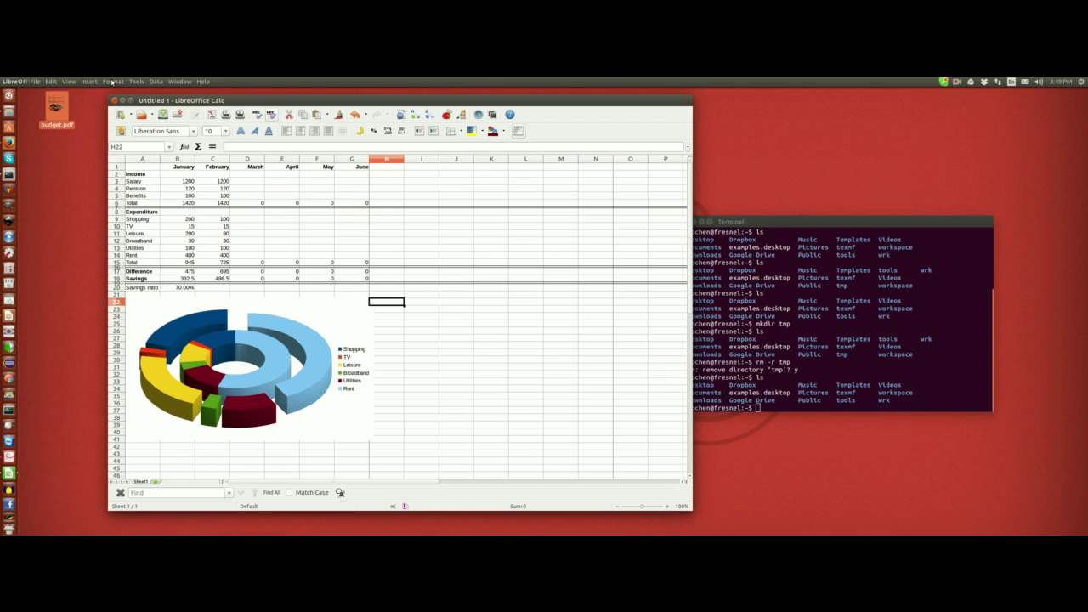
{"action": "left_click", "coordinate": [112, 82]}
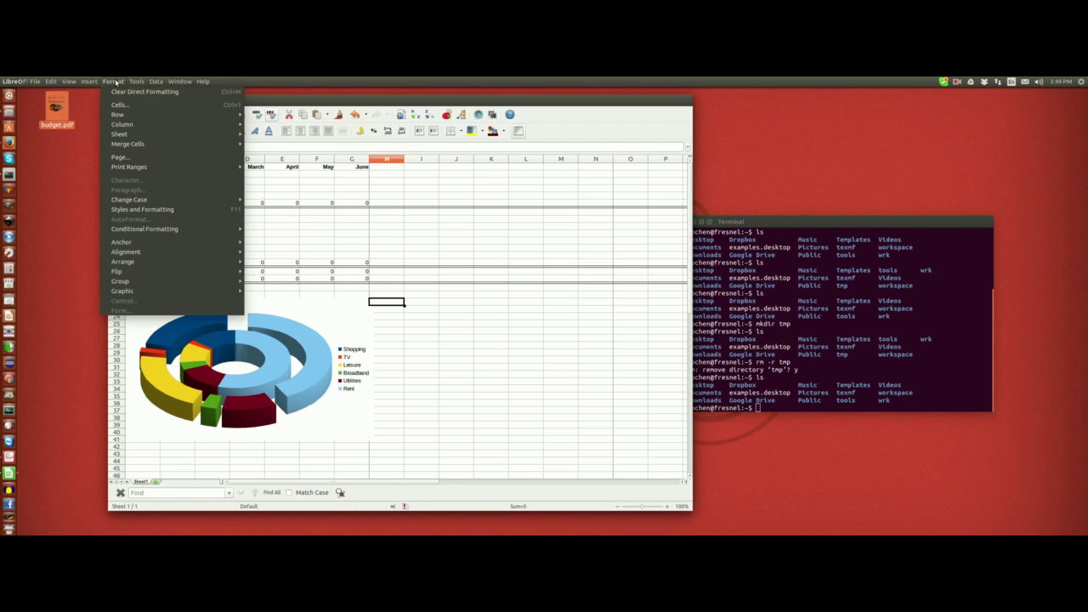
{"action": "mouse_move", "coordinate": [178, 83]}
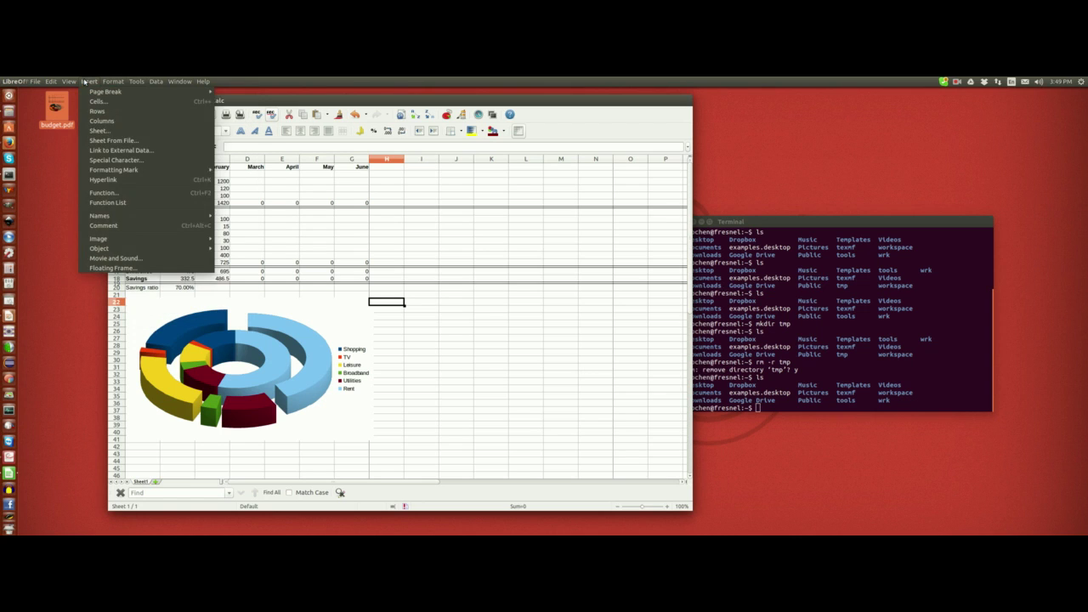
{"action": "mouse_move", "coordinate": [67, 82]}
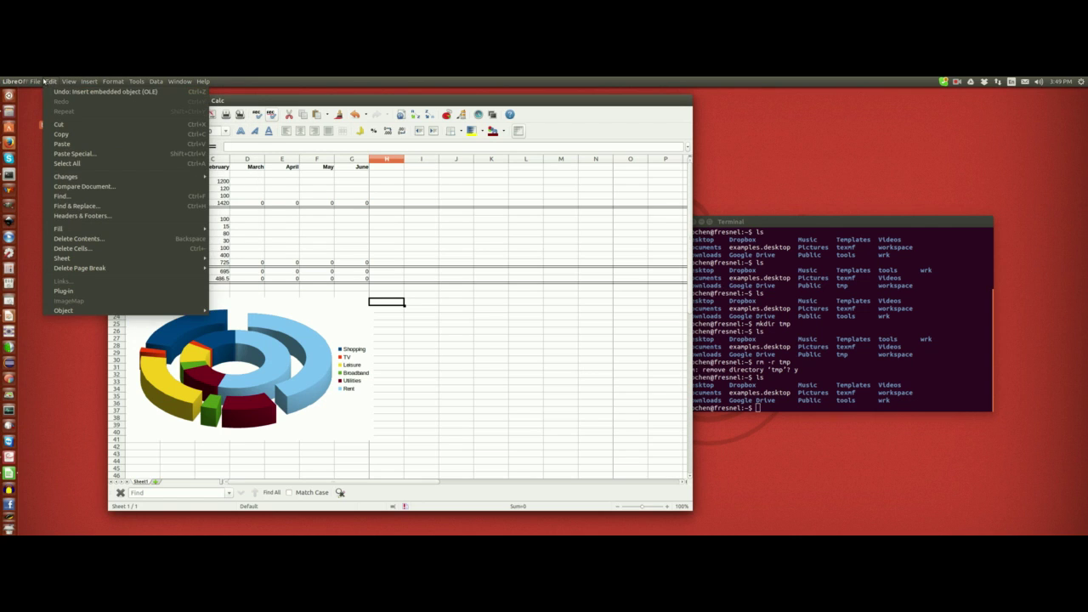
{"action": "left_click", "coordinate": [31, 185]}
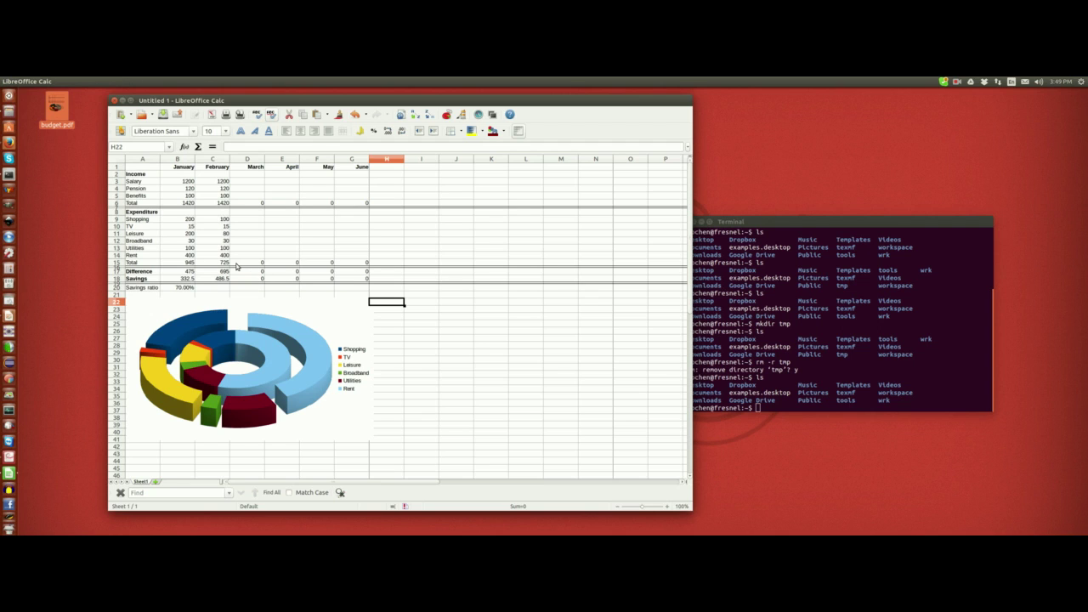
{"action": "left_click", "coordinate": [288, 306]}
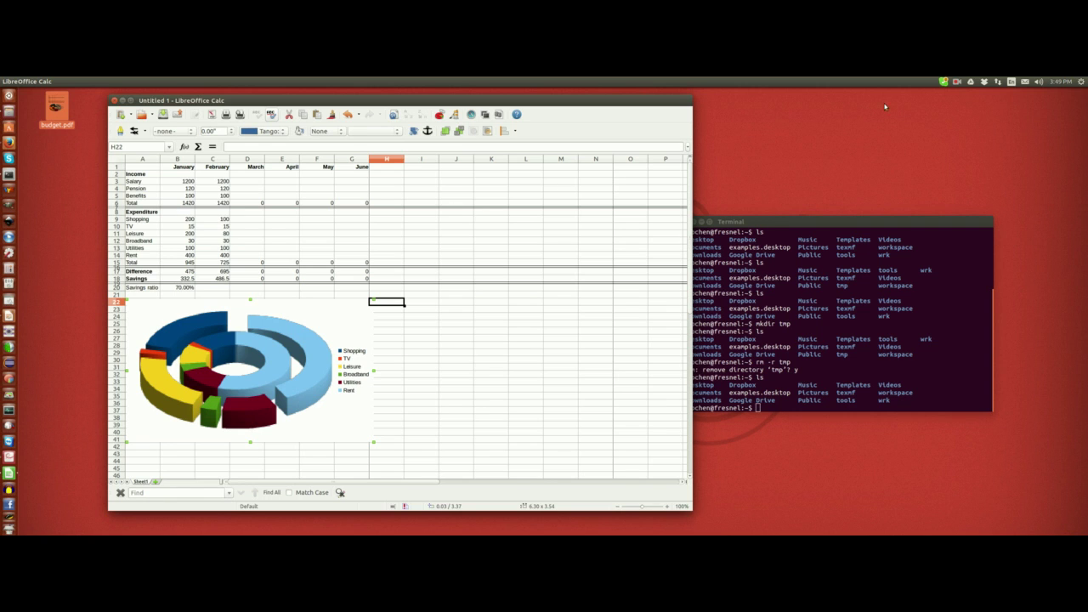
{"action": "left_click", "coordinate": [957, 81]}
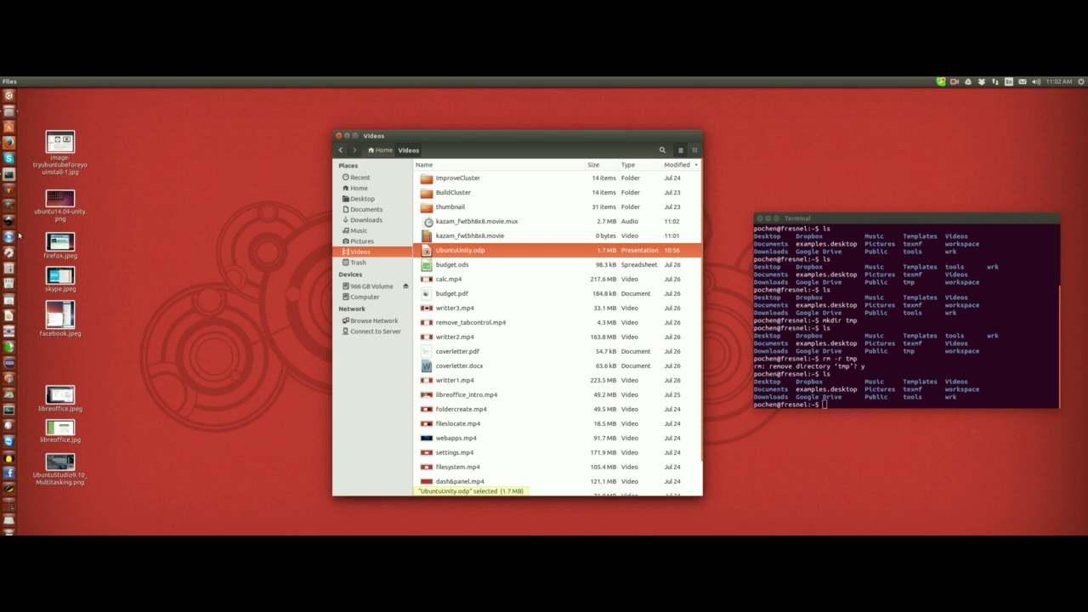
Search the Dash for 'impress' and launch LibreOffice Impress.
{"action": "left_click", "coordinate": [9, 96]}
{"action": "type", "text": "libr"}
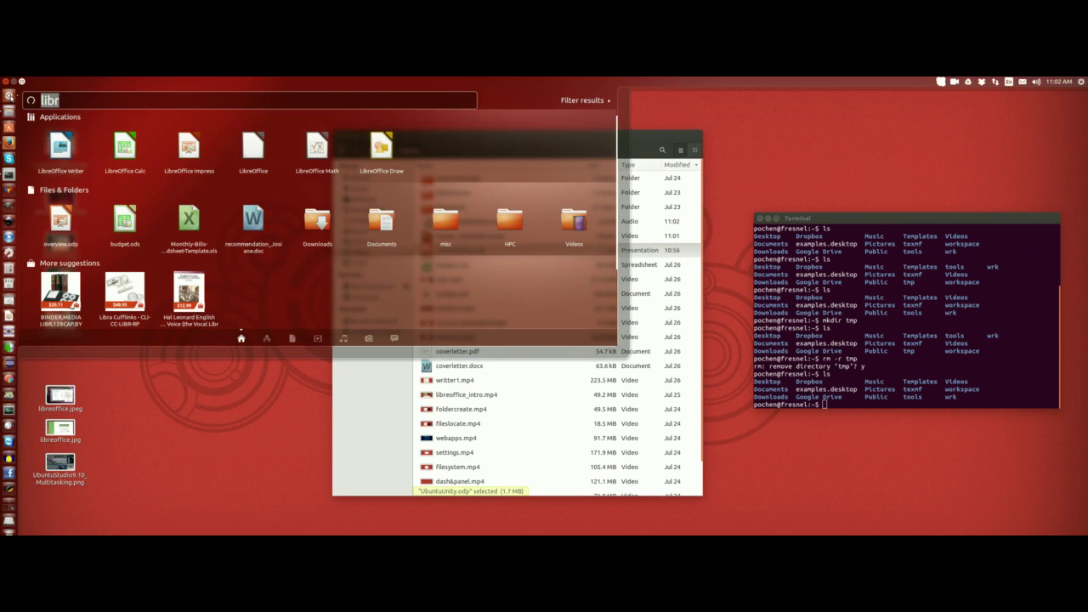
{"action": "key", "text": "BackSpace"}
{"action": "type", "text": "im"}
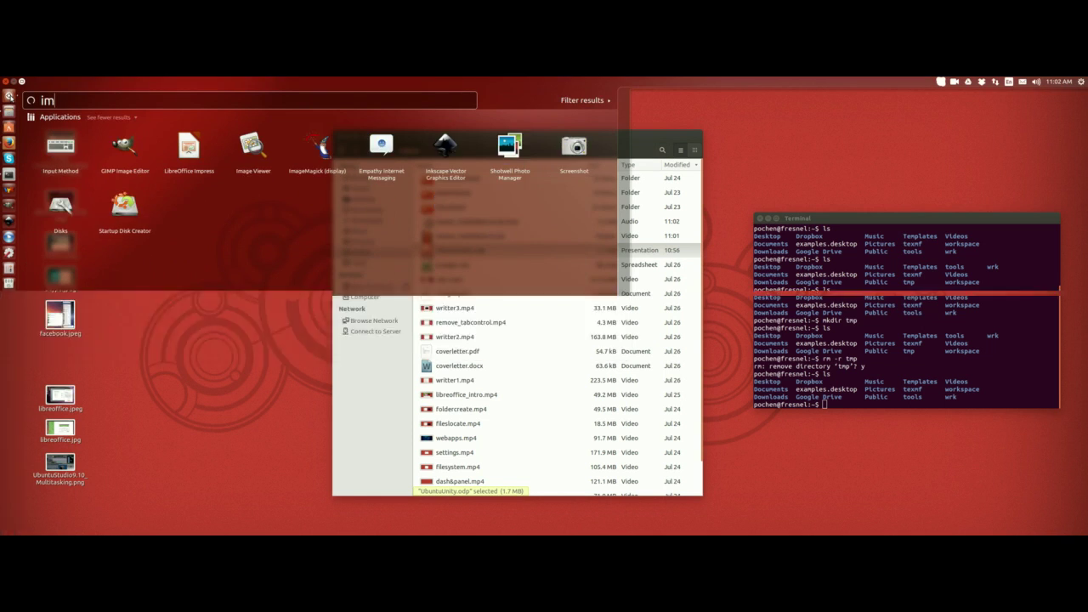
{"action": "type", "text": "press"}
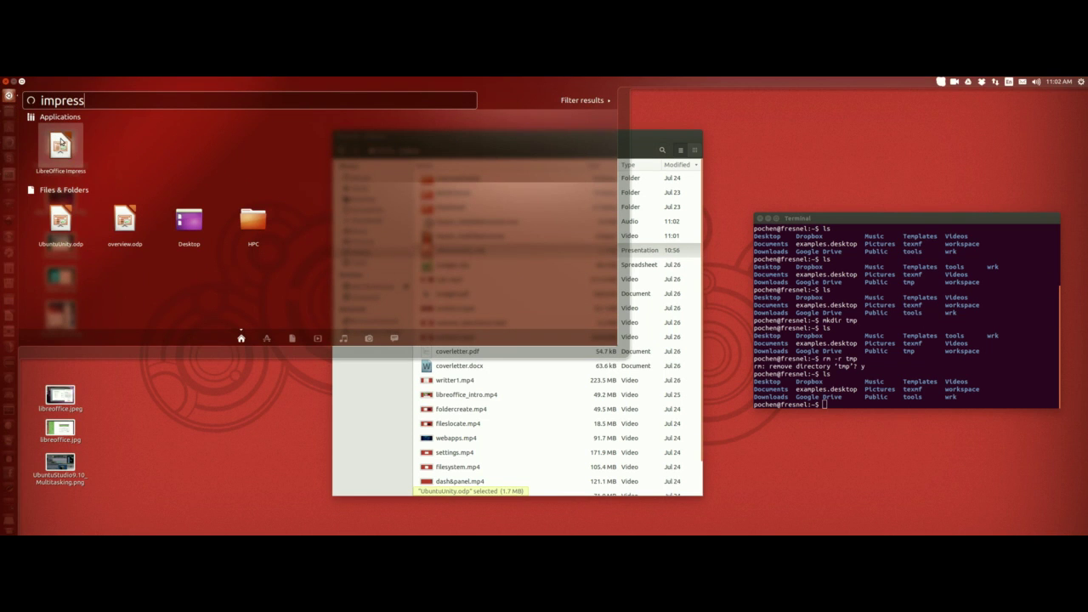
{"action": "left_click", "coordinate": [61, 143]}
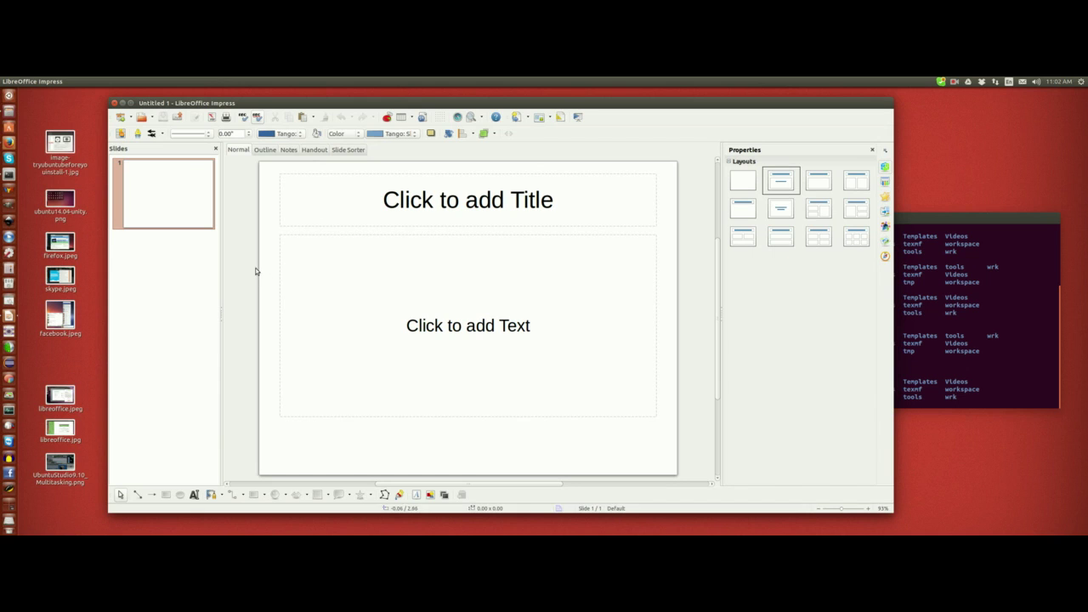
{"action": "left_click_drag", "start_coordinate": [181, 105], "coordinate": [174, 102]}
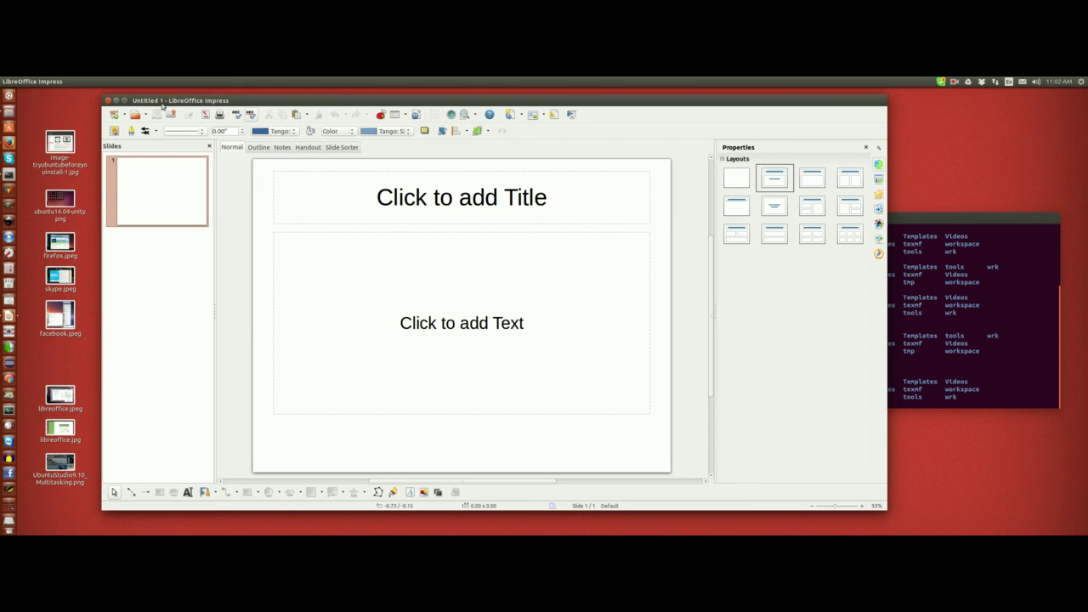
{"action": "mouse_move", "coordinate": [88, 81]}
{"action": "left_click_drag", "start_coordinate": [292, 101], "coordinate": [293, 104]}
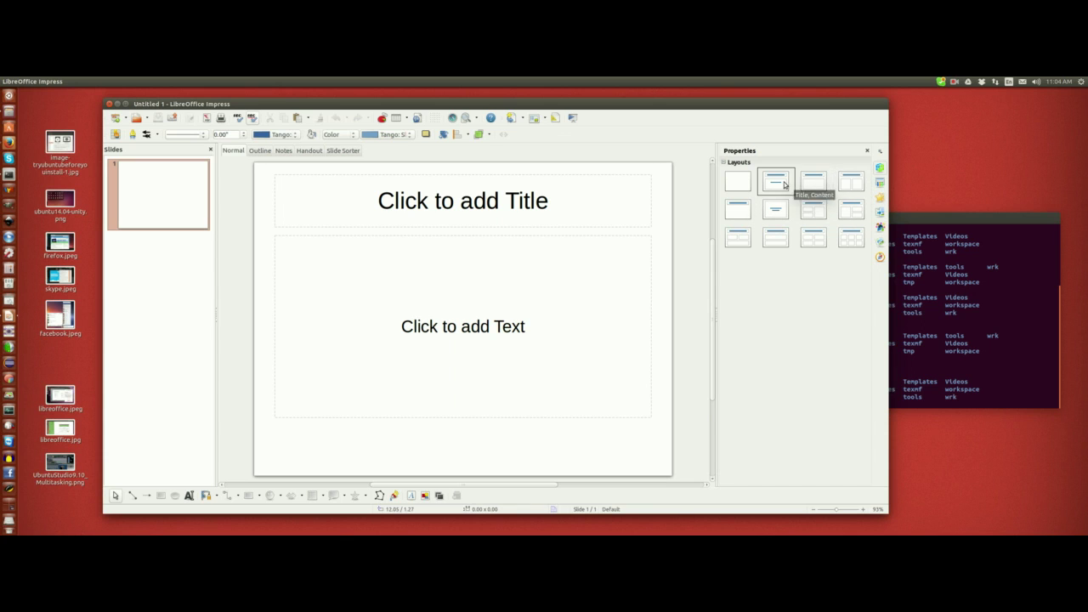
{"action": "left_click", "coordinate": [813, 181]}
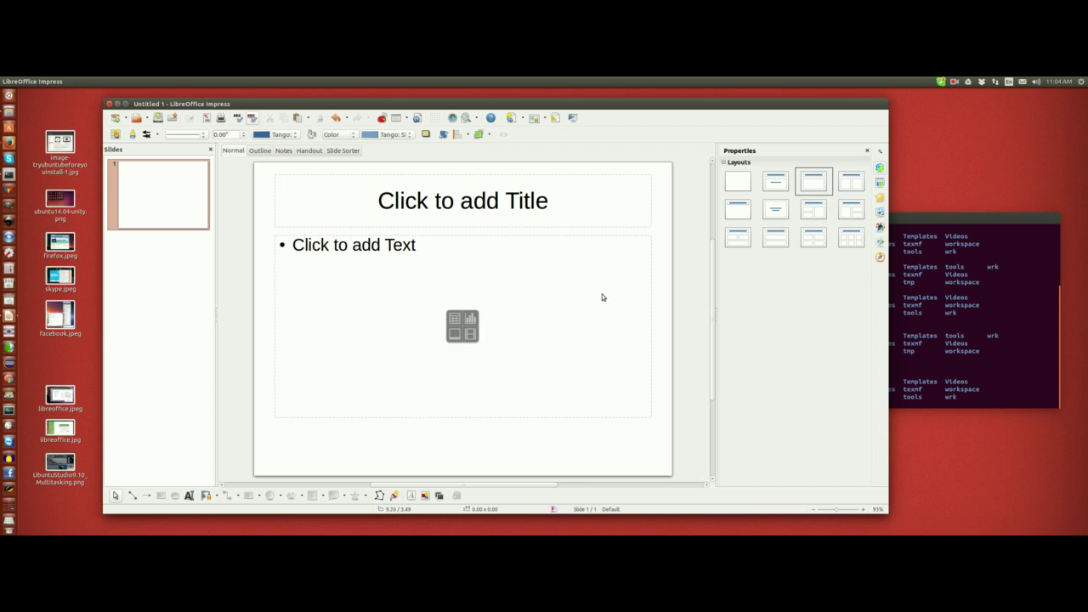
{"action": "left_click", "coordinate": [850, 181]}
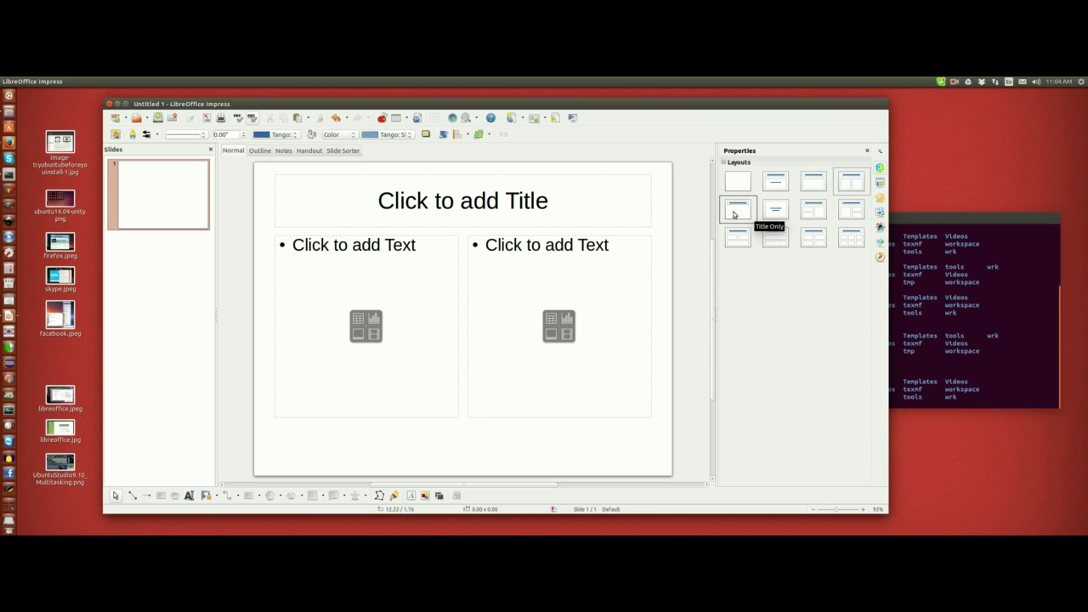
{"action": "left_click", "coordinate": [772, 213]}
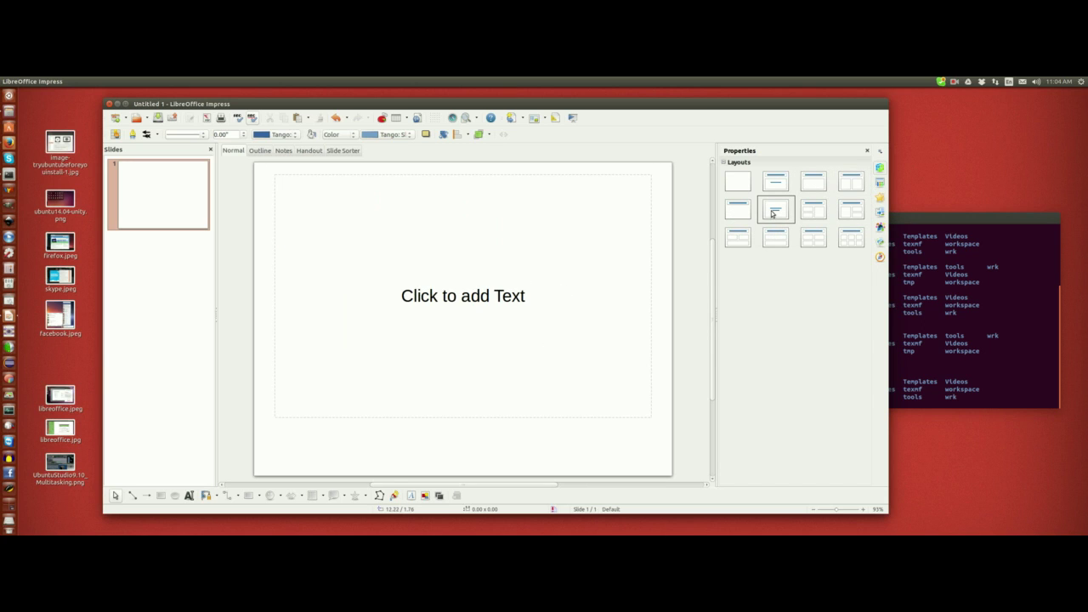
{"action": "left_click", "coordinate": [737, 210]}
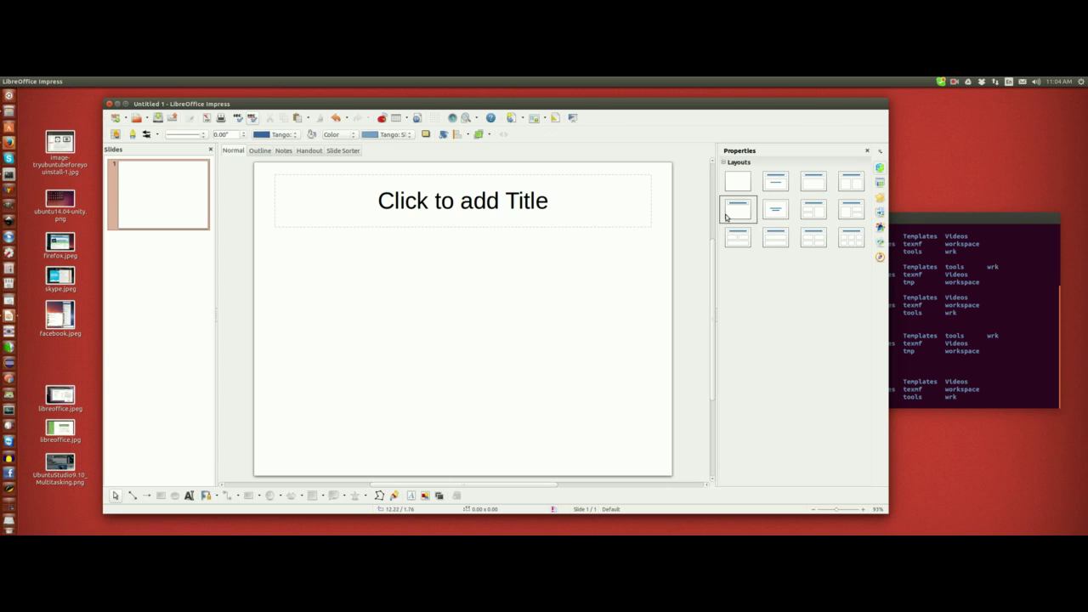
{"action": "left_click", "coordinate": [815, 210]}
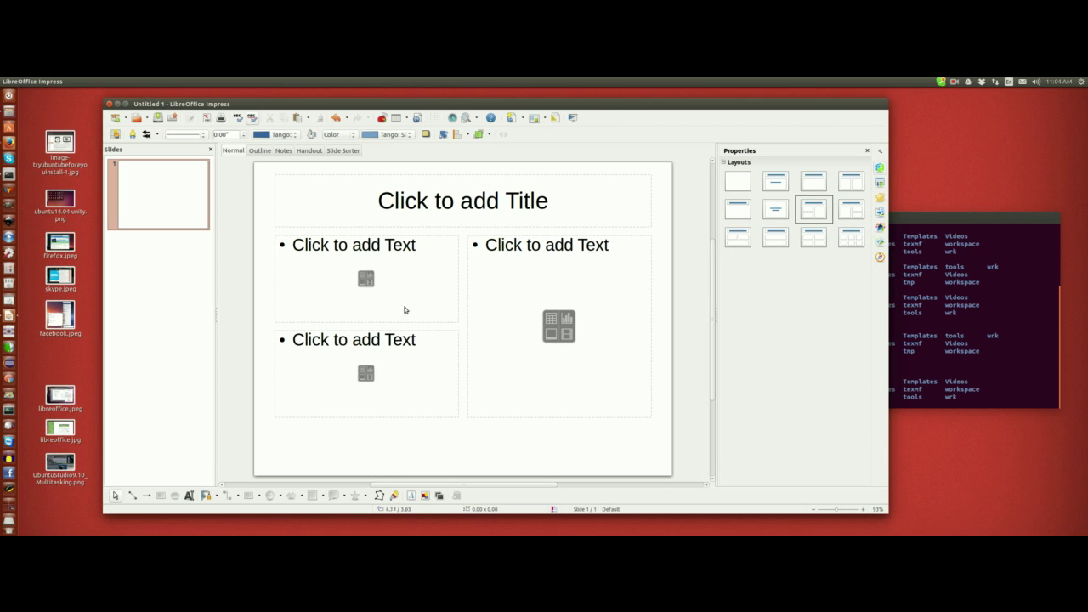
{"action": "left_click", "coordinate": [850, 218]}
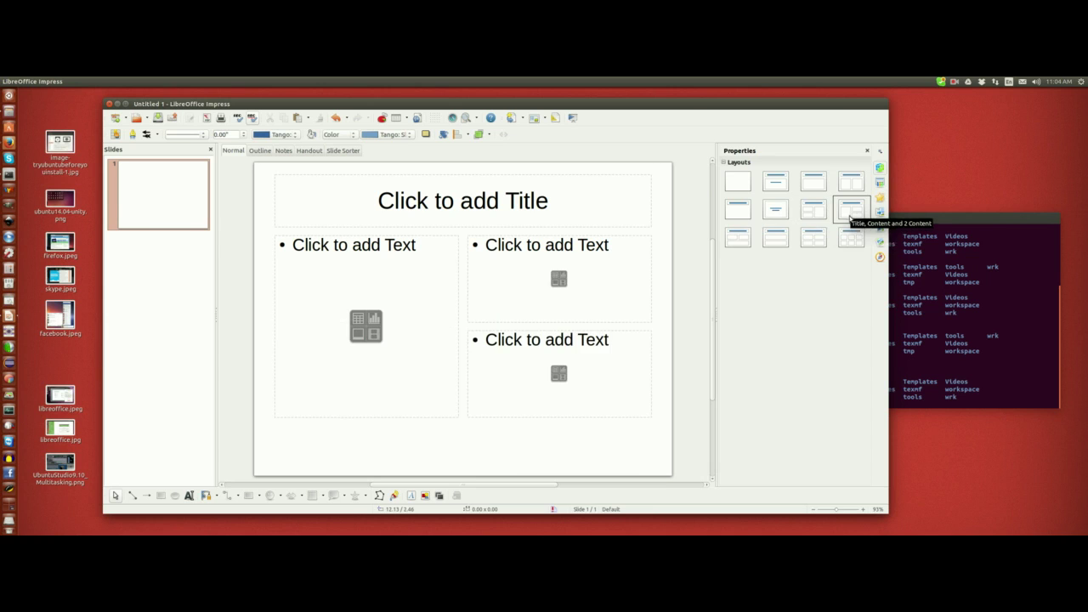
{"action": "left_click", "coordinate": [736, 238]}
{"action": "left_click", "coordinate": [790, 247]}
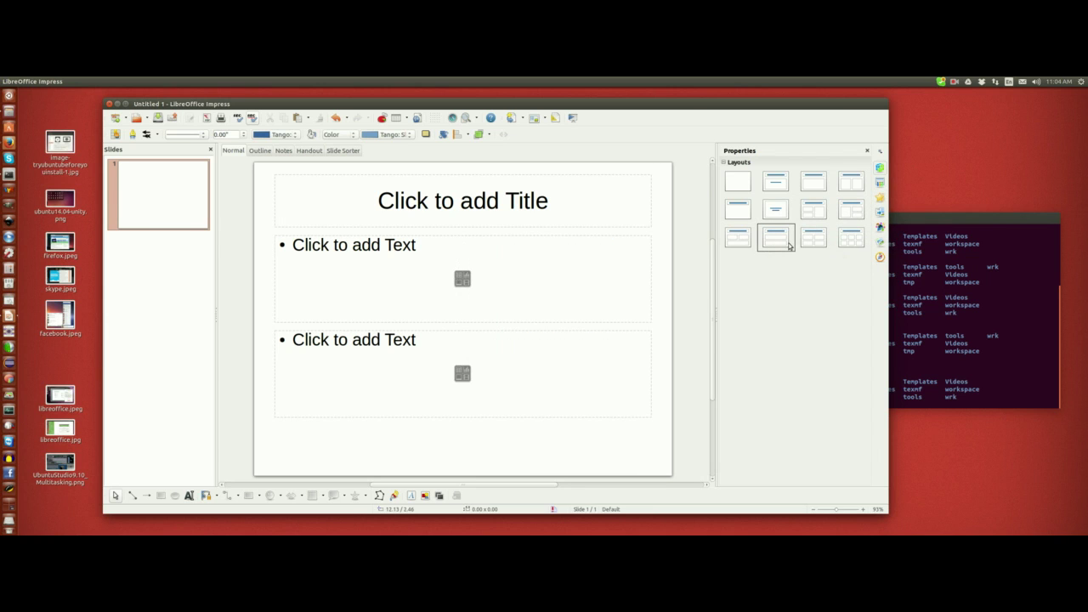
{"action": "left_click", "coordinate": [814, 239]}
{"action": "left_click", "coordinate": [850, 239]}
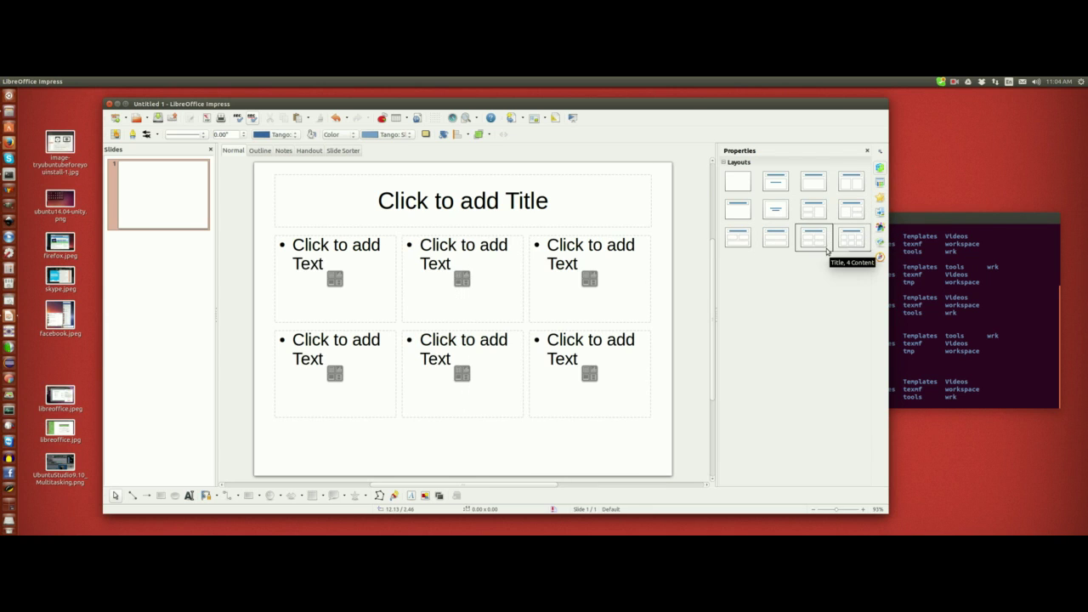
{"action": "left_click", "coordinate": [779, 187]}
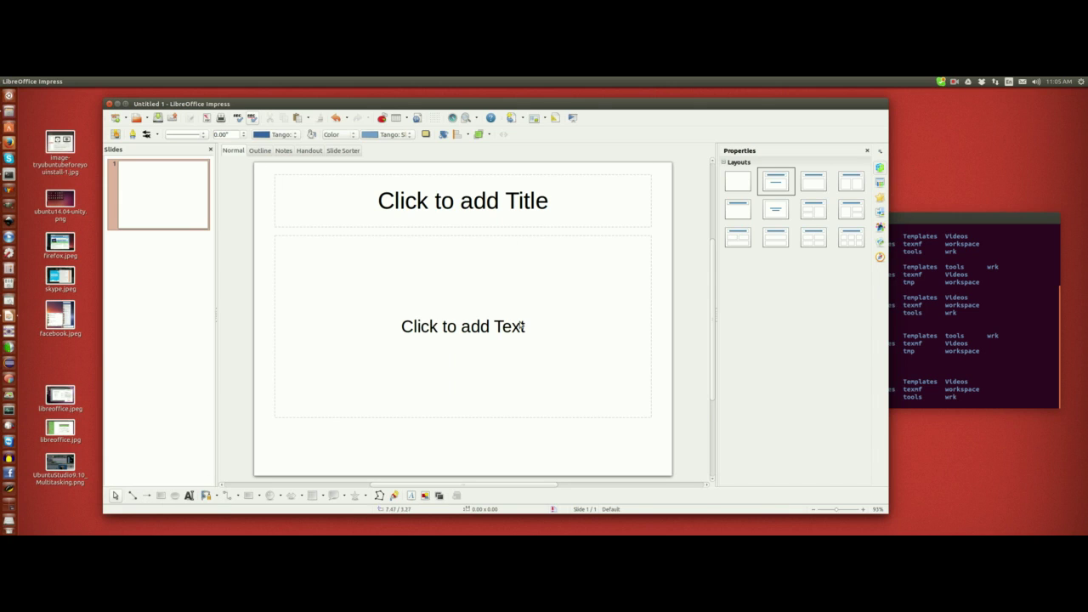
{"action": "left_click", "coordinate": [206, 500]}
{"action": "left_click", "coordinate": [279, 498]}
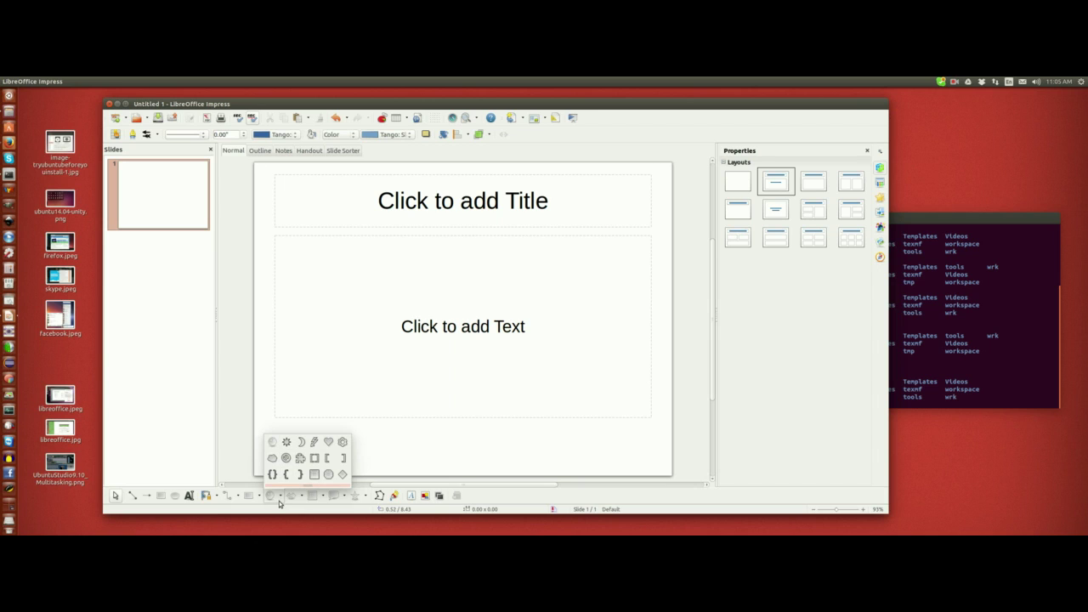
{"action": "left_click", "coordinate": [302, 496]}
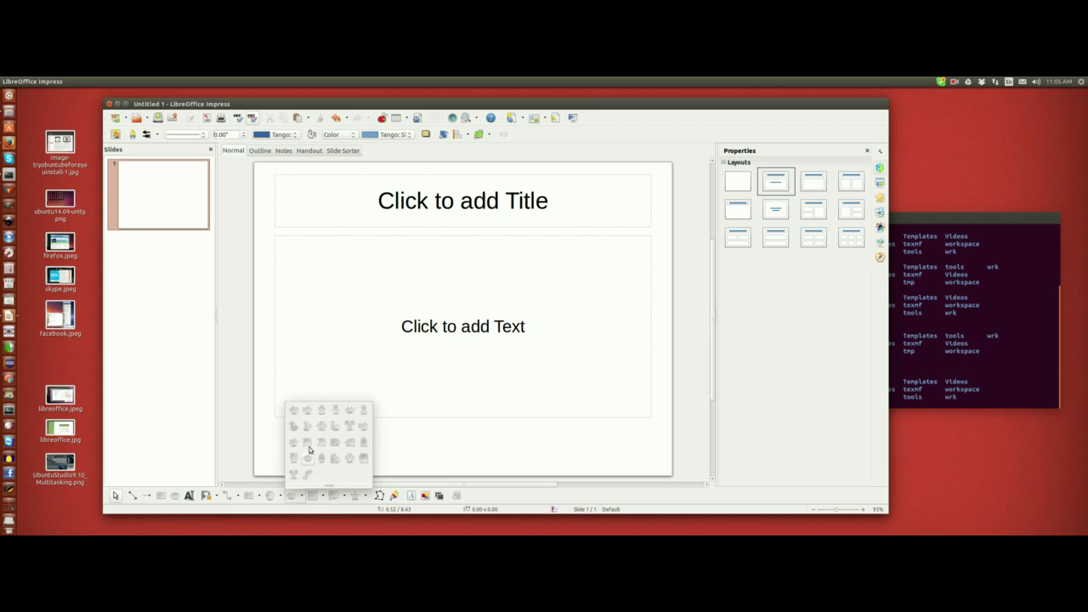
{"action": "left_click", "coordinate": [304, 499]}
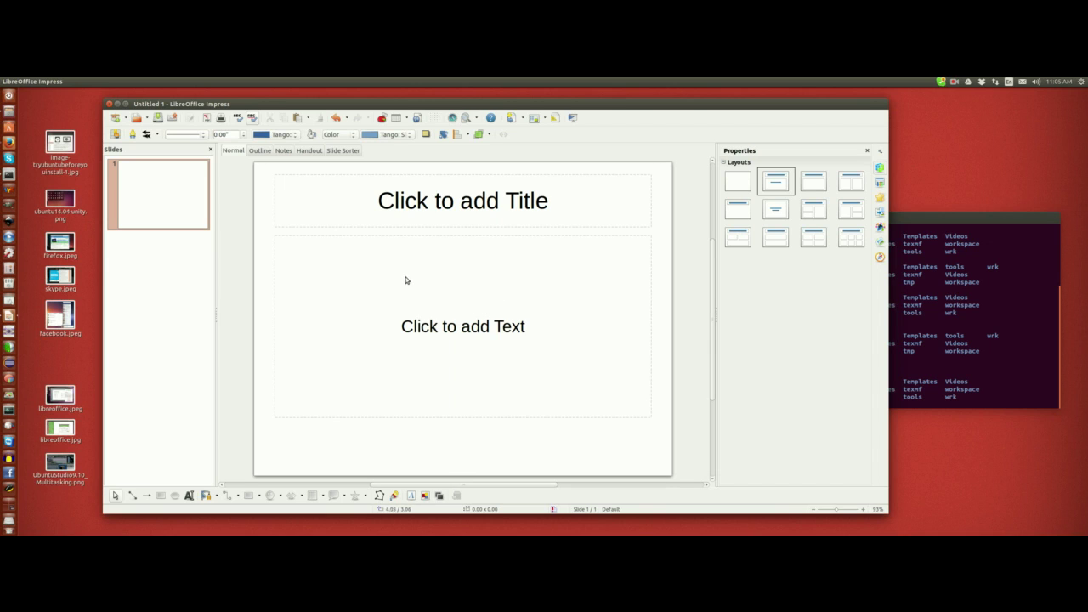
{"action": "left_click_drag", "start_coordinate": [460, 103], "coordinate": [492, 100]}
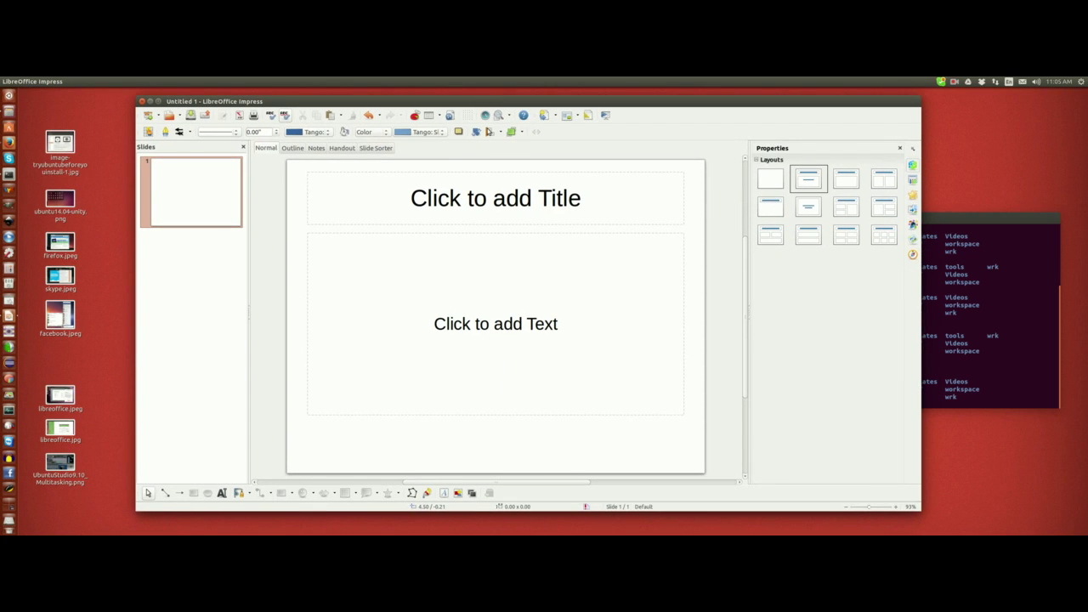
In Outline view, title slide 1 'How to use Ubuntu Linux' and start a new line.
{"action": "left_click", "coordinate": [292, 149]}
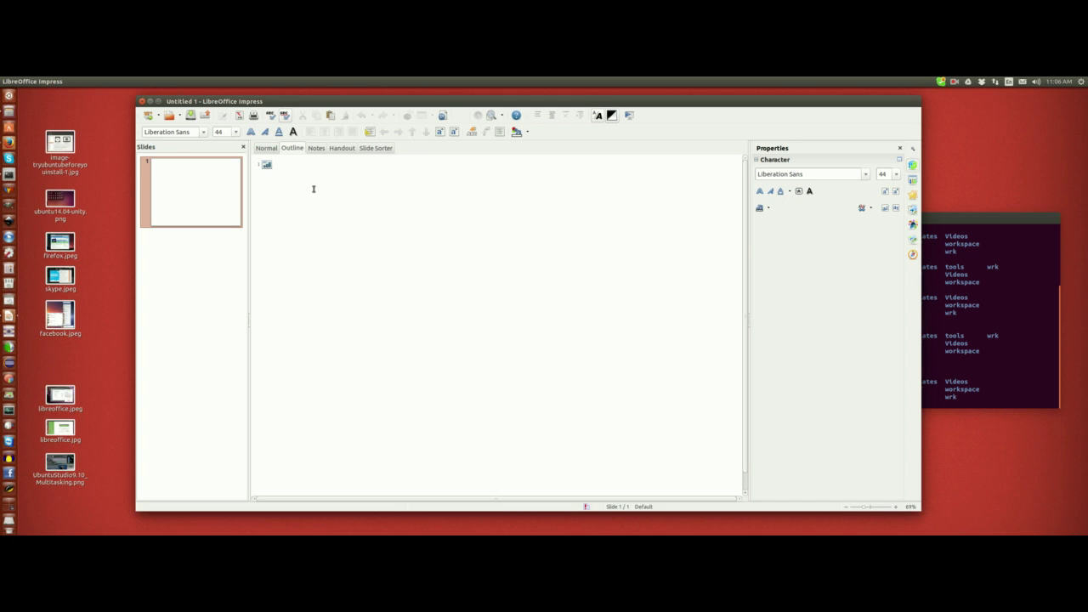
{"action": "type", "text": "How to"}
{"action": "type", "text": "Ubuntu "}
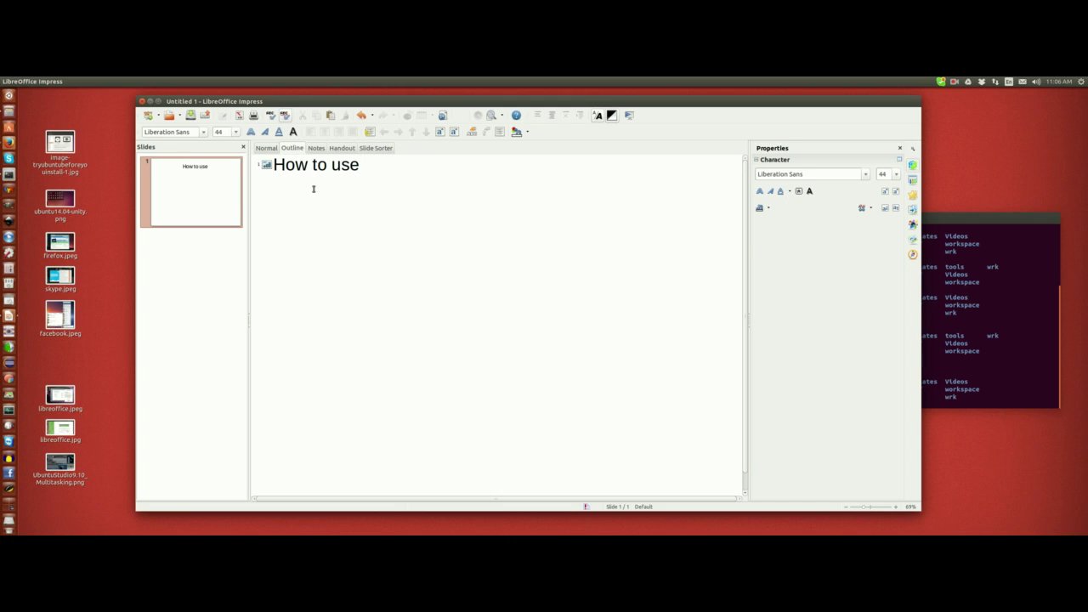
{"action": "type", "text": "Linux"}
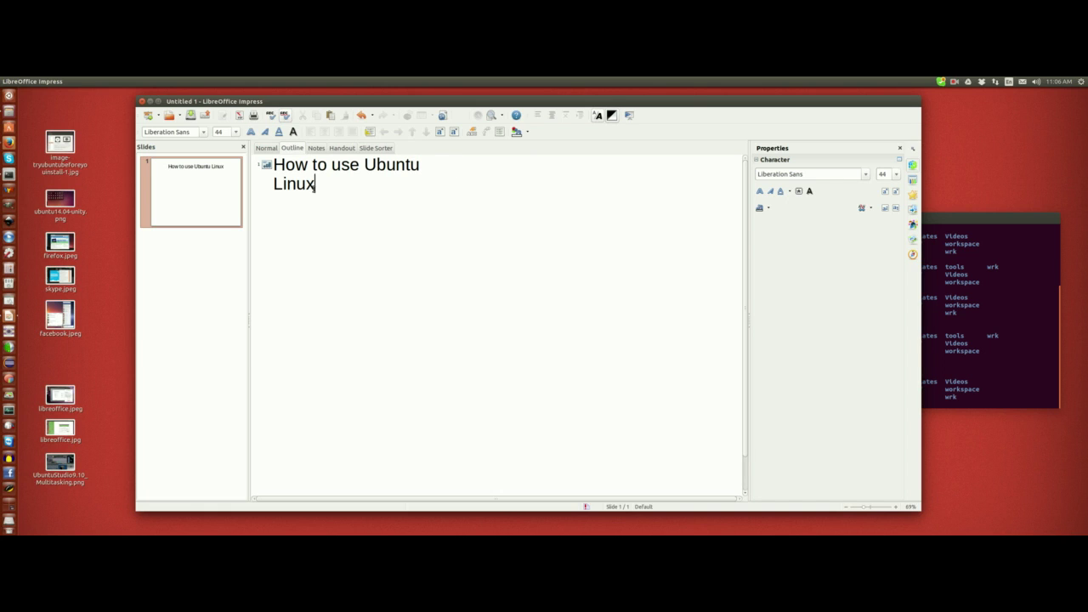
{"action": "key", "text": "Return"}
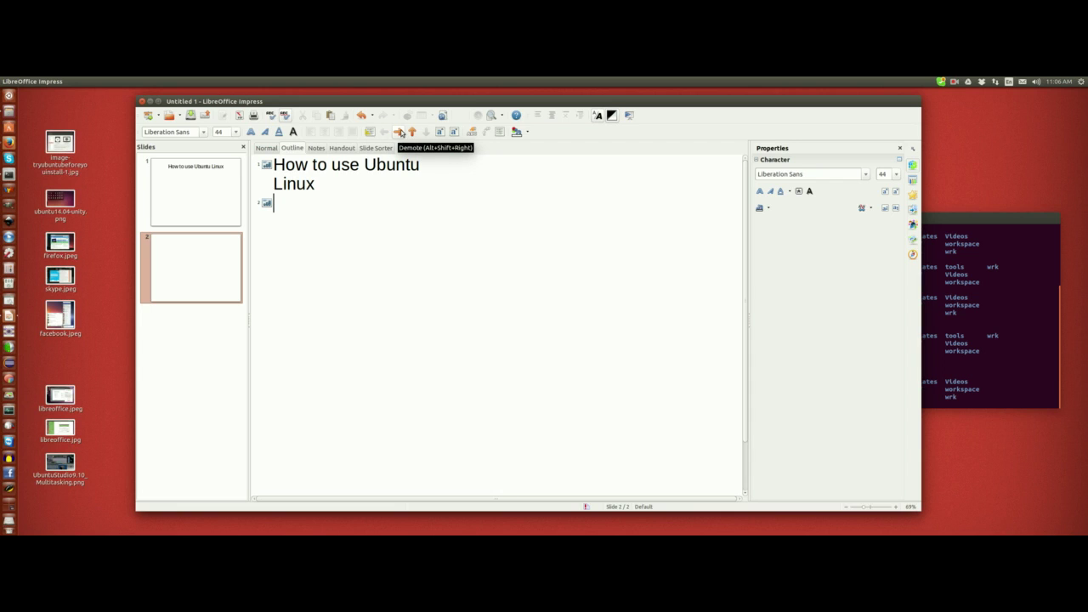
Add the author's byline under slide 1's title, then promote the next line to slide 2.
{"action": "left_click", "coordinate": [400, 134]}
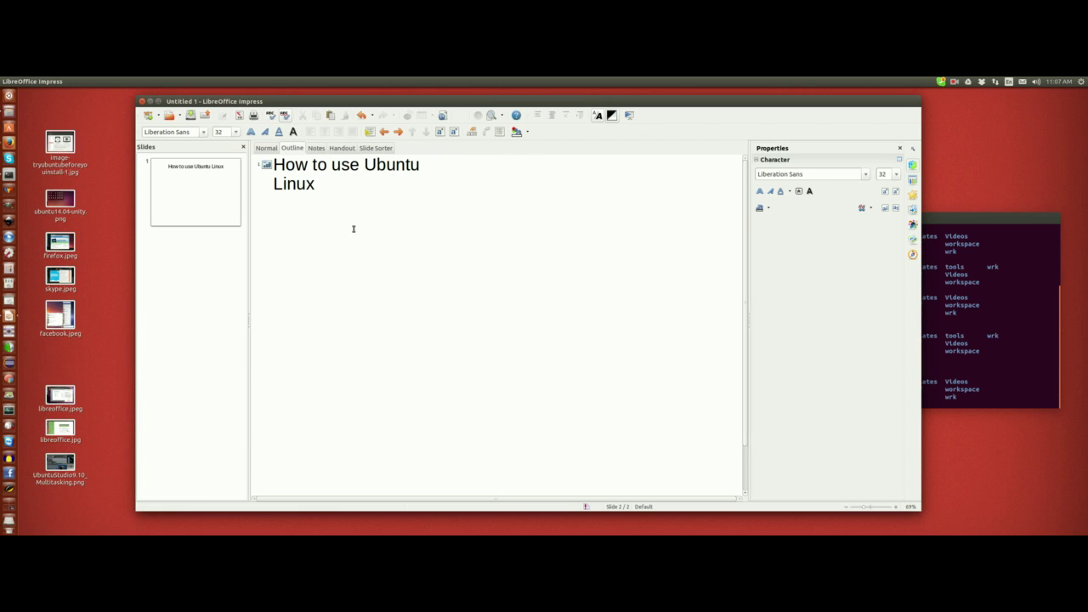
{"action": "type", "text": "By "}
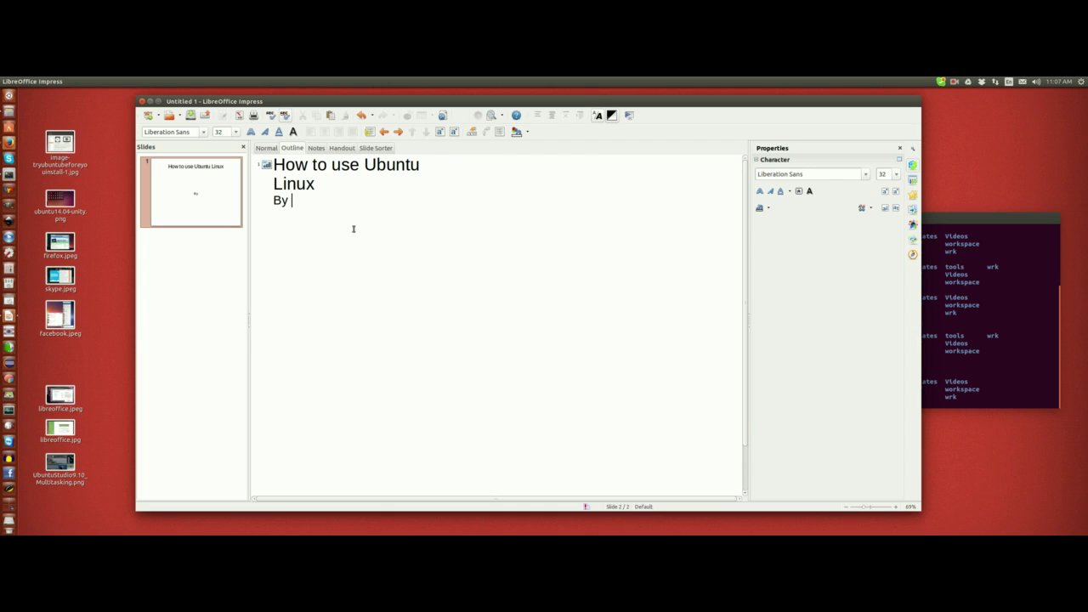
{"action": "type", "text": "Po Chen"}
{"action": "key", "text": "Return"}
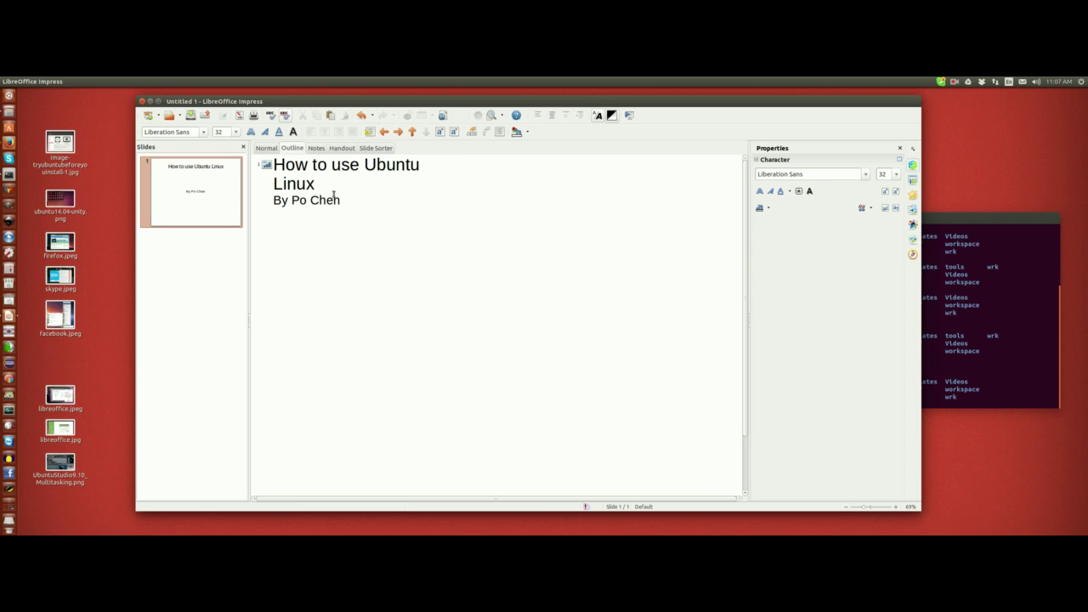
{"action": "left_click", "coordinate": [385, 133]}
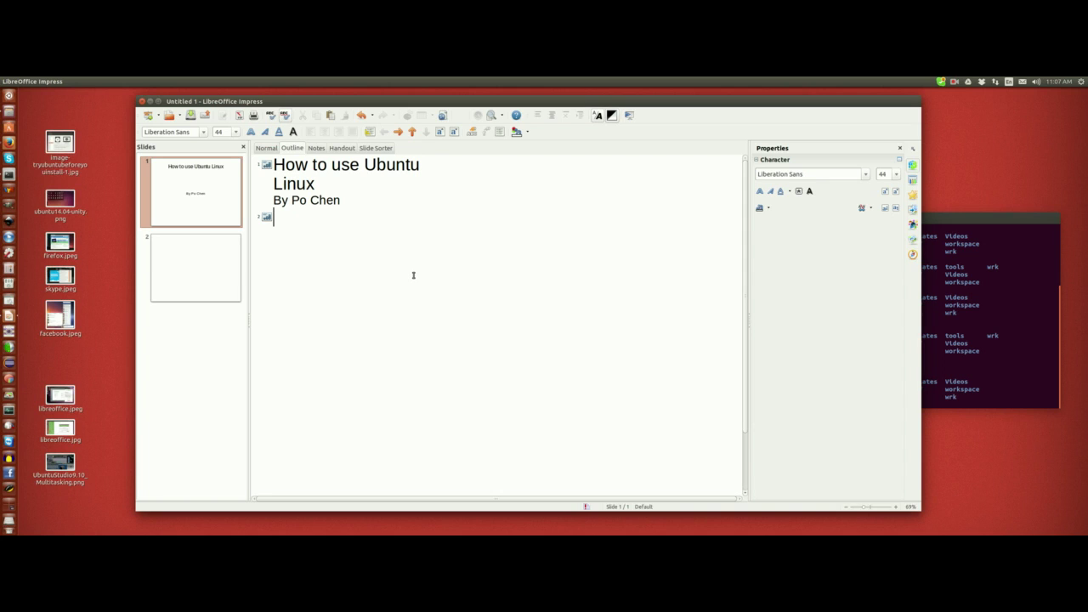
Title slide 2 'Installing Ubuntu' with bullets 'Research your hardware' and '32-bit or 64-bit?'.
{"action": "type", "text": "Instal"}
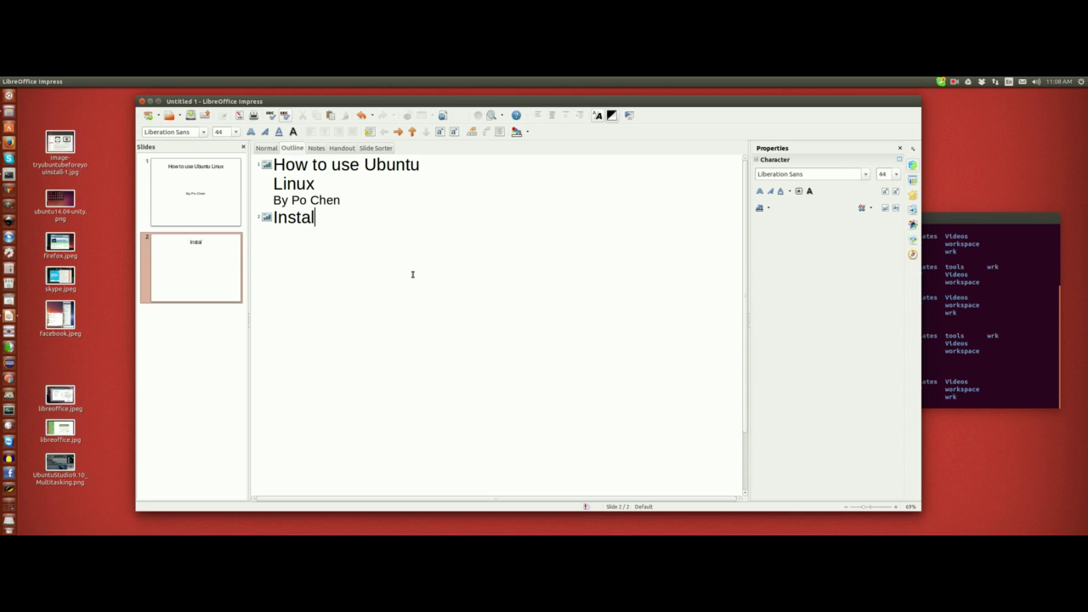
{"action": "type", "text": "ling Ubnu"}
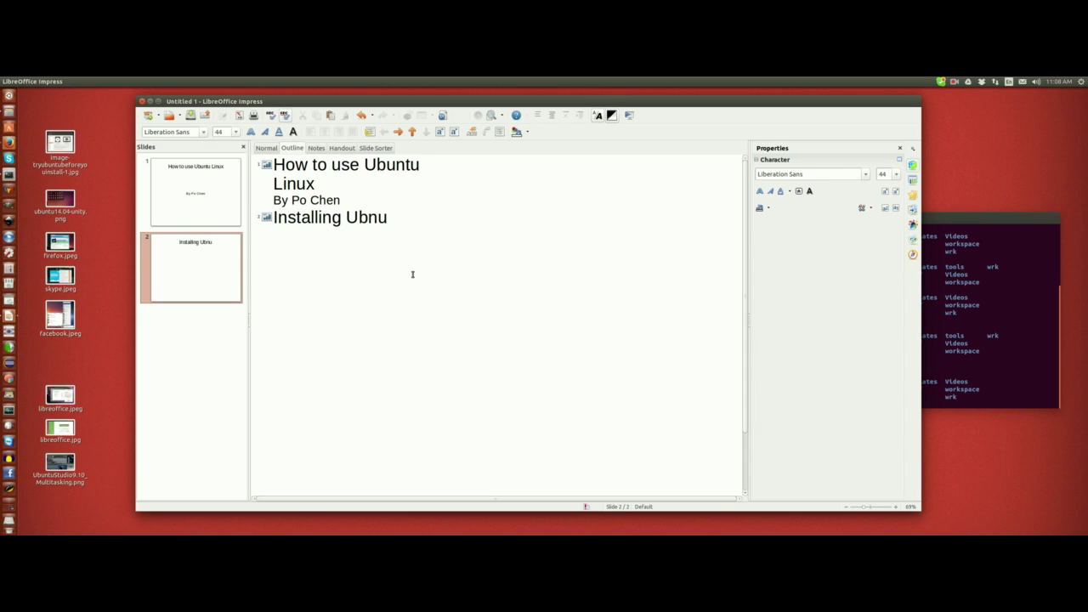
{"action": "key", "text": "BackSpace"}
{"action": "key", "text": "BackSpace"}
{"action": "type", "text": "untu"}
{"action": "key", "text": "Return"}
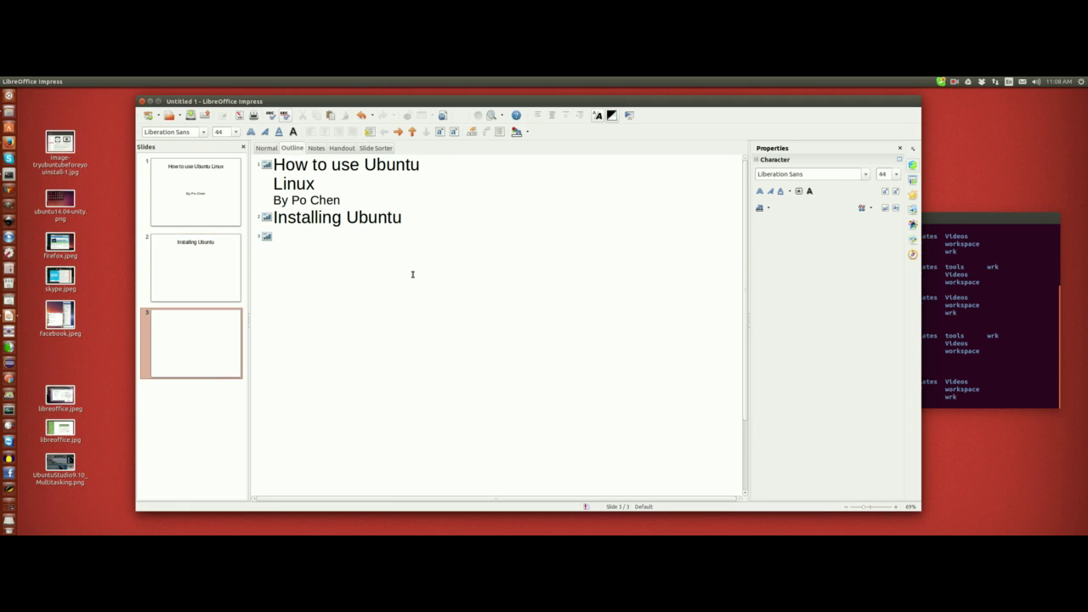
{"action": "key", "text": "Tab"}
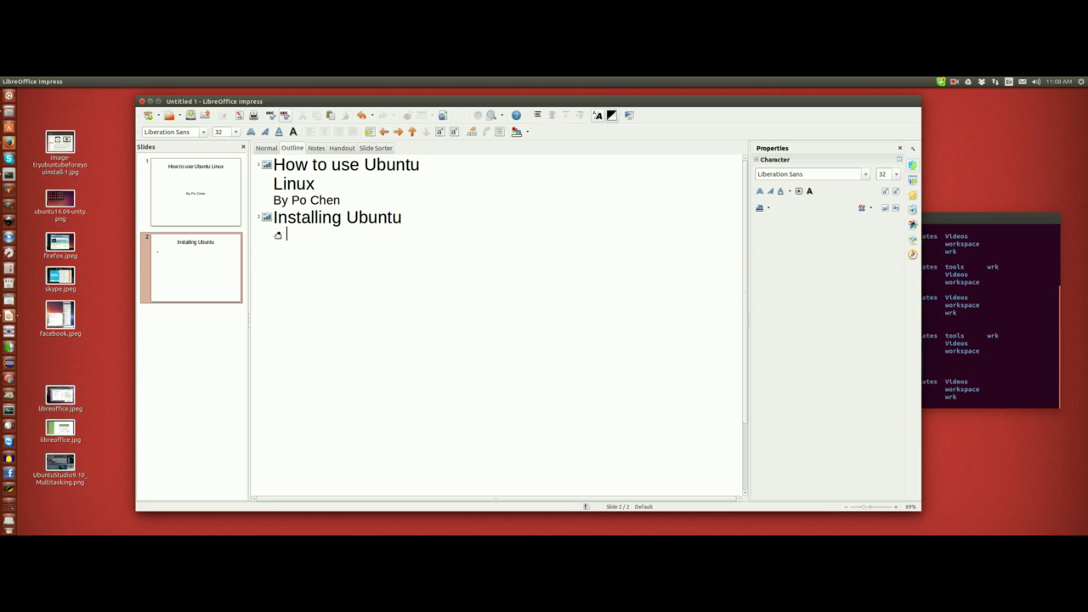
{"action": "type", "text": "Research your hardware"}
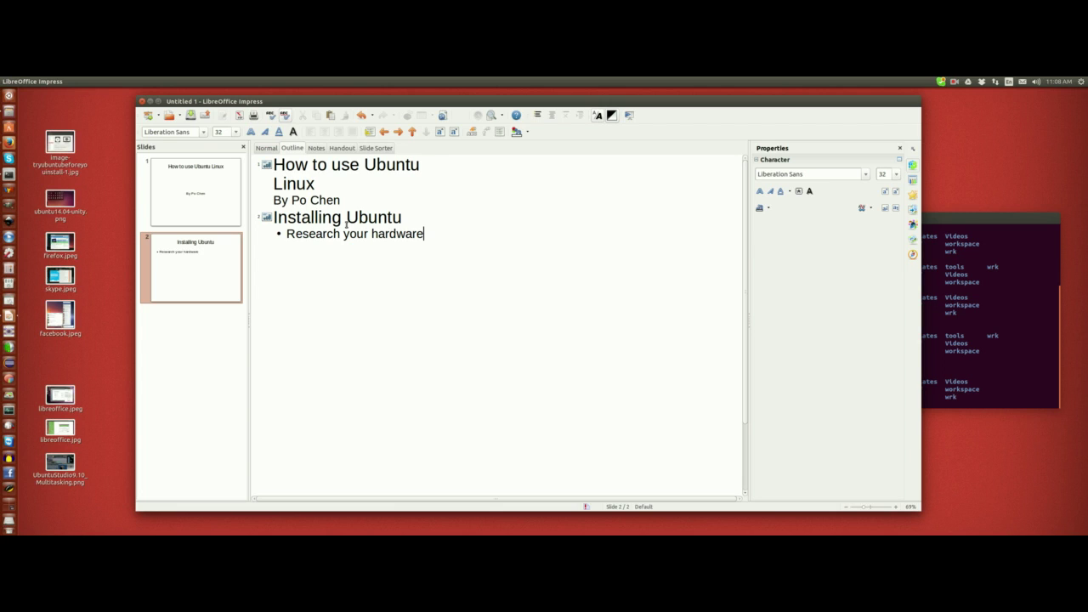
{"action": "key", "text": "Return"}
{"action": "type", "text": "32-bit or 5"}
{"action": "key", "text": "BackSpace"}
{"action": "type", "text": "64-bit?"}
{"action": "key", "text": "Return"}
Add bullets Plan your disk partition through Troubleshooting, then start an empty slide 3.
{"action": "type", "text": "Pla"}
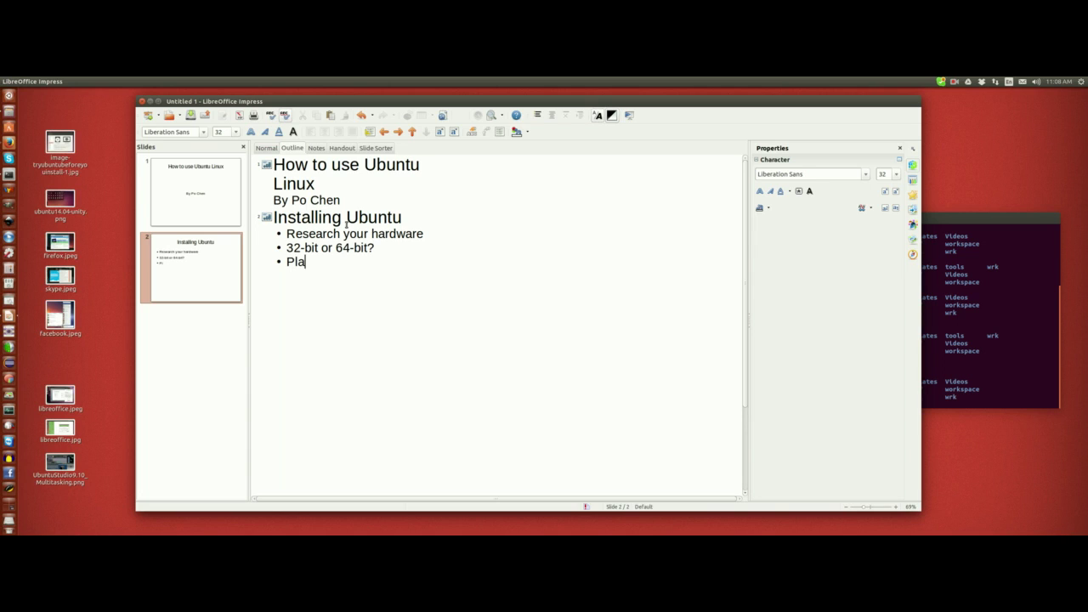
{"action": "type", "text": "n your disk partition"}
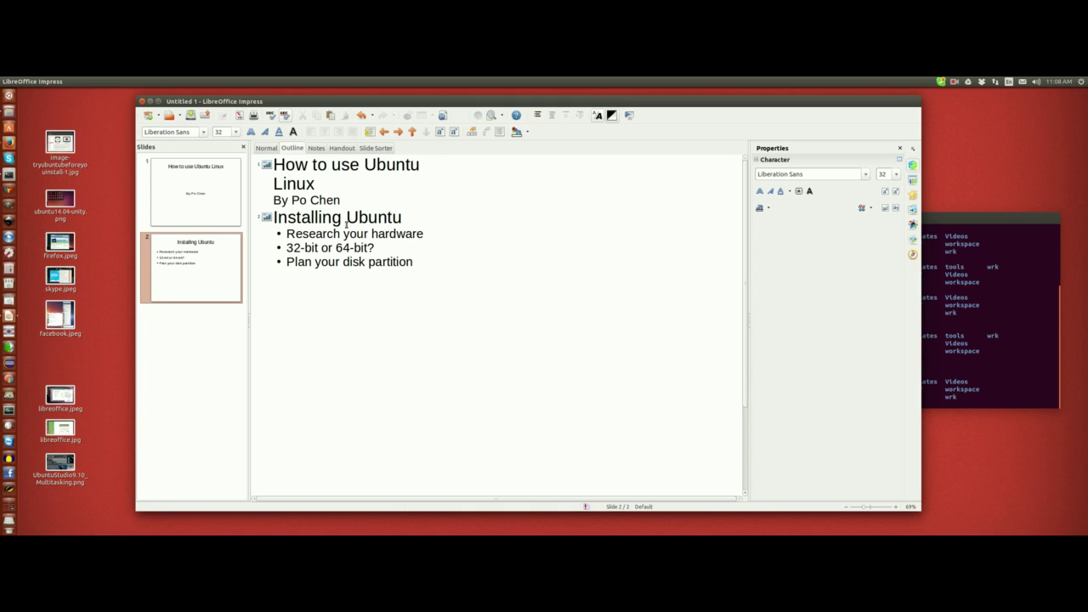
{"action": "key", "text": "Return"}
{"action": "type", "text": "The boot loader "}
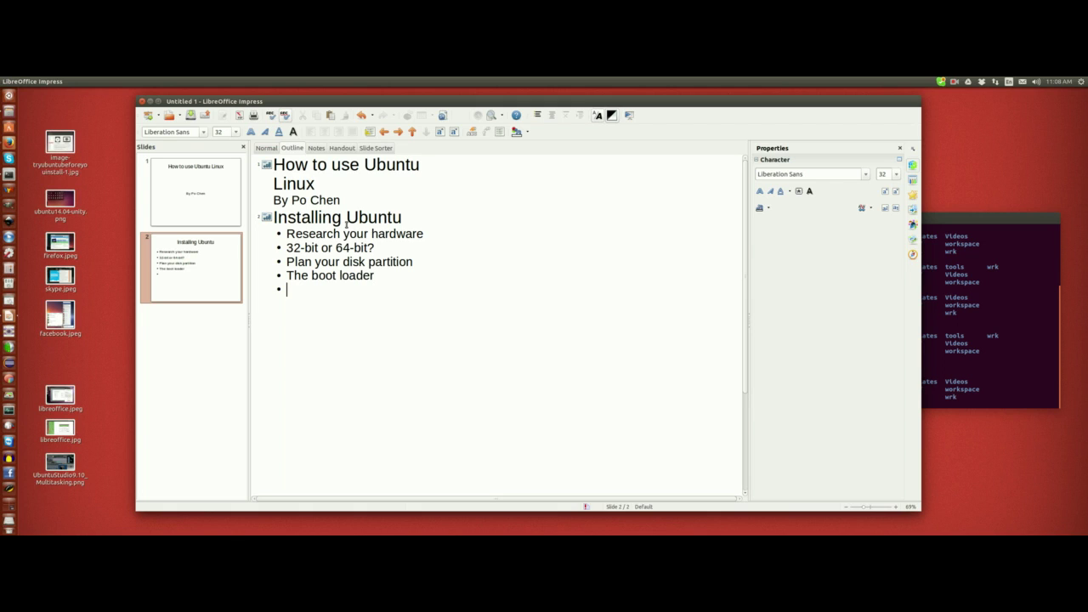
{"action": "type", "text": "Installing for"}
{"action": "key", "text": "BackSpace"}
{"action": "key", "text": "BackSpace"}
{"action": "key", "text": "BackSpace"}
{"action": "type", "text": "rom DVD or USB?"}
{"action": "key", "text": "Return"}
{"action": "type", "text": "St"}
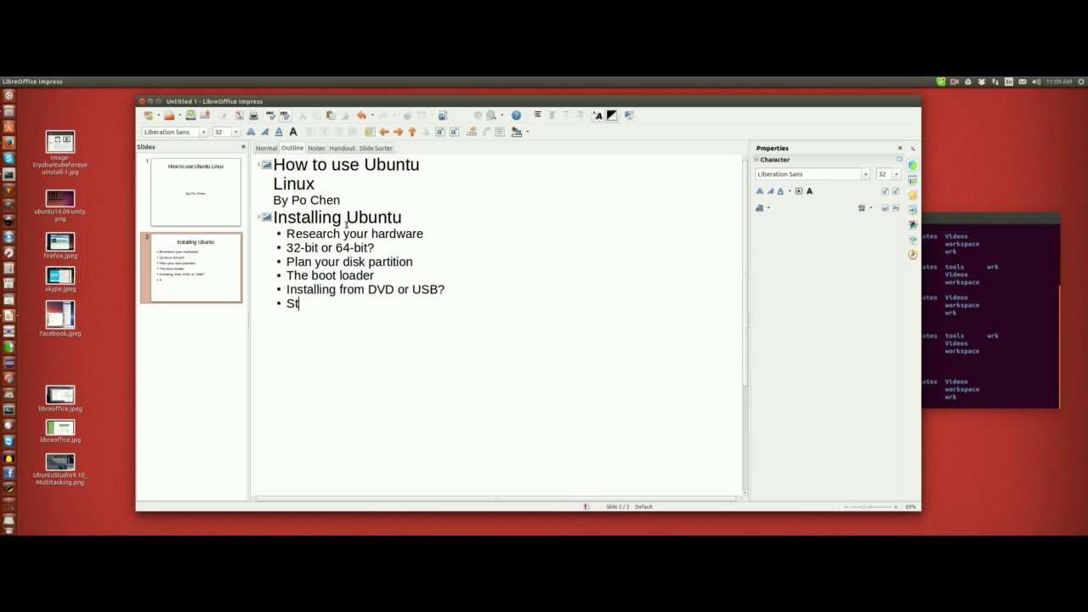
{"action": "type", "text": "ep by"}
{"action": "key", "text": "BackSpace"}
{"action": "key", "text": "BackSpace"}
{"action": "key", "text": "BackSpace"}
{"action": "type", "text": "-by-step install "}
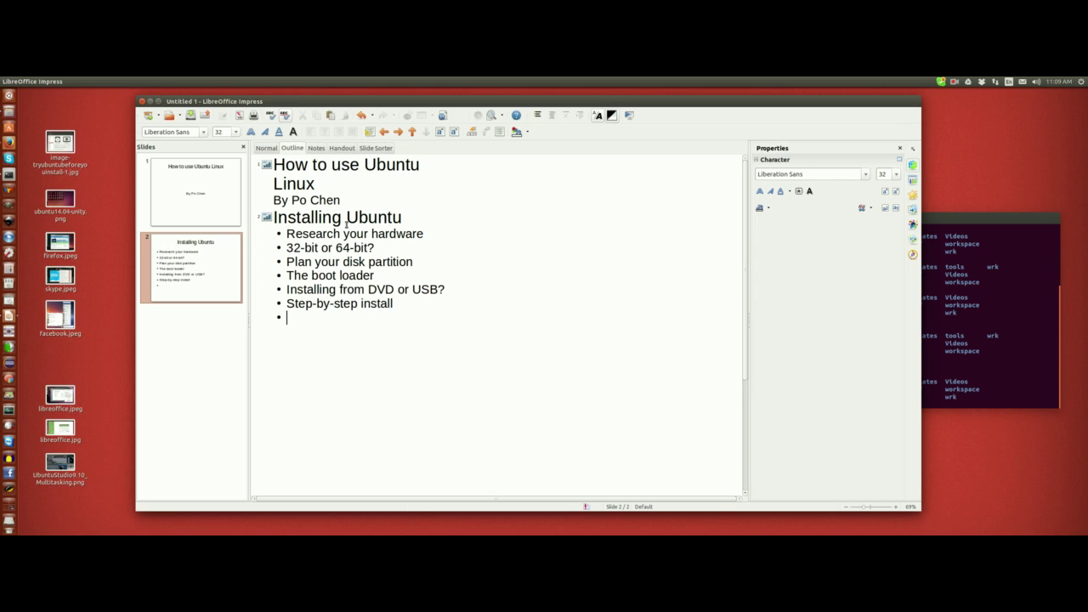
{"action": "type", "text": "Troubleshooting"}
{"action": "key", "text": "Return"}
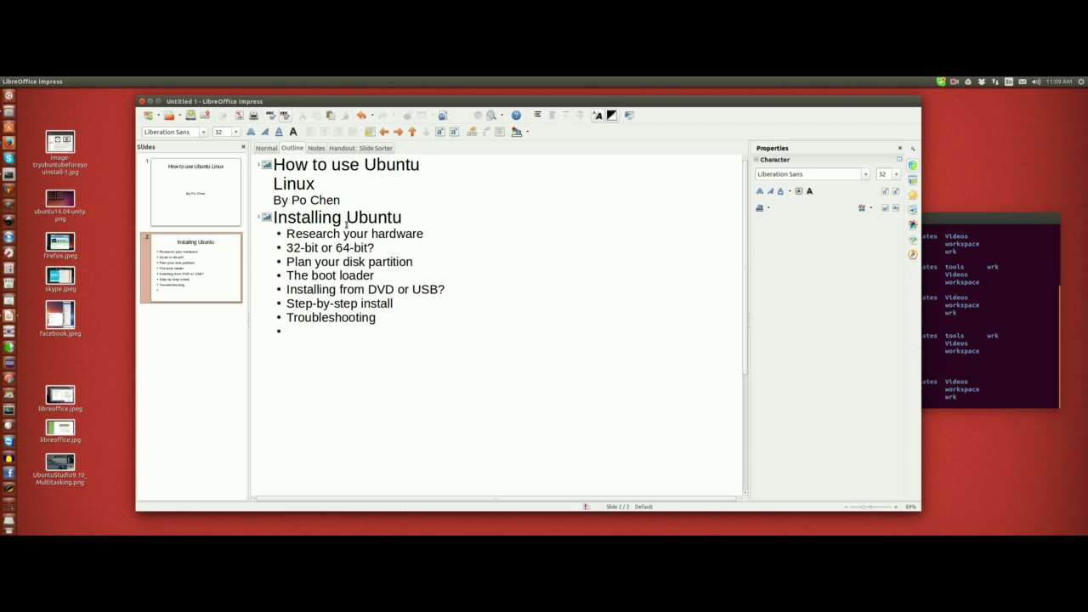
{"action": "key", "text": "shift+Tab"}
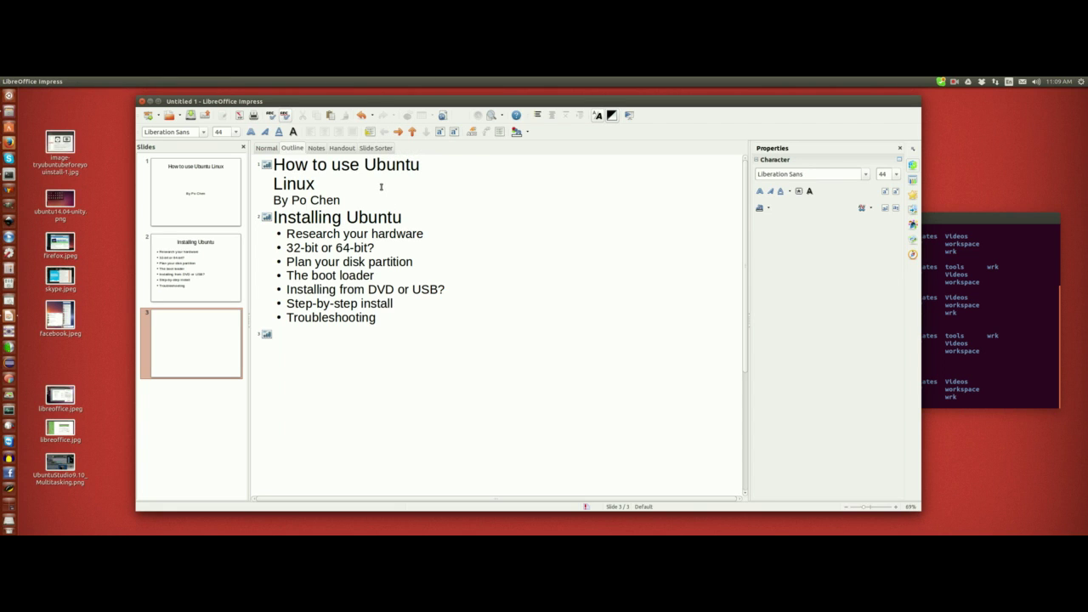
Title slide 3 'The Unity Desktop Environment' and add a 'Web apps' bullet.
{"action": "type", "text": "The Unity Desktop Env"}
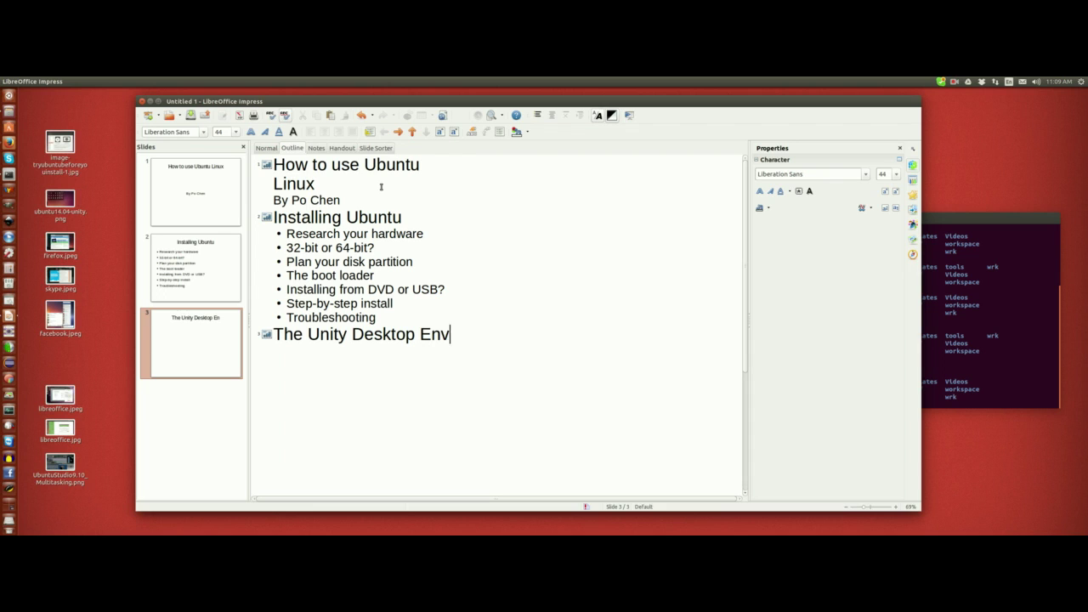
{"action": "type", "text": "ironment"}
{"action": "key", "text": "Return"}
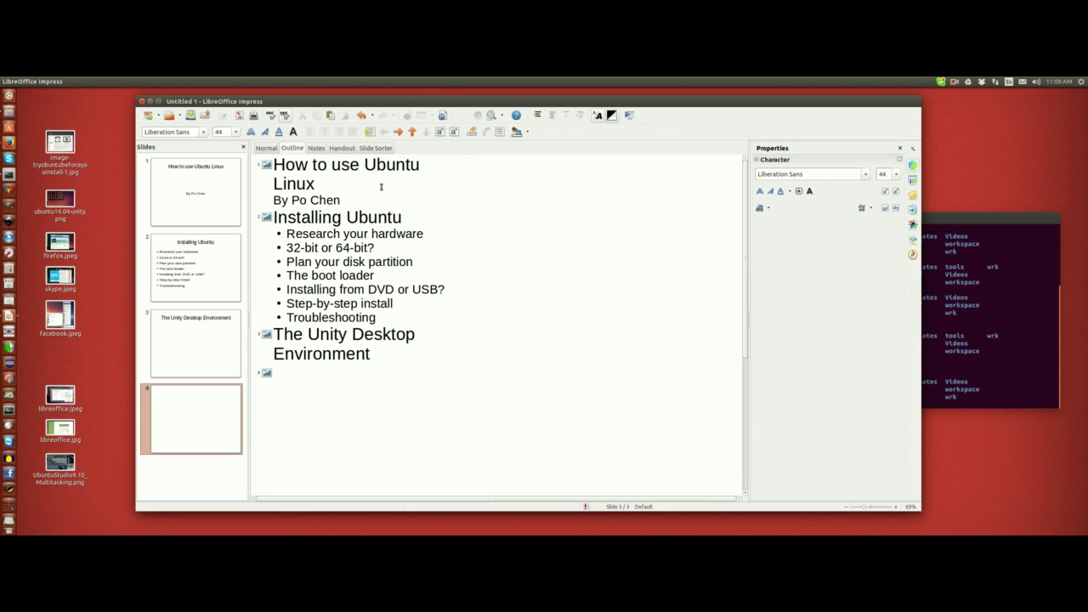
{"action": "key", "text": "Tab"}
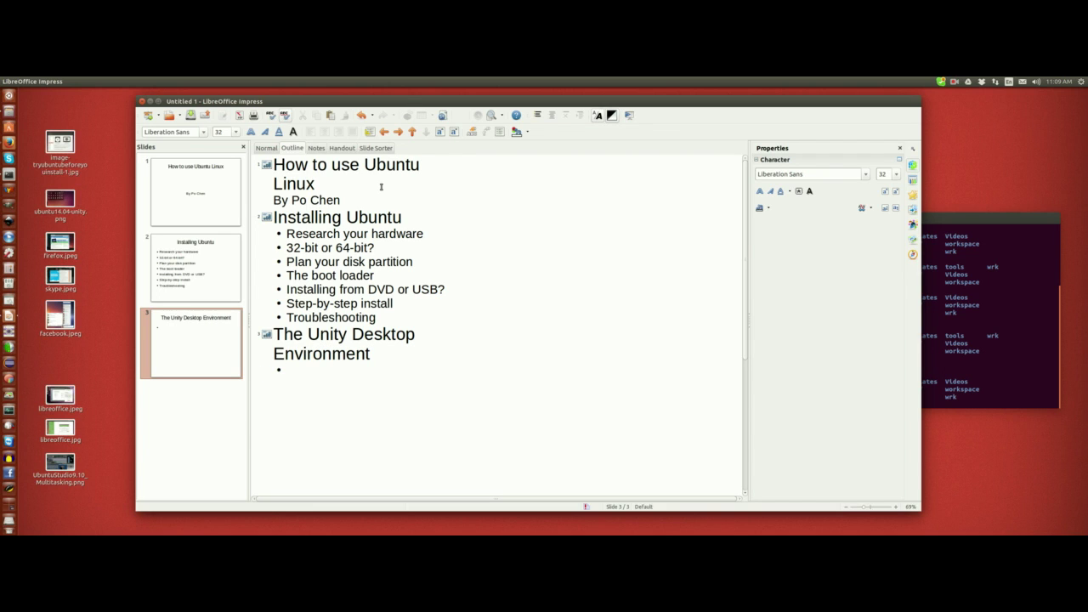
{"action": "type", "text": "Web apps"}
Add 'Browsers' and 'Email clients' as sub-items under Web apps.
{"action": "key", "text": "Return"}
{"action": "key", "text": "Tab"}
{"action": "scroll", "coordinate": [357, 280], "scroll_direction": "down", "scroll_amount": 1}
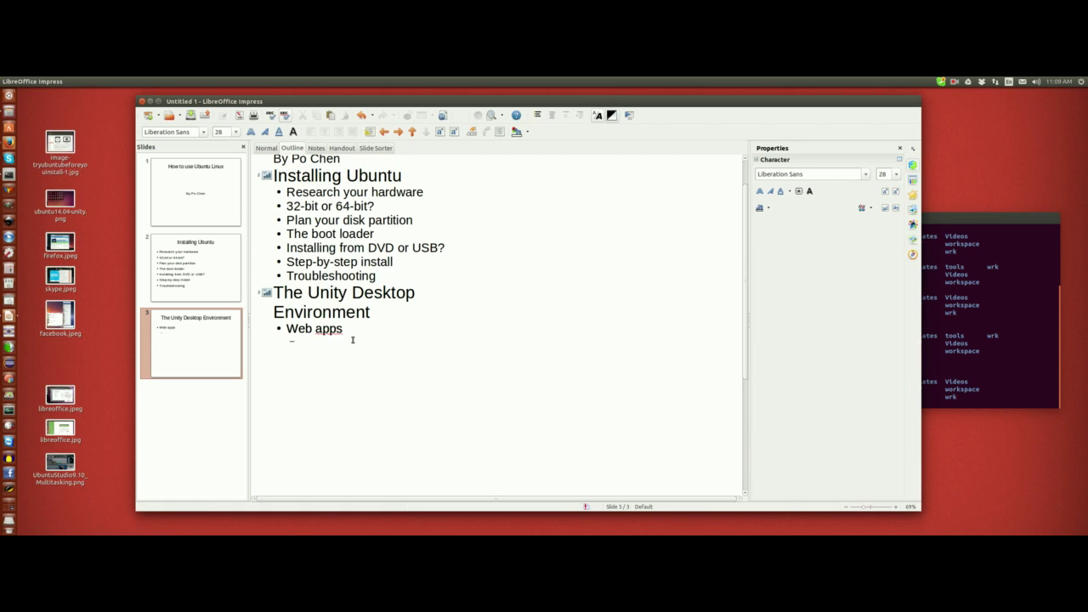
{"action": "type", "text": "Browsers"}
{"action": "key", "text": "Return"}
{"action": "type", "text": "Email cl"}
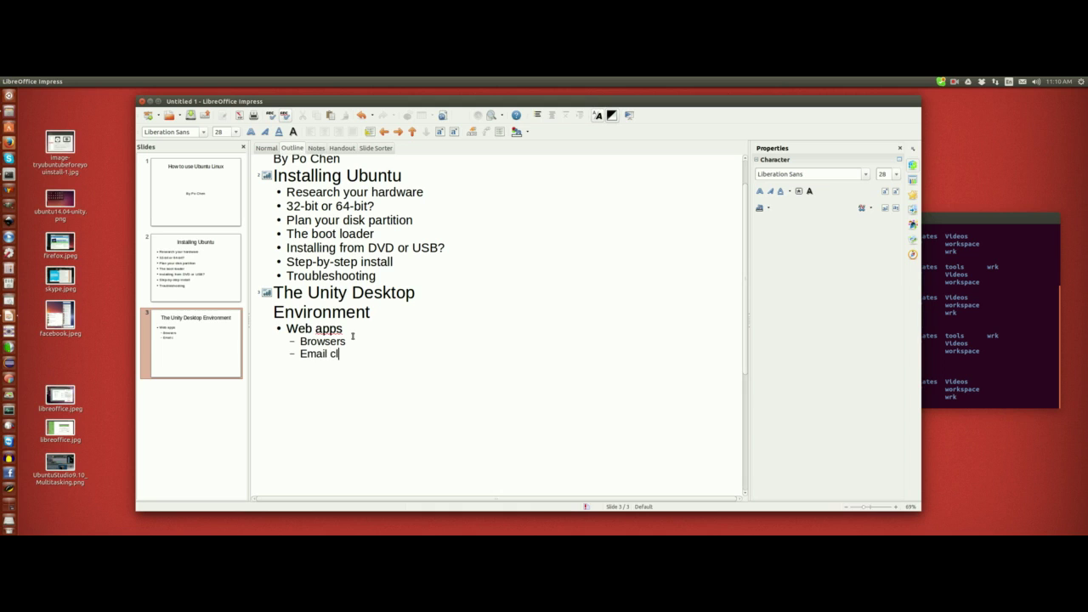
{"action": "type", "text": "ients"}
{"action": "key", "text": "Return"}
Add sub-items 'Instant messaging and video' and 'Facebook and twitter', then promote the next line.
{"action": "type", "text": "Instant mes"}
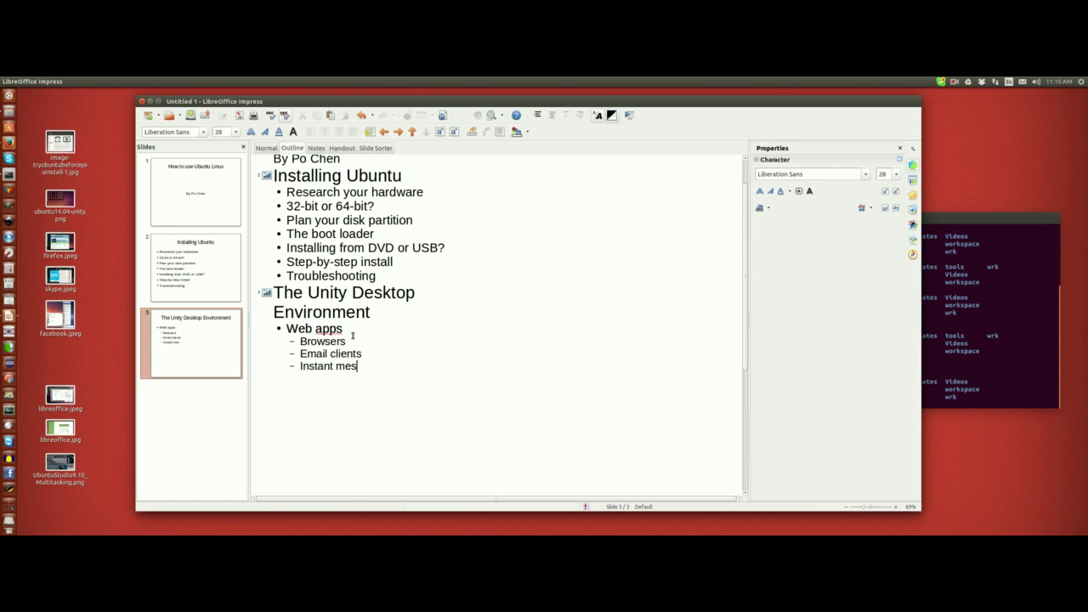
{"action": "type", "text": "saging and vide"}
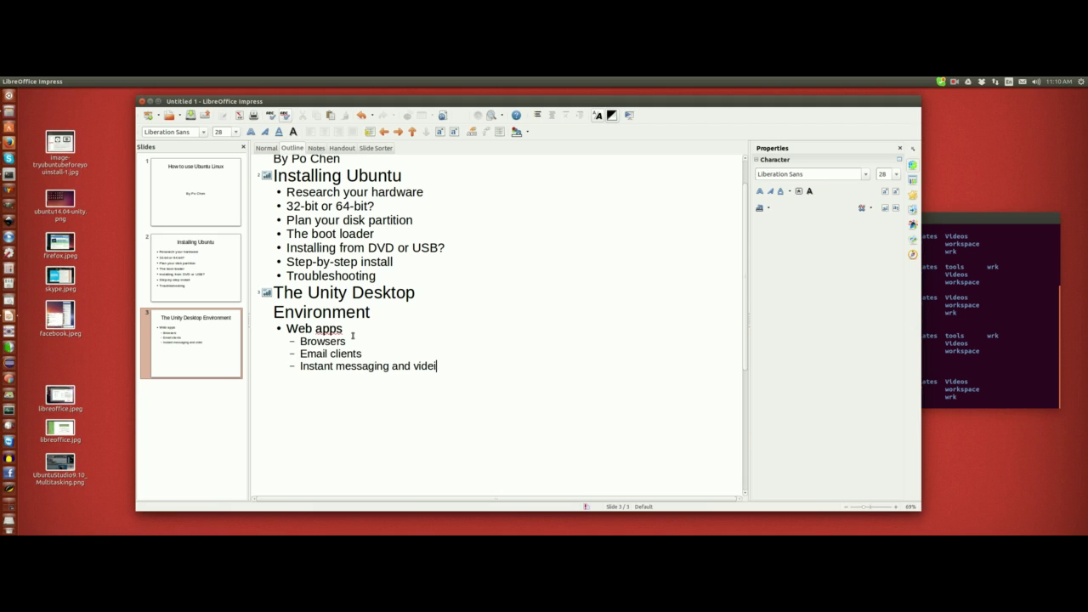
{"action": "key", "text": "BackSpace"}
{"action": "type", "text": "eo"}
{"action": "key", "text": "Return"}
{"action": "type", "text": "Facebook and twitter"}
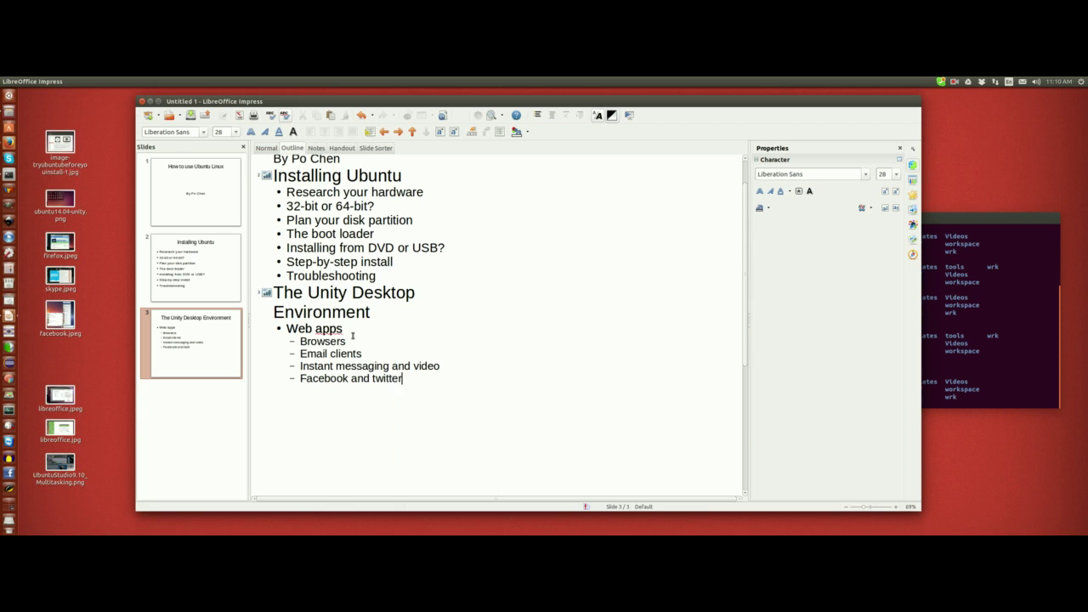
{"action": "key", "text": "shift+Tab"}
{"action": "key", "text": "shift+Tab"}
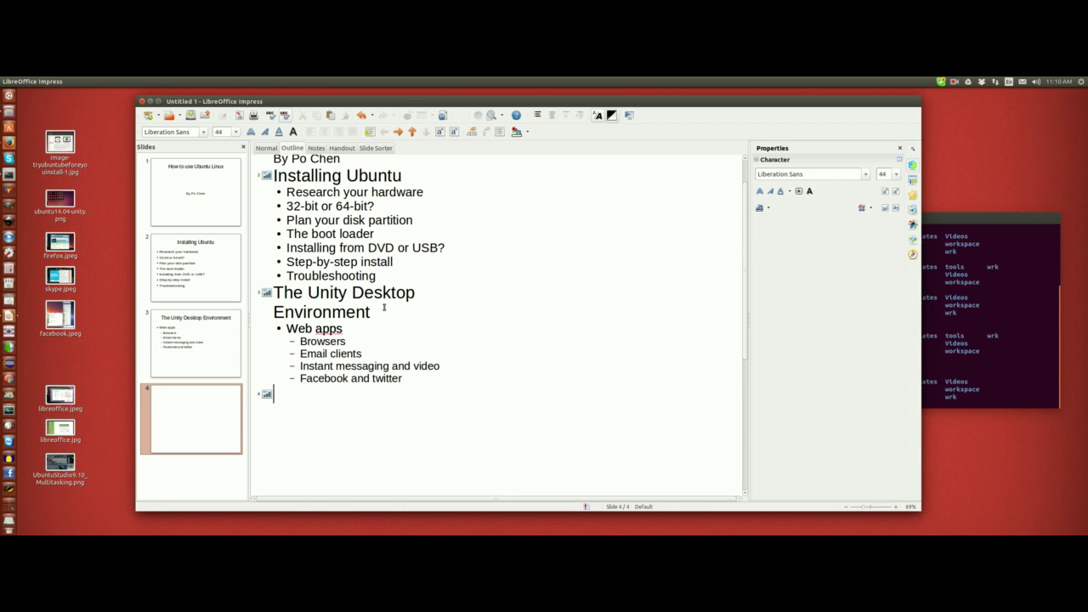
Title slide 4 'The Unity Desktop Environment' with a 'Productivity apps' bullet.
{"action": "scroll", "coordinate": [385, 307], "scroll_direction": "down", "scroll_amount": 1}
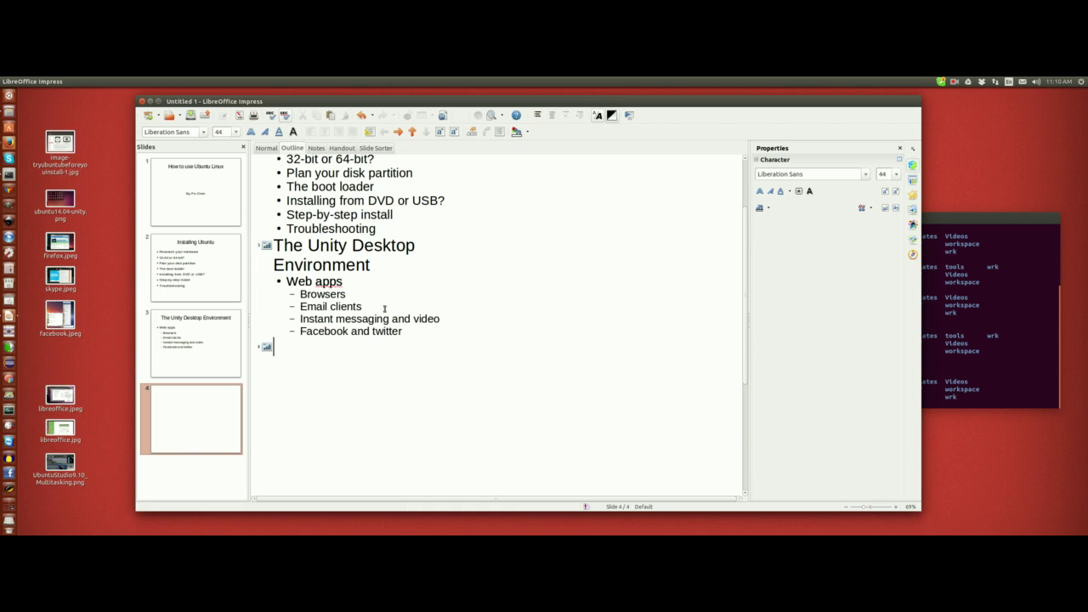
{"action": "scroll", "coordinate": [416, 296], "scroll_direction": "down", "scroll_amount": 1}
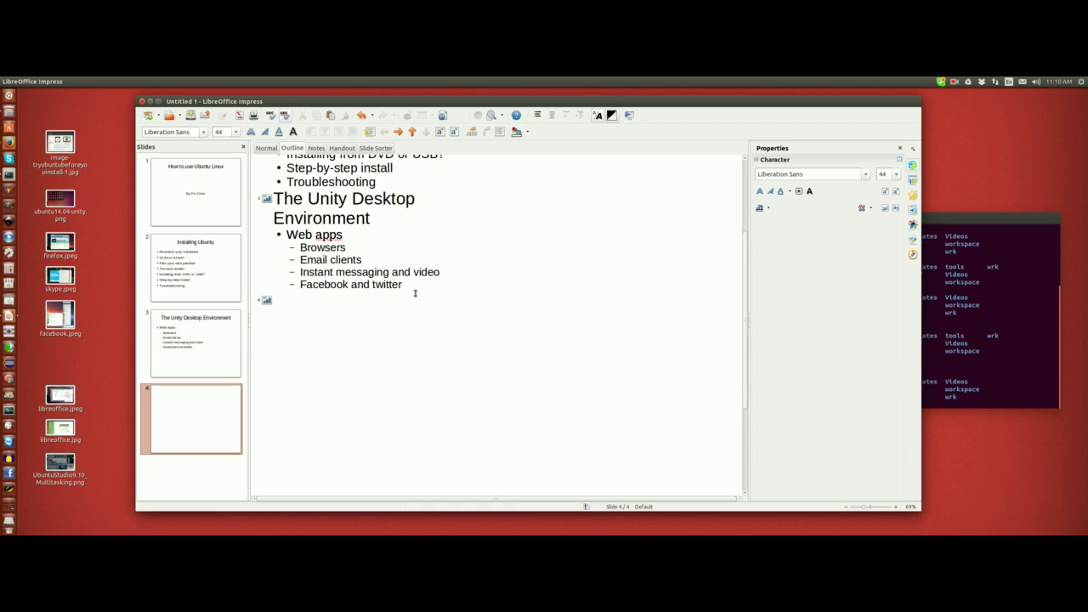
{"action": "type", "text": "The Unity "}
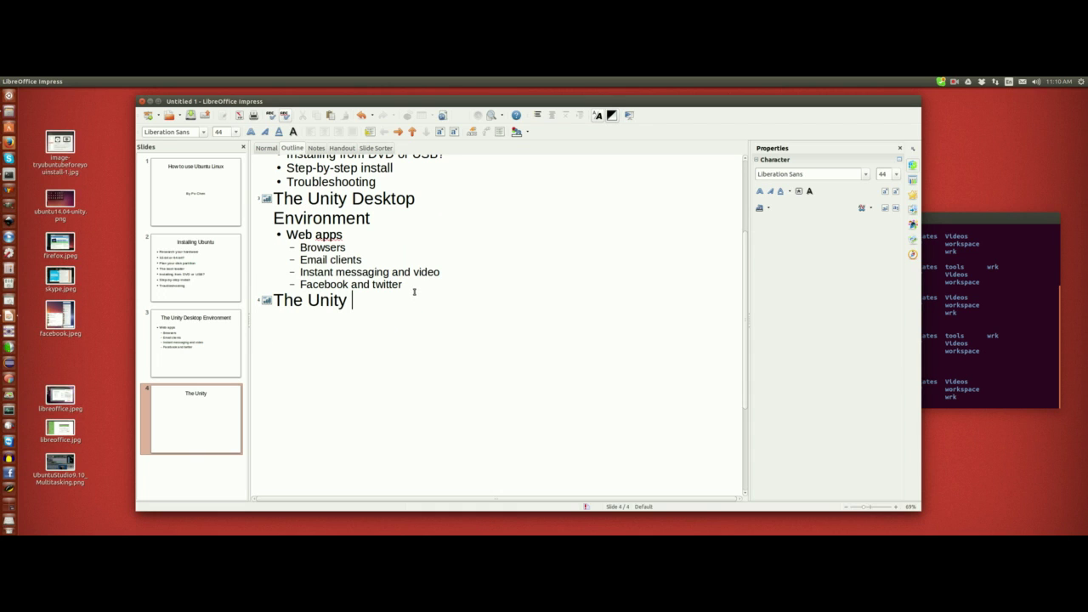
{"action": "type", "text": "Desktop En"}
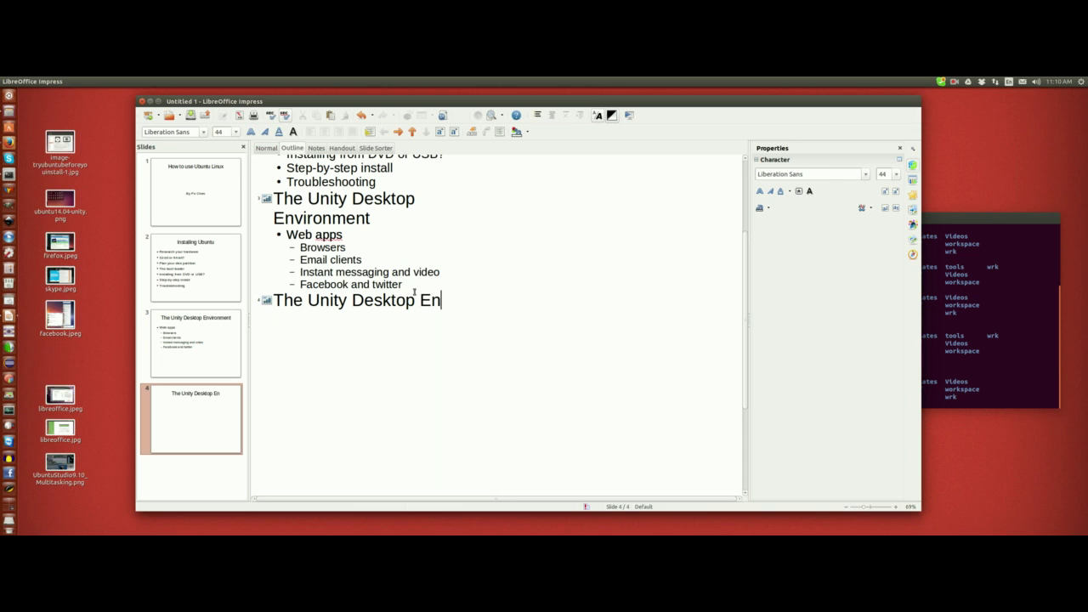
{"action": "type", "text": "vironment"}
{"action": "key", "text": "Return"}
{"action": "key", "text": "Tab"}
{"action": "type", "text": "Productivie"}
{"action": "key", "text": "BackSpace"}
{"action": "key", "text": "BackSpace"}
{"action": "type", "text": "ty"}
{"action": "key", "text": "BackSpace"}
{"action": "key", "text": "BackSpace"}
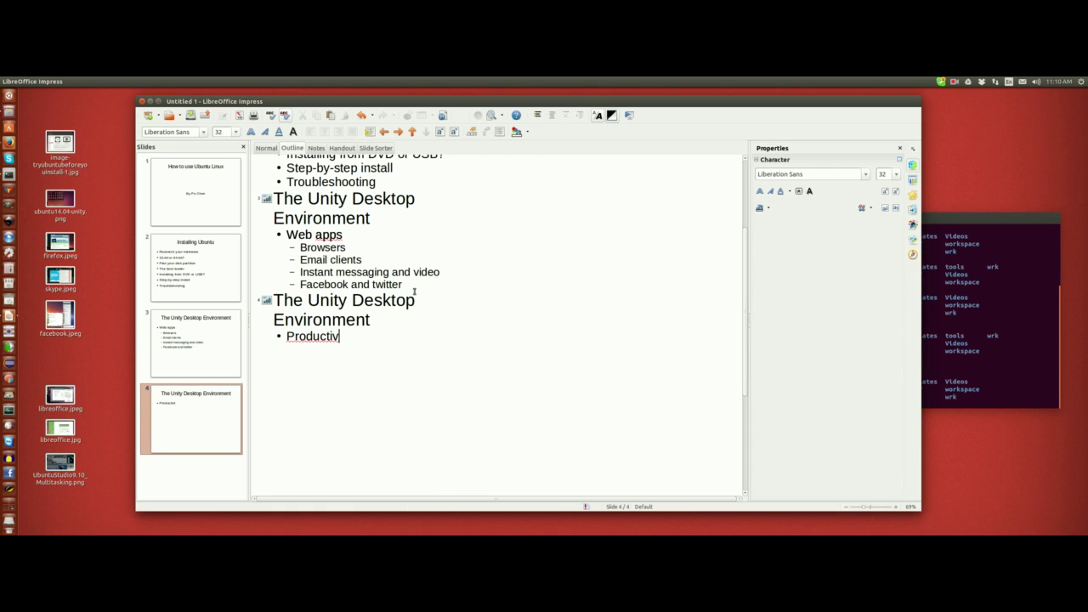
{"action": "type", "text": "ity apps"}
List Intro to LibreOffice, Writer and 'Calc Impress Base, Math, Draw' as sub-items, then promote to slide 5.
{"action": "key", "text": "Return"}
{"action": "key", "text": "Tab"}
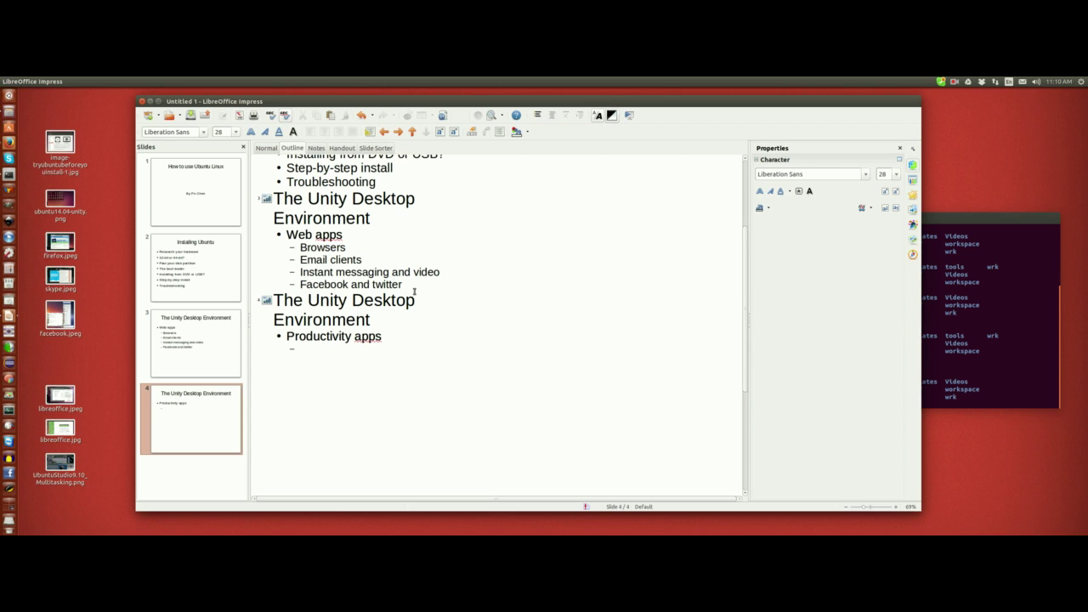
{"action": "type", "text": "Intro to LibreOffice"}
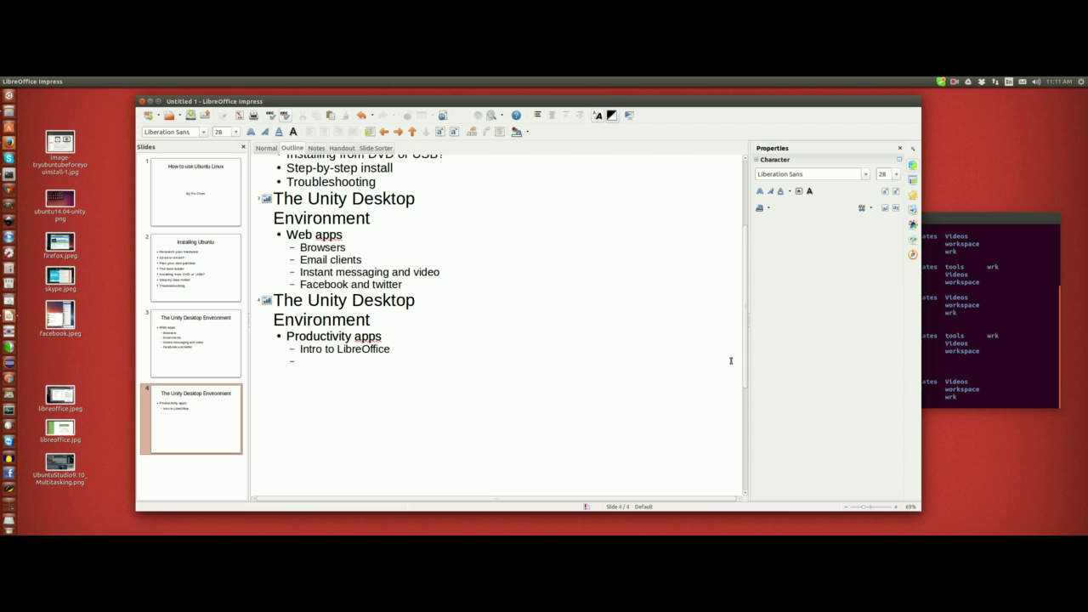
{"action": "type", "text": "Writter"}
{"action": "key", "text": "Return"}
{"action": "key", "text": "Delete"}
{"action": "key", "text": "Down"}
{"action": "type", "text": "Calc I"}
{"action": "type", "text": "mpress "}
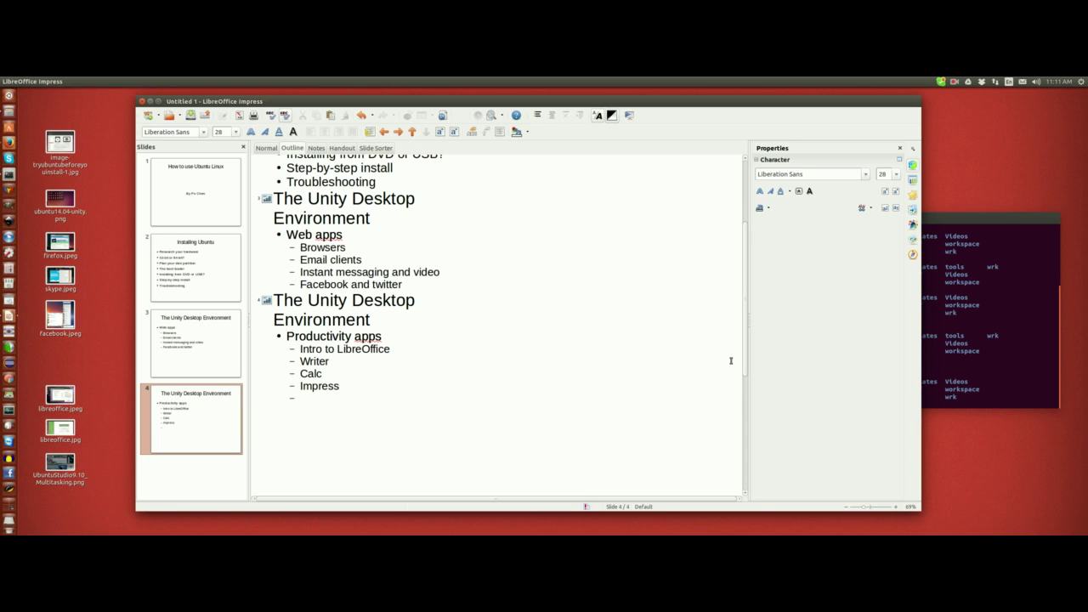
{"action": "type", "text": "Base, Math, Draw"}
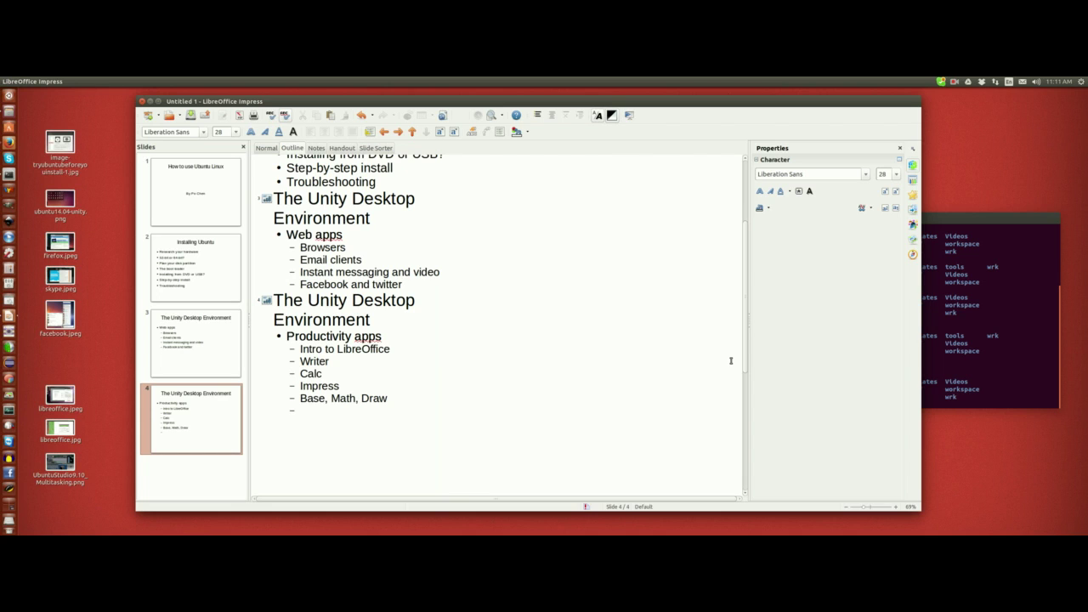
{"action": "key", "text": "shift+Tab"}
{"action": "key", "text": "shift+Tab"}
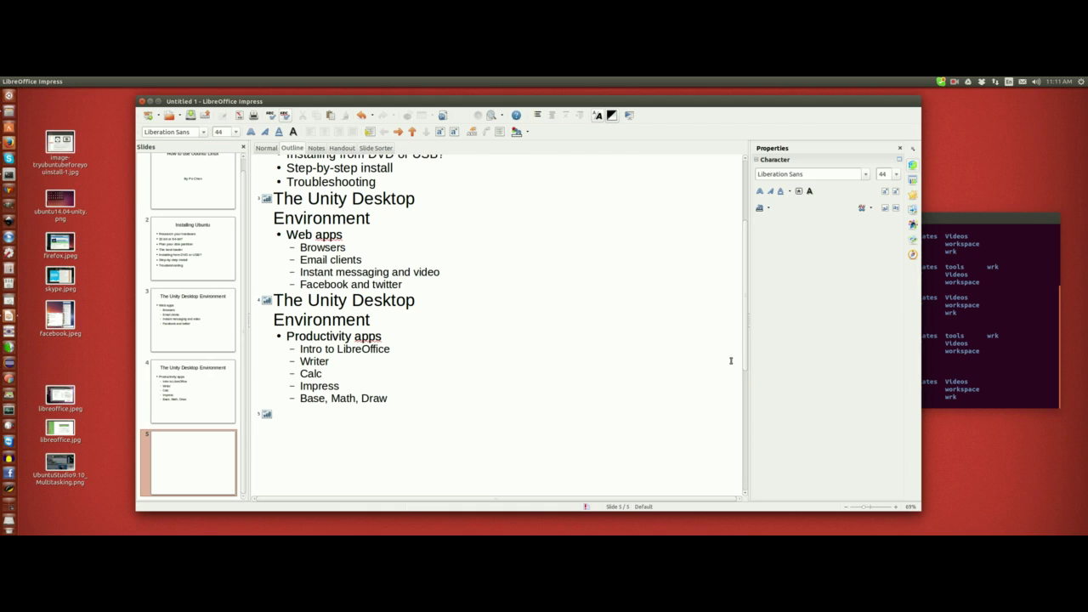
Title slide 5 'The Unity Desktop Environment' and add a 'Multimedia apps' bullet.
{"action": "type", "text": "The Unity Desktop Environment"}
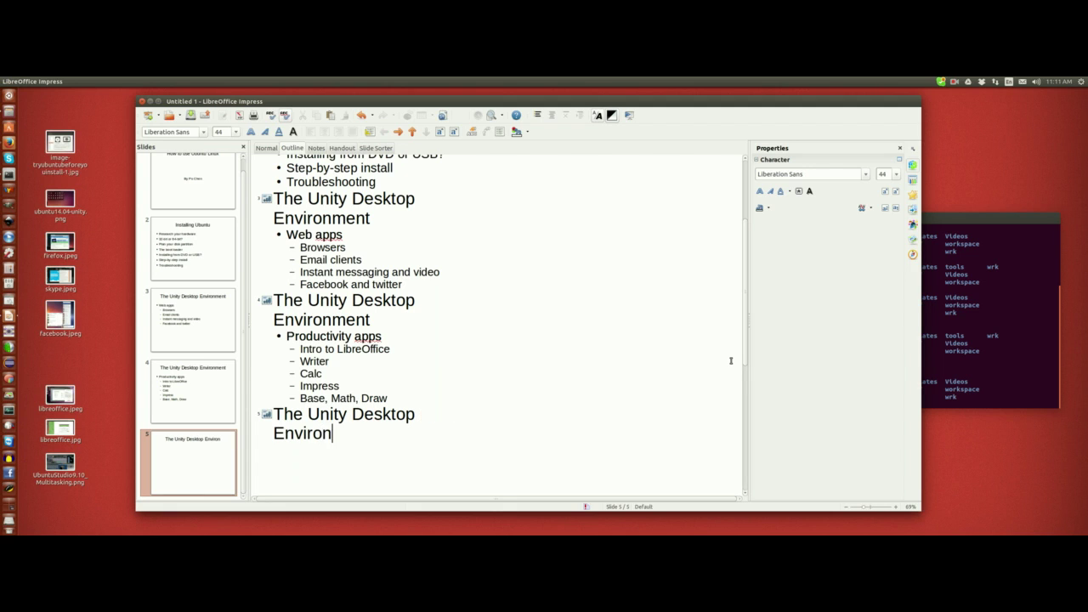
{"action": "key", "text": "Return"}
{"action": "key", "text": "Tab"}
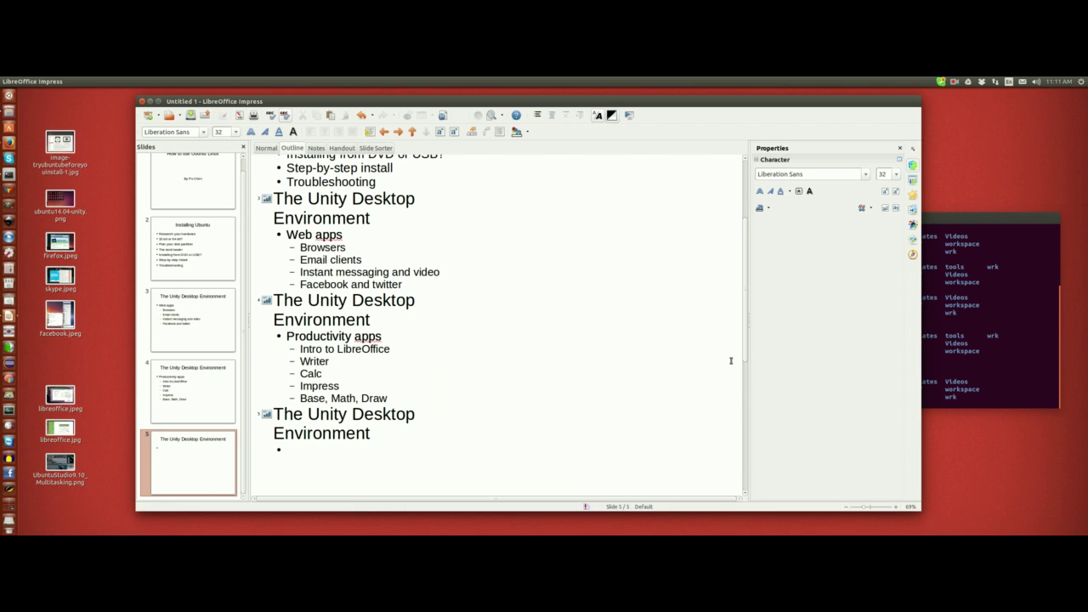
{"action": "type", "text": "Multimedia apps"}
List Music, Graphics manipulation, Digital cameras and Video as sub-items of Multimedia apps.
{"action": "key", "text": "Return"}
{"action": "key", "text": "Tab"}
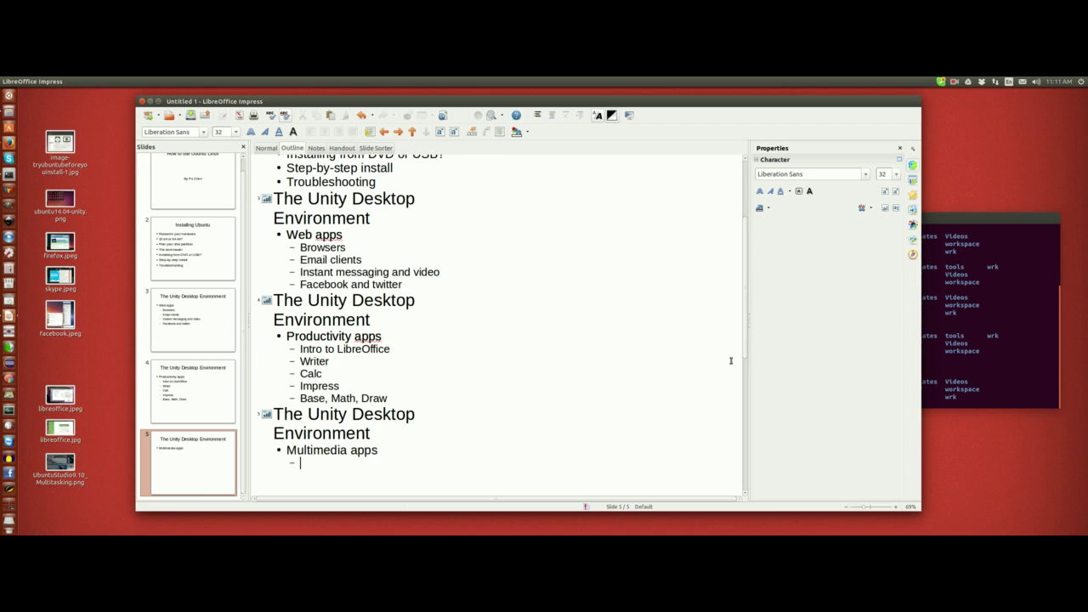
{"action": "type", "text": "Music "}
{"action": "type", "text": "Graphic"}
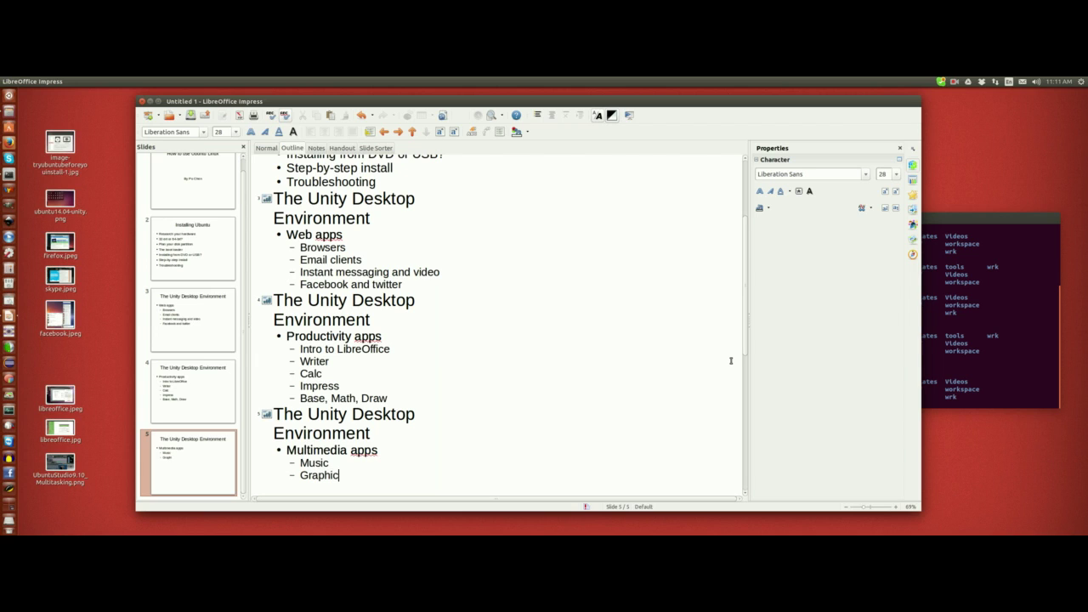
{"action": "type", "text": "s mani"}
{"action": "type", "text": "puta"}
{"action": "key", "text": "BackSpace"}
{"action": "key", "text": "BackSpace"}
{"action": "type", "text": "lationDigi"}
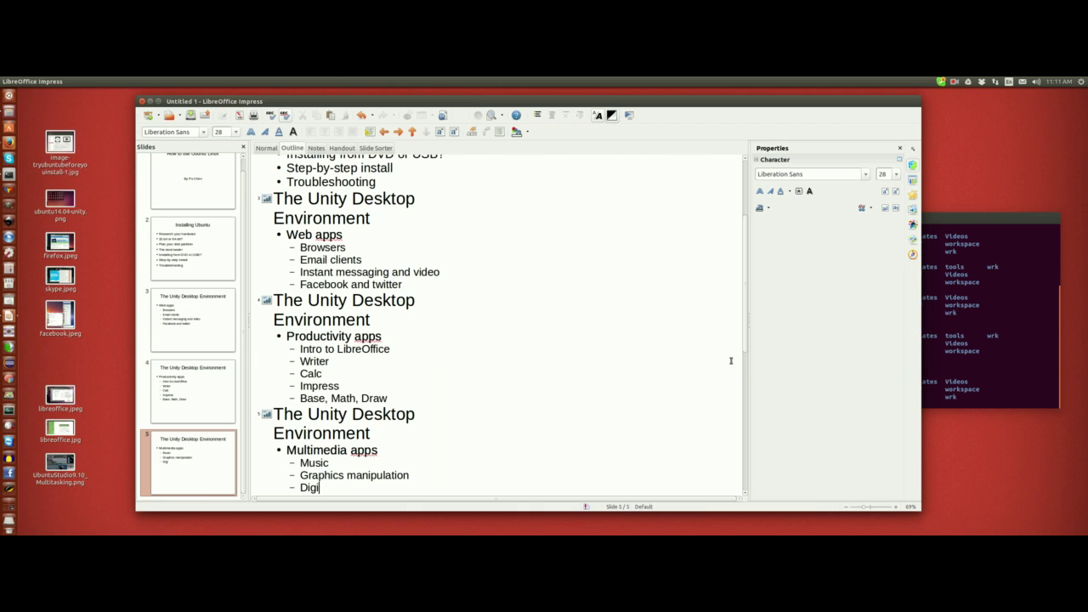
{"action": "type", "text": "tal cameras"}
{"action": "key", "text": "Return"}
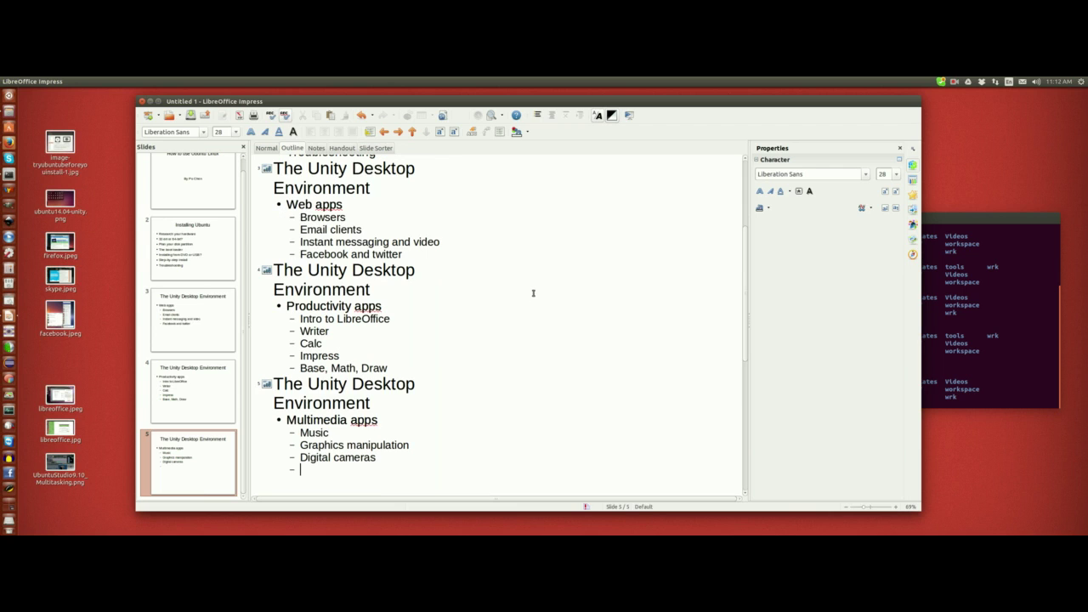
{"action": "type", "text": "Video"}
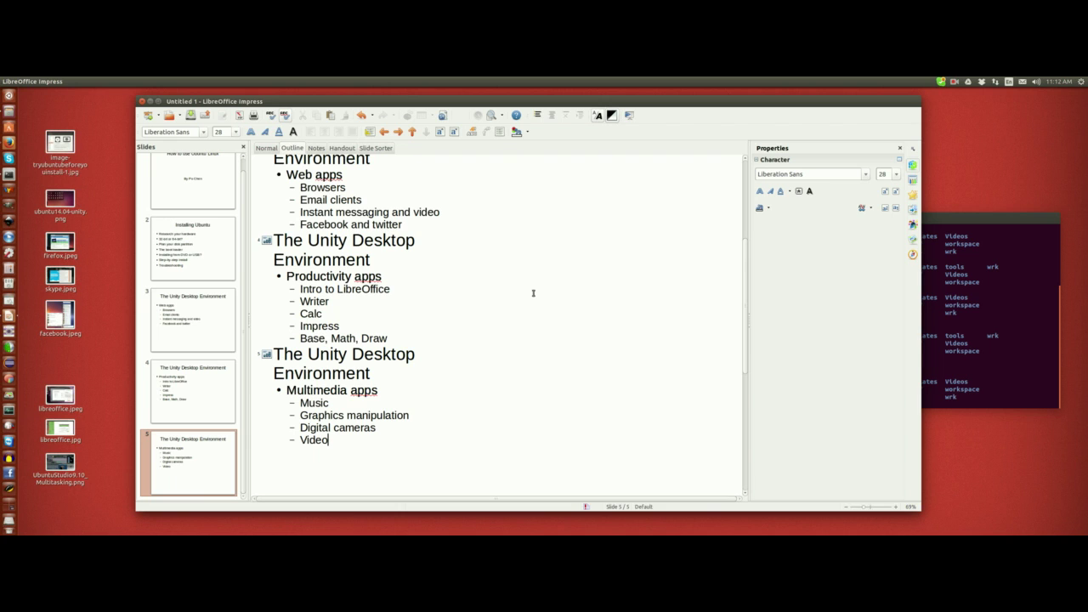
{"action": "scroll", "coordinate": [417, 371], "scroll_direction": "down", "scroll_amount": 1}
{"action": "scroll", "coordinate": [377, 377], "scroll_direction": "up", "scroll_amount": 1}
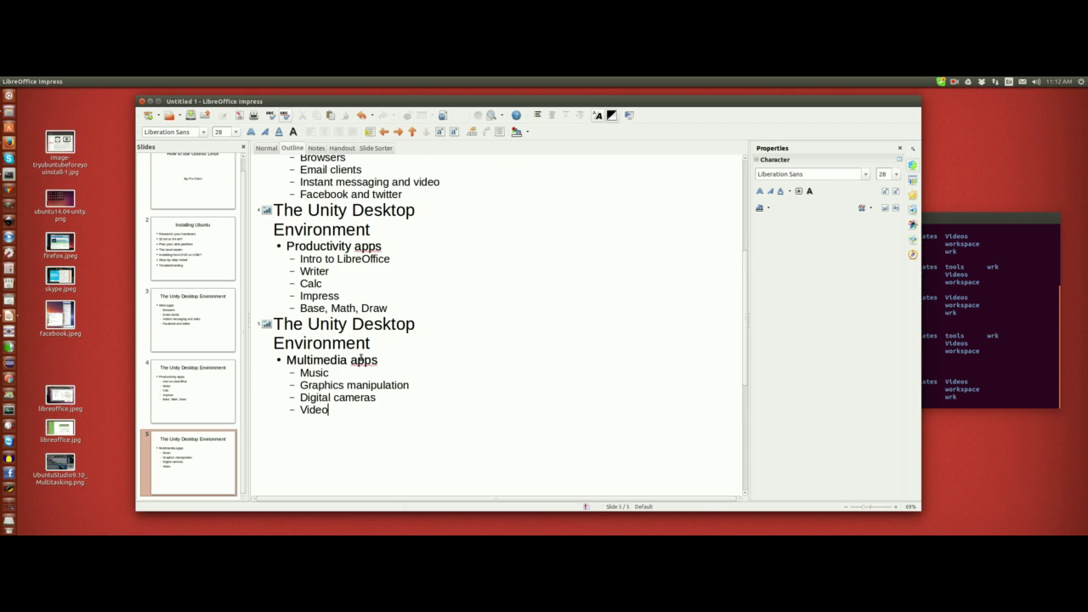
{"action": "scroll", "coordinate": [391, 348], "scroll_direction": "up", "scroll_amount": 3}
{"action": "scroll", "coordinate": [408, 335], "scroll_direction": "up", "scroll_amount": 1}
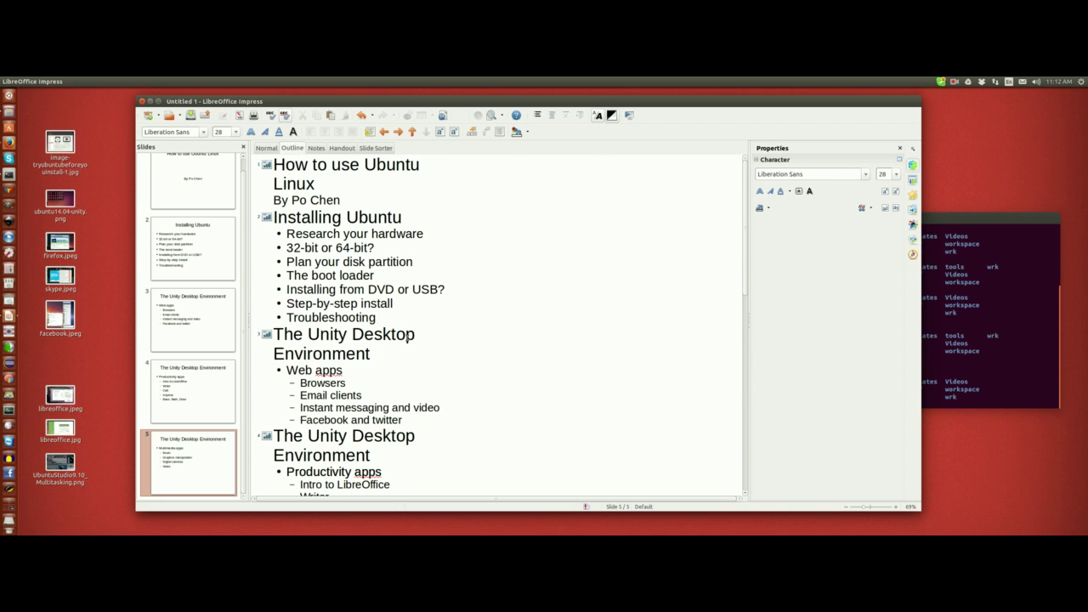
{"action": "scroll", "coordinate": [391, 255], "scroll_direction": "down", "scroll_amount": 3}
{"action": "scroll", "coordinate": [405, 415], "scroll_direction": "up", "scroll_amount": 2}
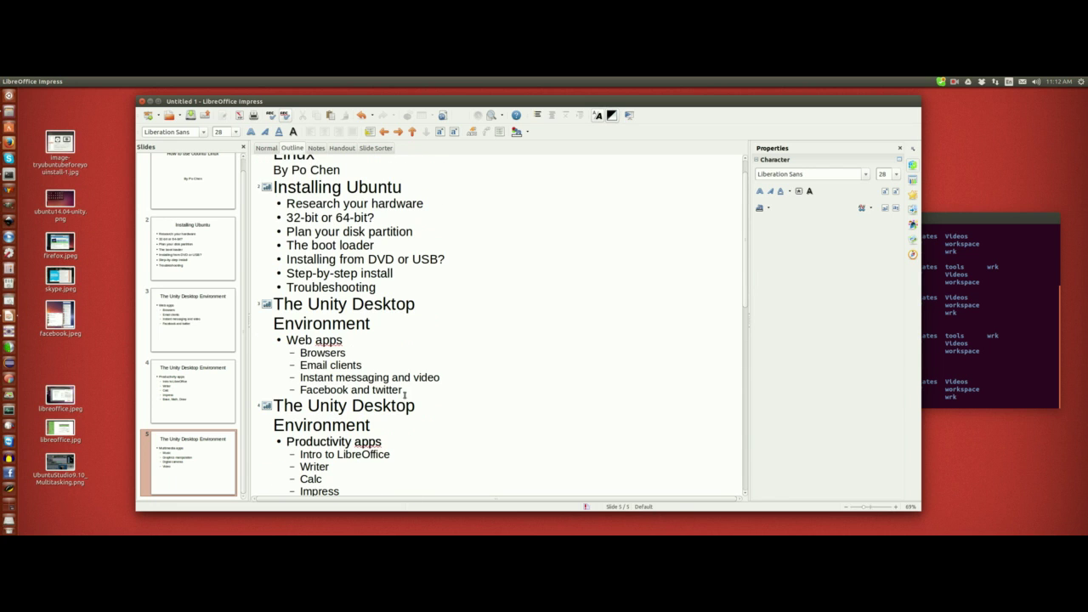
{"action": "scroll", "coordinate": [307, 322], "scroll_direction": "up", "scroll_amount": 1}
{"action": "scroll", "coordinate": [206, 230], "scroll_direction": "up", "scroll_amount": 1}
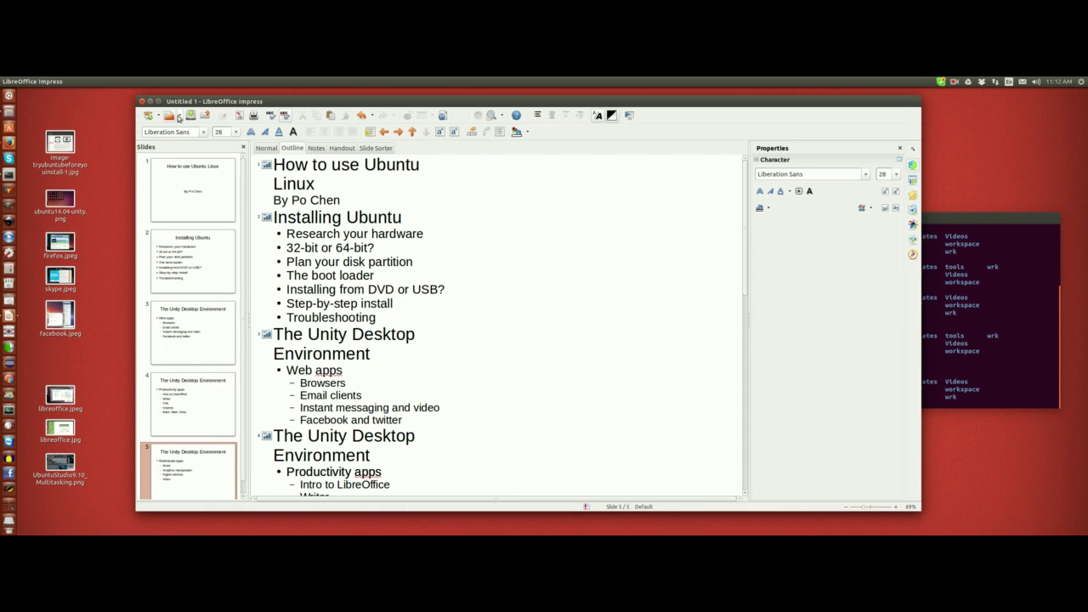
{"action": "left_click_drag", "start_coordinate": [255, 103], "coordinate": [241, 103]}
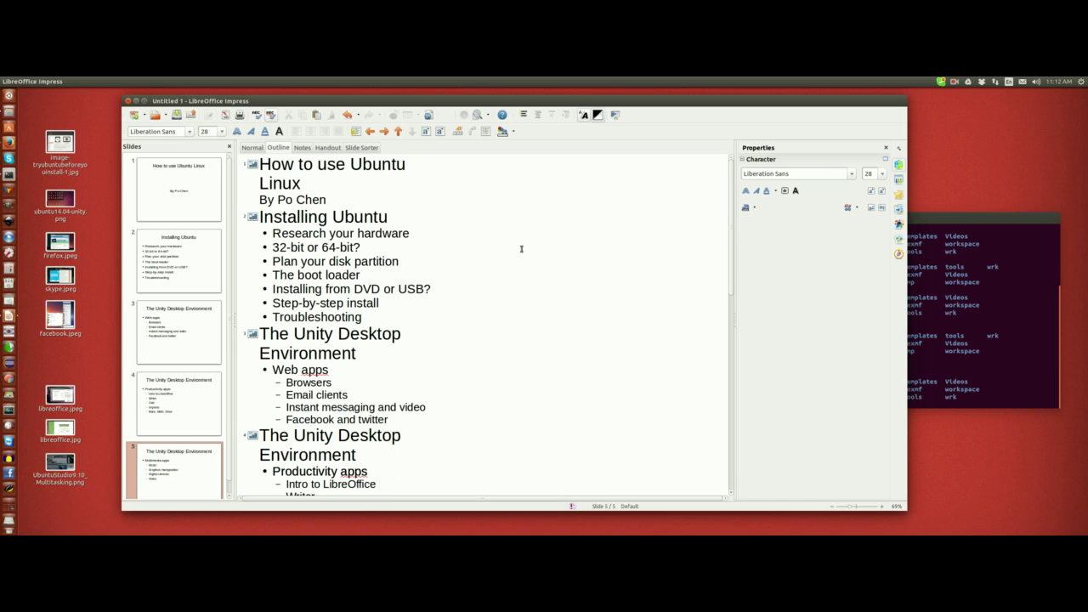
Use Save As to store the presentation in the Desktop folder as UbuntuUnity.
{"action": "mouse_move", "coordinate": [92, 82]}
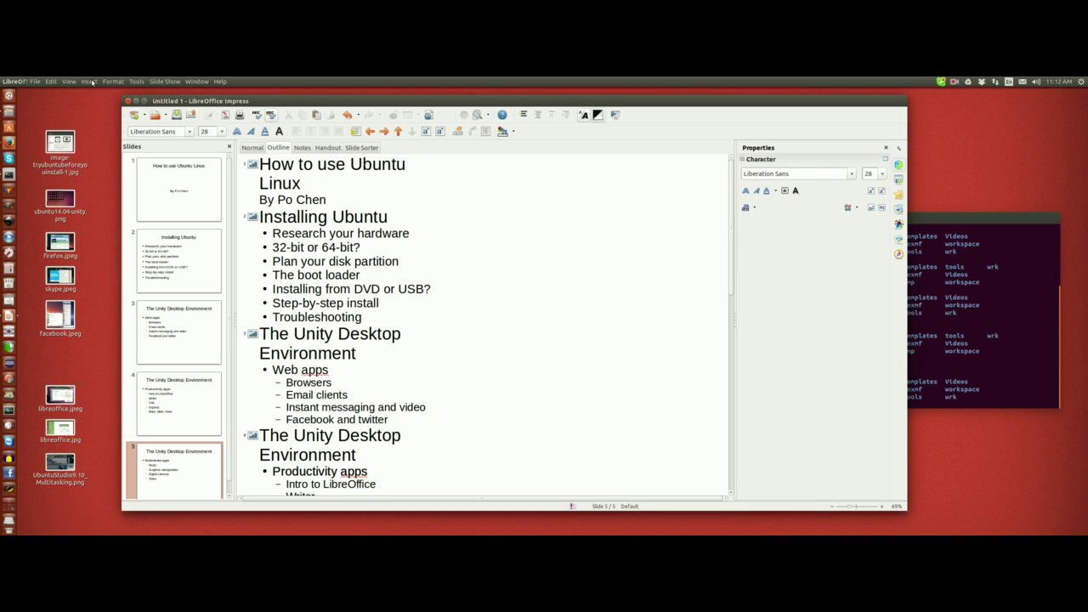
{"action": "left_click", "coordinate": [38, 82]}
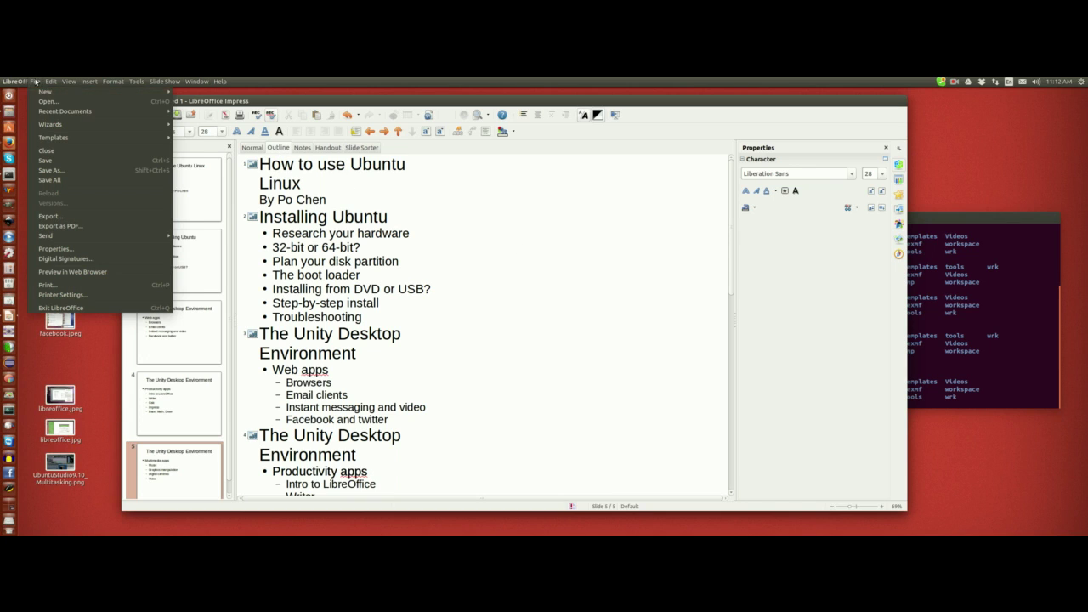
{"action": "left_click", "coordinate": [46, 170]}
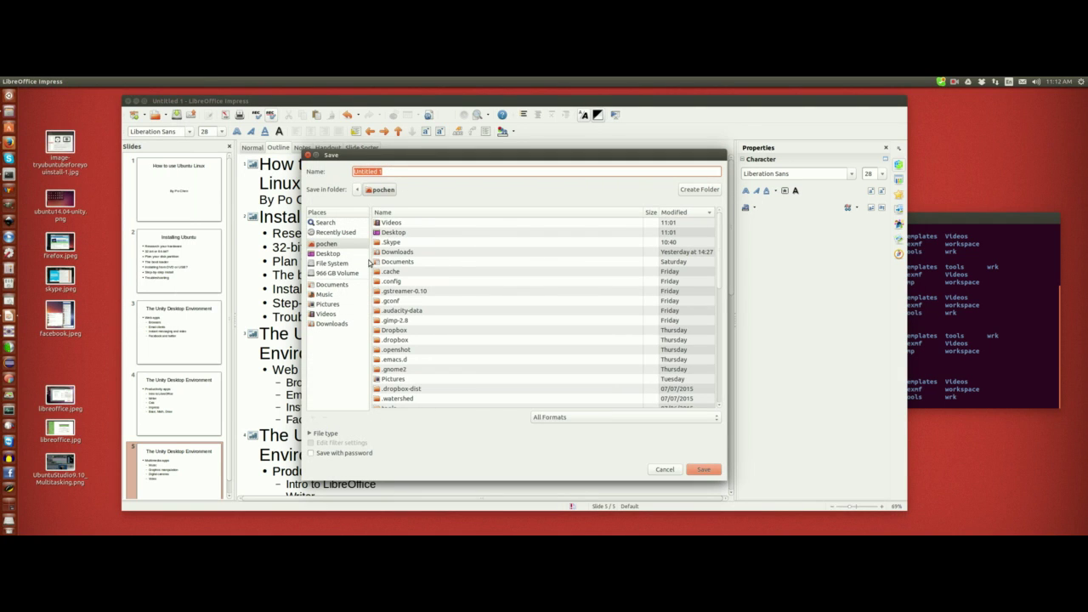
{"action": "left_click", "coordinate": [329, 255]}
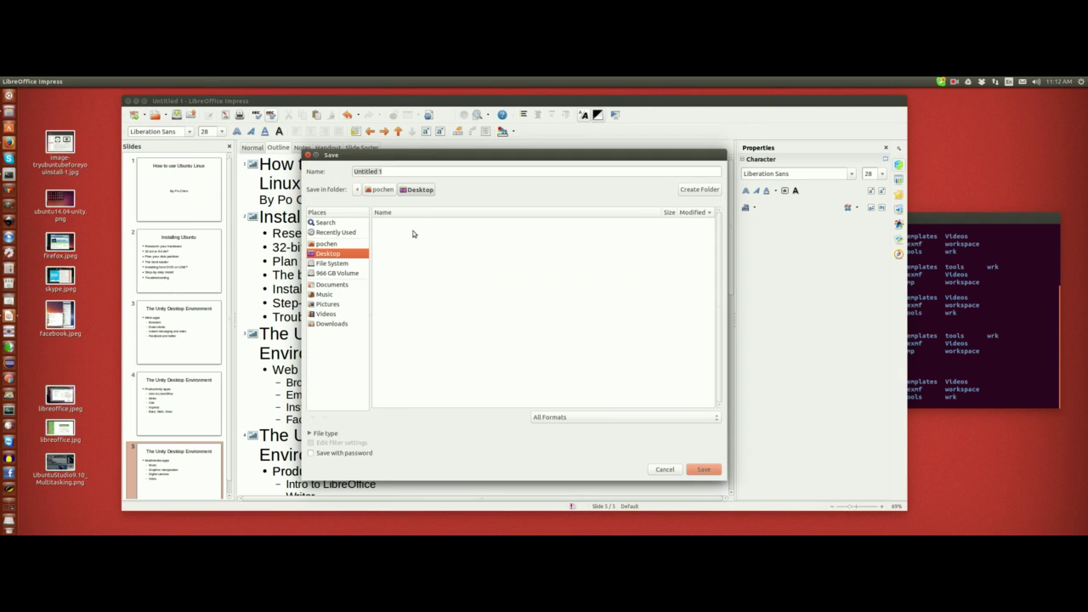
{"action": "triple_click", "coordinate": [420, 174]}
{"action": "type", "text": "U"}
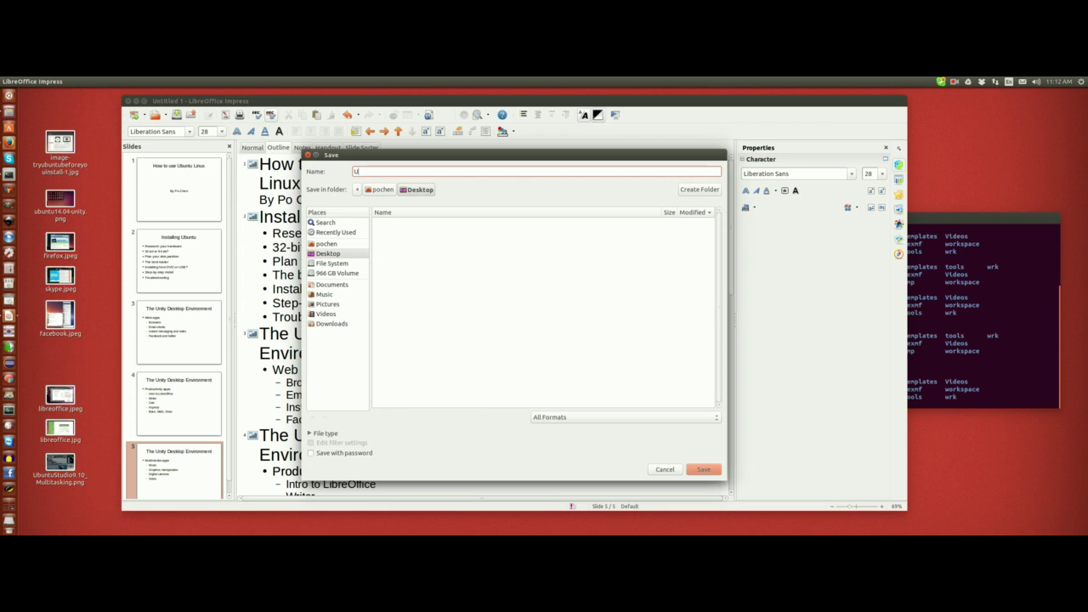
{"action": "type", "text": "buntuUnity"}
{"action": "key", "text": "Return"}
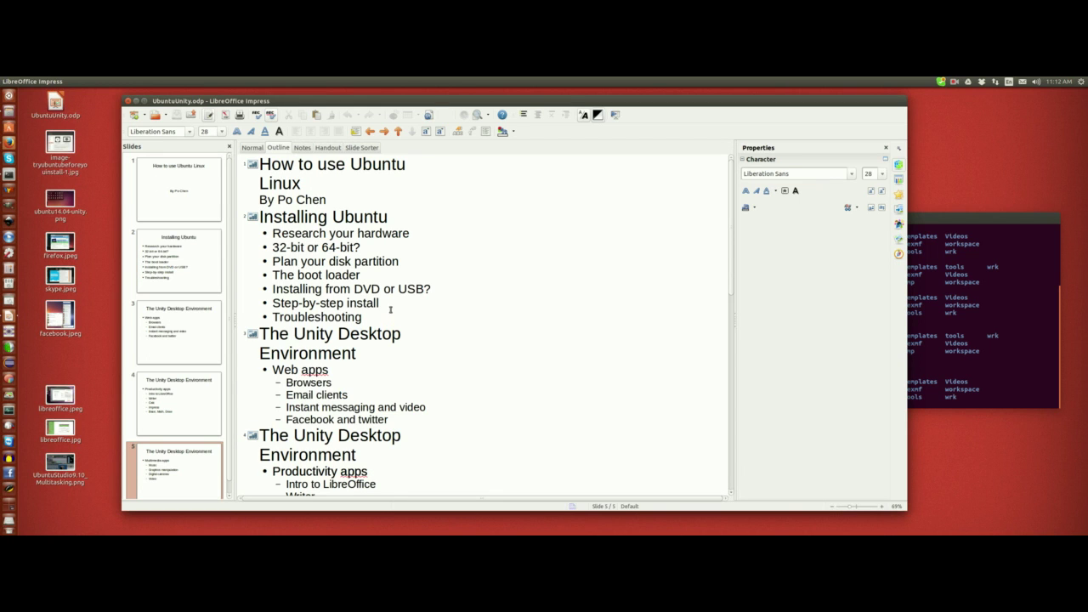
{"action": "scroll", "coordinate": [396, 312], "scroll_direction": "down", "scroll_amount": 5}
{"action": "scroll", "coordinate": [399, 313], "scroll_direction": "up", "scroll_amount": 4}
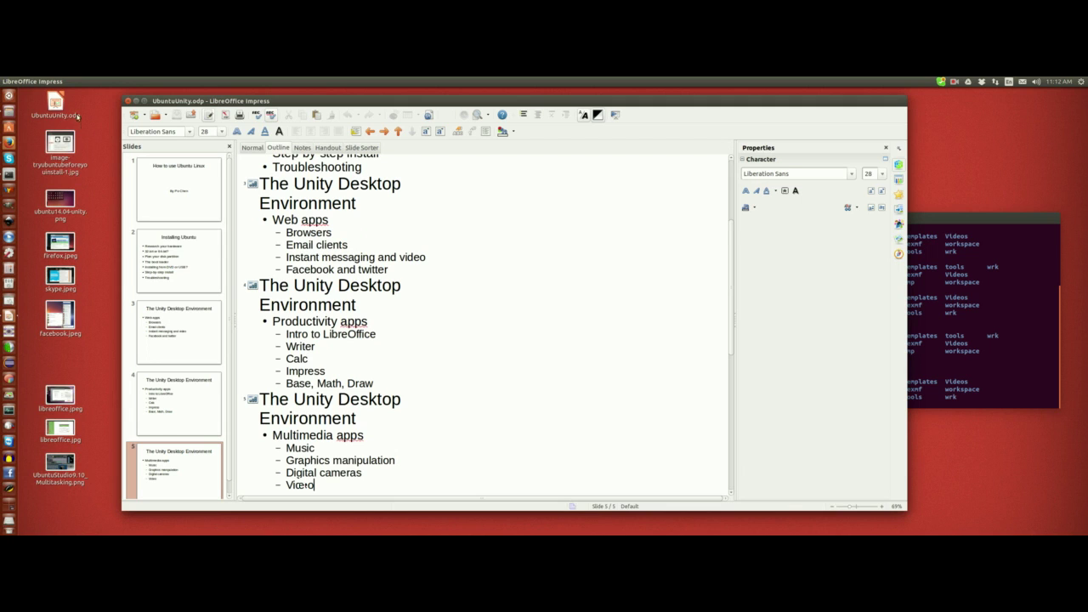
{"action": "scroll", "coordinate": [297, 305], "scroll_direction": "up", "scroll_amount": 4}
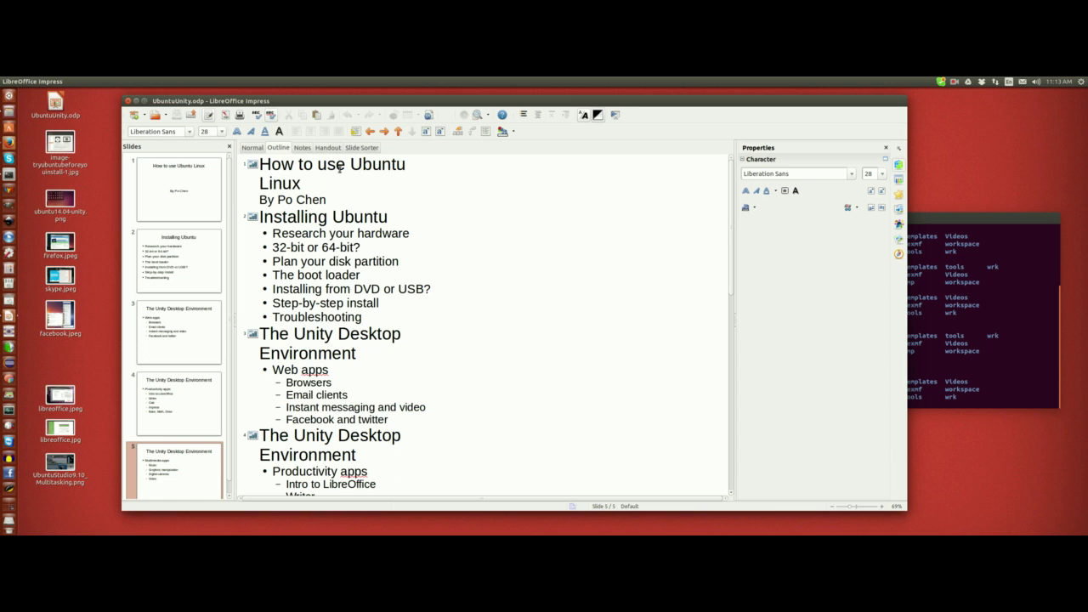
{"action": "scroll", "coordinate": [357, 196], "scroll_direction": "down", "scroll_amount": 3}
{"action": "scroll", "coordinate": [368, 201], "scroll_direction": "up", "scroll_amount": 3}
Switch to Slide Sorter, insert a new slide after slide 2, then delete it.
{"action": "left_click", "coordinate": [361, 150]}
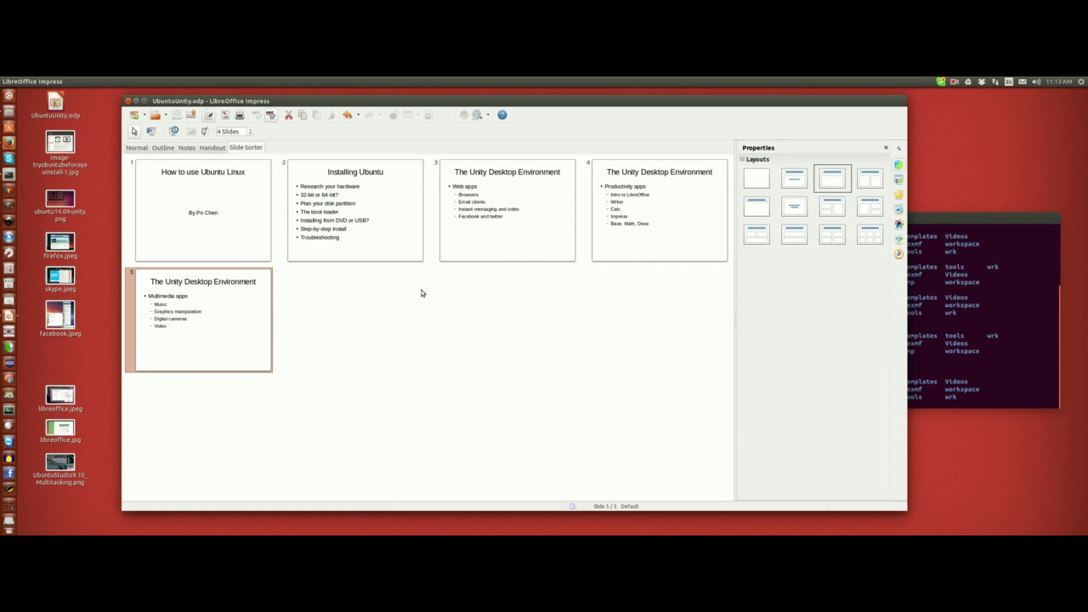
{"action": "right_click", "coordinate": [278, 231]}
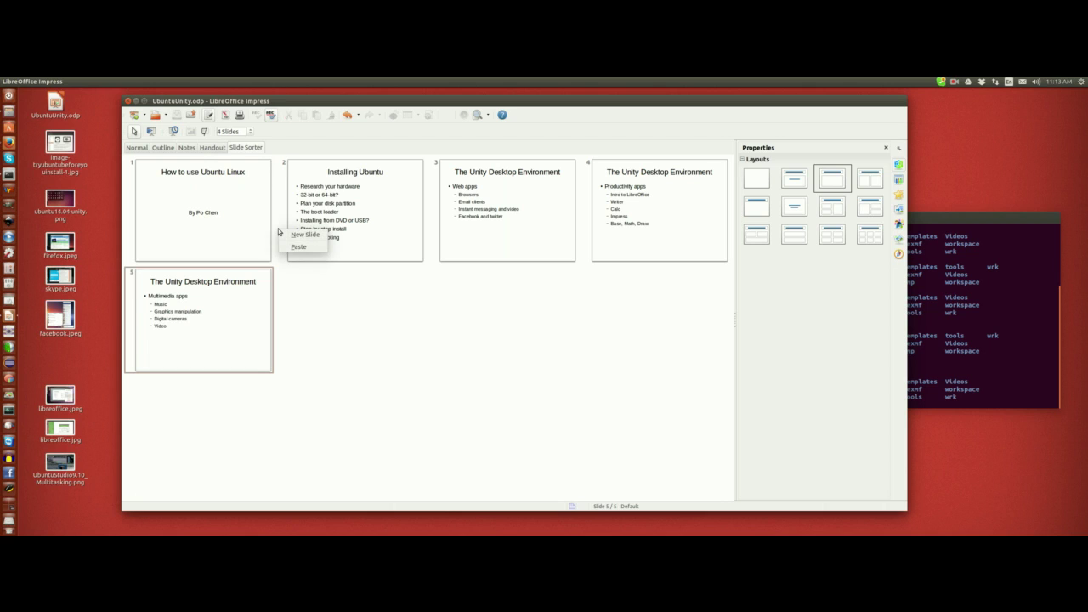
{"action": "right_click", "coordinate": [431, 221]}
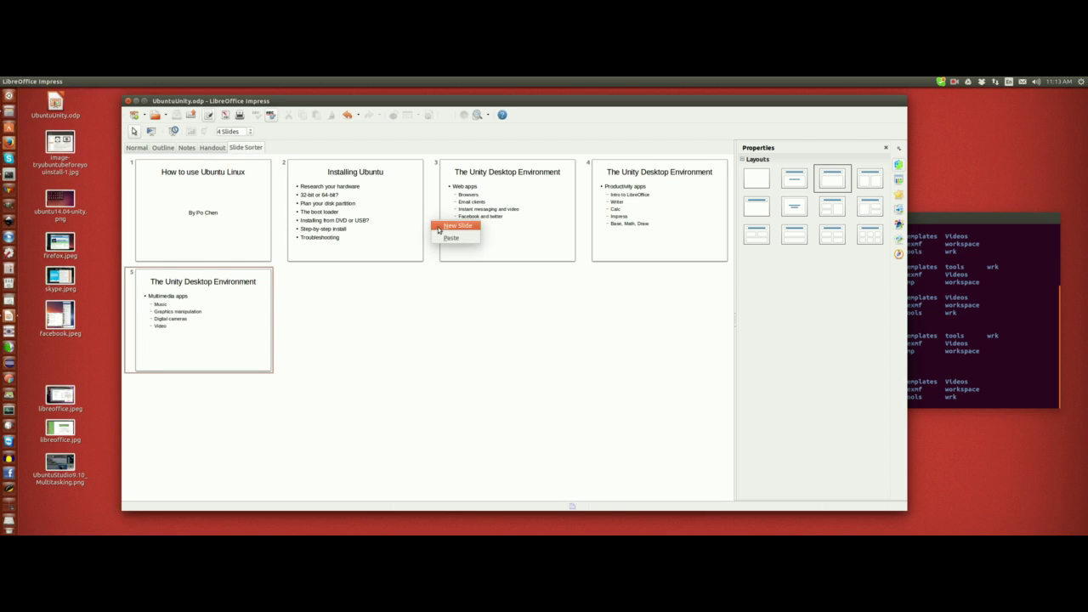
{"action": "left_click", "coordinate": [441, 227]}
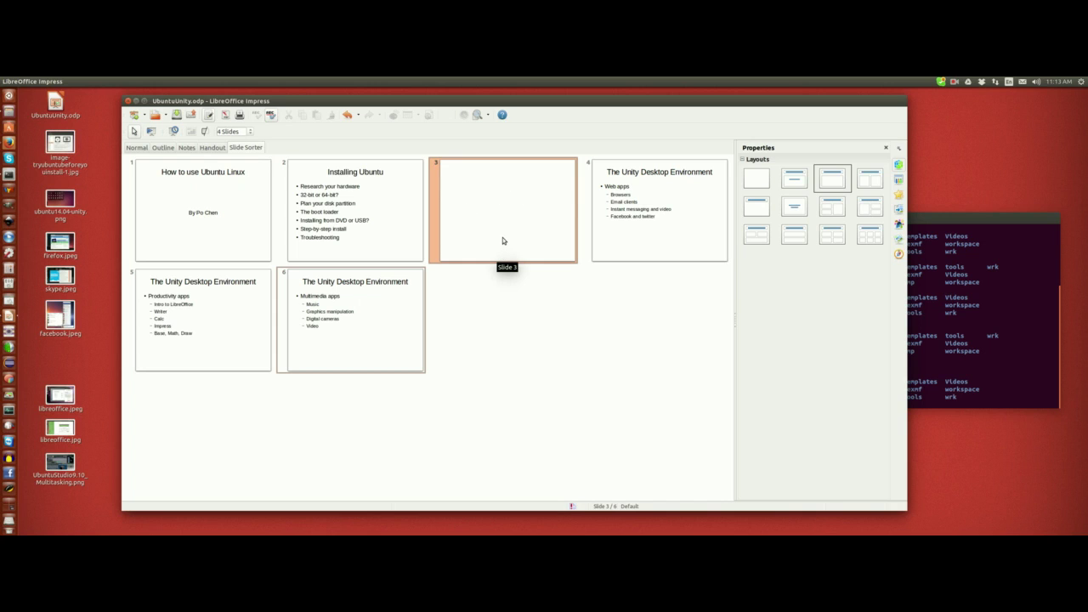
{"action": "key", "text": "Delete"}
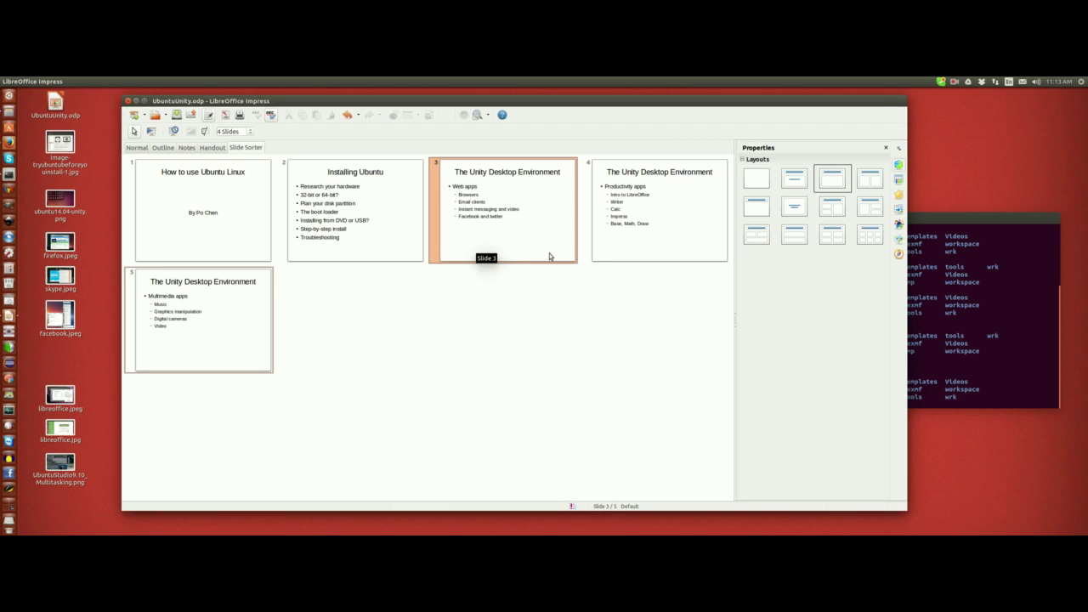
Dismiss slide 3's context menu and add slide 2 to the selection.
{"action": "right_click", "coordinate": [534, 259]}
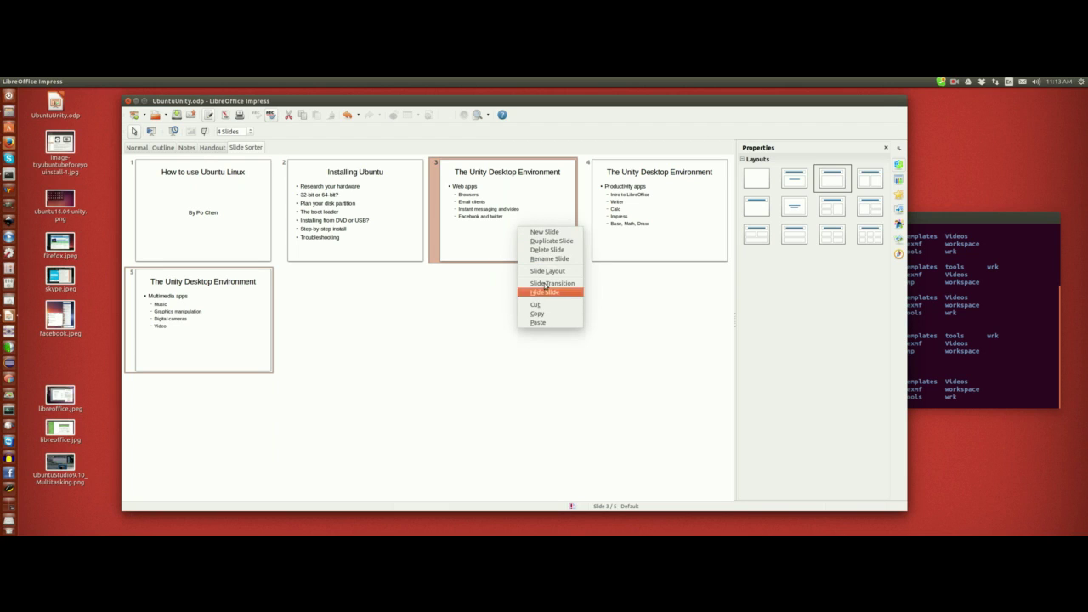
{"action": "left_click", "coordinate": [417, 321]}
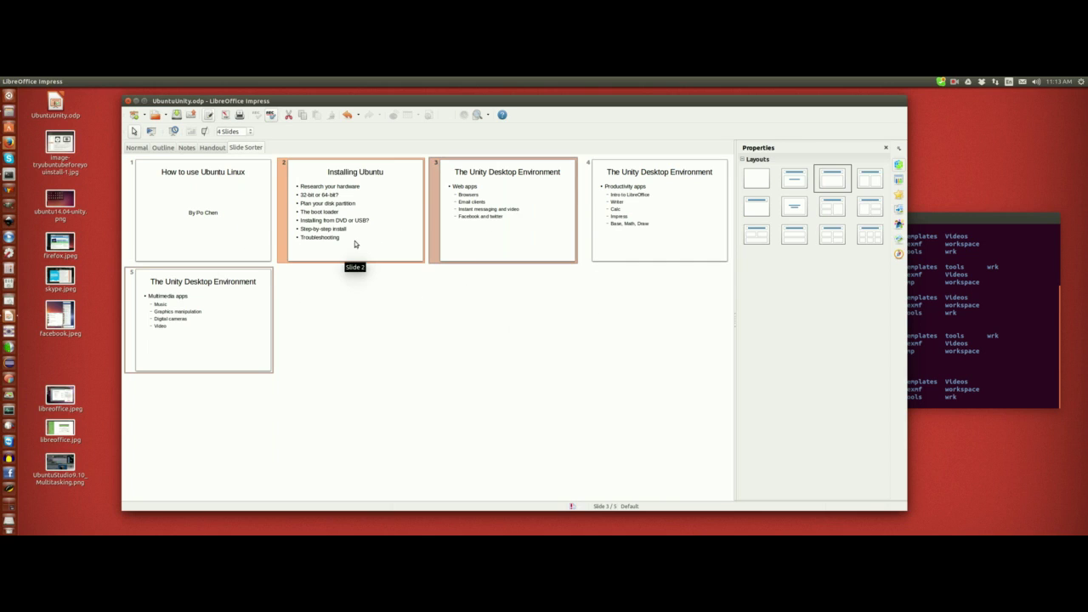
{"action": "left_click", "coordinate": [285, 243], "text": "ctrl"}
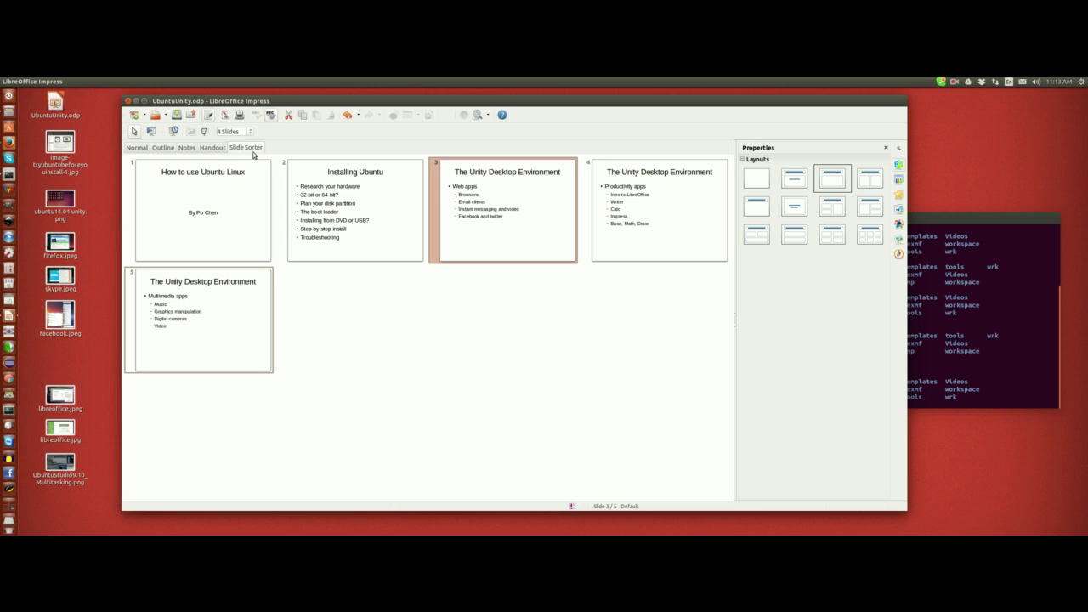
View slide 3 in Notes view, then the six-frame Handout page, then return to Normal.
{"action": "left_click", "coordinate": [186, 148]}
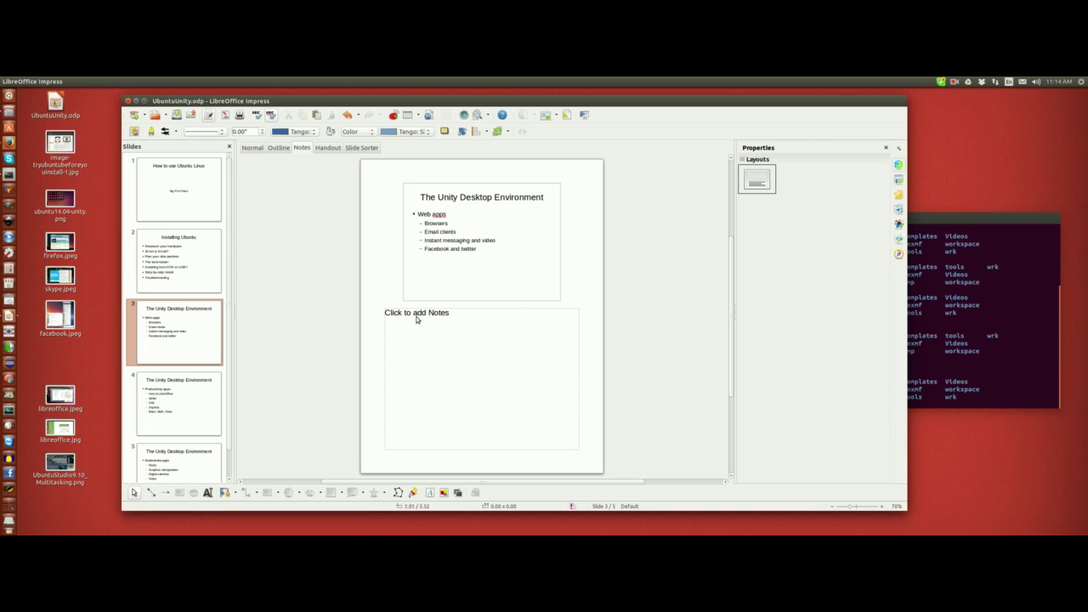
{"action": "left_click", "coordinate": [328, 147]}
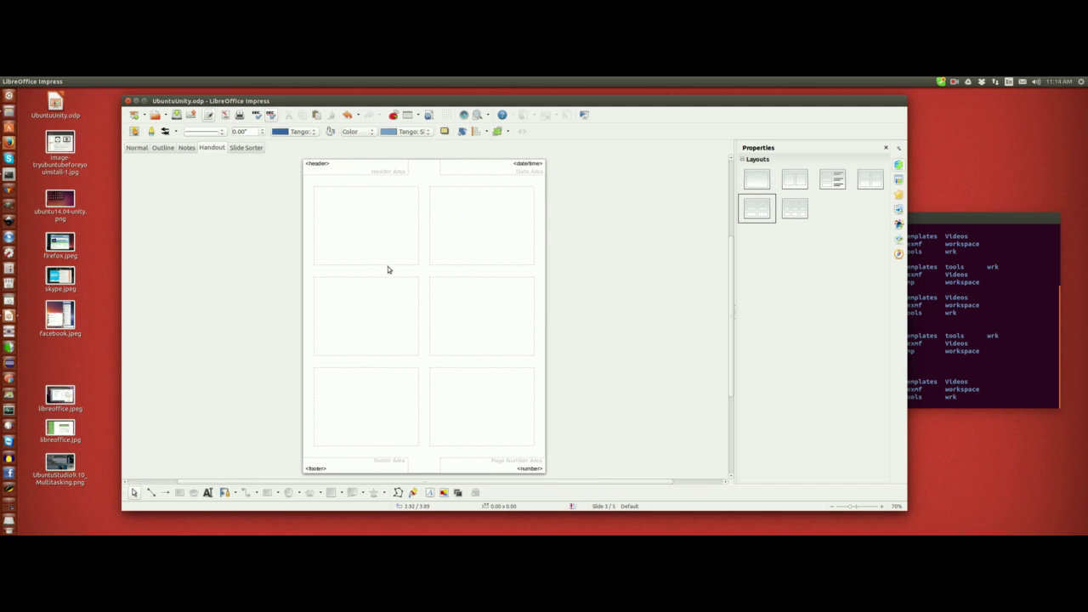
{"action": "scroll", "coordinate": [465, 308], "scroll_direction": "down", "scroll_amount": 5}
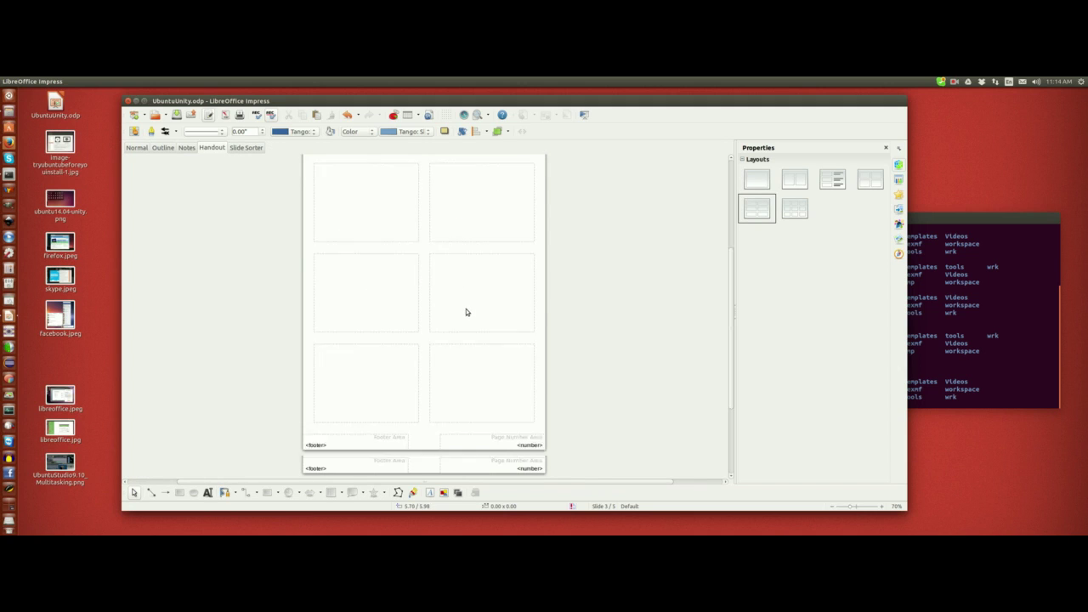
{"action": "scroll", "coordinate": [467, 328], "scroll_direction": "up", "scroll_amount": 4}
{"action": "scroll", "coordinate": [468, 321], "scroll_direction": "up", "scroll_amount": 4}
{"action": "scroll", "coordinate": [484, 247], "scroll_direction": "down", "scroll_amount": 4}
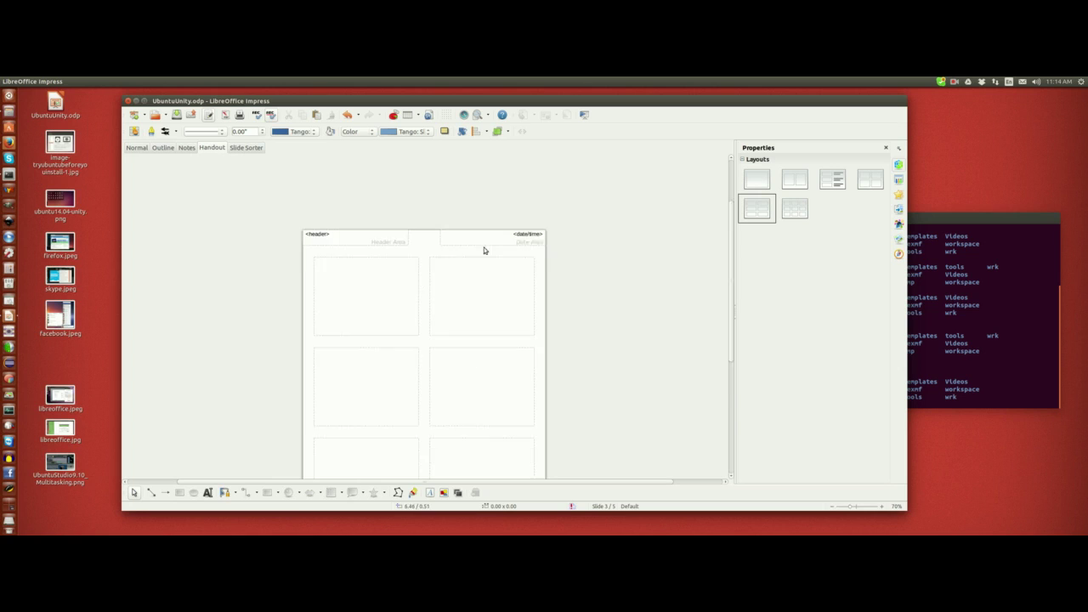
{"action": "scroll", "coordinate": [413, 313], "scroll_direction": "up", "scroll_amount": 2}
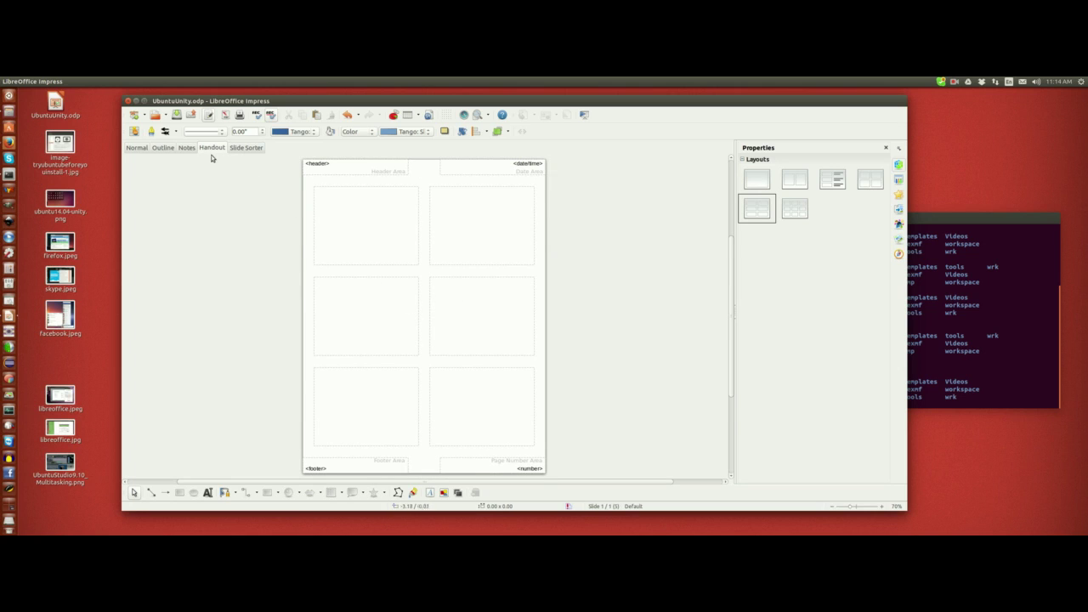
{"action": "left_click", "coordinate": [138, 150]}
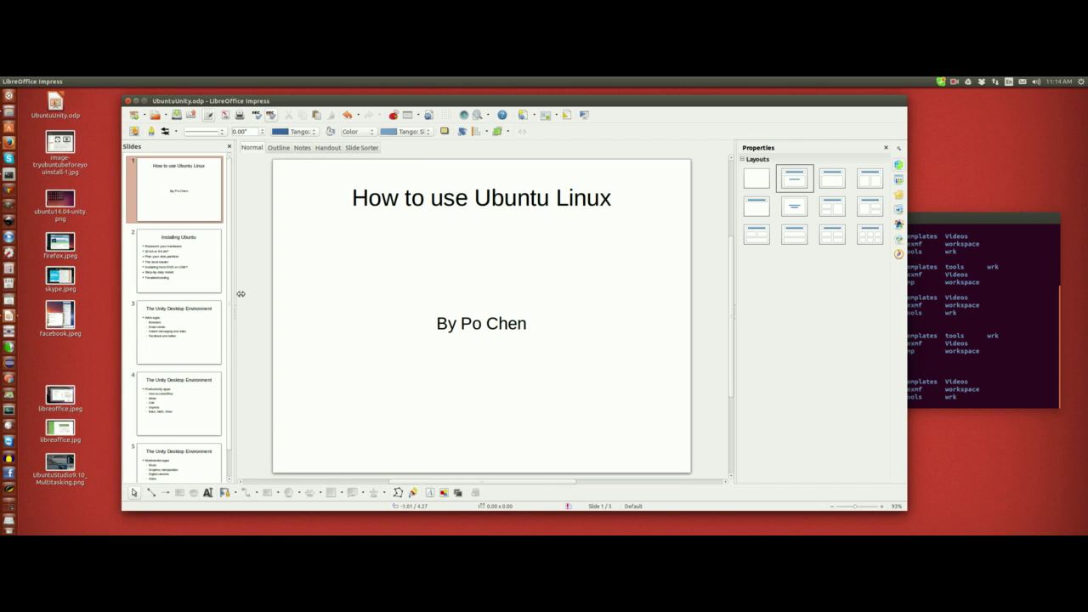
Switch to Slide Sorter and try selecting slides 2–5 and slides 2 and 4.
{"action": "scroll", "coordinate": [197, 306], "scroll_direction": "down", "scroll_amount": 1}
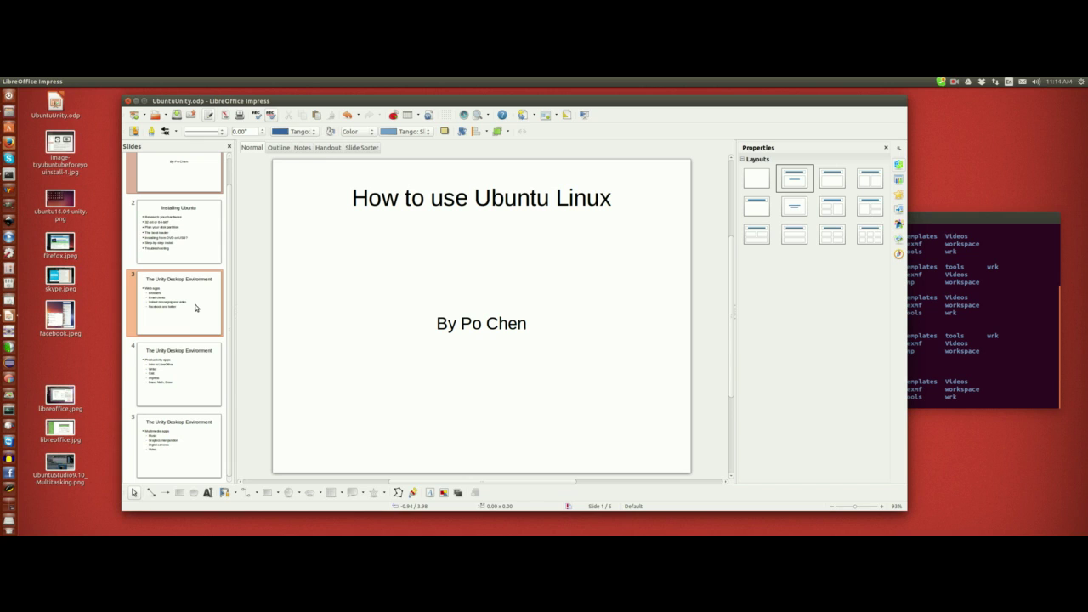
{"action": "left_click", "coordinate": [364, 149]}
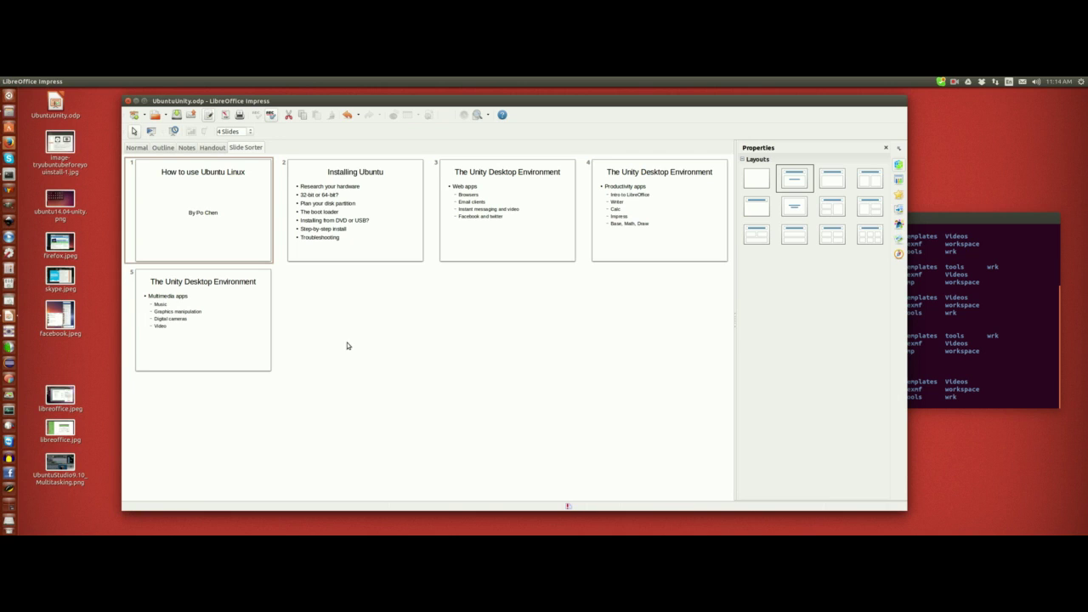
{"action": "left_click", "coordinate": [389, 239]}
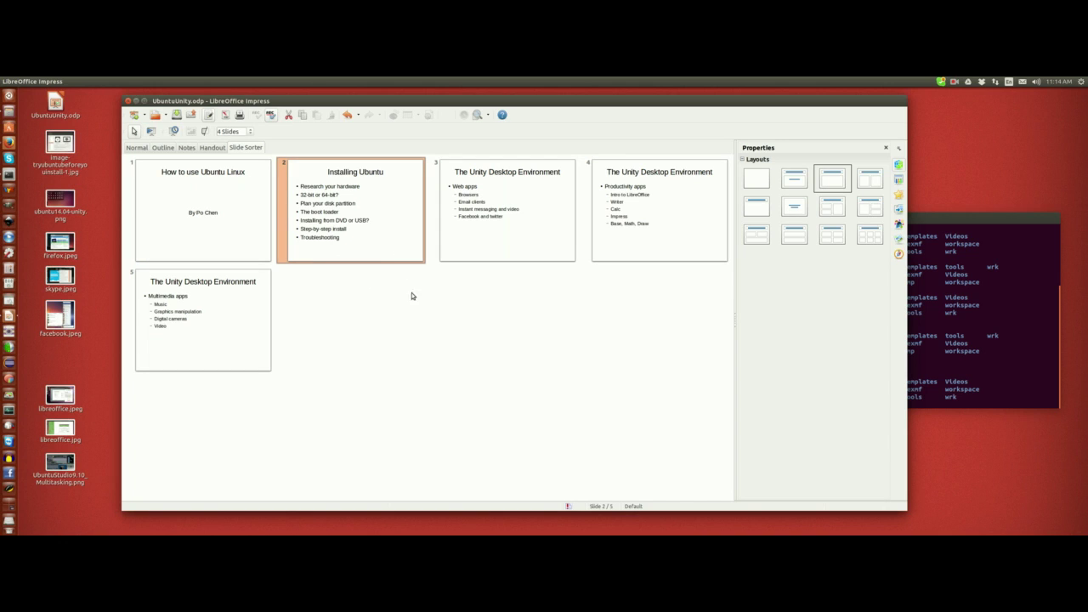
{"action": "left_click", "coordinate": [226, 340], "text": "shift"}
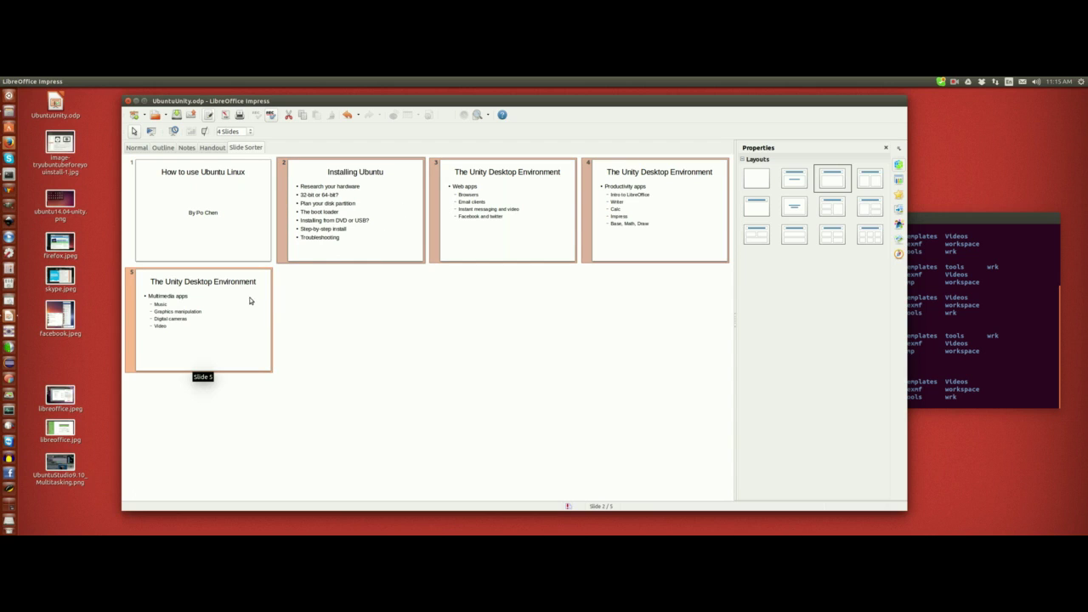
{"action": "left_click", "coordinate": [352, 335]}
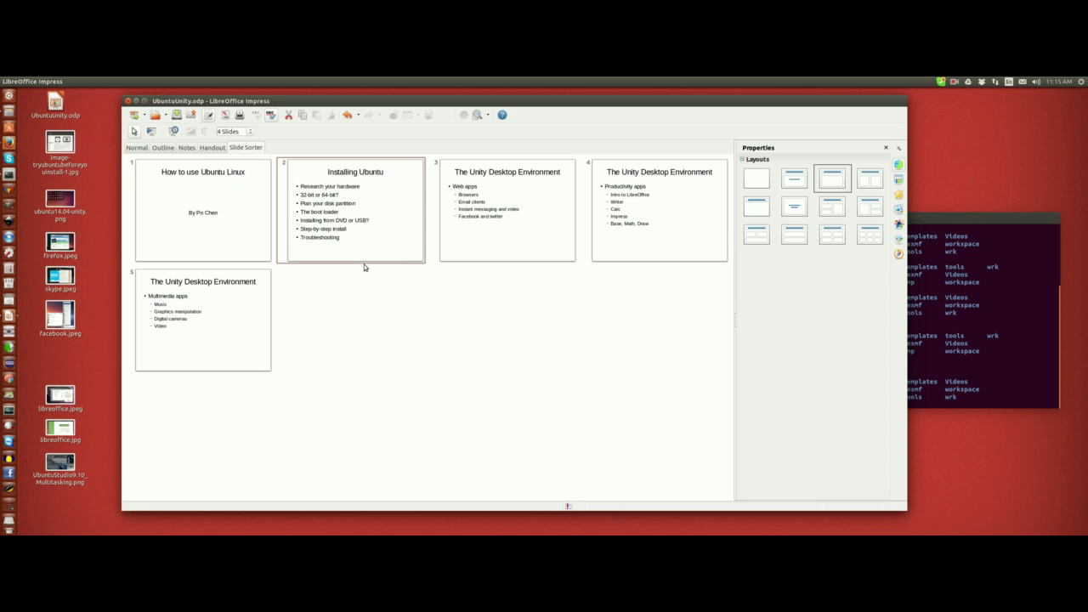
{"action": "left_click", "coordinate": [364, 238]}
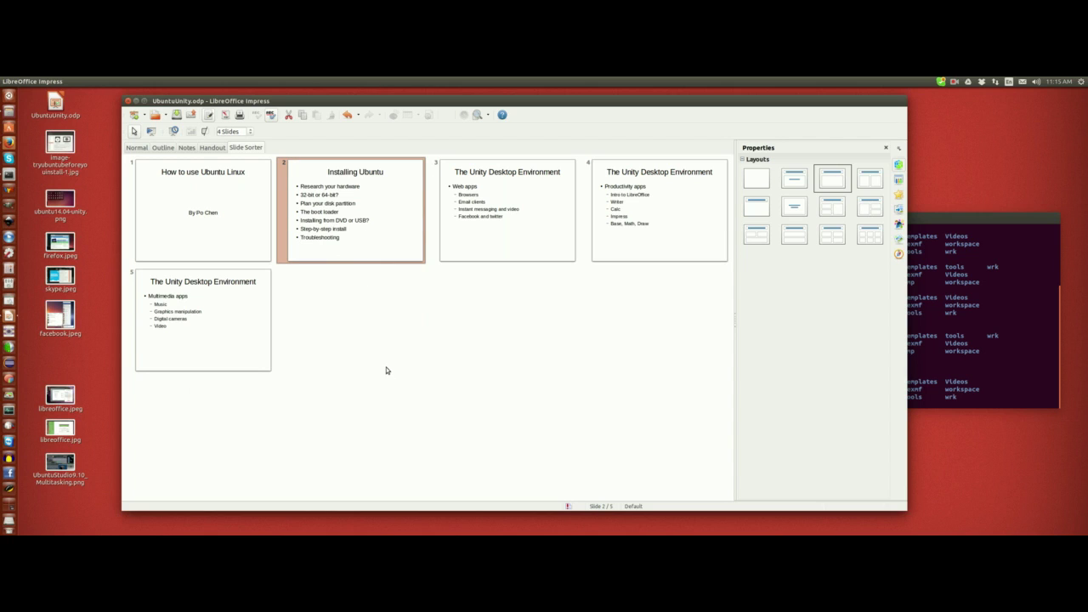
{"action": "left_click", "coordinate": [616, 239], "text": "ctrl"}
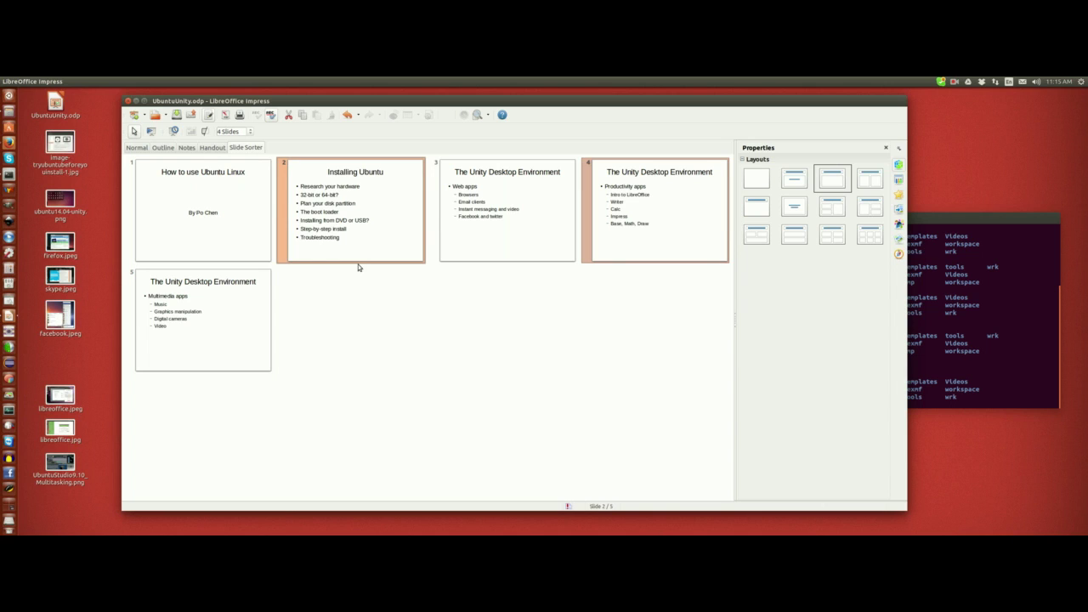
Clear the selection, then select slide 2 and Shift-click slide 5 to select slides 2–5.
{"action": "left_click", "coordinate": [421, 299]}
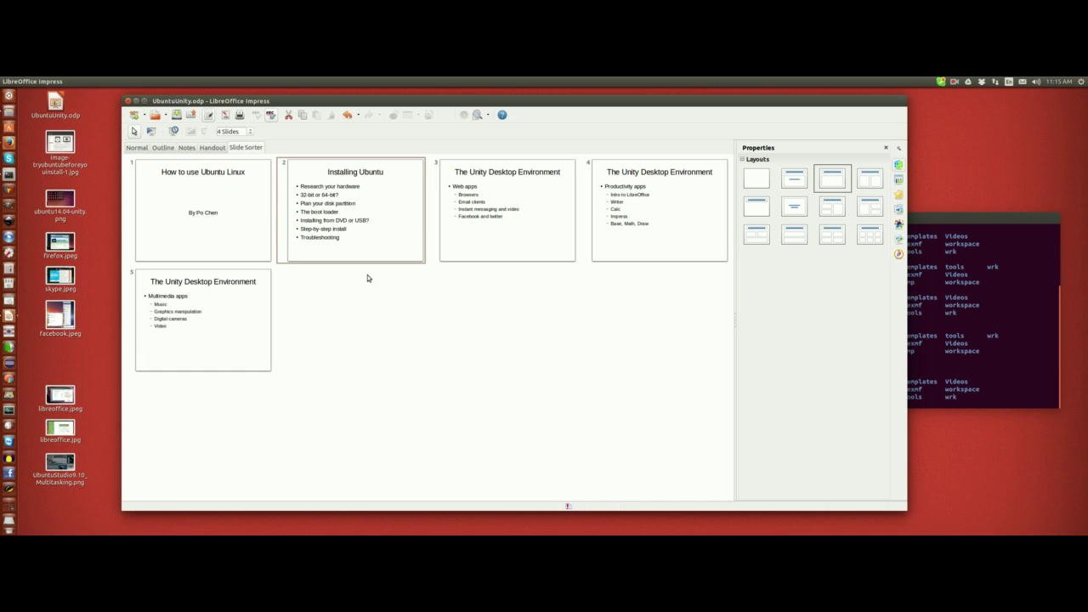
{"action": "left_click", "coordinate": [356, 230]}
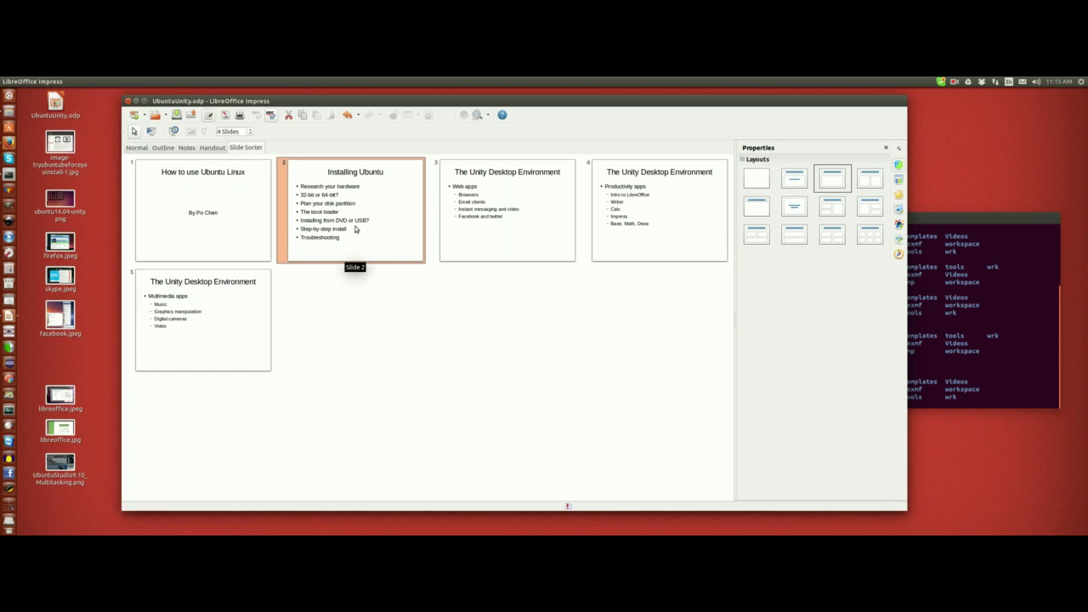
{"action": "left_click", "coordinate": [240, 299]}
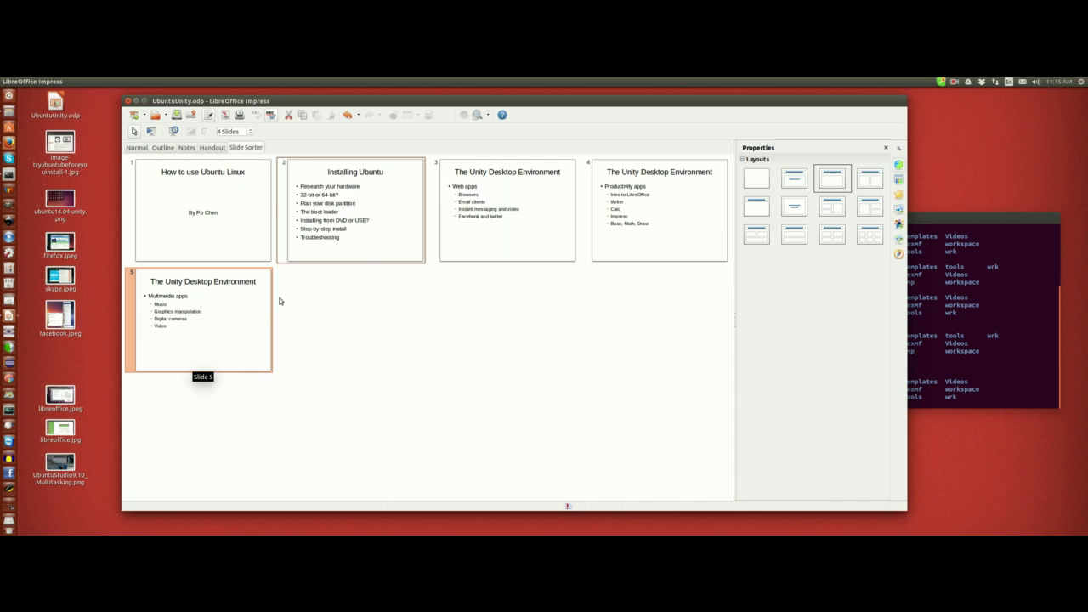
{"action": "left_click", "coordinate": [338, 245]}
{"action": "left_click", "coordinate": [243, 323], "text": "shift"}
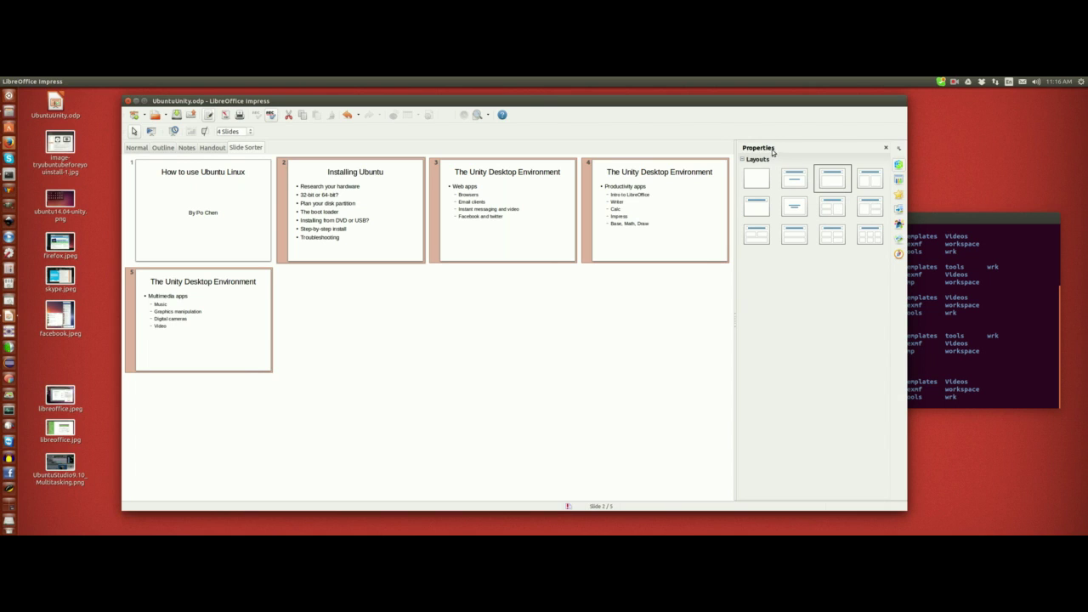
Apply the Title, 2 Content layout to slides 2–5, then select slide 2 alone.
{"action": "left_click", "coordinate": [875, 185]}
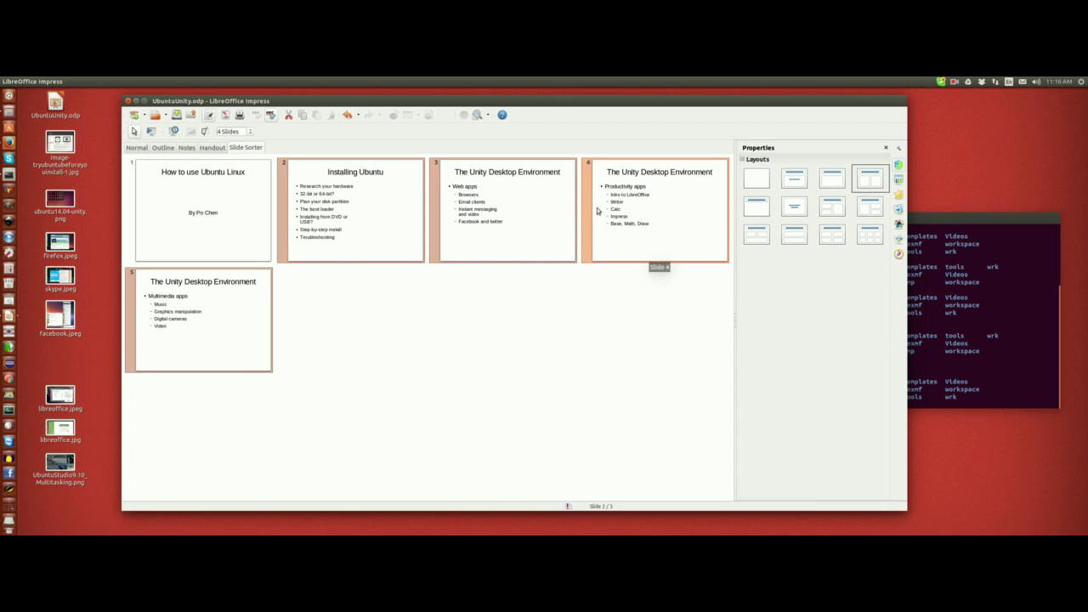
{"action": "left_click", "coordinate": [428, 412]}
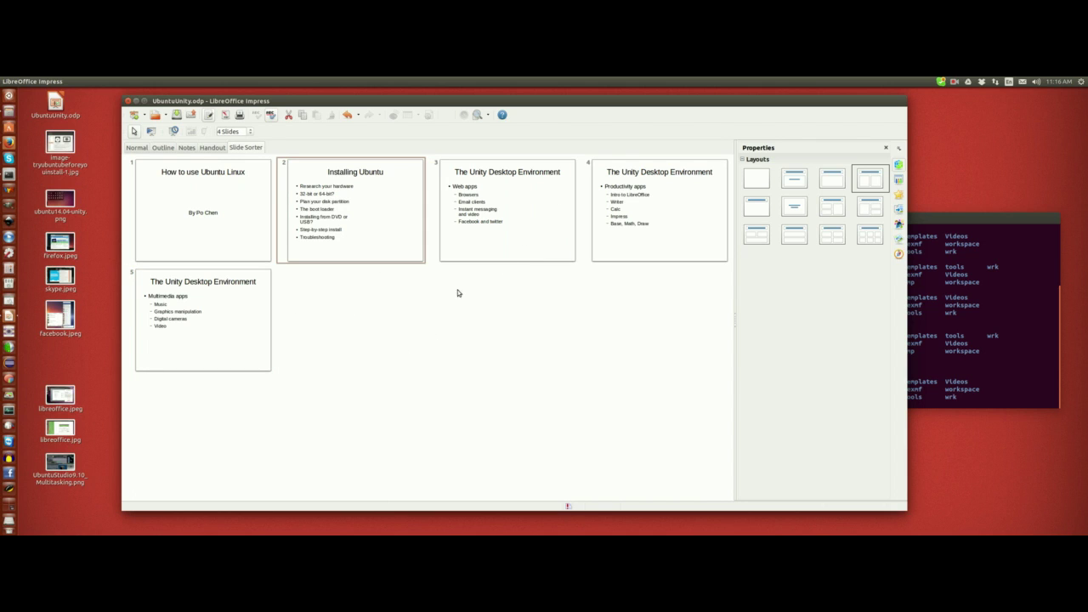
{"action": "left_click", "coordinate": [387, 255]}
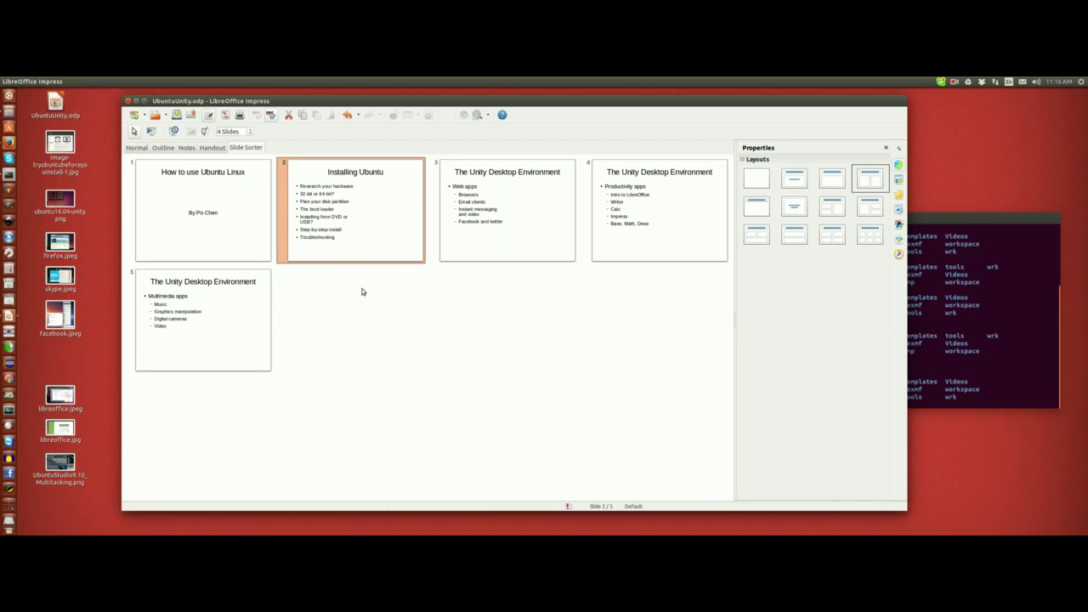
Switch to Normal view to edit slide 2, Installing Ubuntu.
{"action": "left_click", "coordinate": [139, 149]}
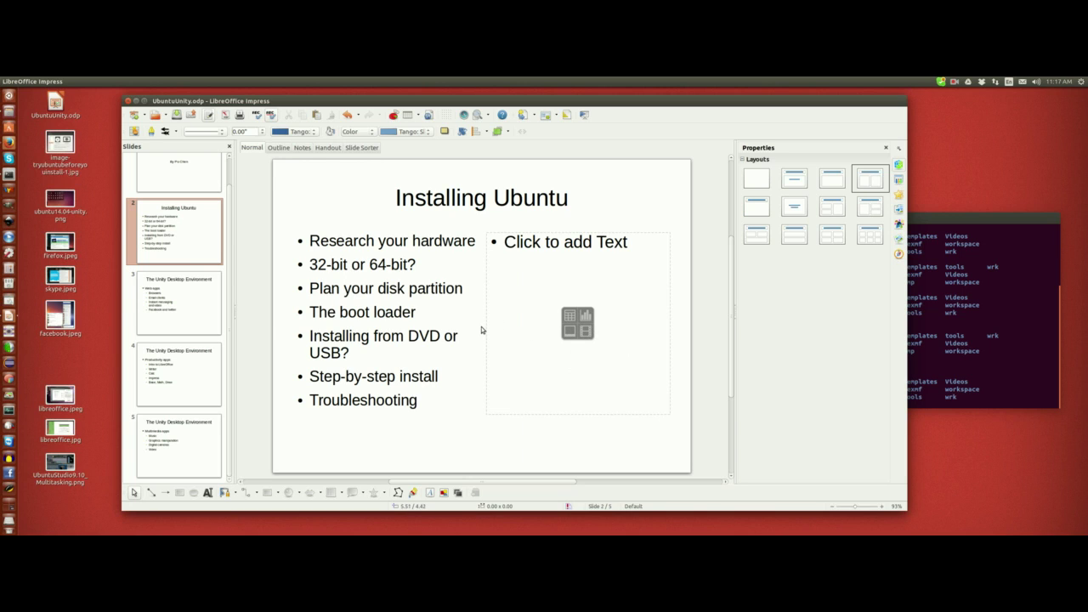
Insert image-tryubuntubeforeyouinstall-1.jpg into slide 2's right placeholder and enlarge it slightly.
{"action": "left_click", "coordinate": [567, 334]}
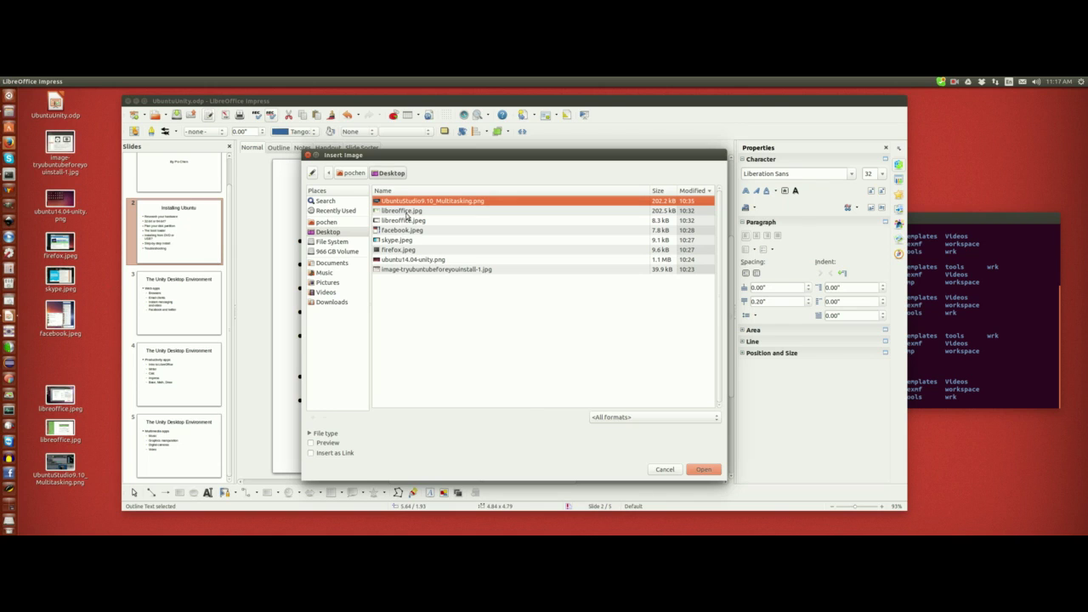
{"action": "left_click", "coordinate": [400, 270]}
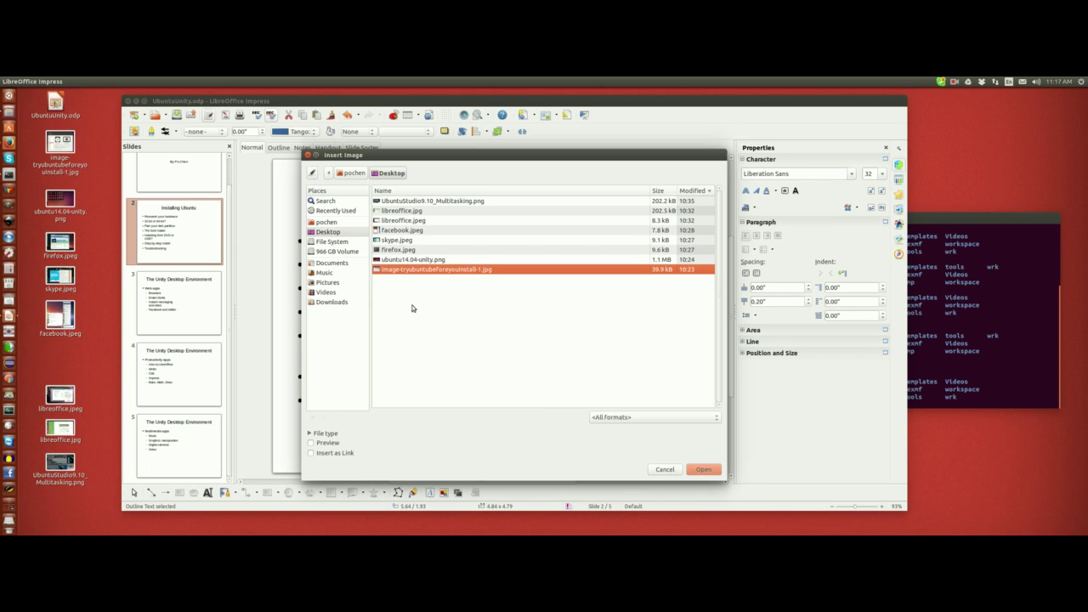
{"action": "left_click", "coordinate": [704, 470]}
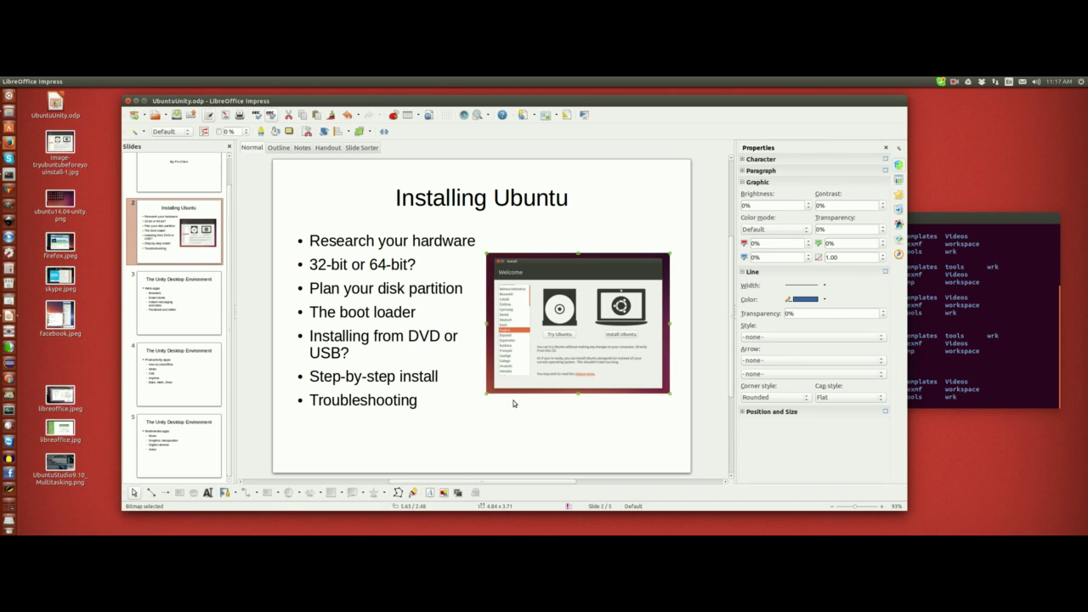
{"action": "left_click_drag", "start_coordinate": [489, 392], "coordinate": [477, 396]}
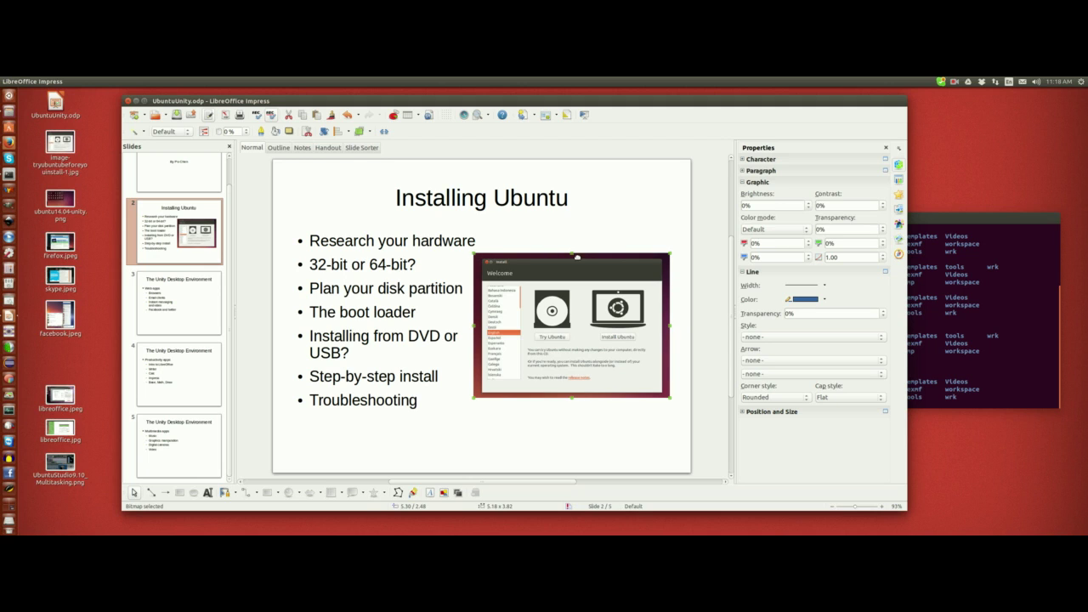
Stretch the installer screenshot to about 5.50 by 4.10 toward the right edge, nudging it lower.
{"action": "left_click_drag", "start_coordinate": [667, 255], "coordinate": [674, 247]}
{"action": "left_click_drag", "start_coordinate": [674, 324], "coordinate": [683, 323]}
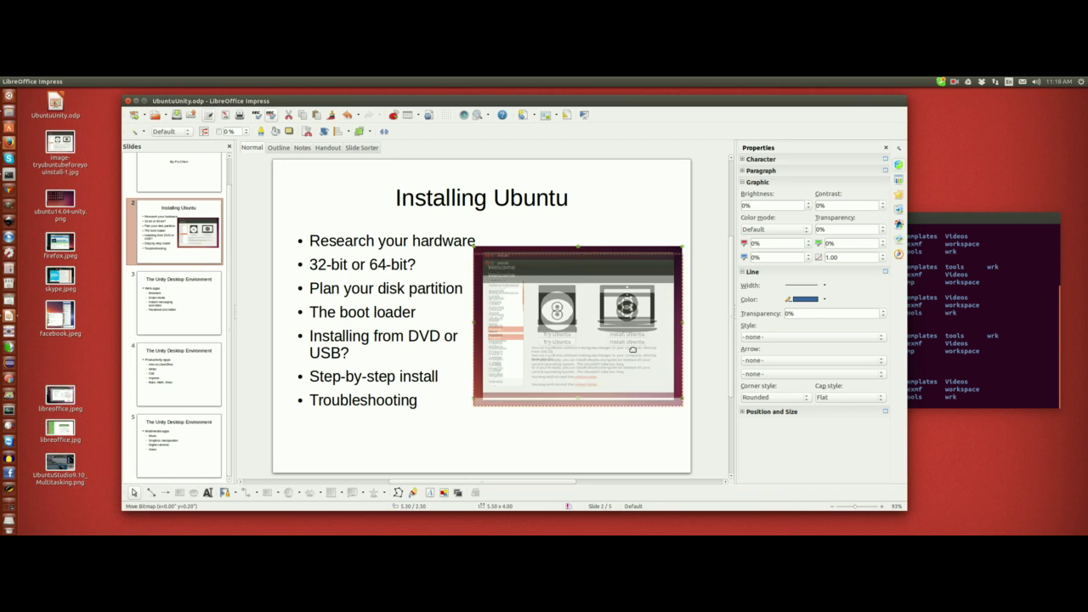
{"action": "left_click_drag", "start_coordinate": [593, 337], "coordinate": [558, 315]}
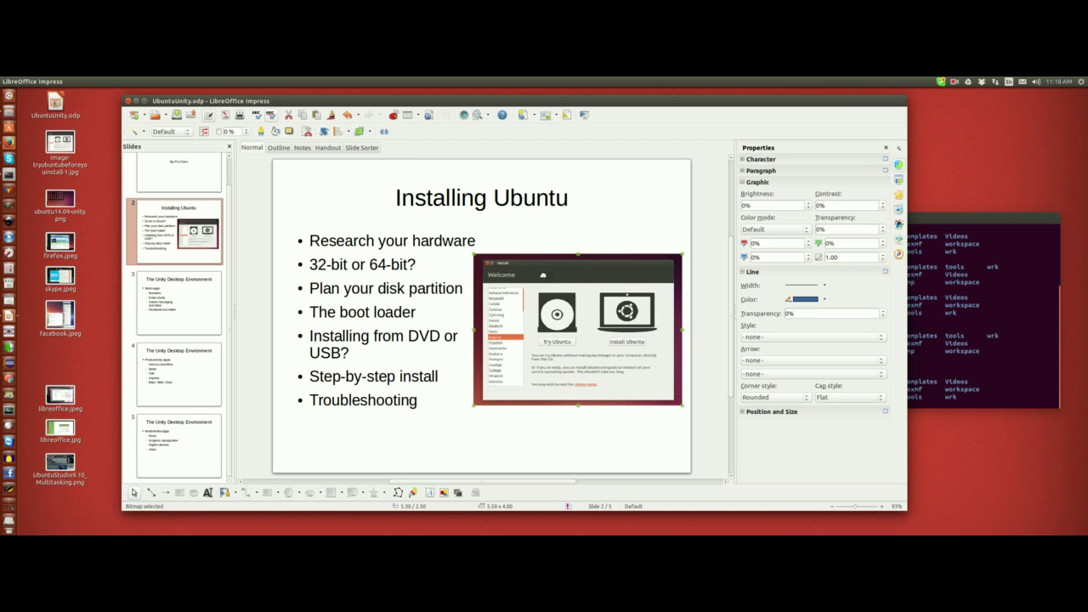
{"action": "left_click_drag", "start_coordinate": [579, 407], "coordinate": [580, 415]}
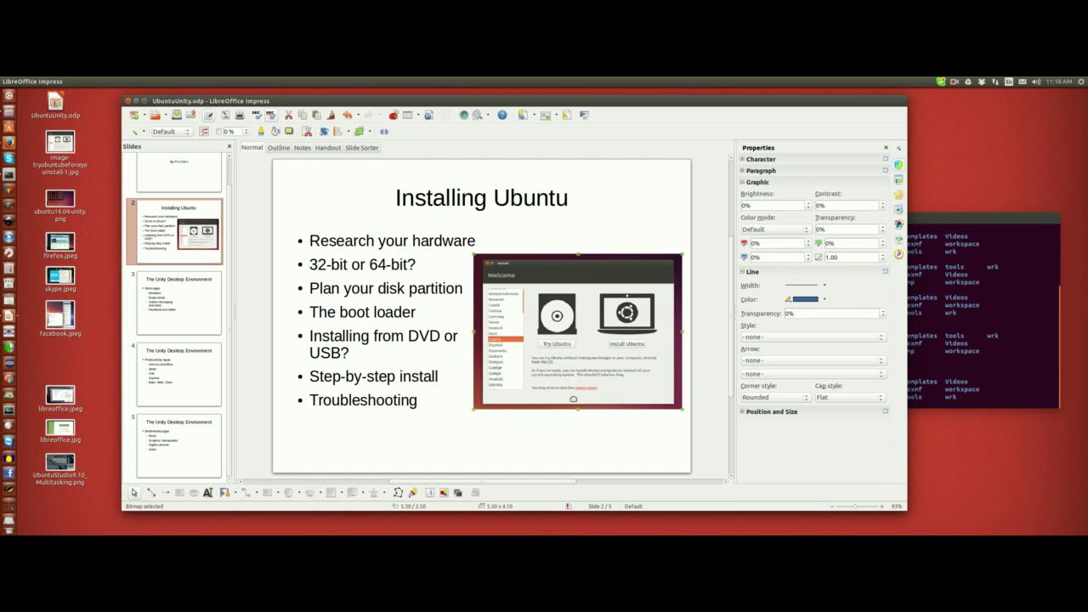
{"action": "left_click", "coordinate": [591, 349]}
Rotate the installer screenshot a few degrees clockwise and slant it by about 5 degrees.
{"action": "left_click_drag", "start_coordinate": [473, 252], "coordinate": [480, 372]}
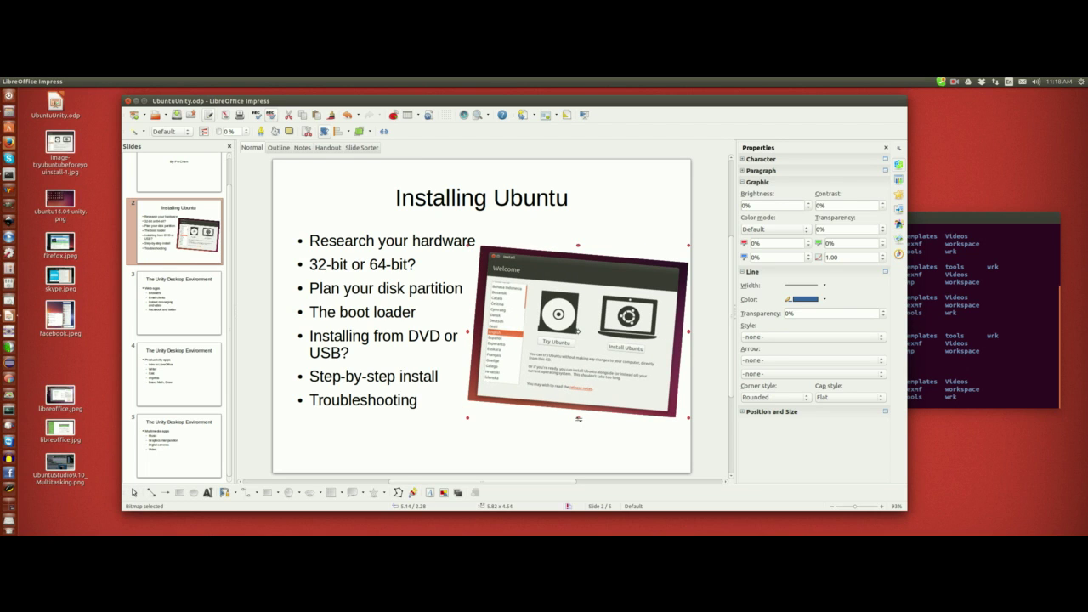
{"action": "left_click_drag", "start_coordinate": [578, 418], "coordinate": [563, 422]}
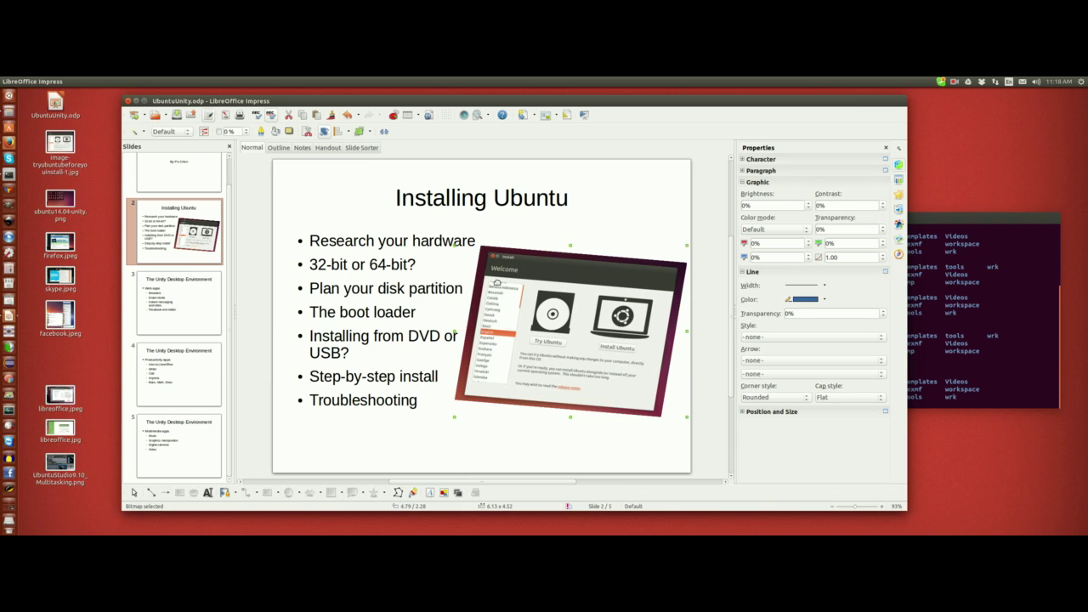
{"action": "left_click", "coordinate": [636, 382]}
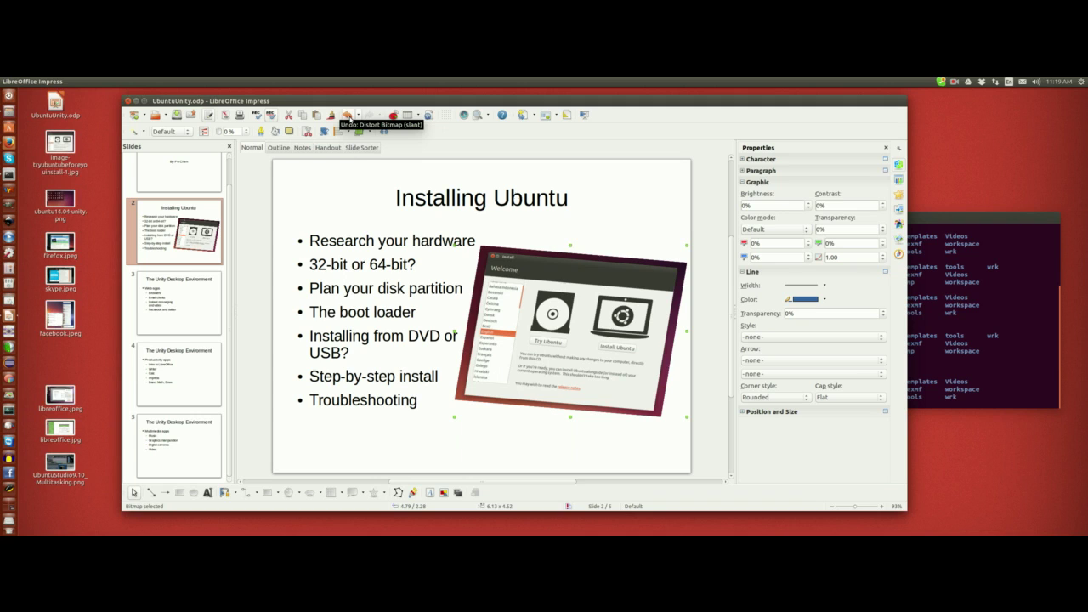
Undo the slant and rotation, then make the screenshot slightly taller and shift it left.
{"action": "left_click", "coordinate": [349, 116]}
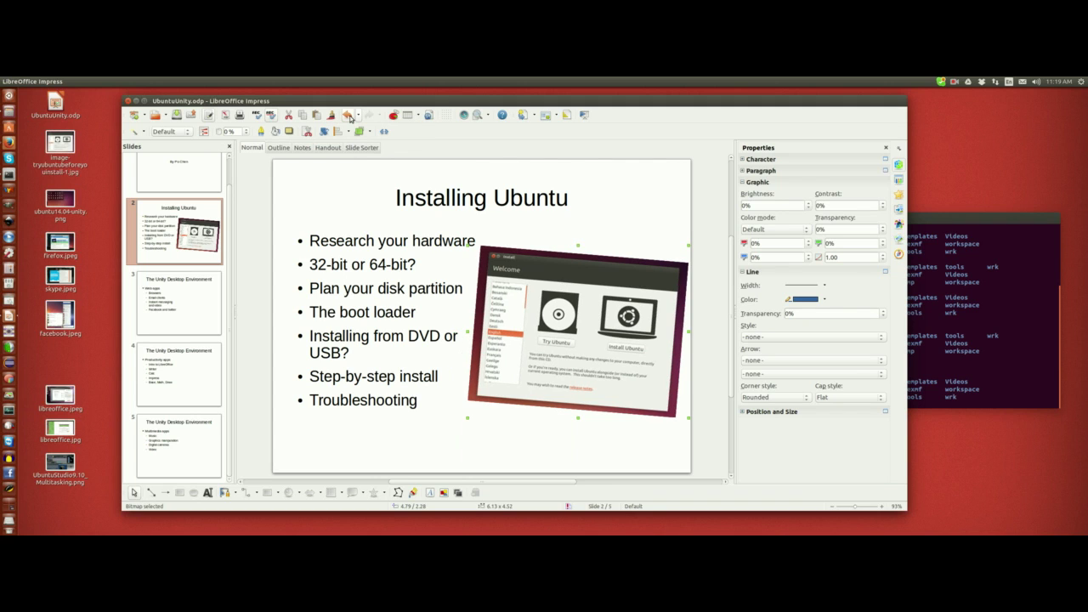
{"action": "left_click", "coordinate": [348, 116]}
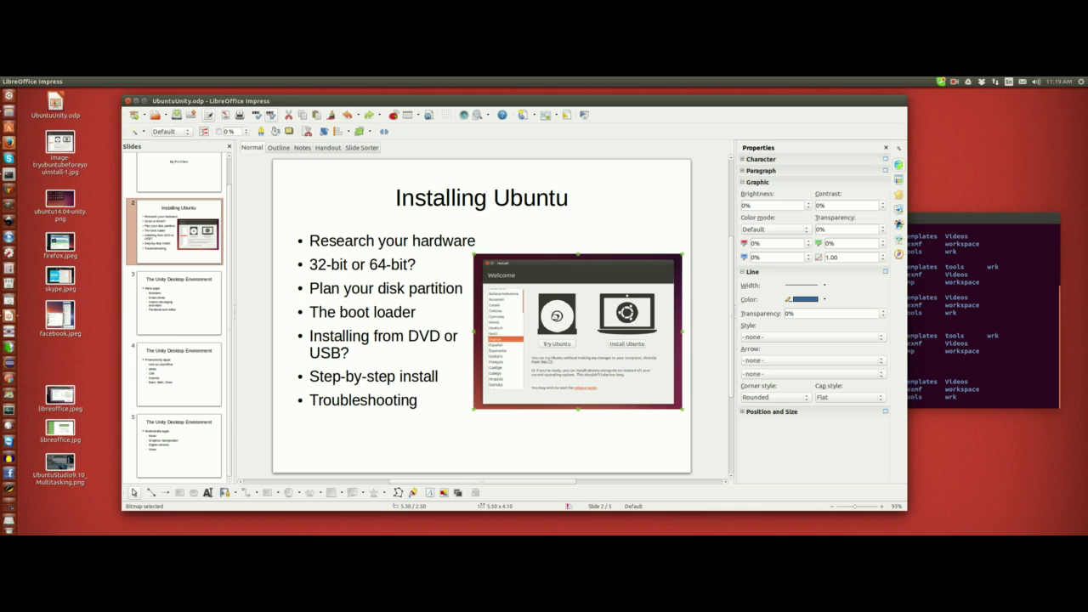
{"action": "left_click_drag", "start_coordinate": [578, 410], "coordinate": [578, 420]}
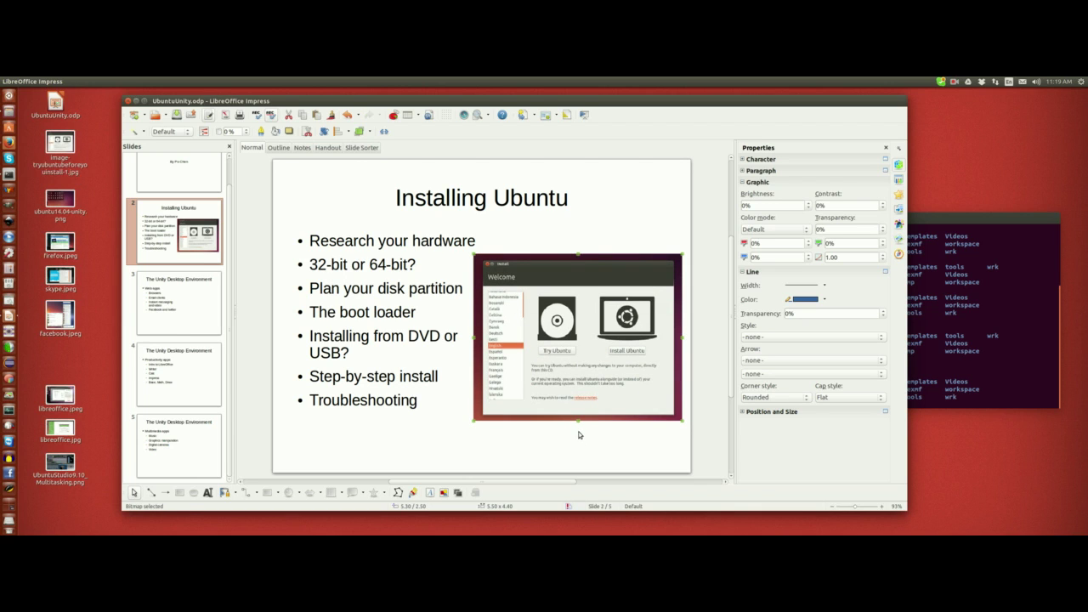
{"action": "left_click_drag", "start_coordinate": [578, 420], "coordinate": [596, 394]}
{"action": "left_click", "coordinate": [574, 437]}
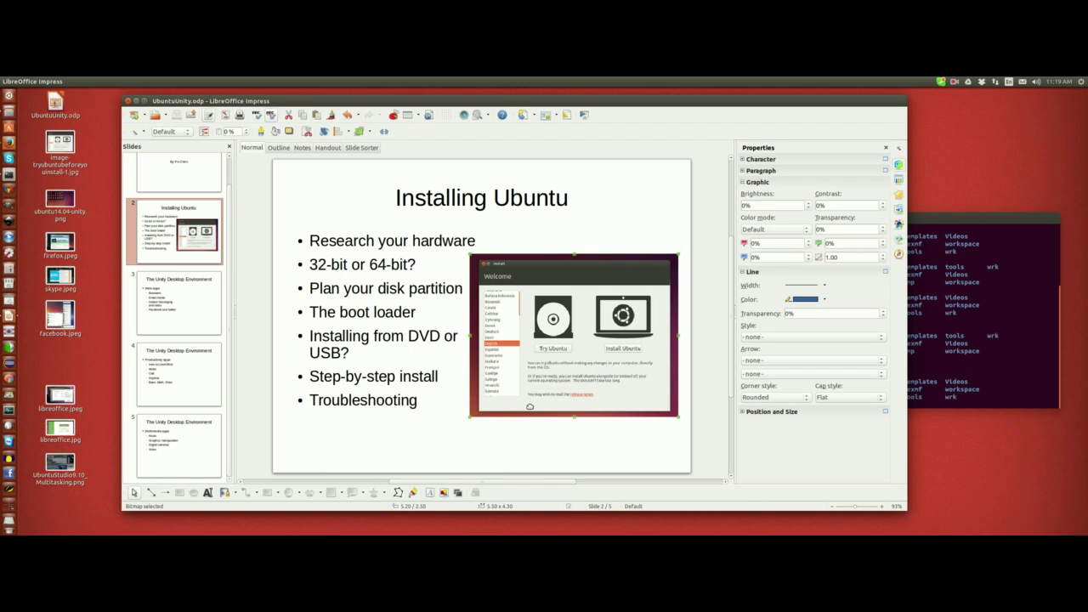
{"action": "left_click", "coordinate": [205, 317]}
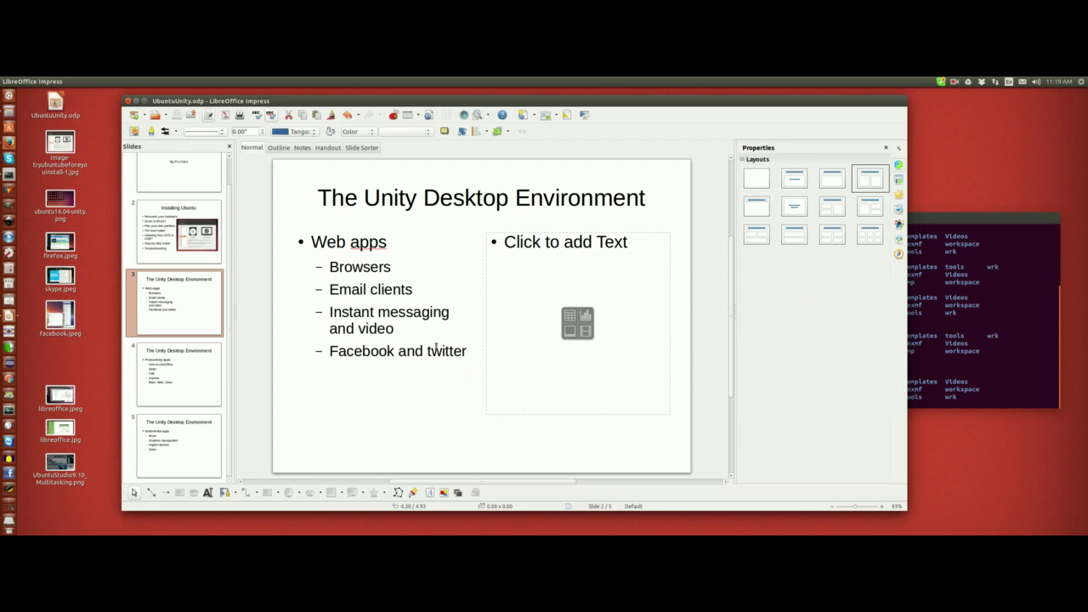
Insert ubuntu14.04-unity.png from the Desktop into slide 3's empty right column.
{"action": "left_click", "coordinate": [571, 331]}
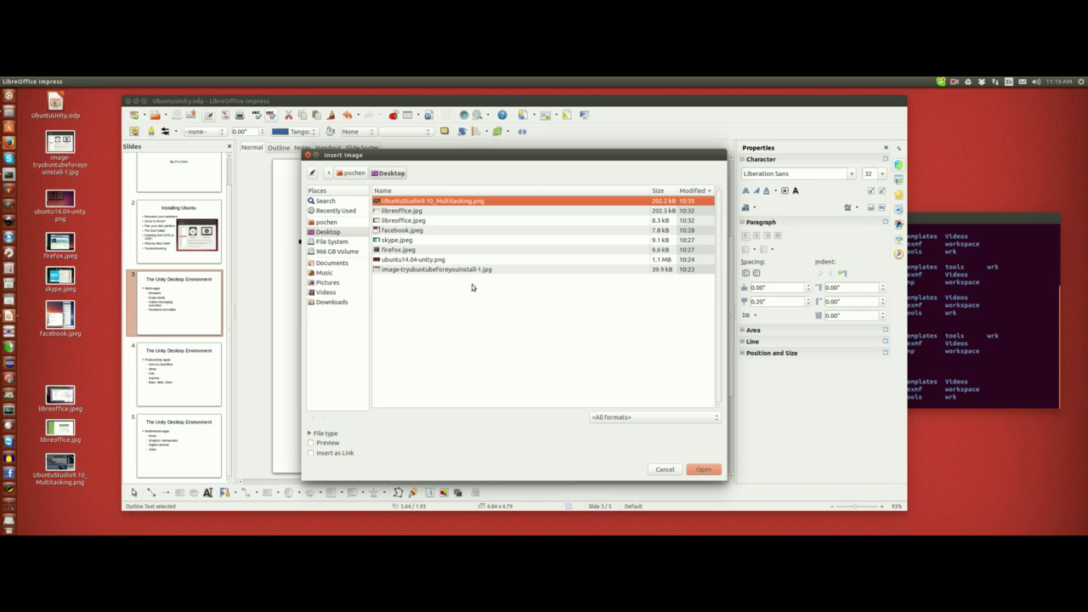
{"action": "left_click", "coordinate": [446, 210]}
{"action": "left_click", "coordinate": [439, 228]}
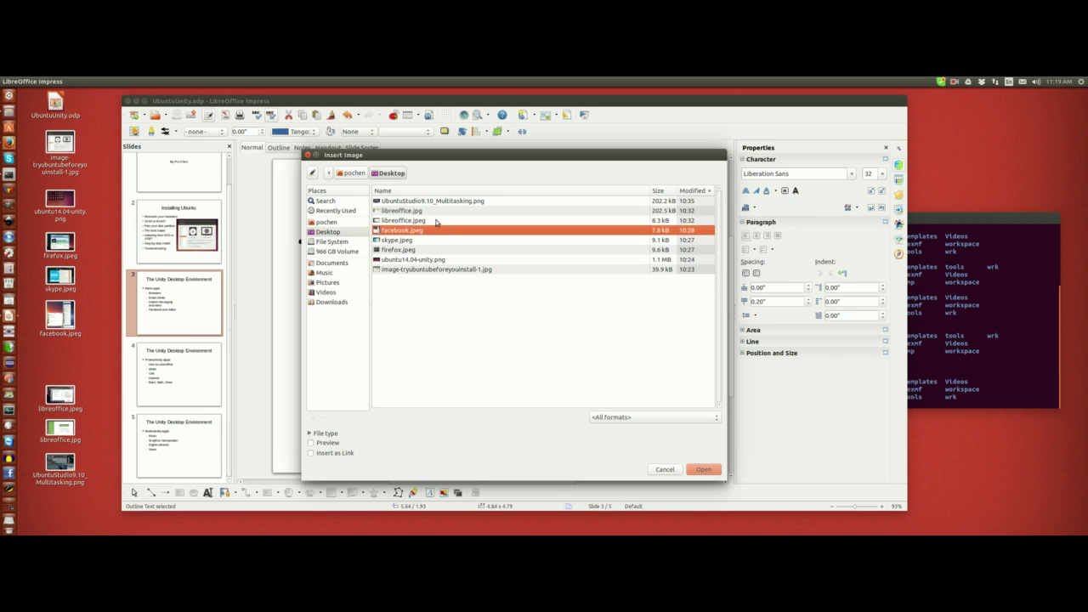
{"action": "left_click", "coordinate": [431, 271]}
{"action": "left_click", "coordinate": [428, 263]}
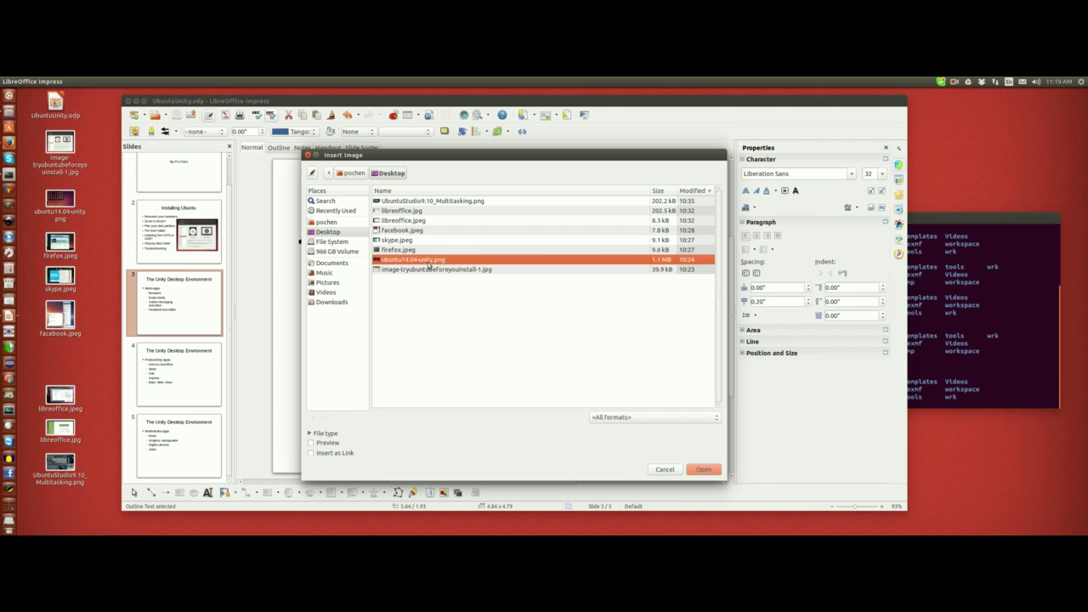
{"action": "left_click", "coordinate": [702, 471]}
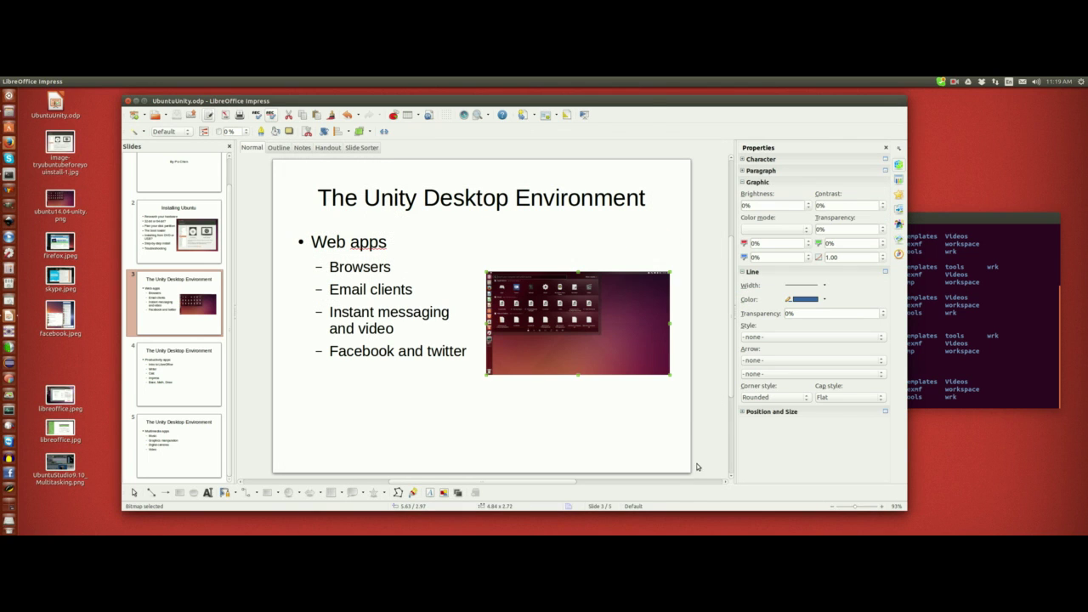
Resize and position the Unity screenshot to about 5.41 by 3.30 beside the bullets.
{"action": "left_click_drag", "start_coordinate": [487, 272], "coordinate": [466, 243]}
{"action": "left_click_drag", "start_coordinate": [520, 326], "coordinate": [528, 318]}
{"action": "left_click_drag", "start_coordinate": [476, 368], "coordinate": [528, 341]}
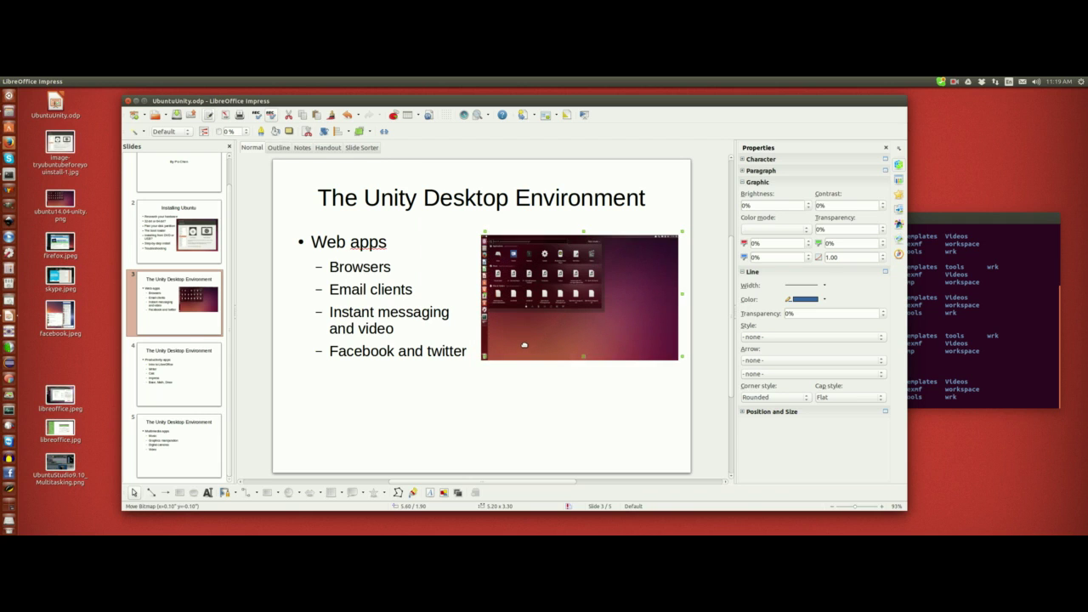
{"action": "left_click_drag", "start_coordinate": [483, 293], "coordinate": [477, 295]}
{"action": "left_click_drag", "start_coordinate": [548, 330], "coordinate": [544, 329]}
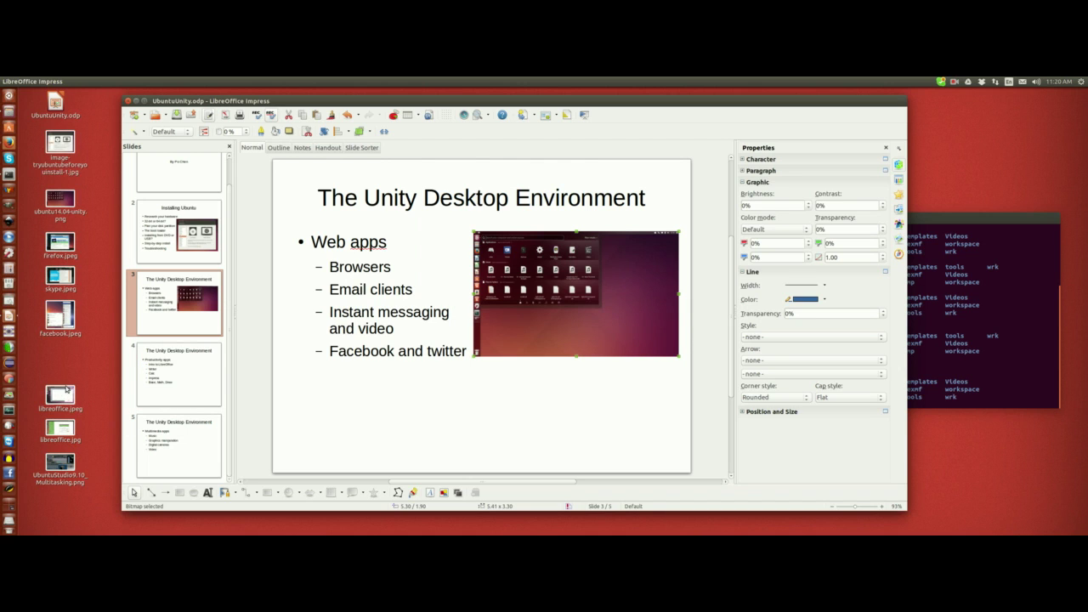
Drag firefox.jpeg and skype.jpeg from the desktop onto slide 3 beneath the bullets.
{"action": "left_click_drag", "start_coordinate": [58, 244], "coordinate": [351, 418]}
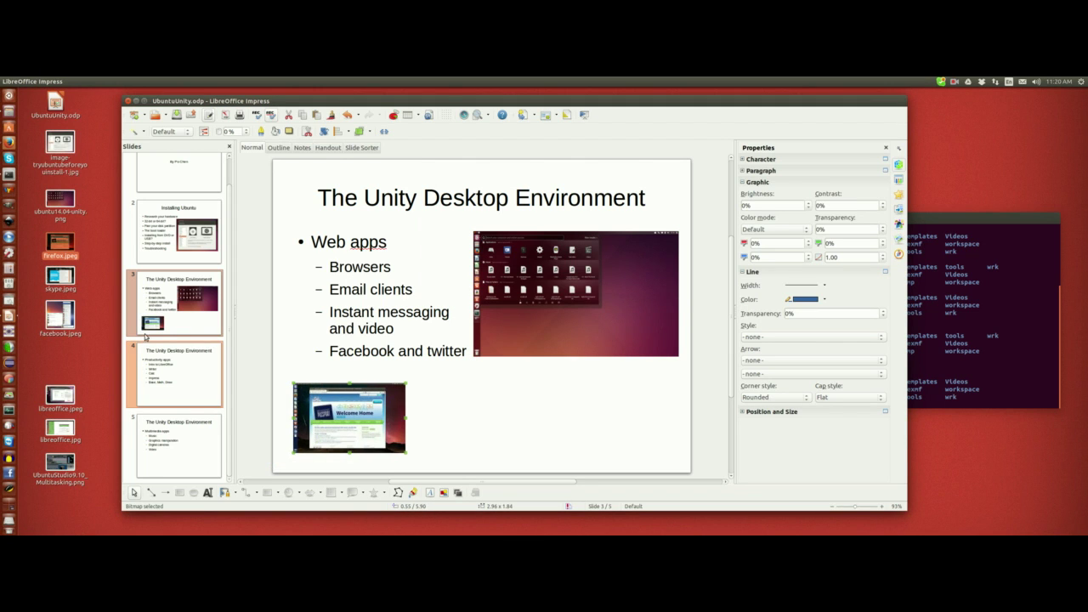
{"action": "left_click_drag", "start_coordinate": [60, 274], "coordinate": [488, 416]}
{"action": "left_click_drag", "start_coordinate": [370, 419], "coordinate": [402, 418]}
{"action": "left_click_drag", "start_coordinate": [473, 418], "coordinate": [480, 417]}
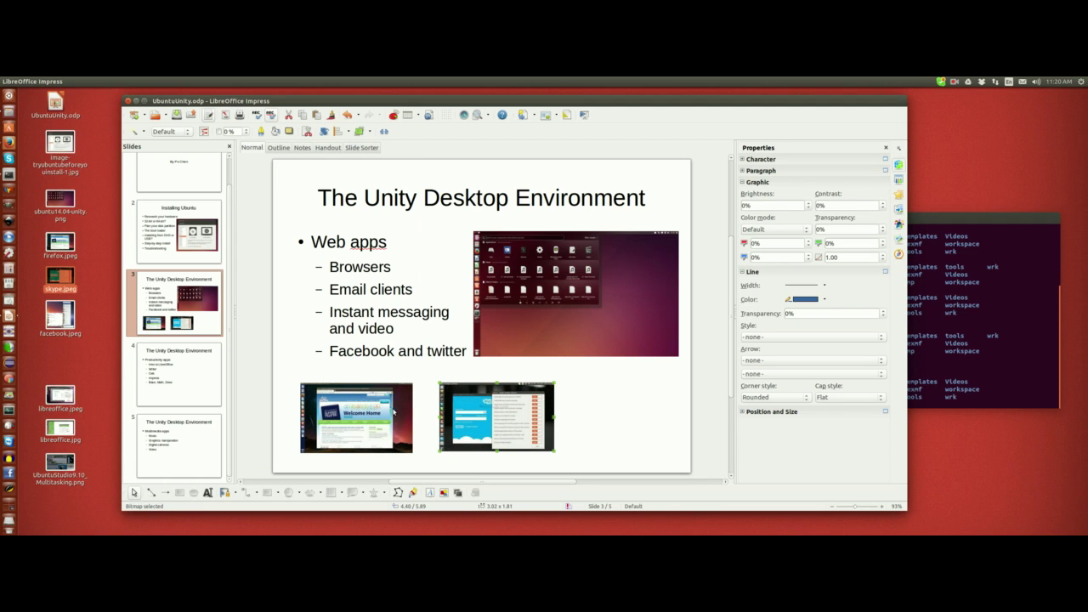
Add facebook.jpeg and line up the Firefox, Skype and Facebook pictures in a bottom row.
{"action": "left_click_drag", "start_coordinate": [59, 319], "coordinate": [609, 418]}
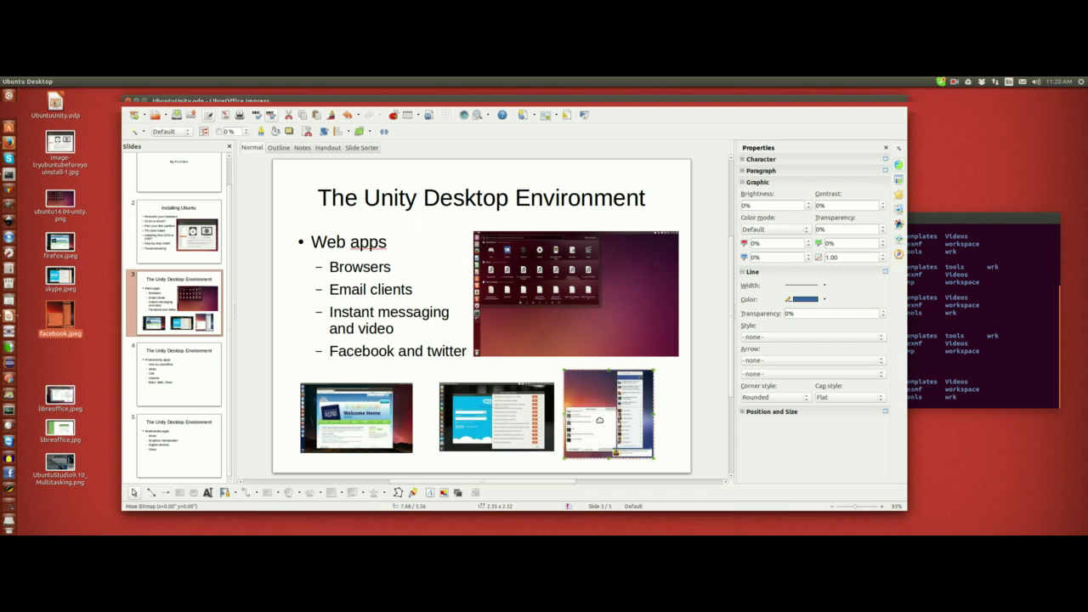
{"action": "left_click_drag", "start_coordinate": [499, 418], "coordinate": [491, 415]}
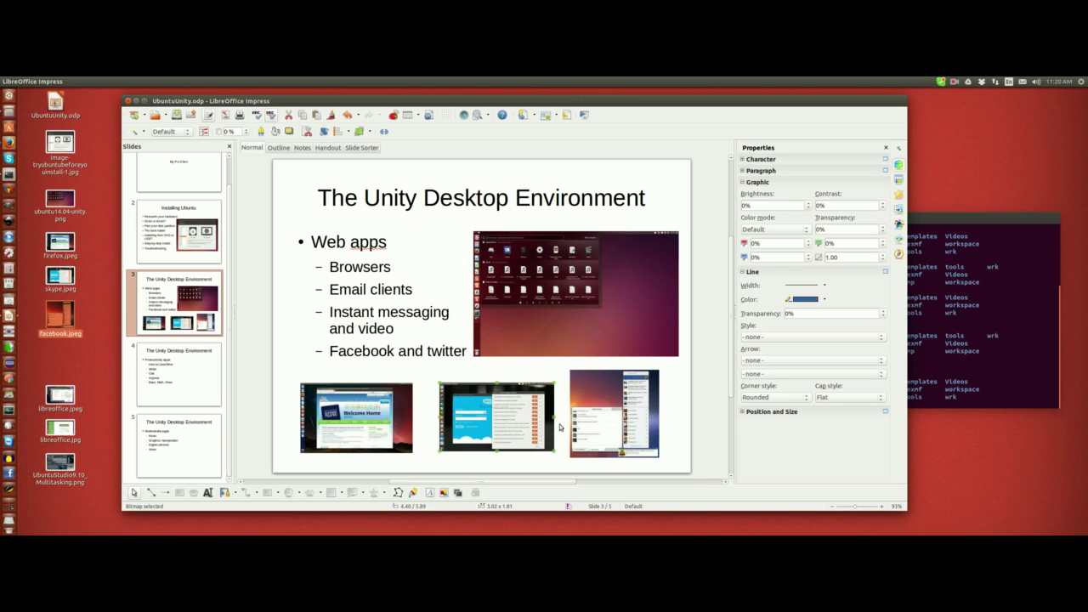
{"action": "left_click_drag", "start_coordinate": [588, 427], "coordinate": [607, 421]}
{"action": "left_click_drag", "start_coordinate": [509, 419], "coordinate": [509, 411]}
{"action": "left_click_drag", "start_coordinate": [367, 411], "coordinate": [393, 411]}
{"action": "left_click", "coordinate": [471, 413]}
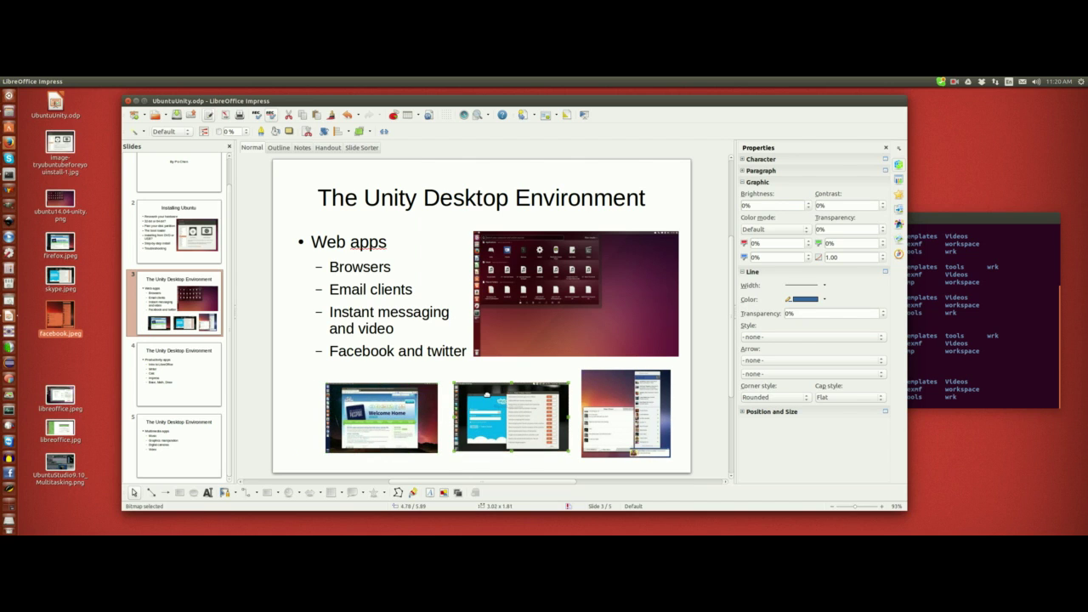
{"action": "left_click", "coordinate": [183, 374]}
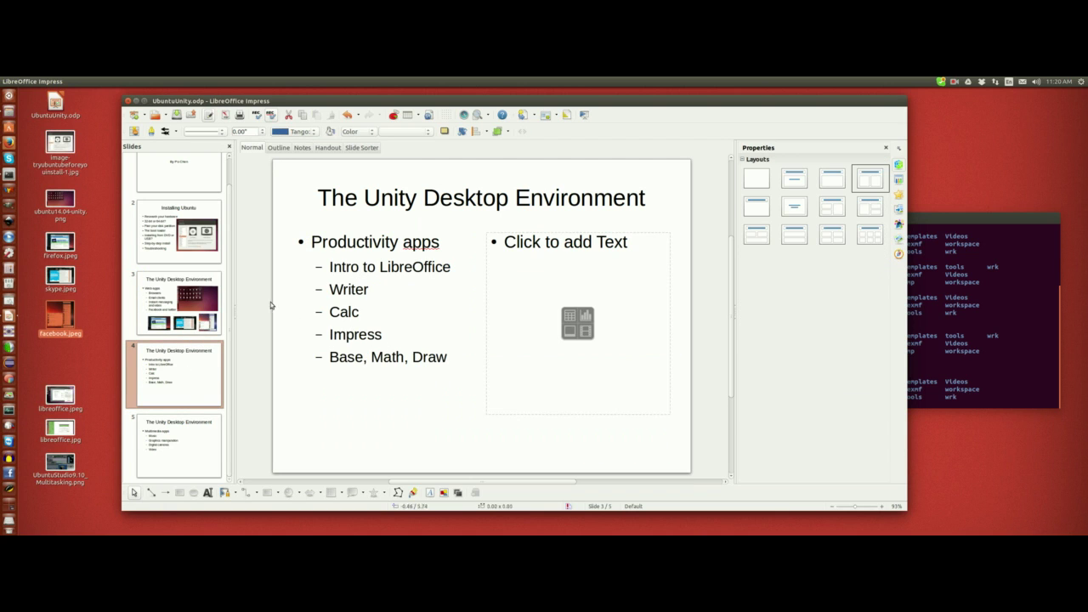
Insert libreoffice.jpg beside slide 4's bullets, resize it to about 3.60 by 3.10, and save.
{"action": "left_click", "coordinate": [568, 330]}
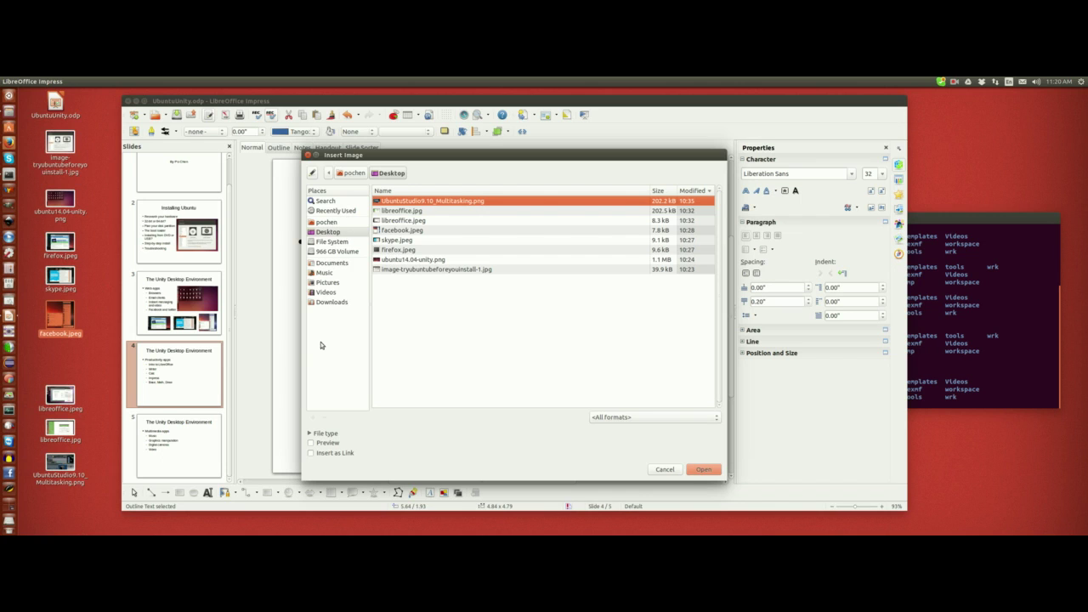
{"action": "left_click", "coordinate": [400, 211]}
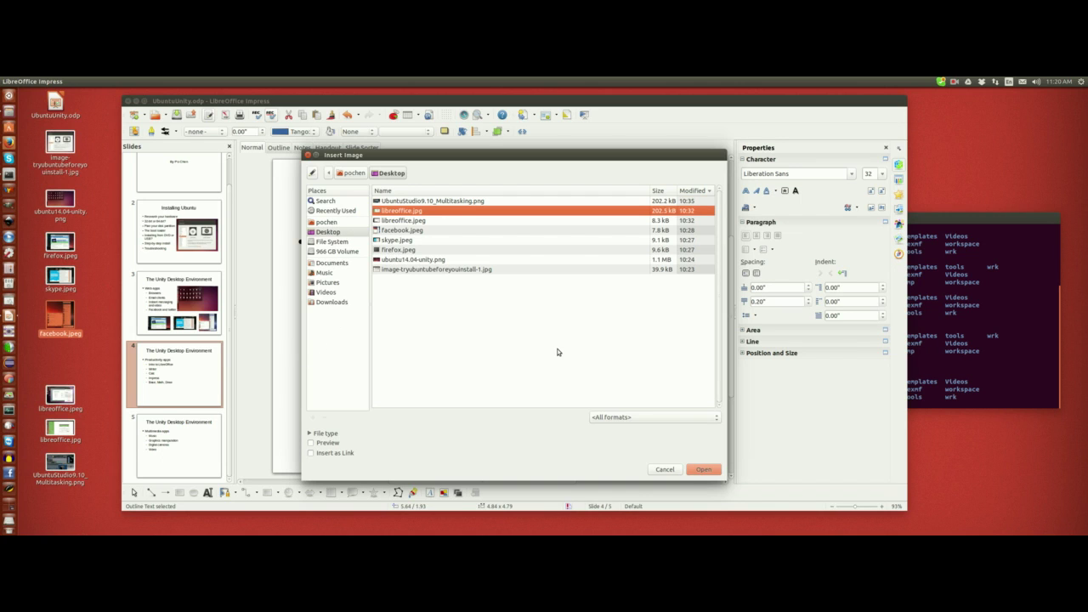
{"action": "left_click", "coordinate": [705, 470]}
{"action": "left_click_drag", "start_coordinate": [487, 277], "coordinate": [467, 256]}
{"action": "left_click_drag", "start_coordinate": [670, 370], "coordinate": [678, 380]}
{"action": "mouse_move", "coordinate": [577, 350]}
{"action": "left_mouse_down"}
{"action": "mouse_move", "coordinate": [579, 337]}
{"action": "mouse_move", "coordinate": [572, 360]}
{"action": "left_mouse_up"}
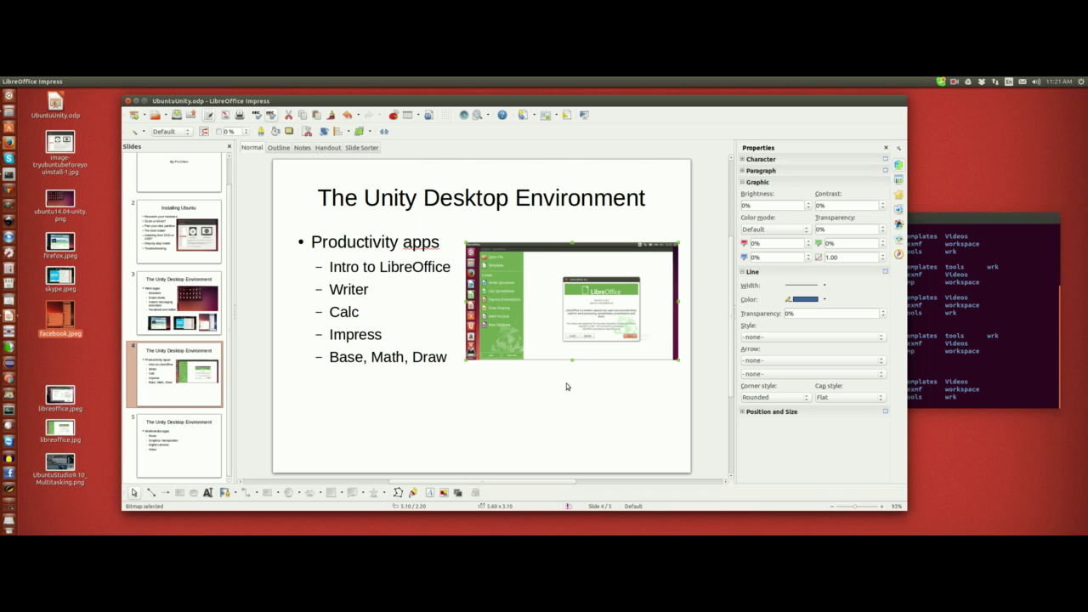
{"action": "key", "text": "ctrl+s"}
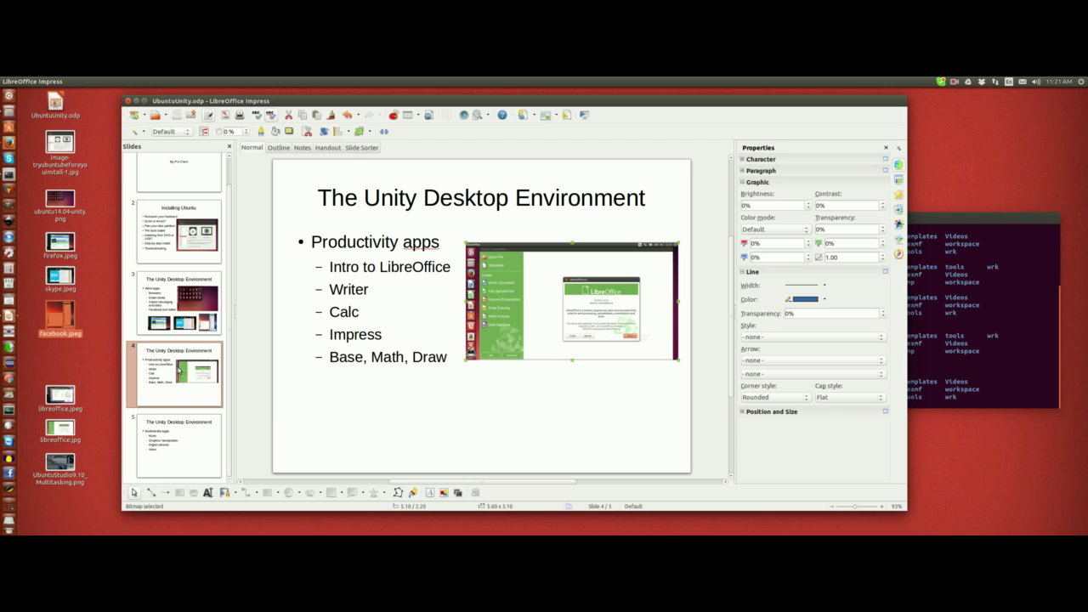
{"action": "left_click", "coordinate": [179, 442]}
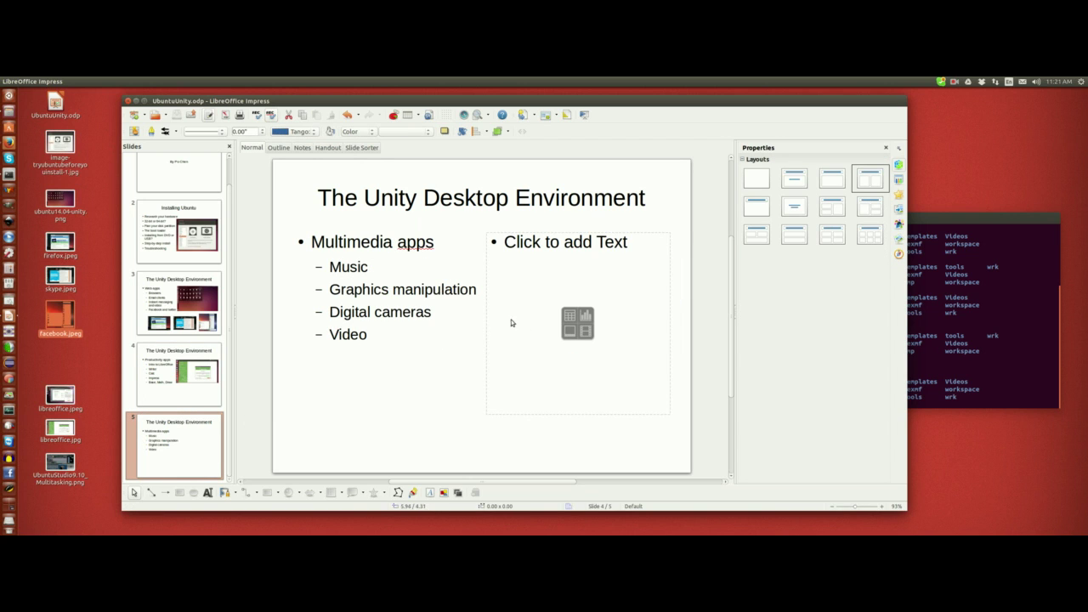
Insert UbuntuStudio9.10_Multitasking.png on slide 5 and enlarge it to about 5.60 by 3.40.
{"action": "left_click", "coordinate": [571, 332]}
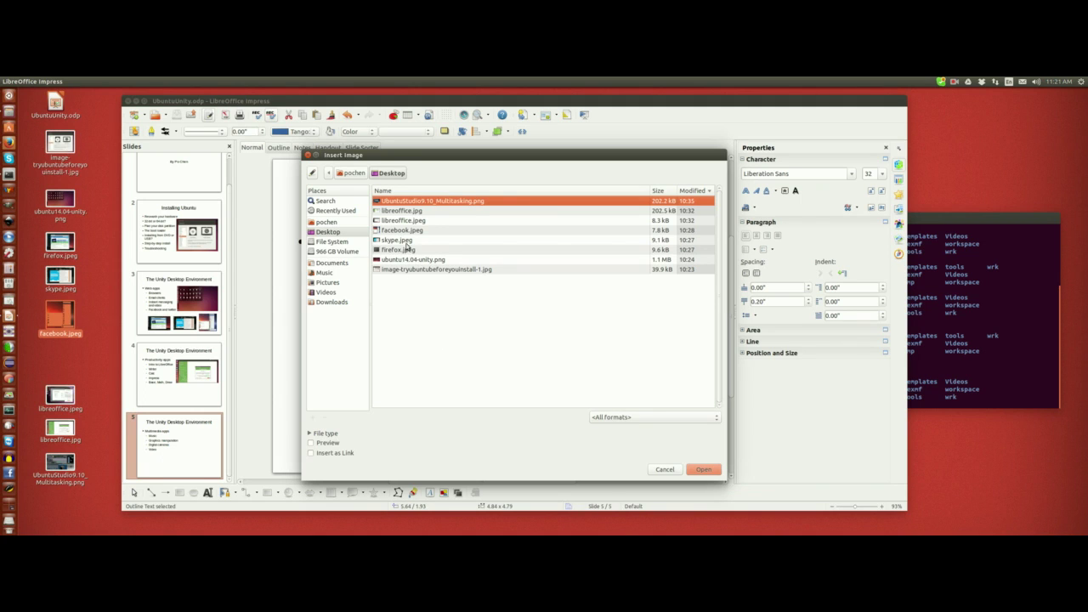
{"action": "left_click", "coordinate": [704, 470]}
{"action": "left_click_drag", "start_coordinate": [491, 372], "coordinate": [470, 387]}
{"action": "left_click_drag", "start_coordinate": [523, 350], "coordinate": [547, 363]}
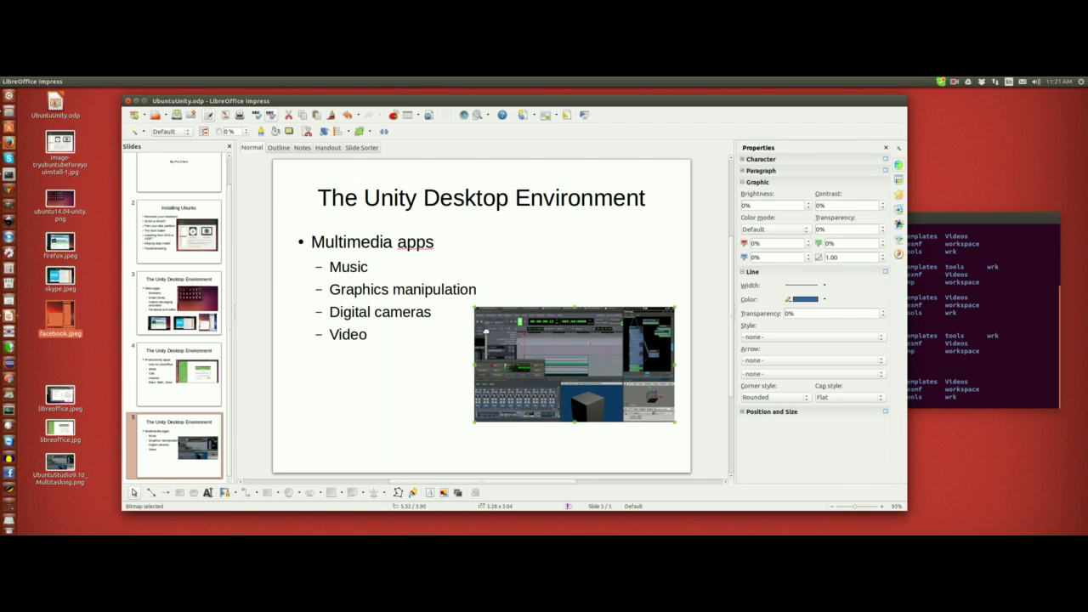
{"action": "left_click_drag", "start_coordinate": [477, 311], "coordinate": [462, 307]}
{"action": "left_click_drag", "start_coordinate": [464, 423], "coordinate": [458, 436]}
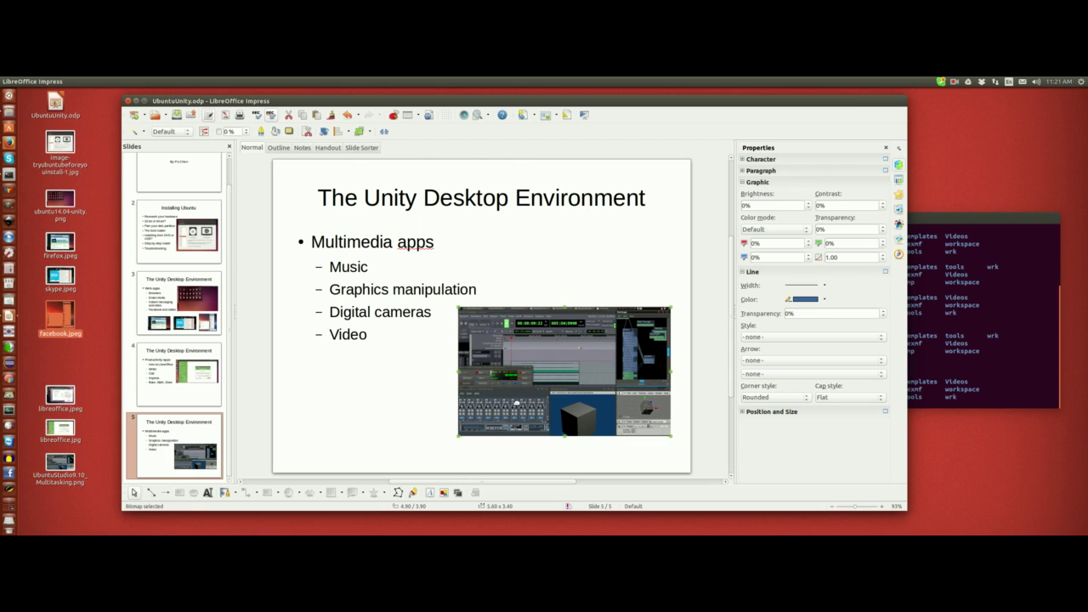
{"action": "left_click_drag", "start_coordinate": [515, 404], "coordinate": [515, 398]}
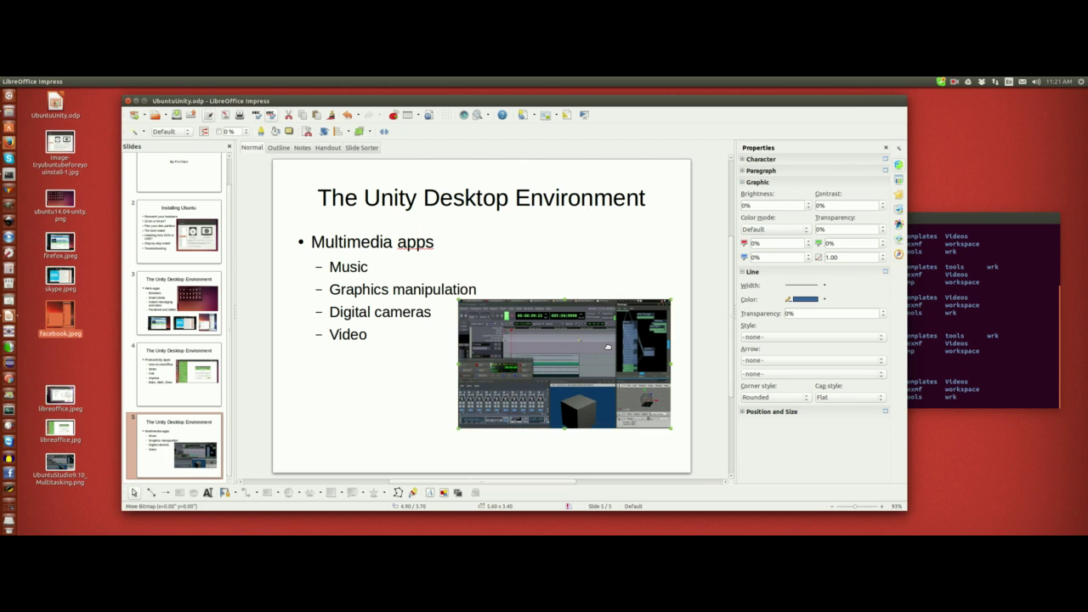
{"action": "left_click", "coordinate": [683, 259]}
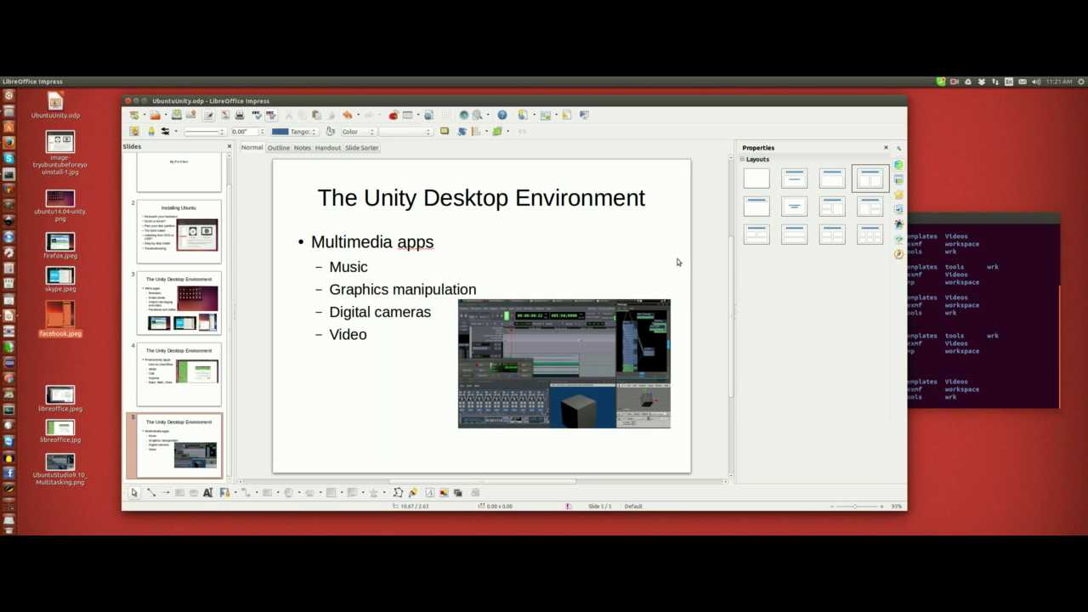
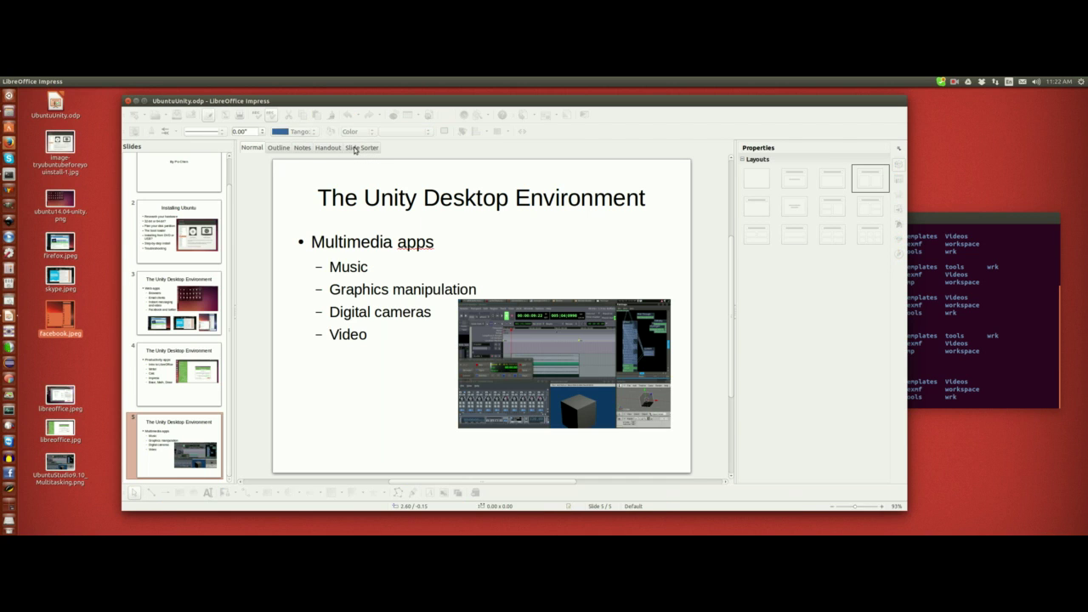
Show the five Ubuntu slides in Slide Sorter and select them all.
{"action": "left_click", "coordinate": [360, 147]}
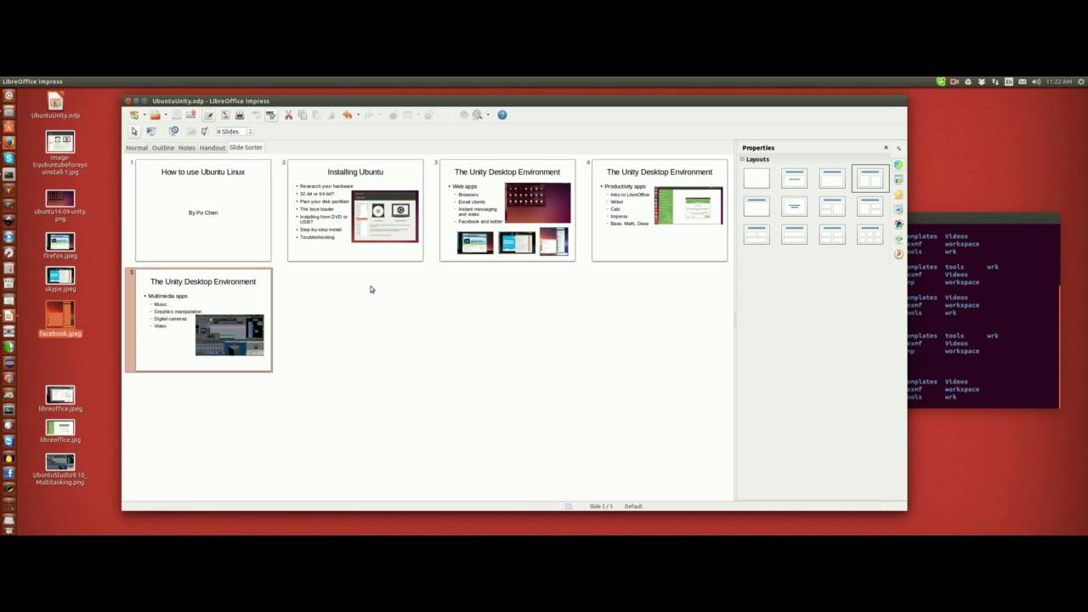
{"action": "key", "text": "ctrl+a"}
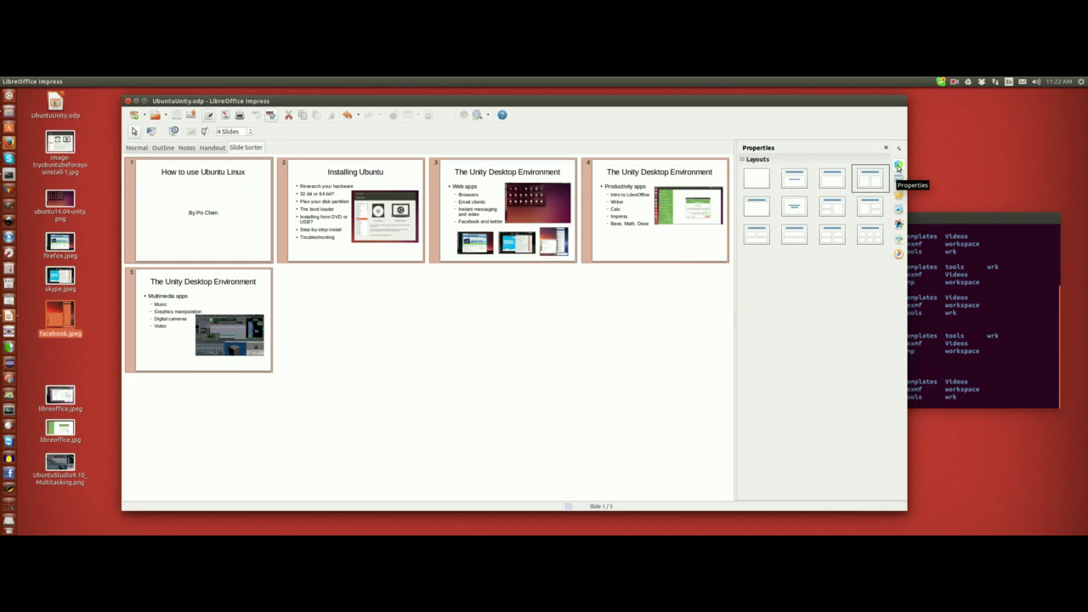
Apply the Flipping tiles transition to the title slide from the Slide Transition panel.
{"action": "left_click", "coordinate": [900, 211]}
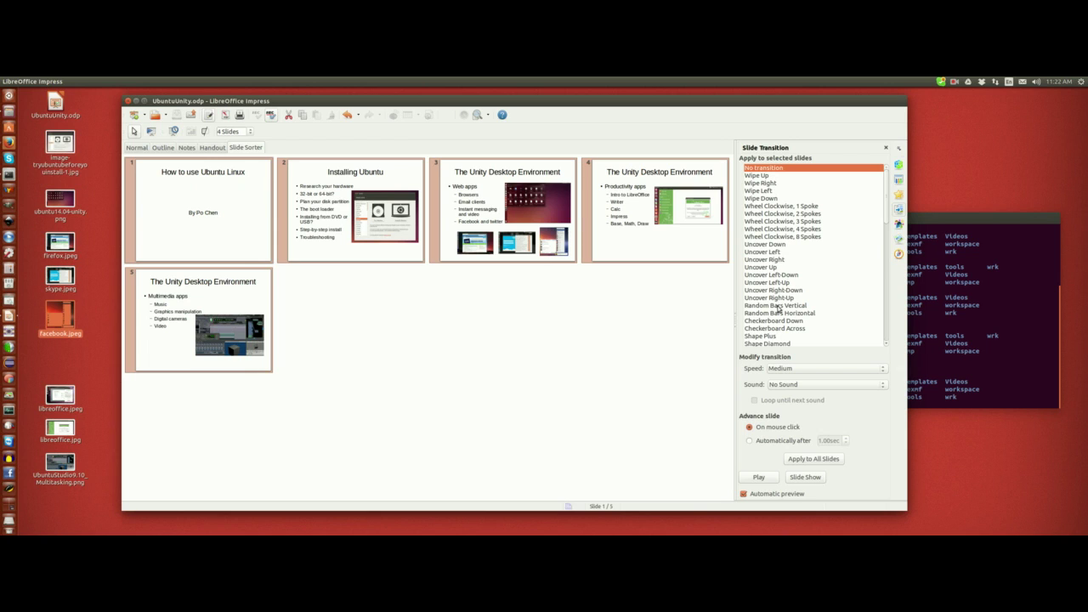
{"action": "left_click_drag", "start_coordinate": [888, 211], "coordinate": [887, 299]}
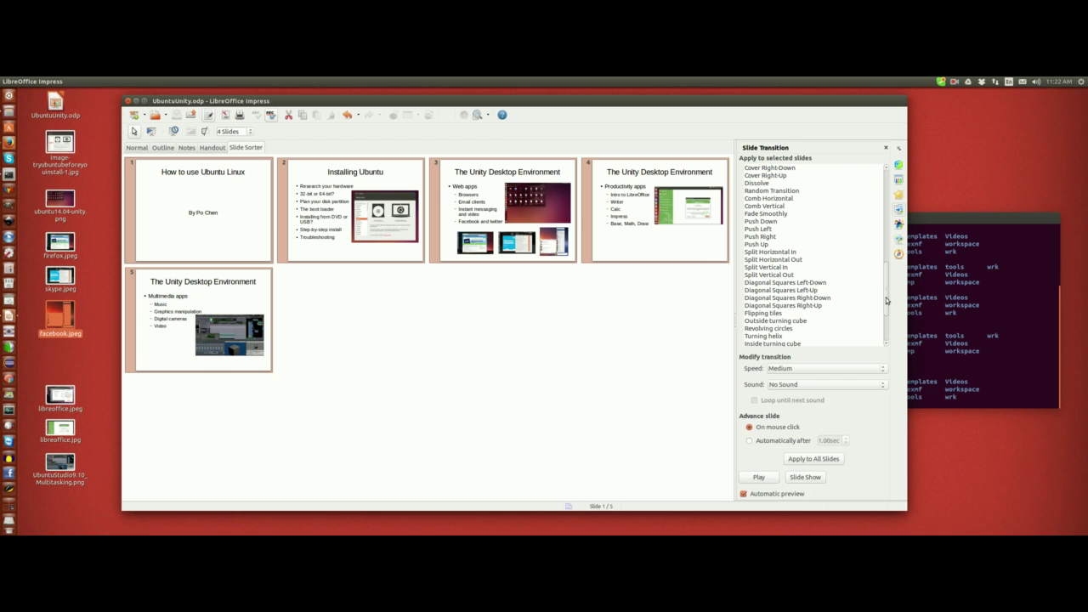
{"action": "left_click", "coordinate": [781, 313]}
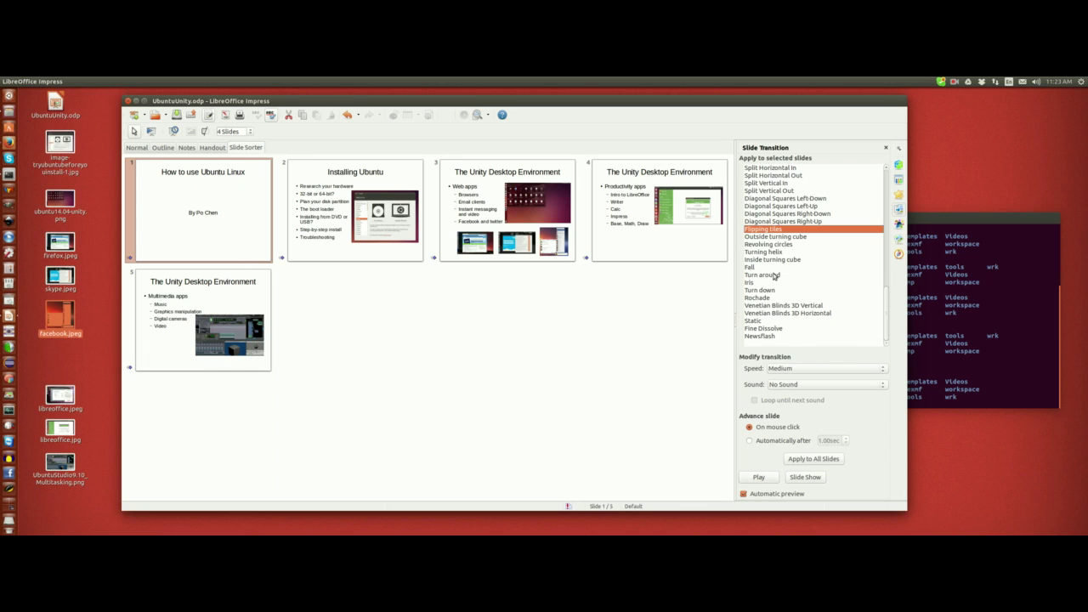
Try the Outside turning cube and Revolving circles transitions, toggling automatic preview.
{"action": "left_click", "coordinate": [744, 494]}
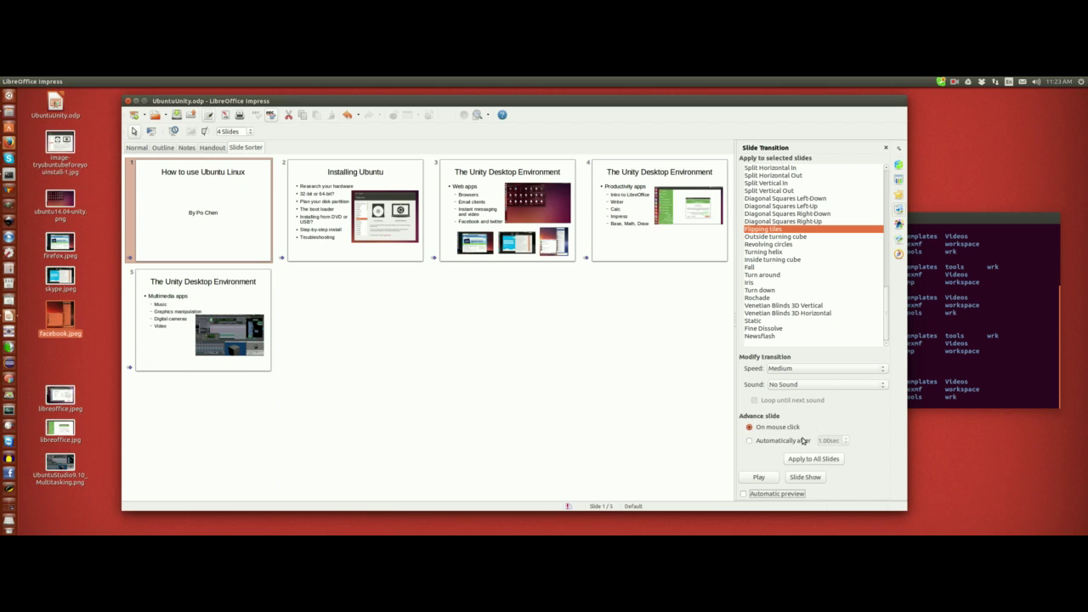
{"action": "left_click", "coordinate": [792, 237]}
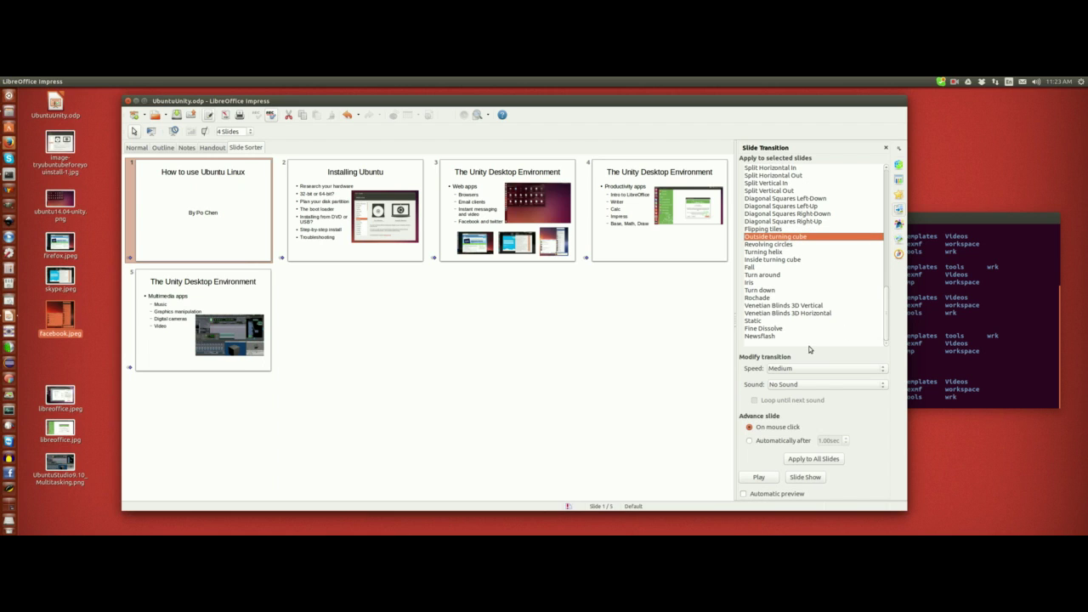
{"action": "left_click", "coordinate": [744, 494]}
{"action": "left_click", "coordinate": [765, 245]}
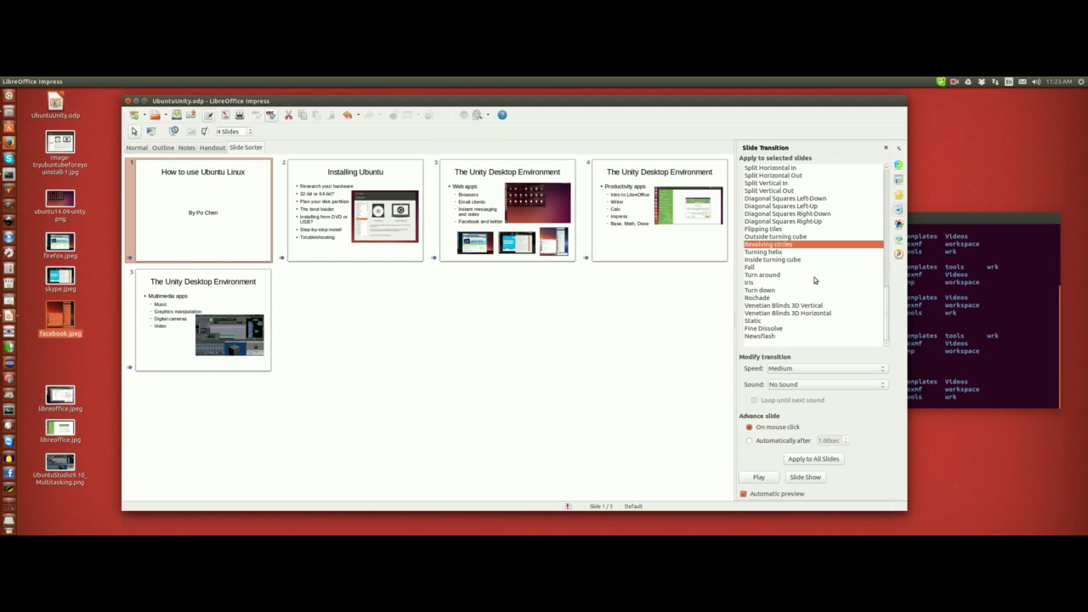
Reselect all five slides and give them the Flipping tiles transition.
{"action": "left_click", "coordinate": [651, 328]}
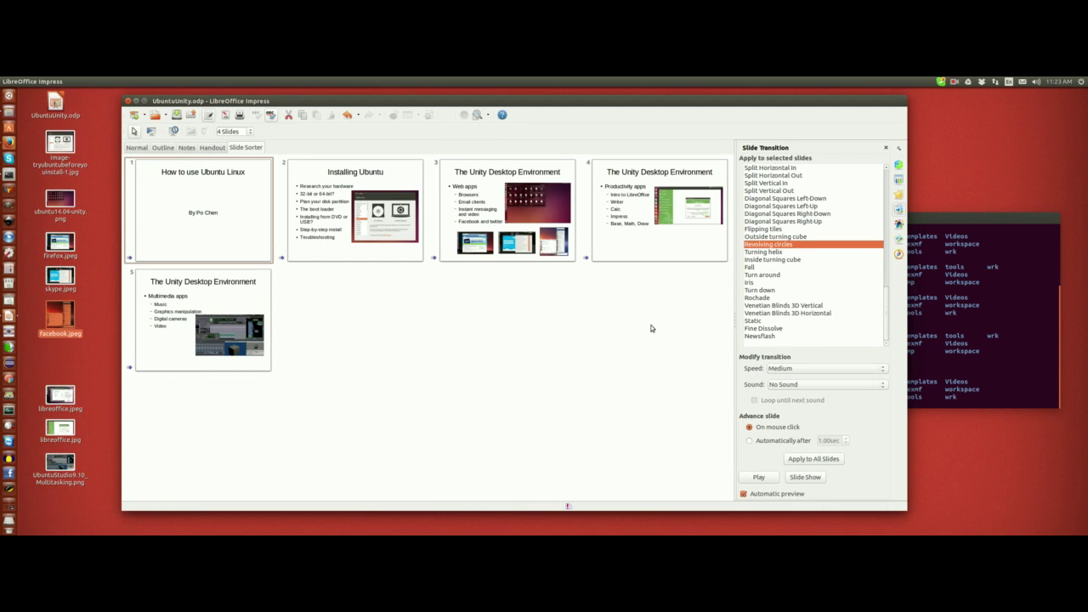
{"action": "key", "text": "ctrl+a"}
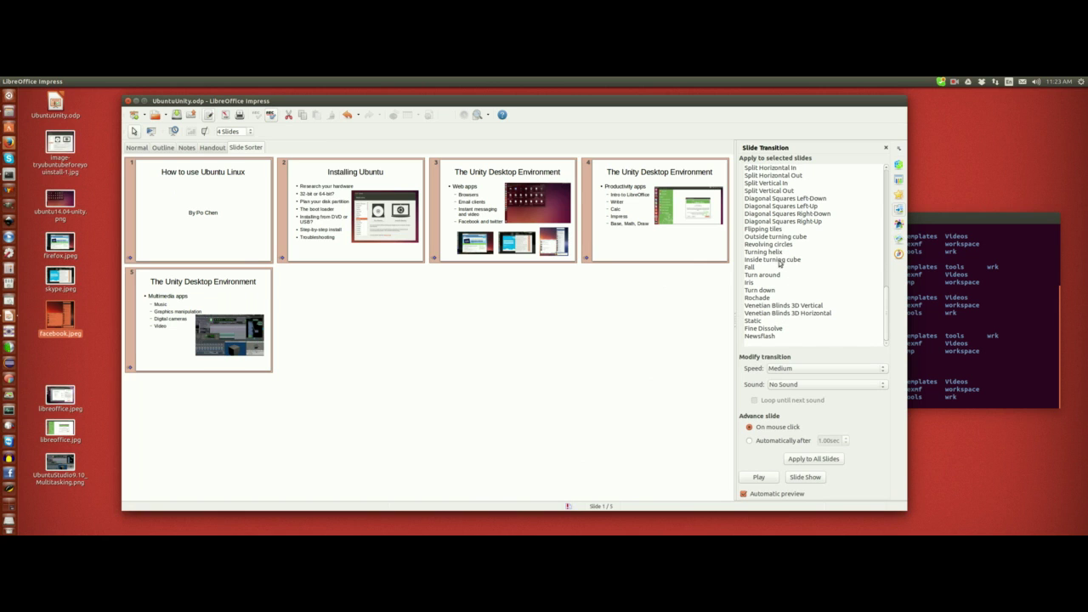
{"action": "left_click", "coordinate": [765, 229]}
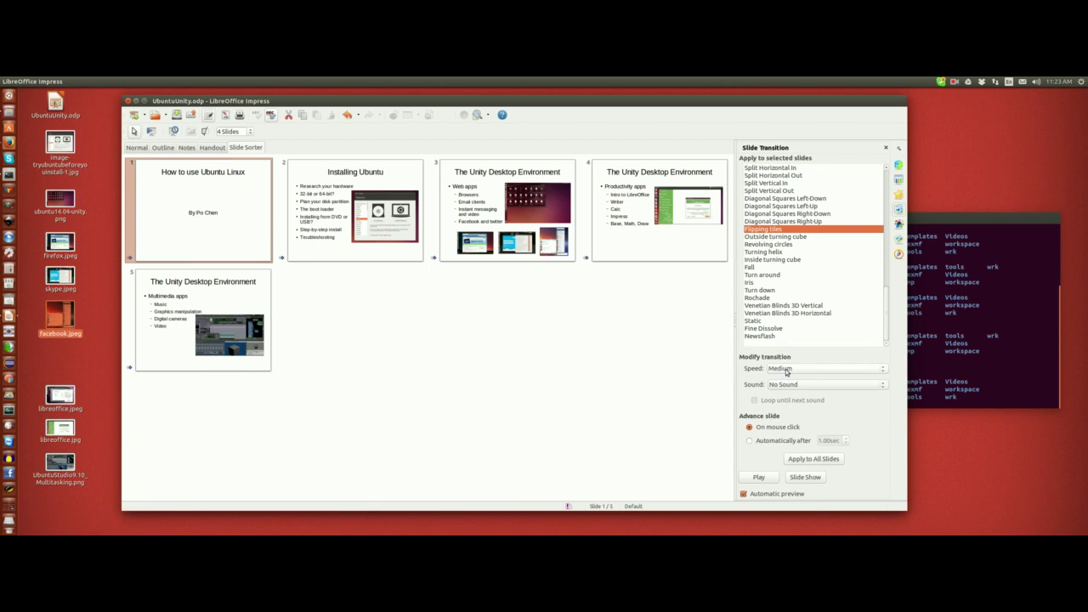
Set the transition speed to Fast with all five slides selected.
{"action": "left_click", "coordinate": [885, 373]}
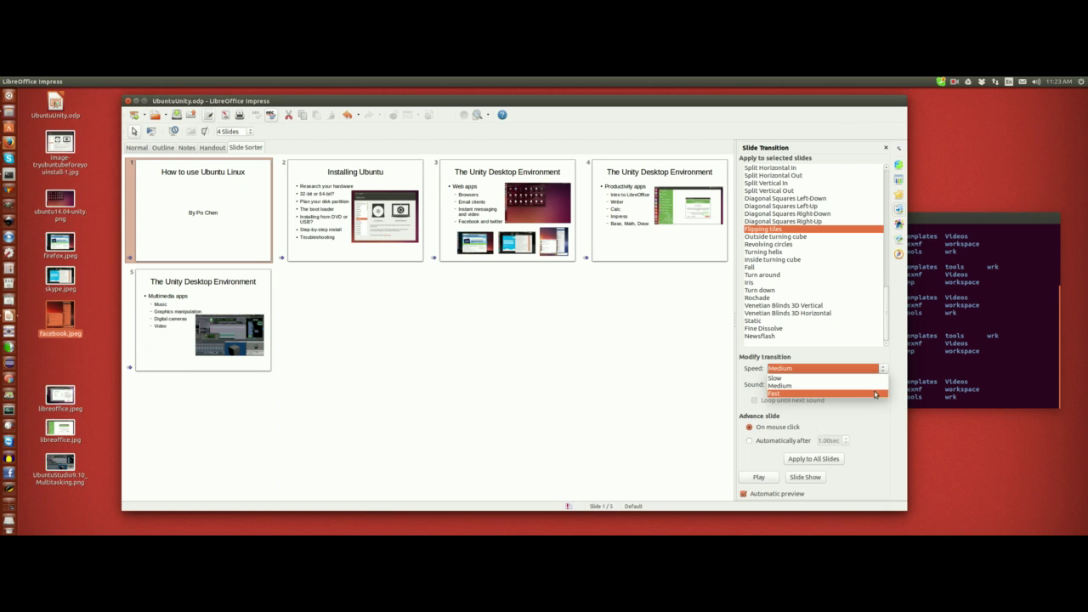
{"action": "left_click", "coordinate": [816, 397]}
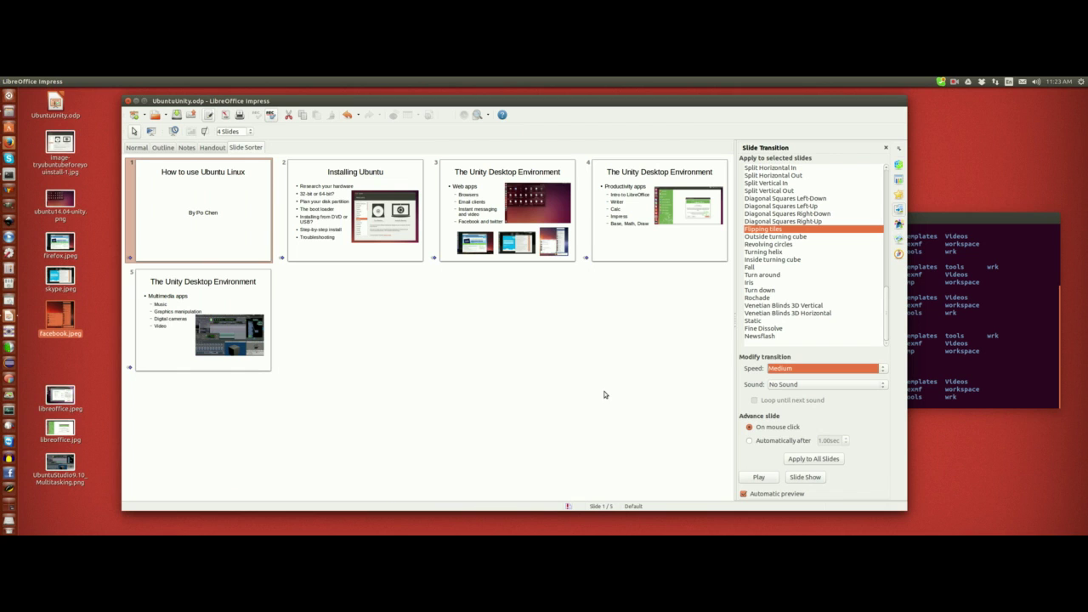
{"action": "left_click", "coordinate": [630, 360]}
{"action": "key", "text": "ctrl+a"}
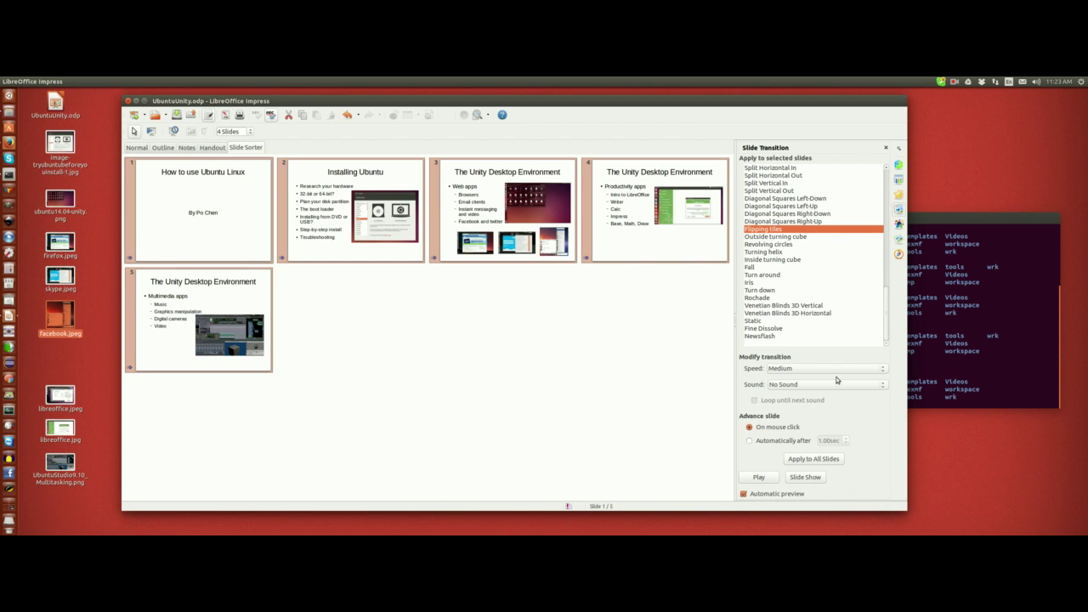
{"action": "left_click", "coordinate": [882, 368]}
{"action": "left_click", "coordinate": [874, 399]}
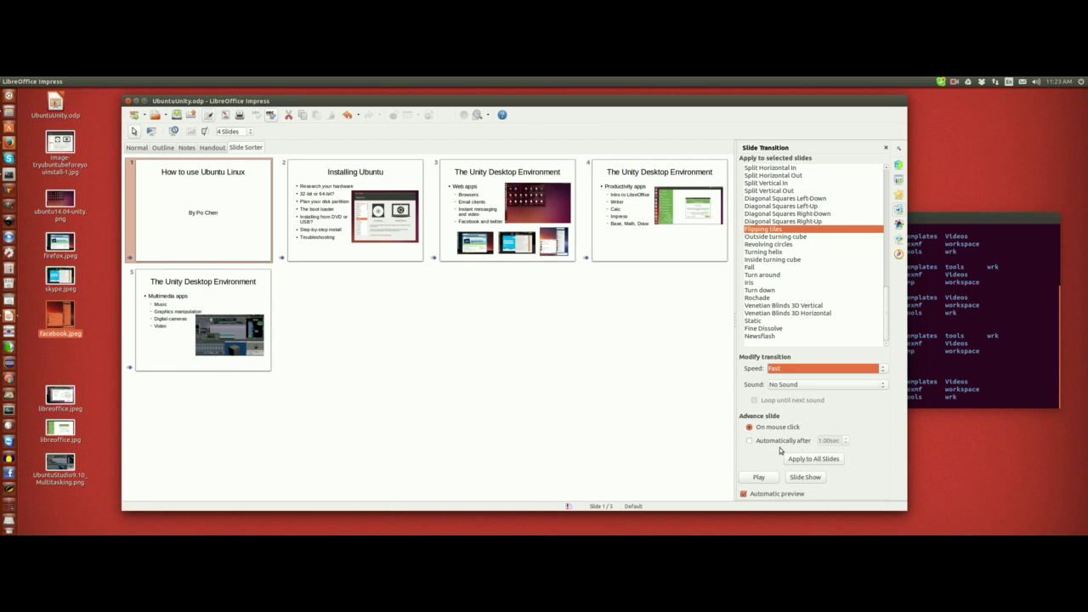
Advance slides automatically after 5 seconds and apply the settings to all slides.
{"action": "left_click", "coordinate": [749, 440]}
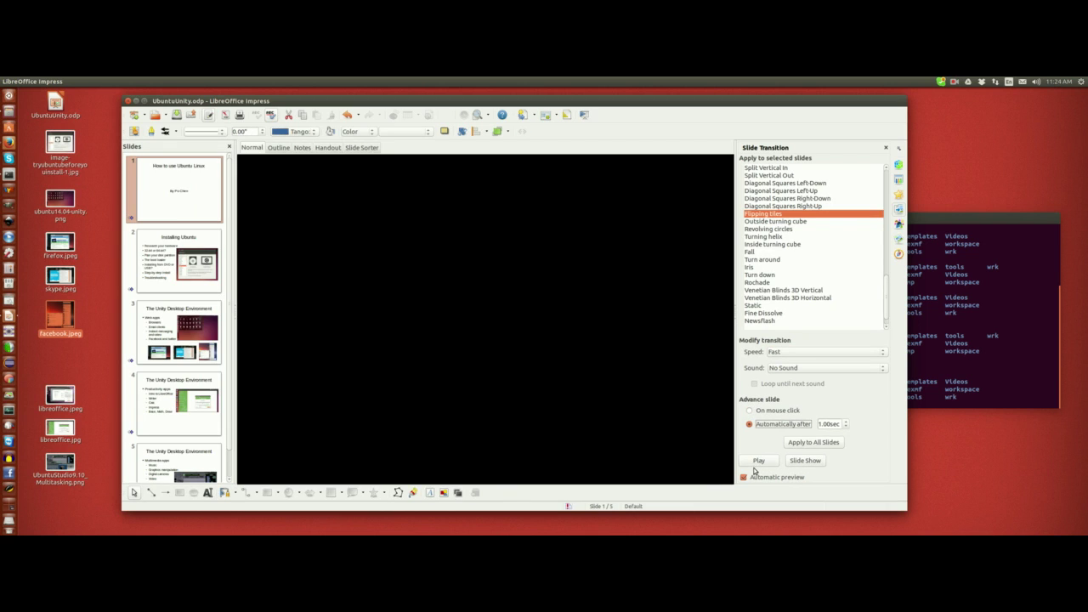
{"action": "left_click", "coordinate": [846, 422]}
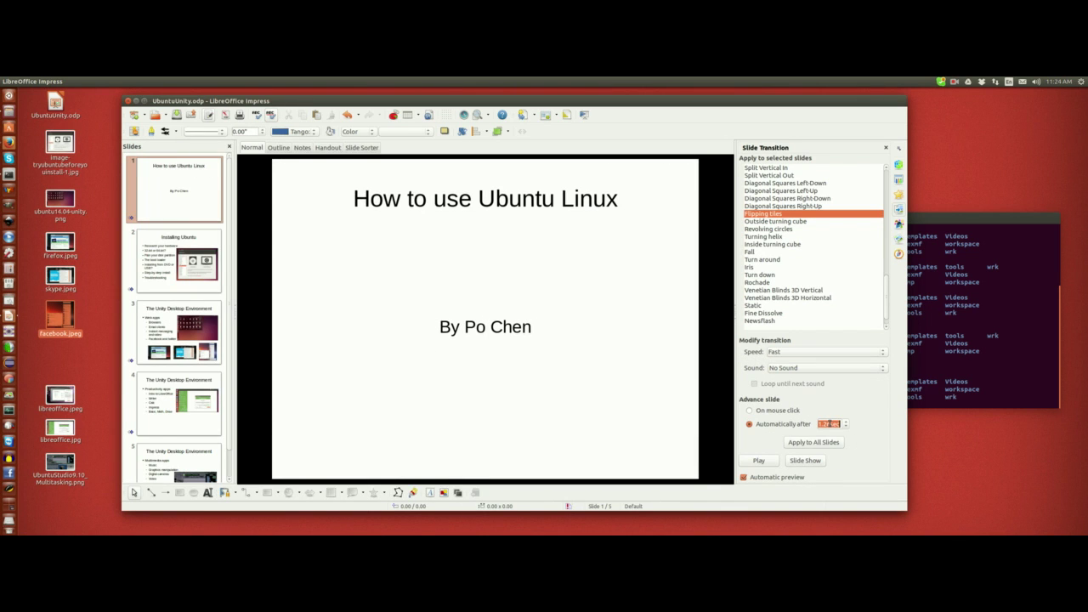
{"action": "type", "text": "5"}
{"action": "key", "text": "Return"}
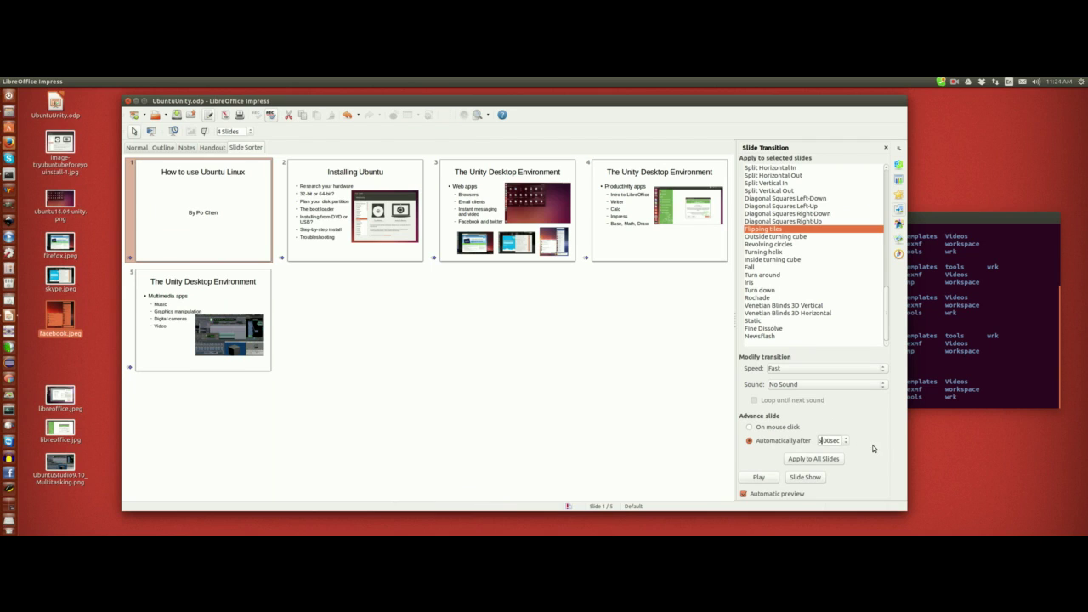
{"action": "left_click", "coordinate": [823, 462]}
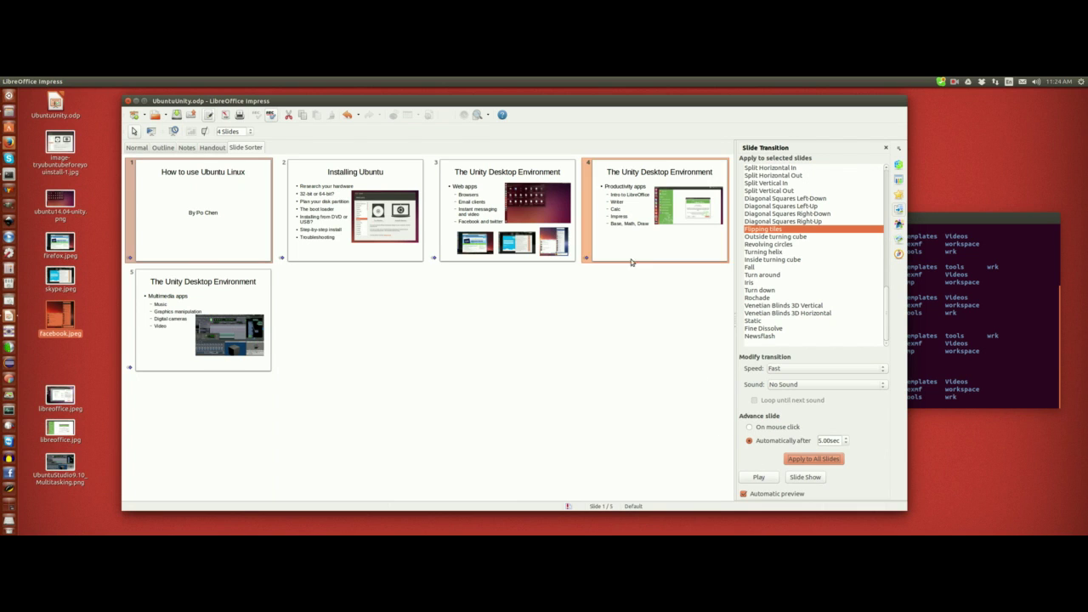
{"action": "left_click", "coordinate": [797, 481]}
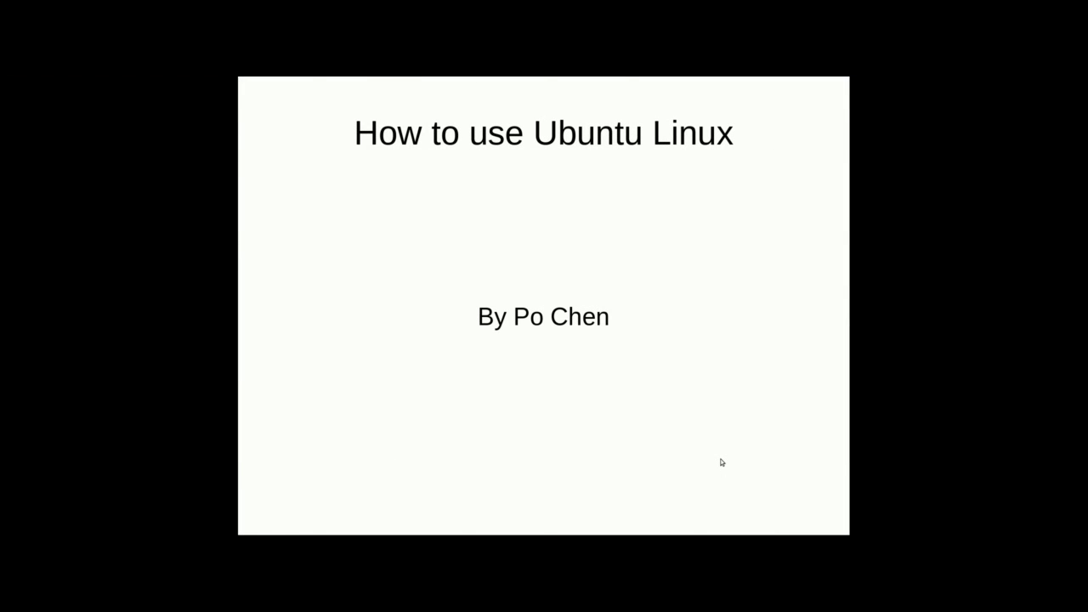
{"action": "left_click", "coordinate": [721, 463]}
{"action": "left_click", "coordinate": [721, 462]}
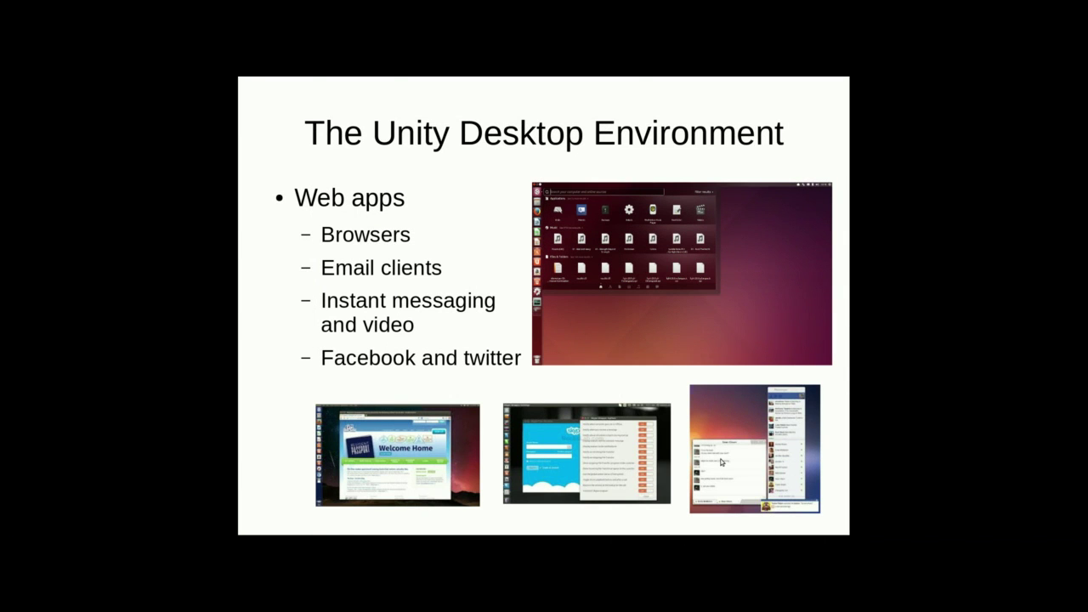
{"action": "left_click", "coordinate": [721, 463]}
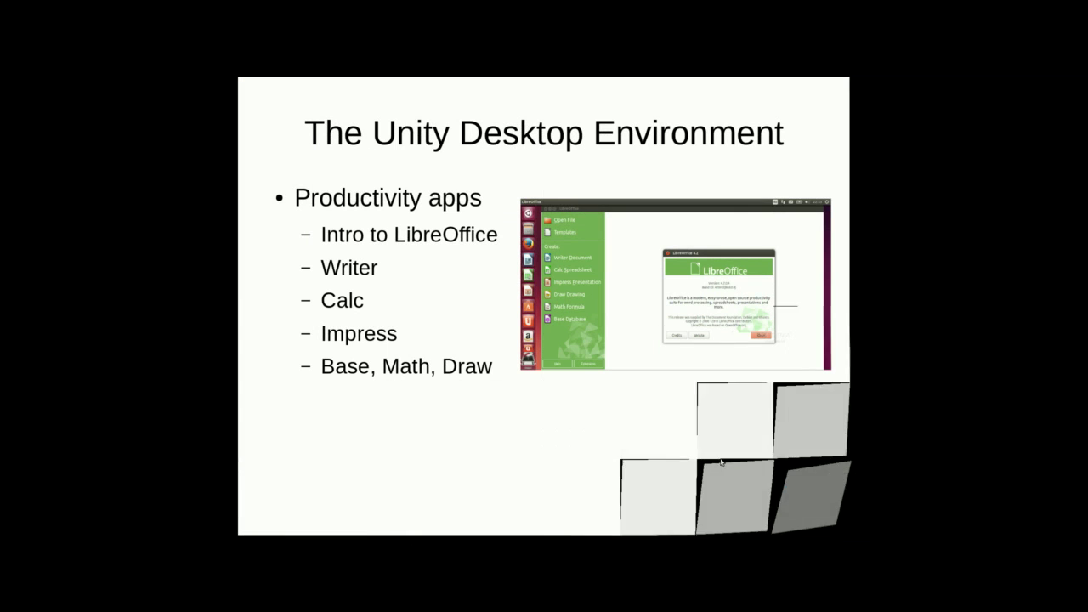
{"action": "left_click", "coordinate": [721, 463]}
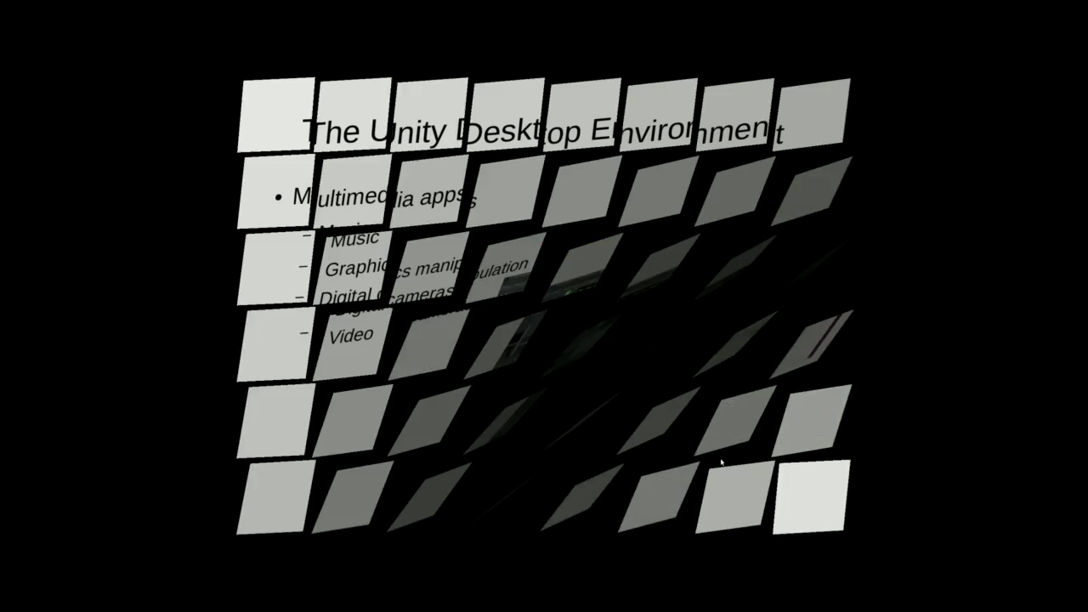
{"action": "left_click", "coordinate": [721, 462]}
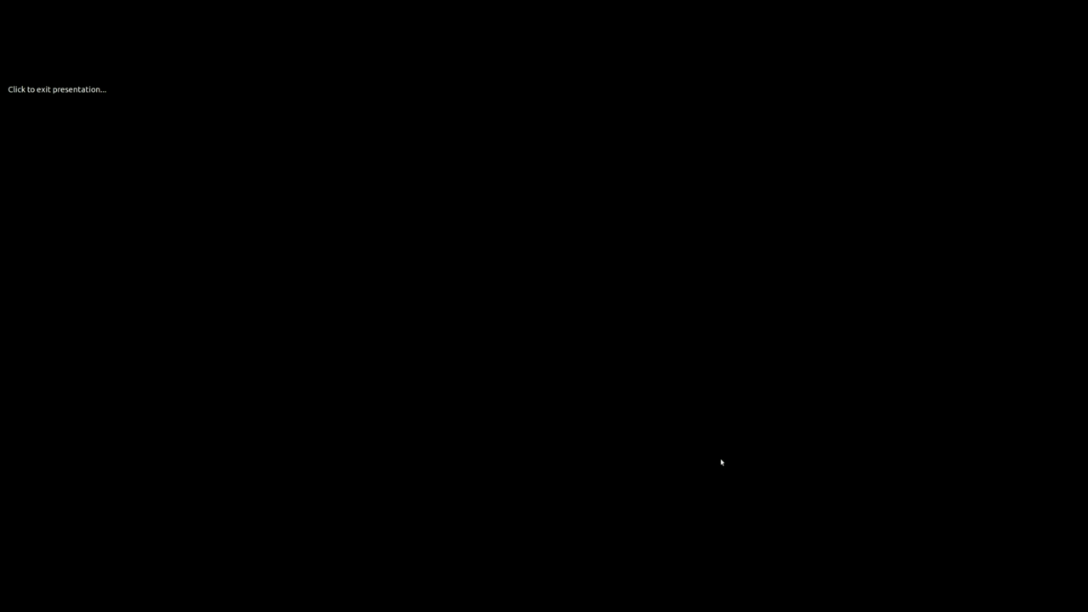
{"action": "left_click", "coordinate": [721, 462]}
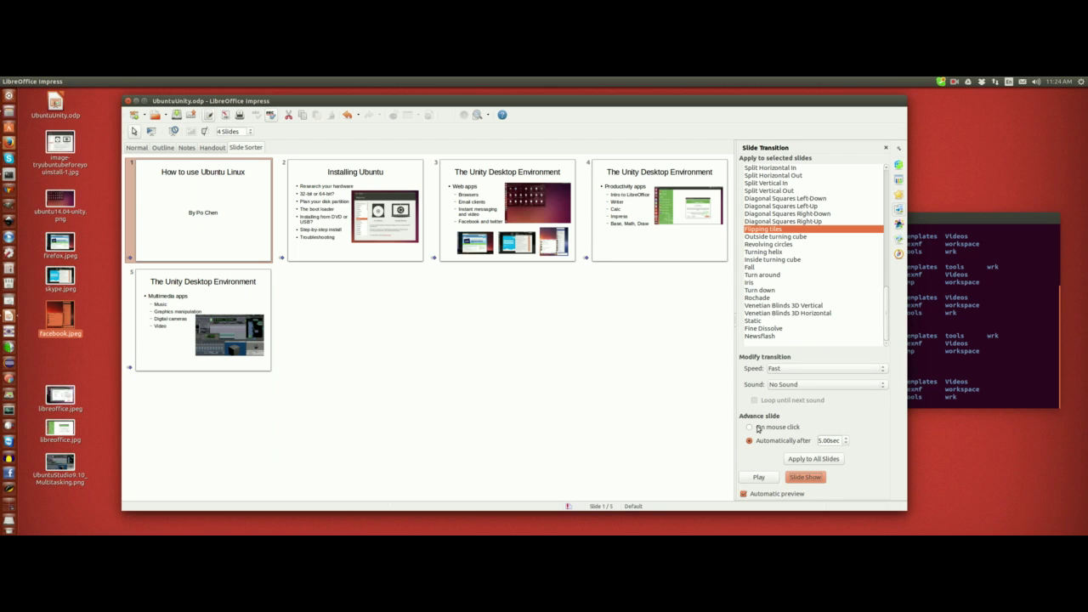
{"action": "scroll", "coordinate": [887, 292], "scroll_direction": "up", "scroll_amount": 2}
{"action": "scroll", "coordinate": [887, 292], "scroll_direction": "down", "scroll_amount": 2}
{"action": "left_click", "coordinate": [601, 321]}
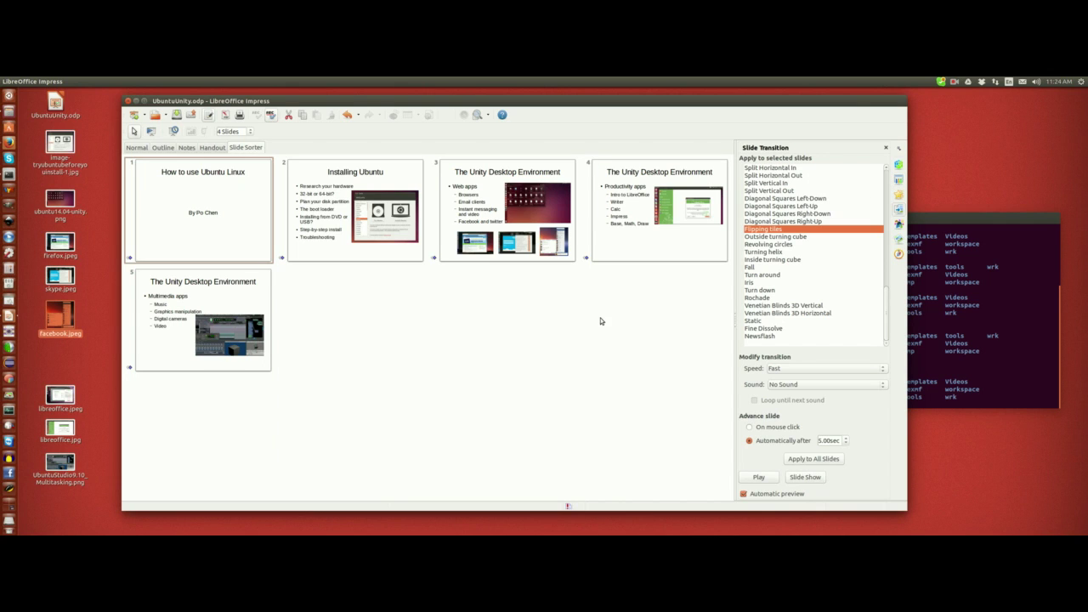
{"action": "key", "text": "ctrl+a"}
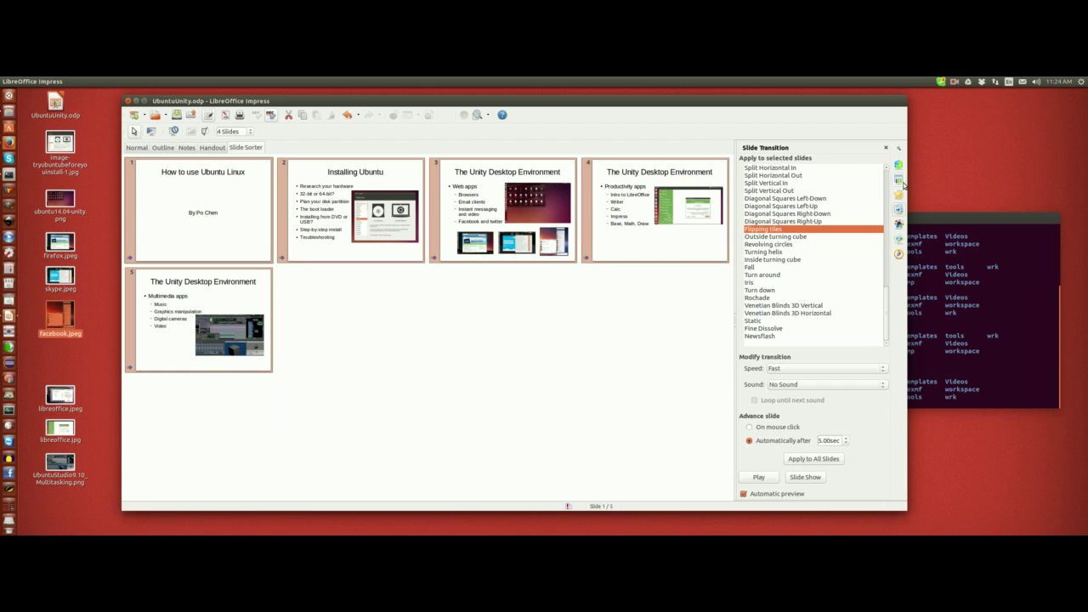
Apply the Lush Green master page to all slides from the Master Pages panel.
{"action": "left_click", "coordinate": [901, 183]}
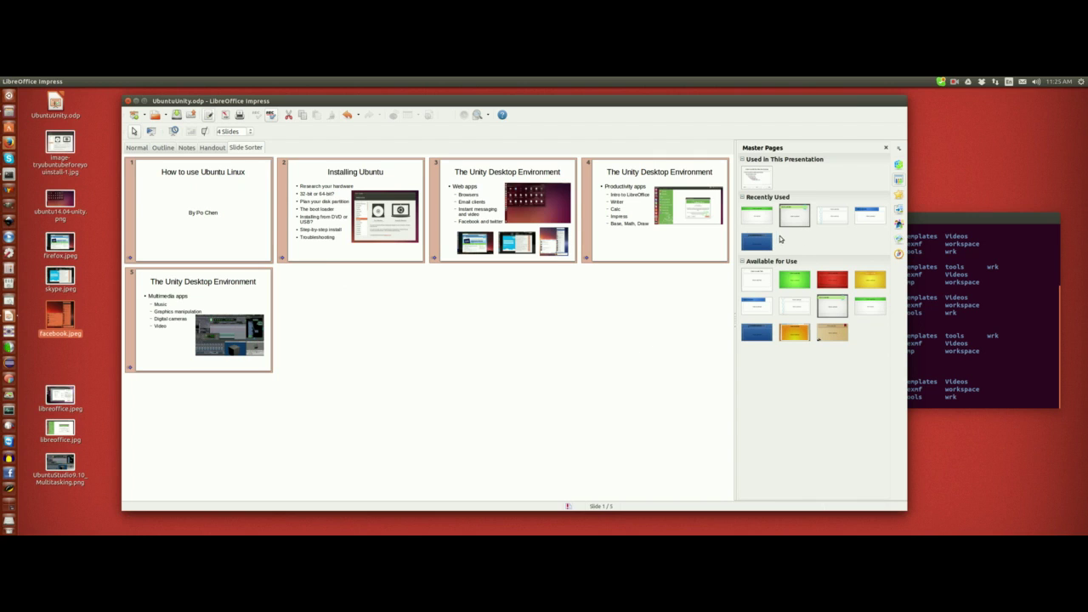
{"action": "left_click", "coordinate": [873, 310]}
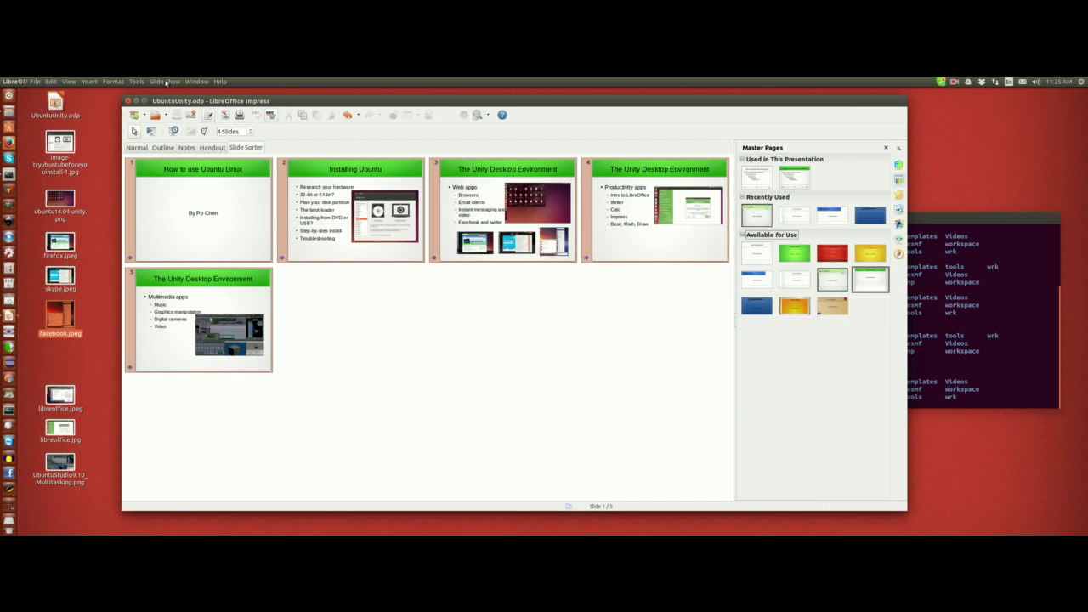
{"action": "left_click", "coordinate": [163, 82]}
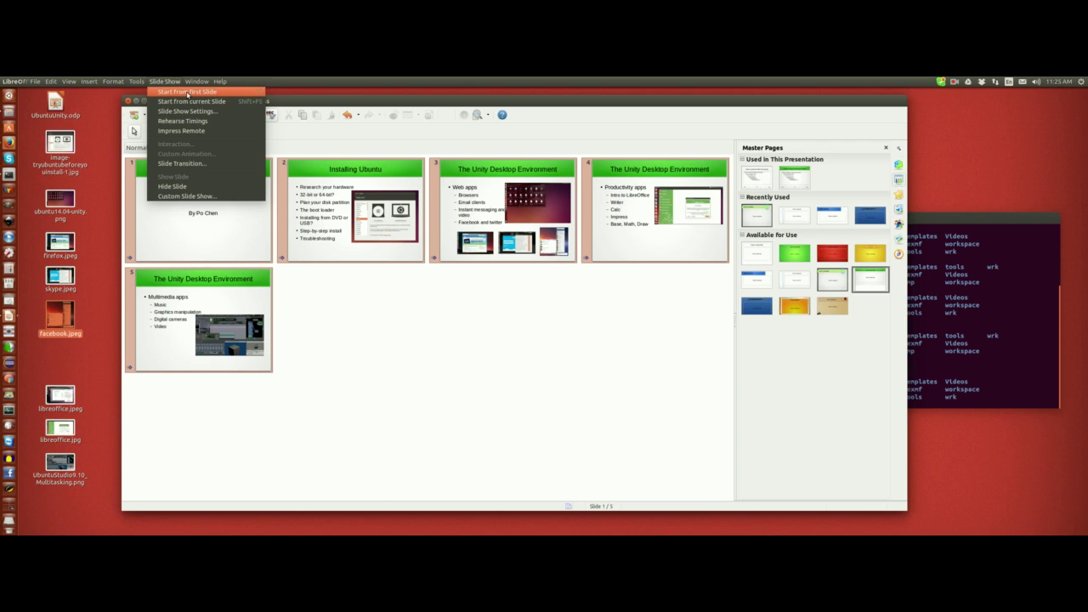
Run the slide show from the first slide to the end, then select slide 3.
{"action": "left_click", "coordinate": [187, 92]}
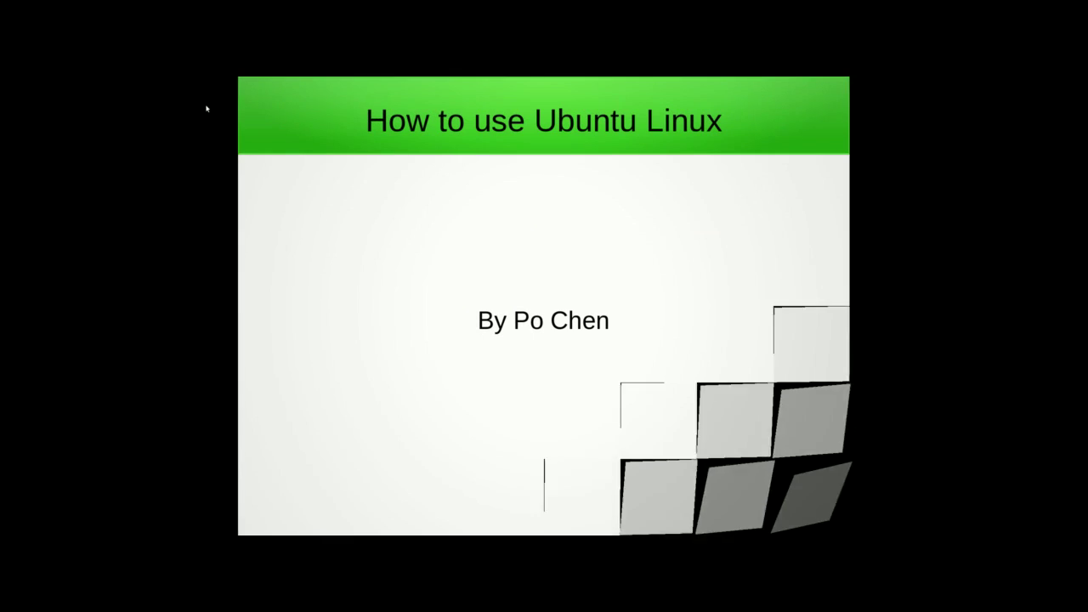
{"action": "key", "text": "Right"}
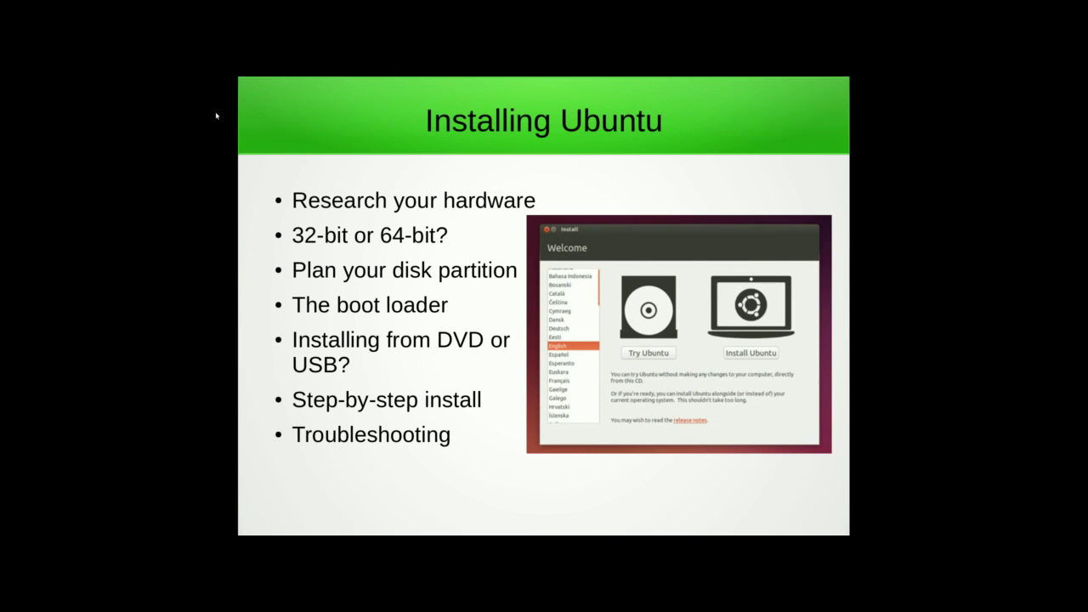
{"action": "key", "text": "Right"}
{"action": "key", "text": "Right"}
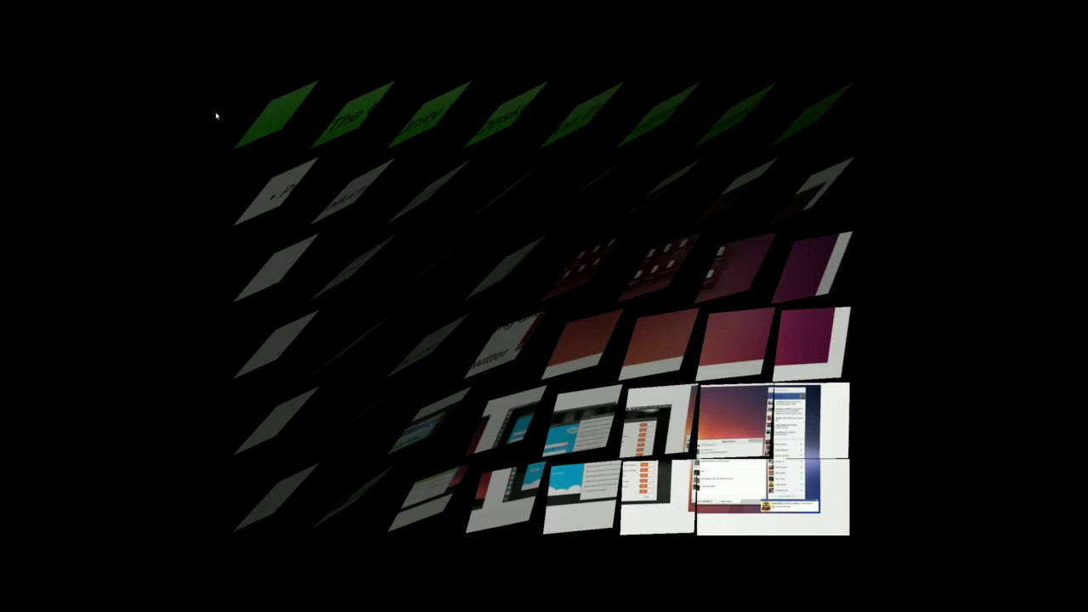
{"action": "key", "text": "Right"}
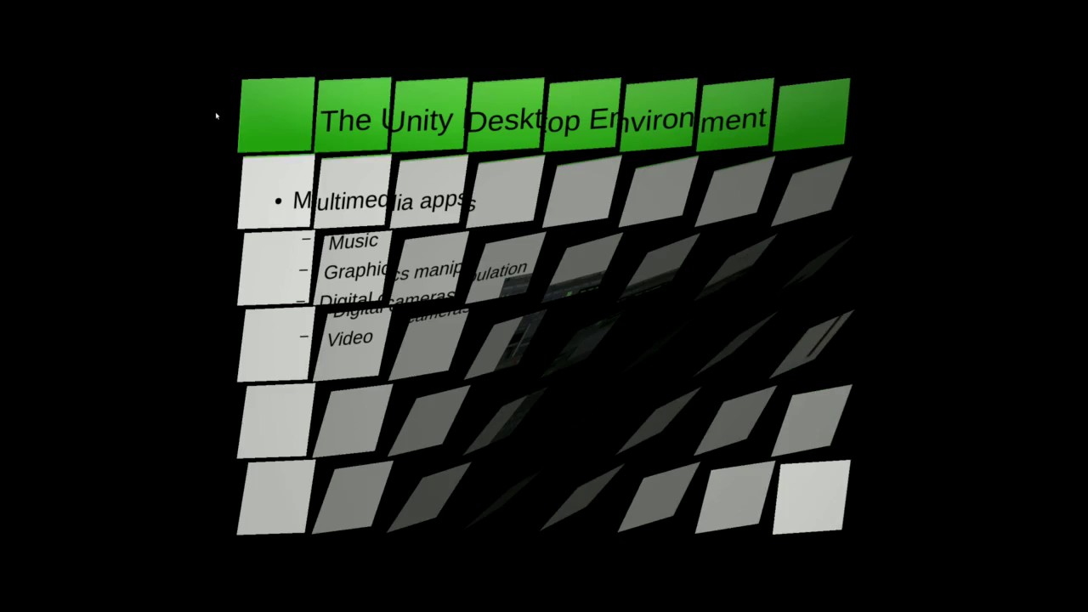
{"action": "key", "text": "Right"}
{"action": "key", "text": "Right"}
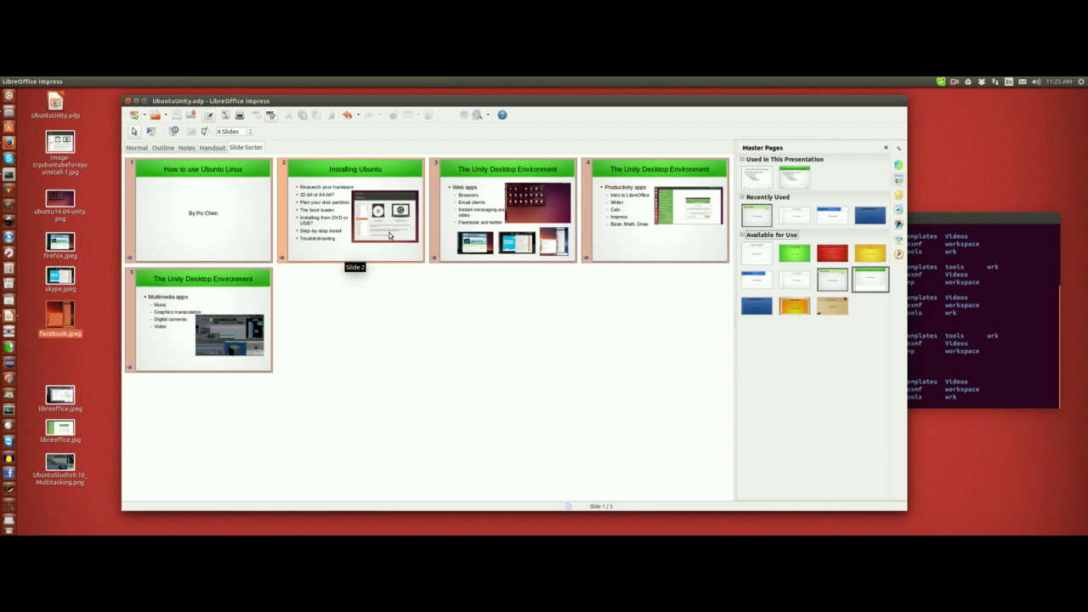
{"action": "left_click", "coordinate": [375, 317]}
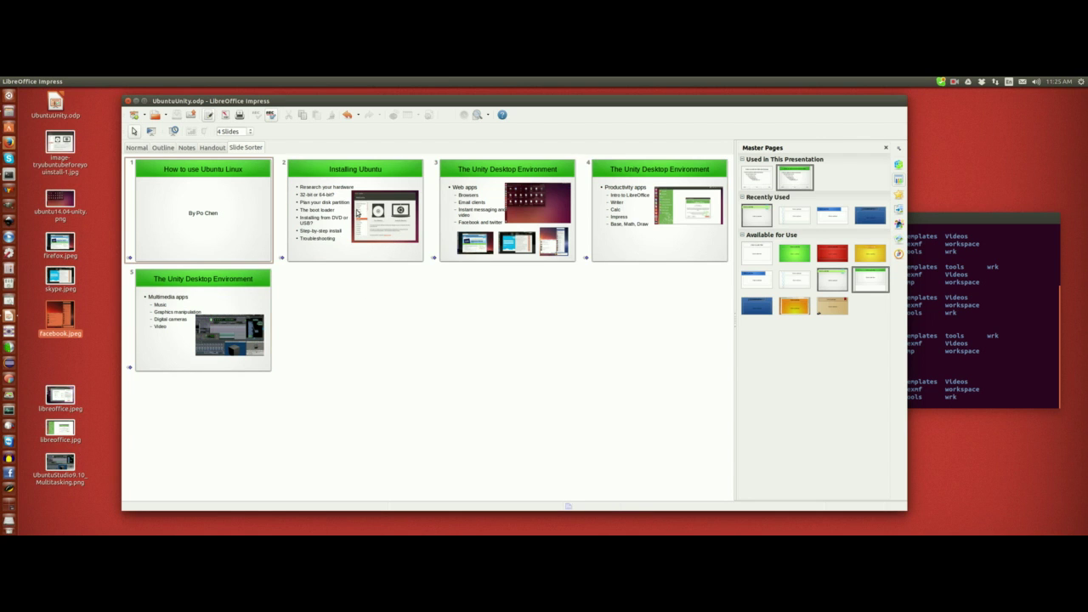
{"action": "left_click", "coordinate": [513, 227]}
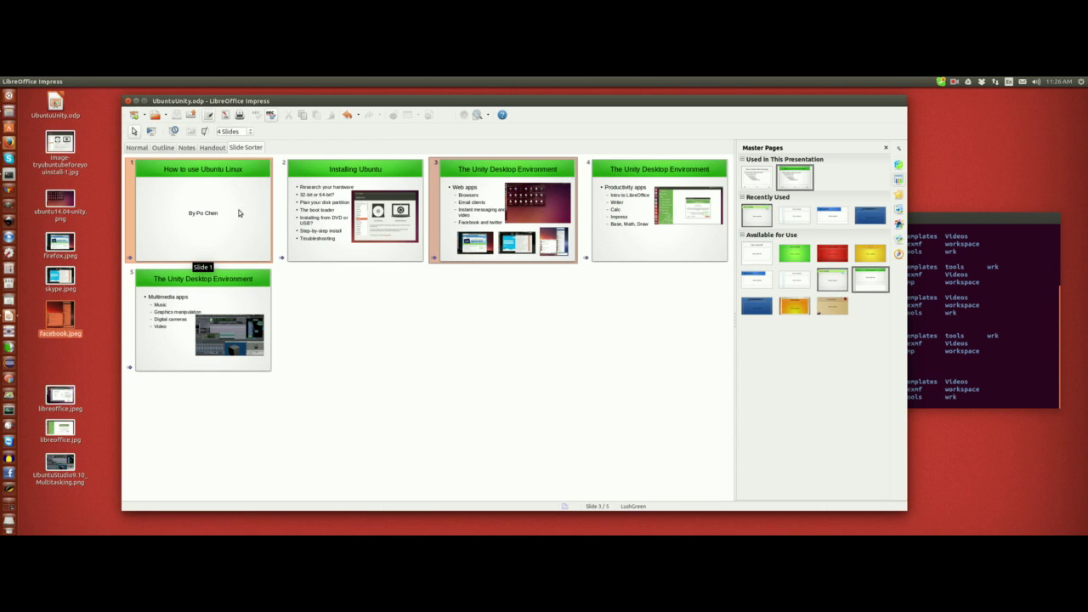
In Normal view, move the Web apps bullet text box and shorten it from the bottom.
{"action": "left_click", "coordinate": [135, 148]}
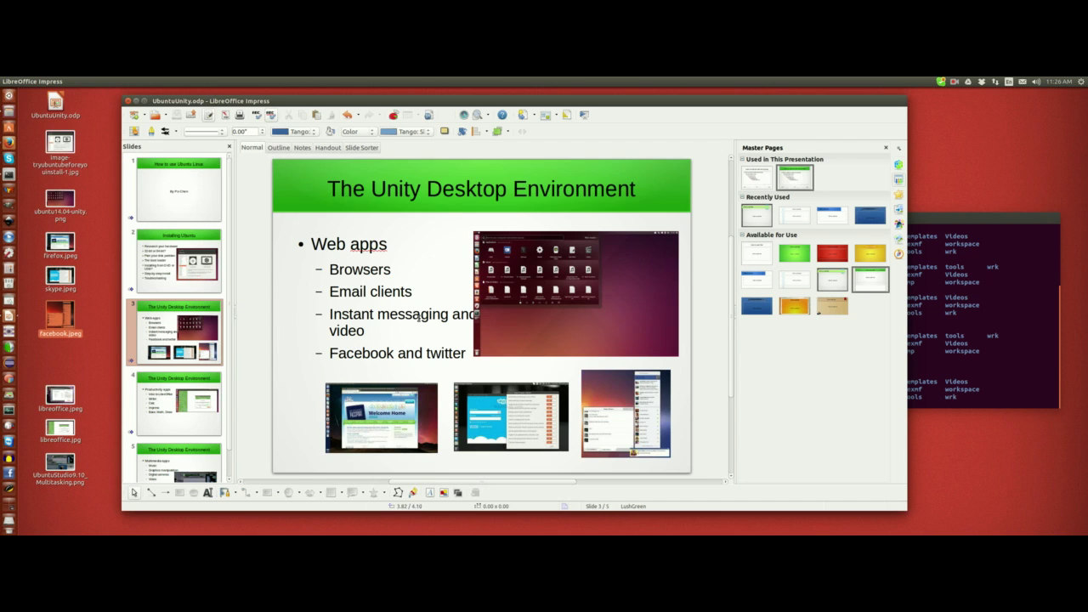
{"action": "left_click", "coordinate": [389, 314]}
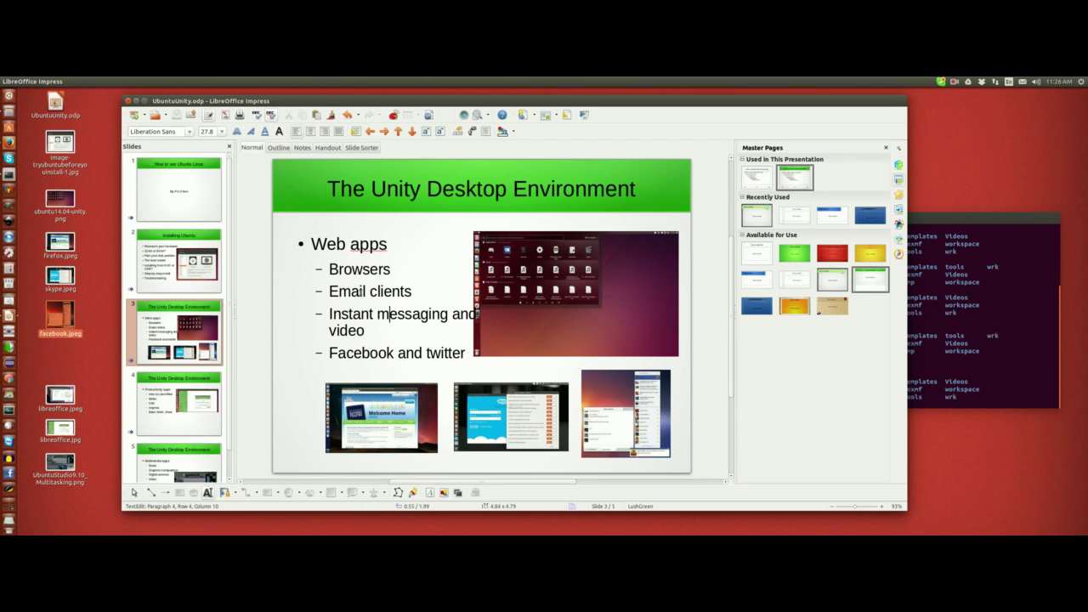
{"action": "left_click", "coordinate": [350, 244]}
{"action": "left_click", "coordinate": [368, 234]}
{"action": "mouse_move", "coordinate": [368, 235]}
{"action": "left_mouse_down"}
{"action": "mouse_move", "coordinate": [355, 231]}
{"action": "mouse_move", "coordinate": [363, 228]}
{"action": "left_mouse_up"}
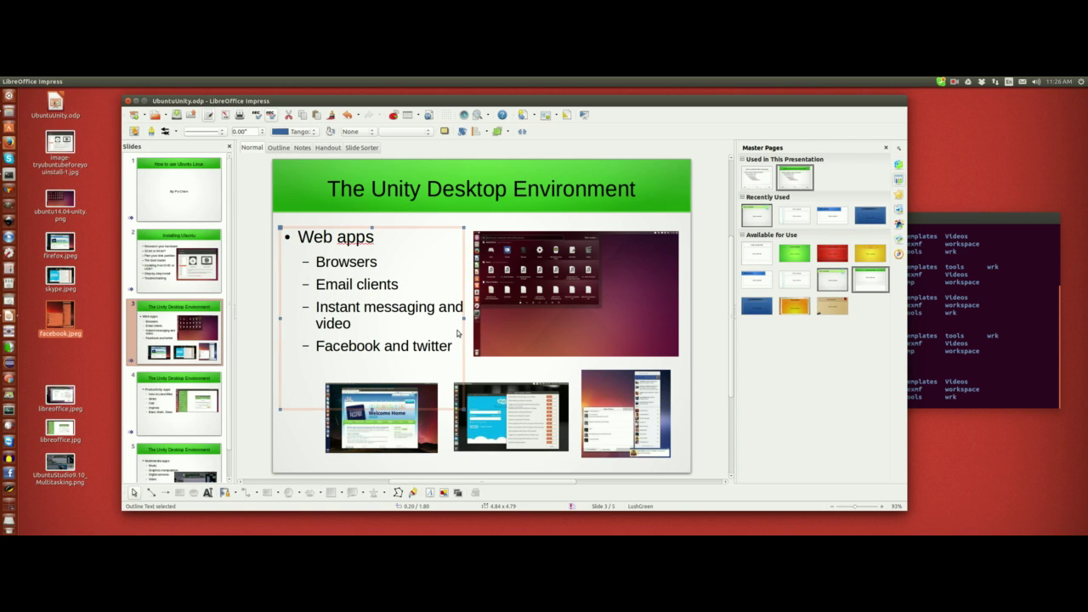
{"action": "left_click_drag", "start_coordinate": [372, 409], "coordinate": [374, 359]}
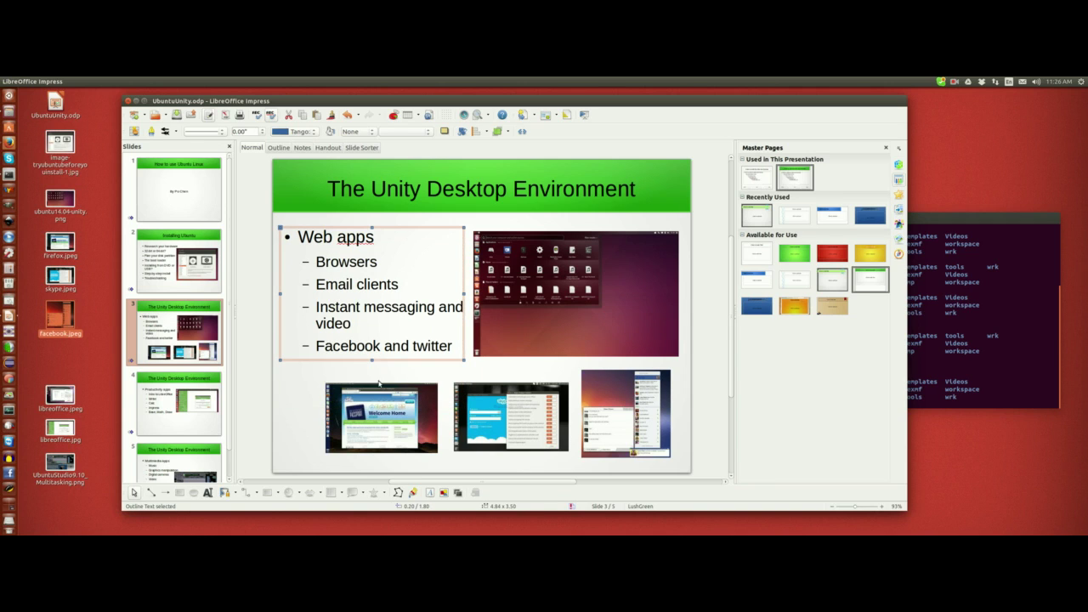
{"action": "left_click_drag", "start_coordinate": [432, 228], "coordinate": [436, 230]}
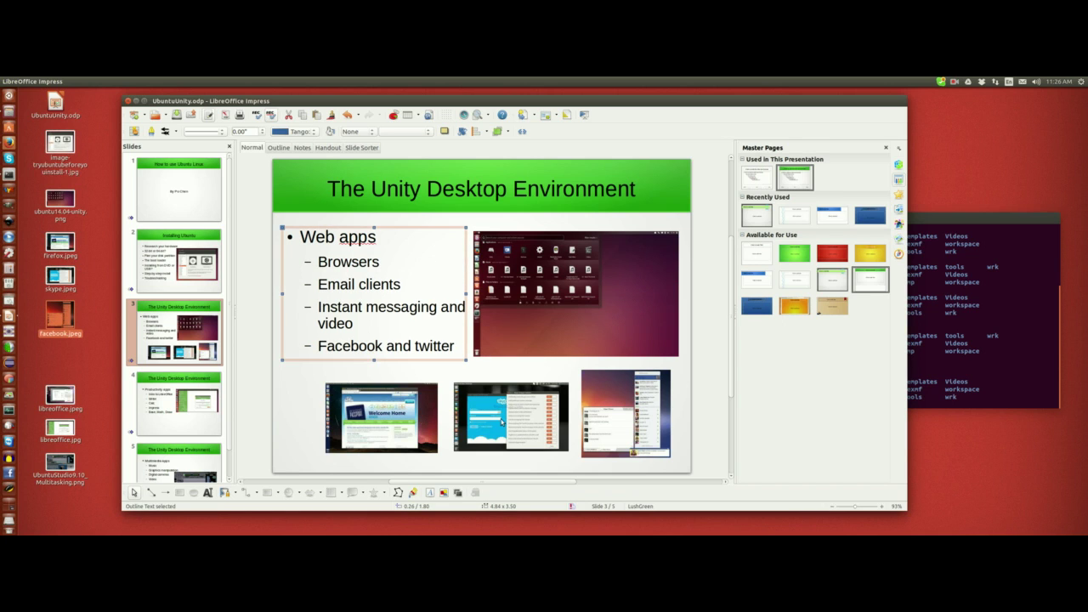
Shift the Welcome Home, middle and right-hand screenshots slightly left.
{"action": "left_click", "coordinate": [403, 425]}
{"action": "left_click_drag", "start_coordinate": [393, 422], "coordinate": [386, 422]}
{"action": "left_click_drag", "start_coordinate": [485, 423], "coordinate": [476, 421]}
{"action": "left_click_drag", "start_coordinate": [621, 417], "coordinate": [613, 417]}
{"action": "left_click_drag", "start_coordinate": [523, 424], "coordinate": [516, 424]}
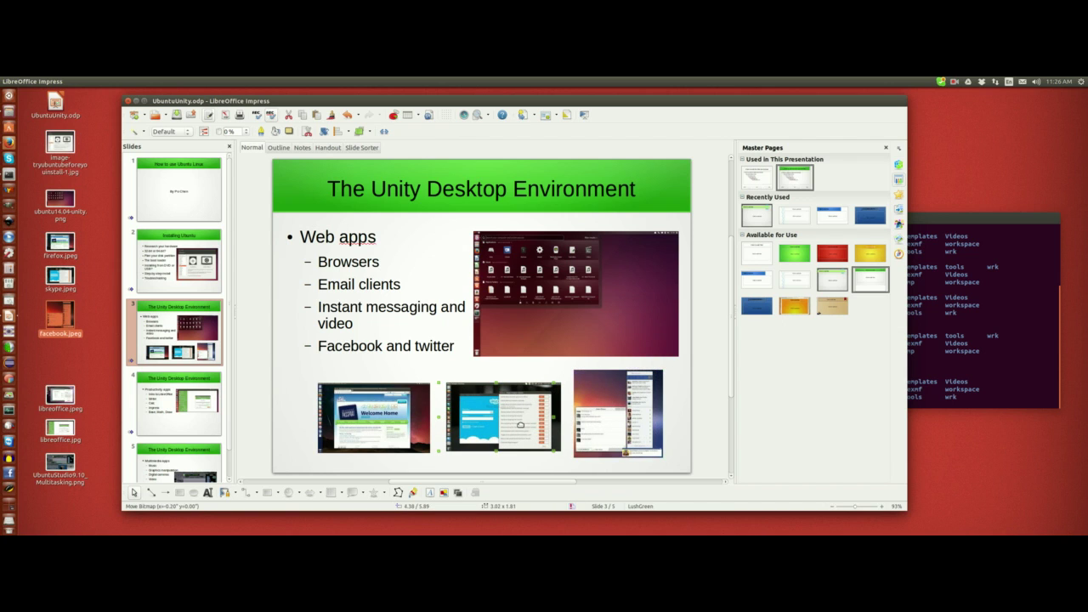
{"action": "left_click_drag", "start_coordinate": [594, 423], "coordinate": [586, 427]}
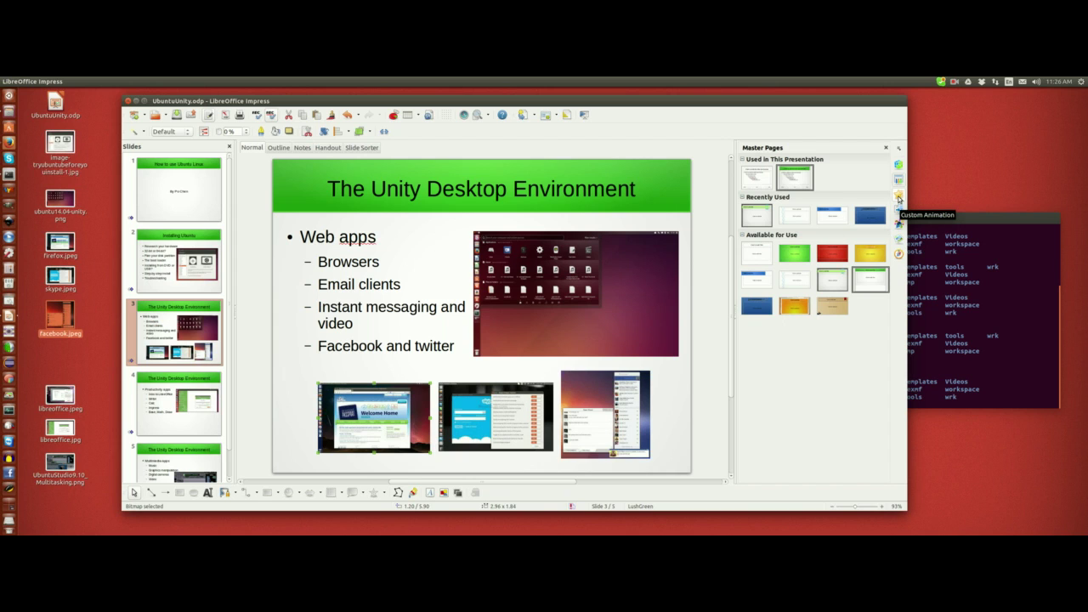
Open the Custom Animation pane from the sidebar.
{"action": "left_click", "coordinate": [900, 201]}
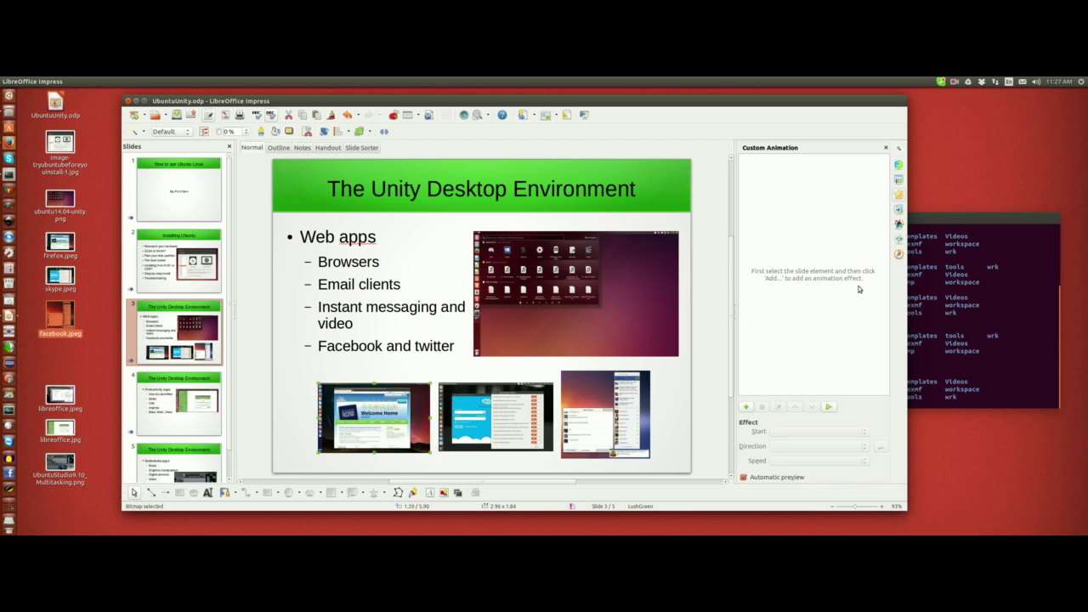
Add a Fly In entrance effect at Very fast speed to the left screenshot.
{"action": "left_click", "coordinate": [747, 409]}
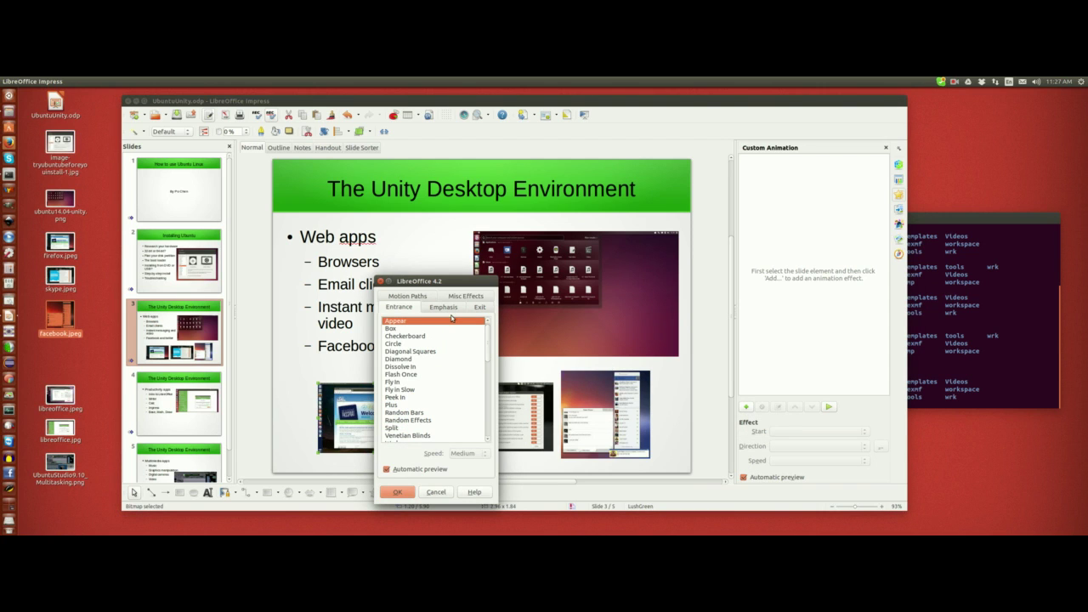
{"action": "left_click_drag", "start_coordinate": [496, 305], "coordinate": [585, 306]}
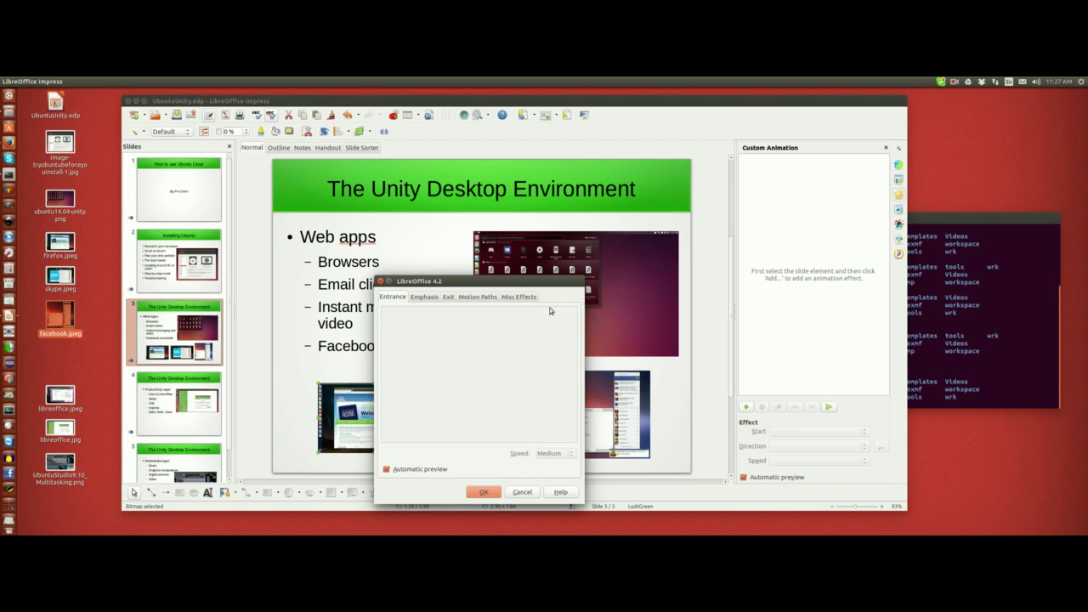
{"action": "left_click_drag", "start_coordinate": [518, 279], "coordinate": [617, 232]}
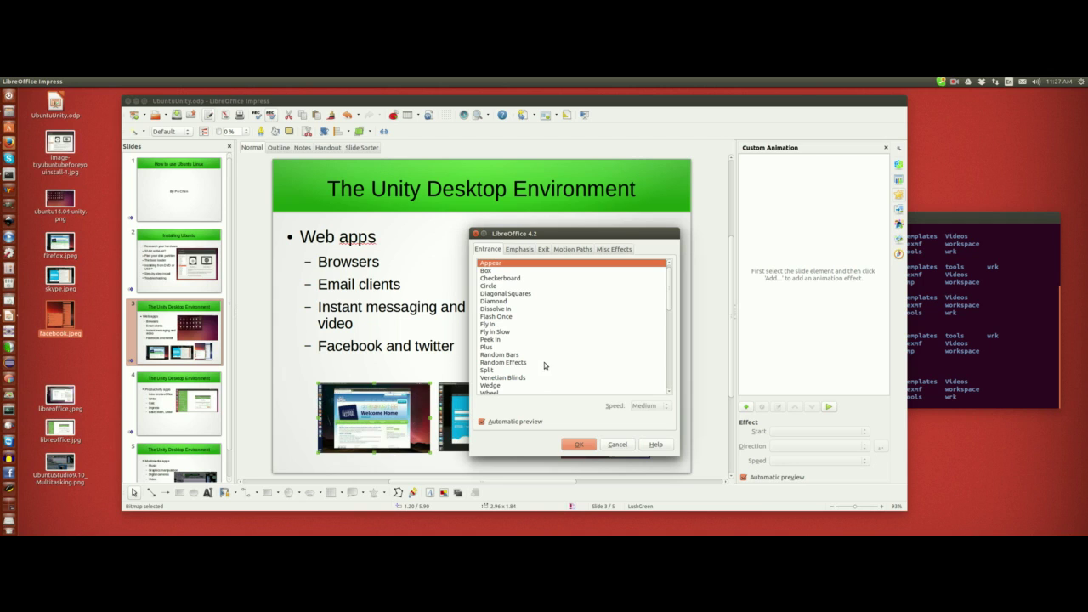
{"action": "left_click", "coordinate": [494, 326]}
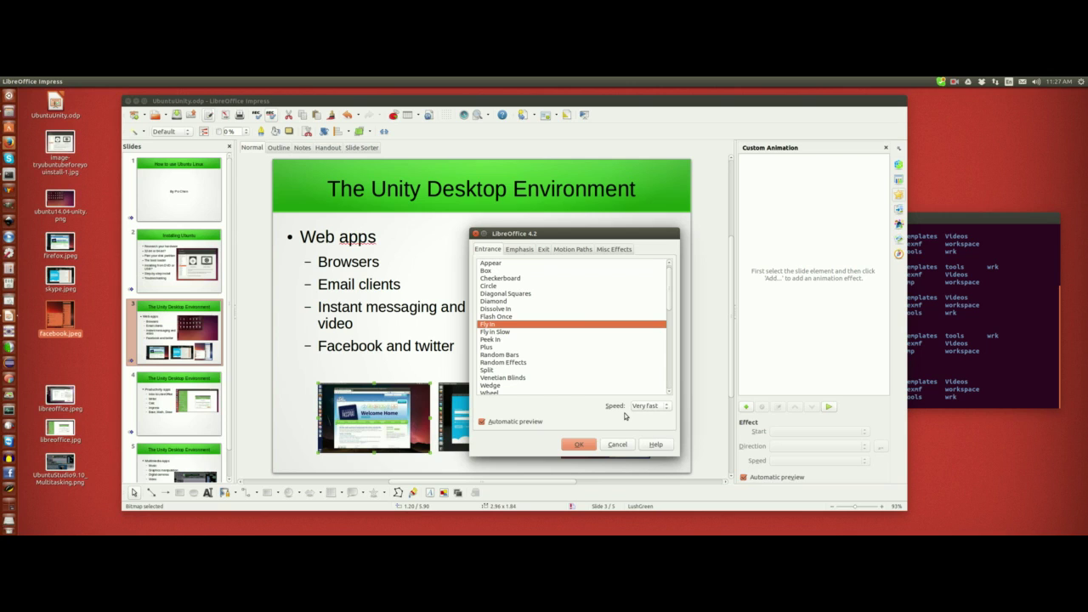
{"action": "left_click", "coordinate": [666, 407]}
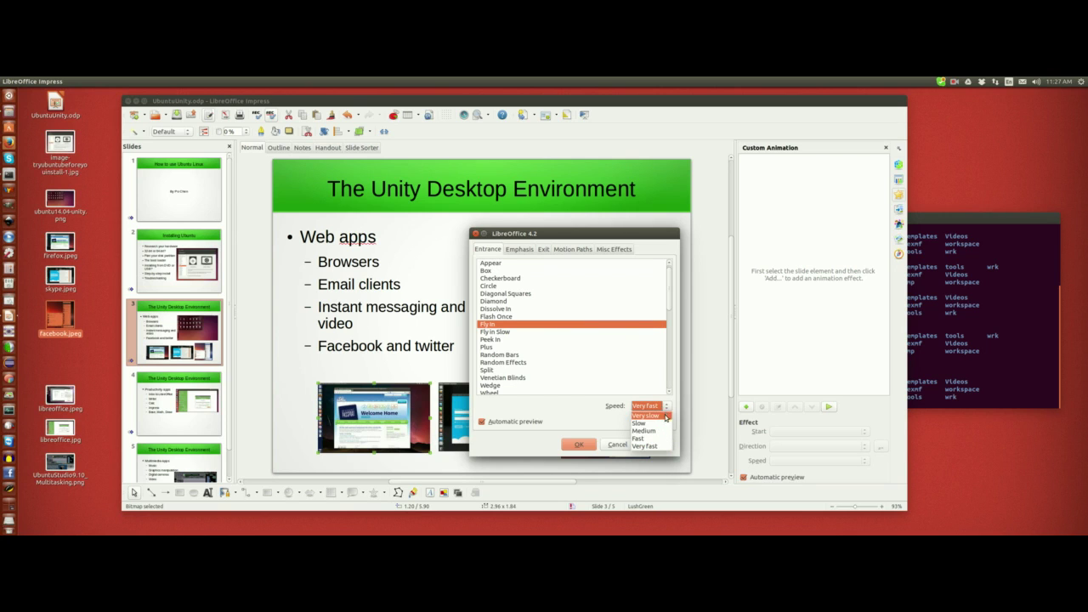
{"action": "left_click", "coordinate": [668, 407]}
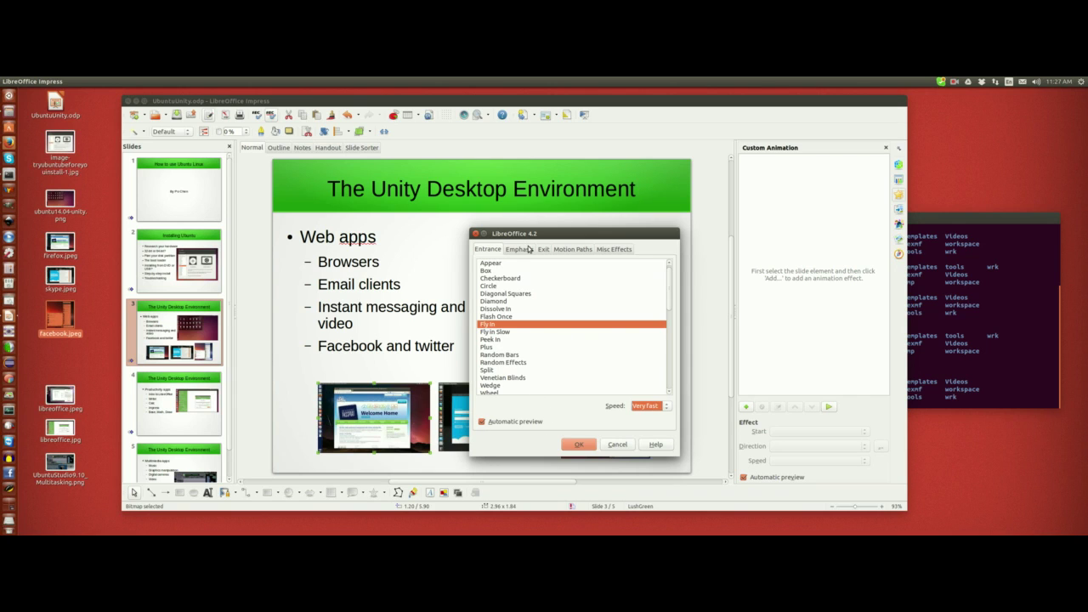
{"action": "left_click", "coordinate": [586, 447]}
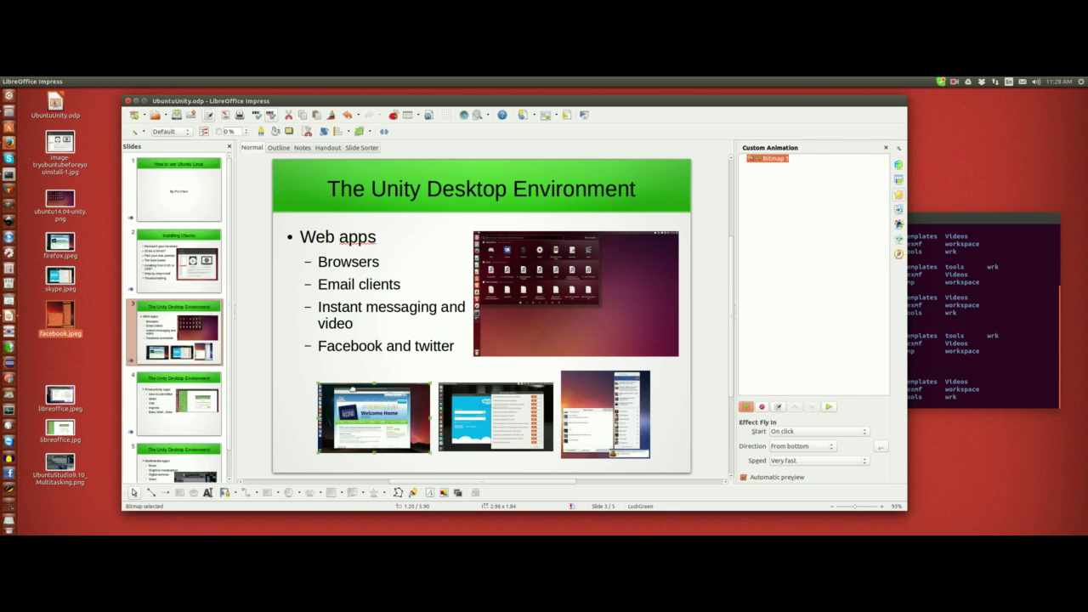
Set the Fly In to start After previous from bottom, and open its effect options.
{"action": "left_click", "coordinate": [864, 432]}
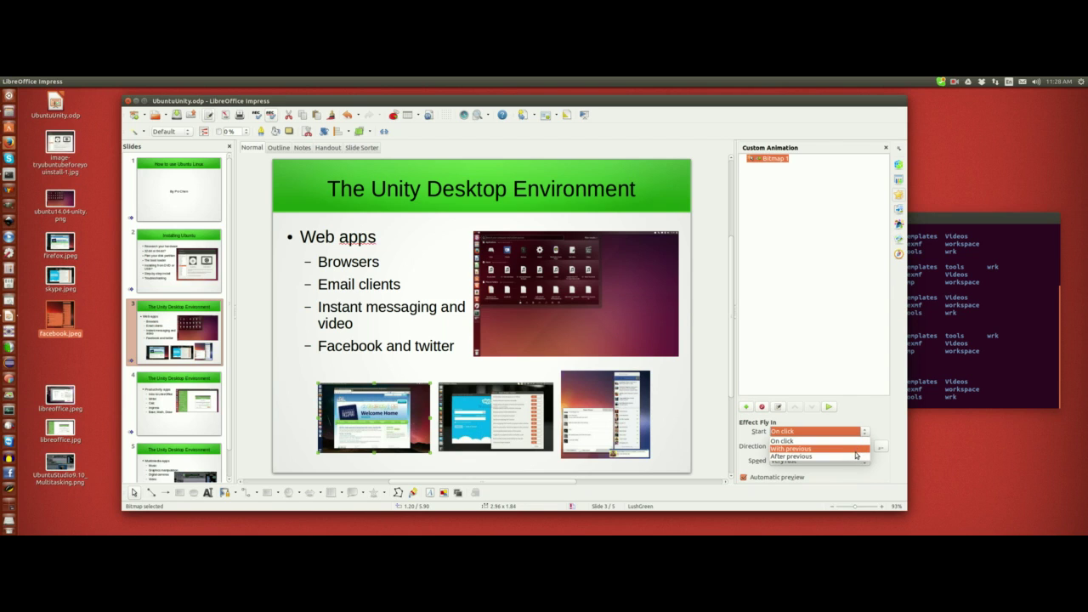
{"action": "left_click", "coordinate": [856, 459]}
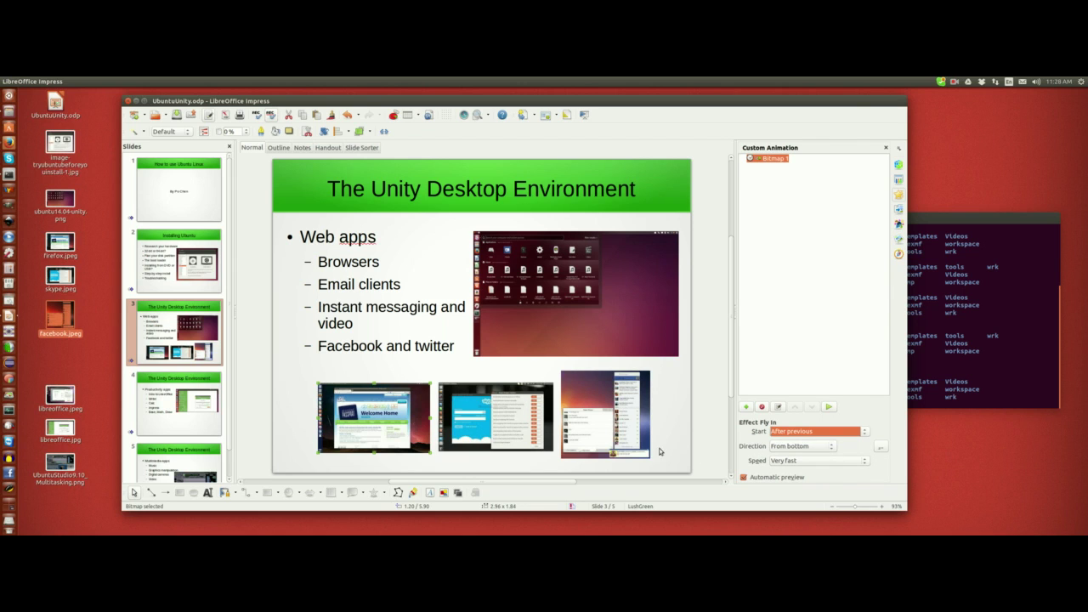
{"action": "left_click", "coordinate": [832, 446]}
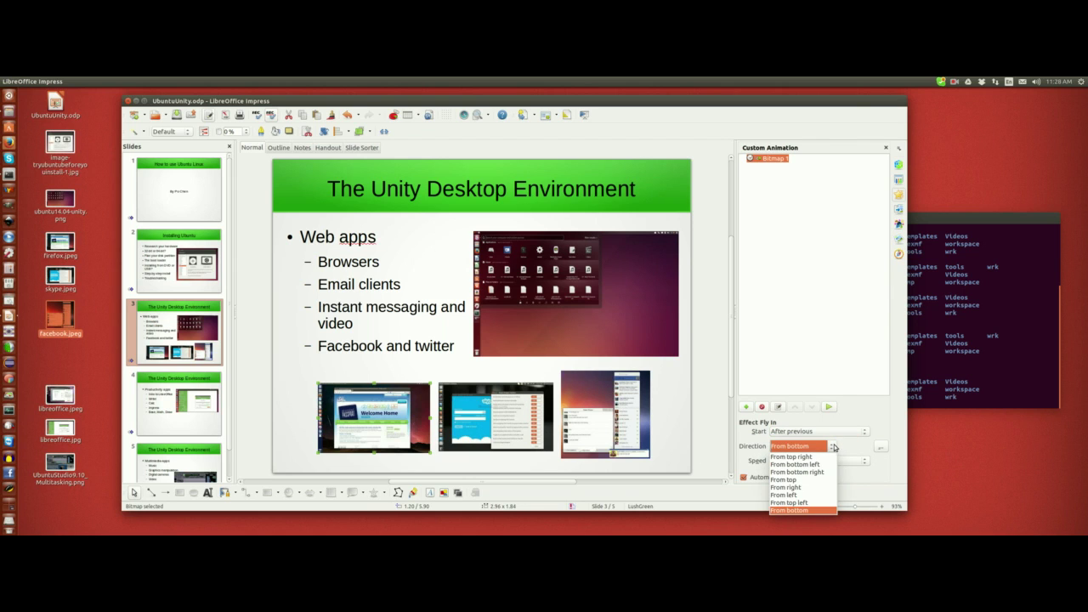
{"action": "left_click", "coordinate": [788, 448]}
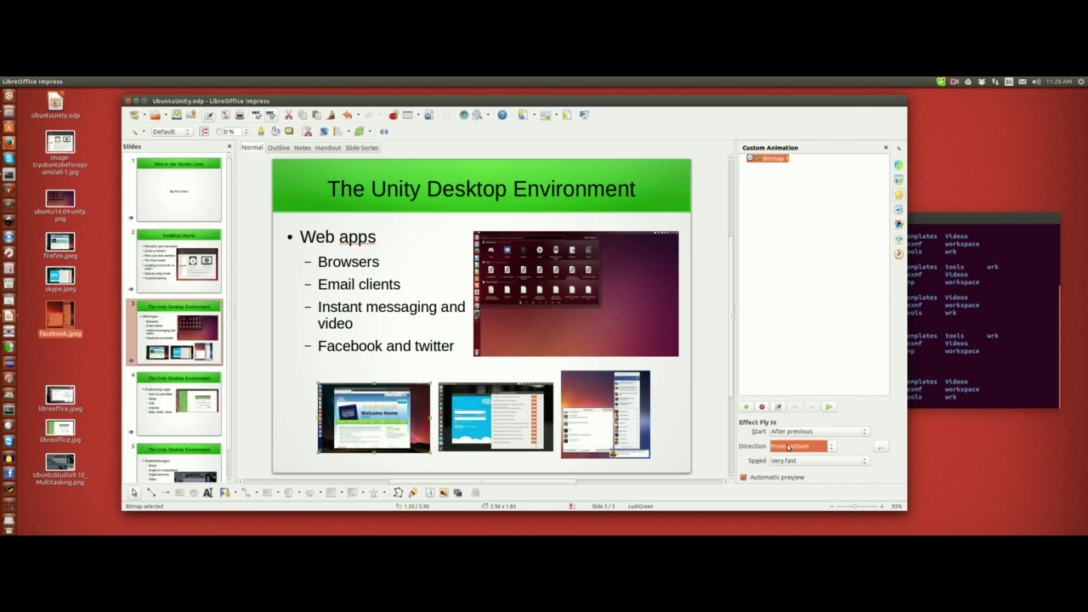
{"action": "left_click", "coordinate": [881, 448]}
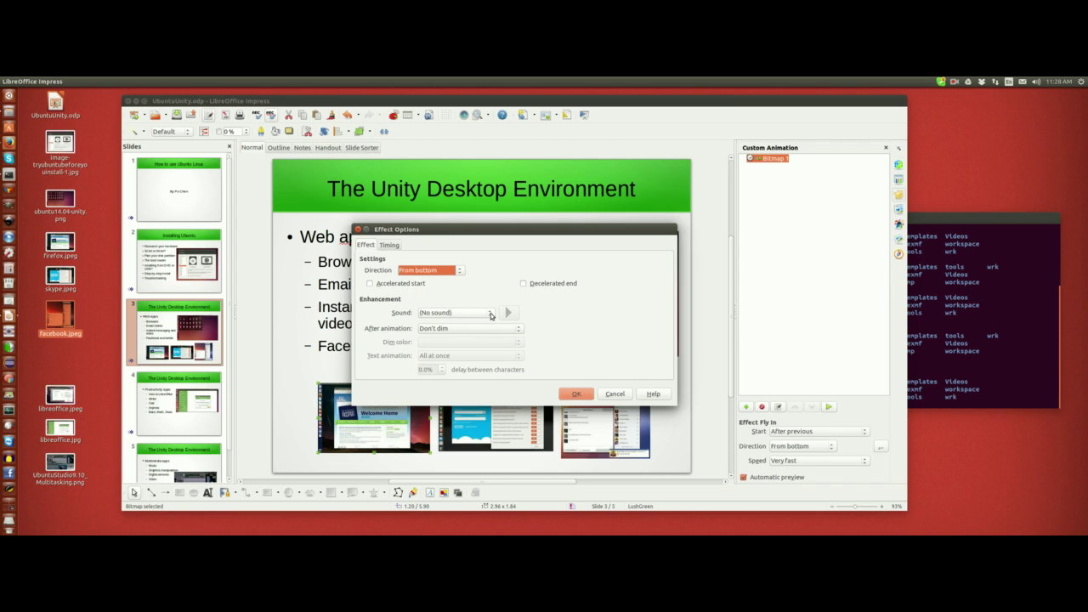
Set the Fly In sound to apert, preview it, and confirm the effect options.
{"action": "left_click", "coordinate": [491, 313]}
{"action": "left_click", "coordinate": [442, 345]}
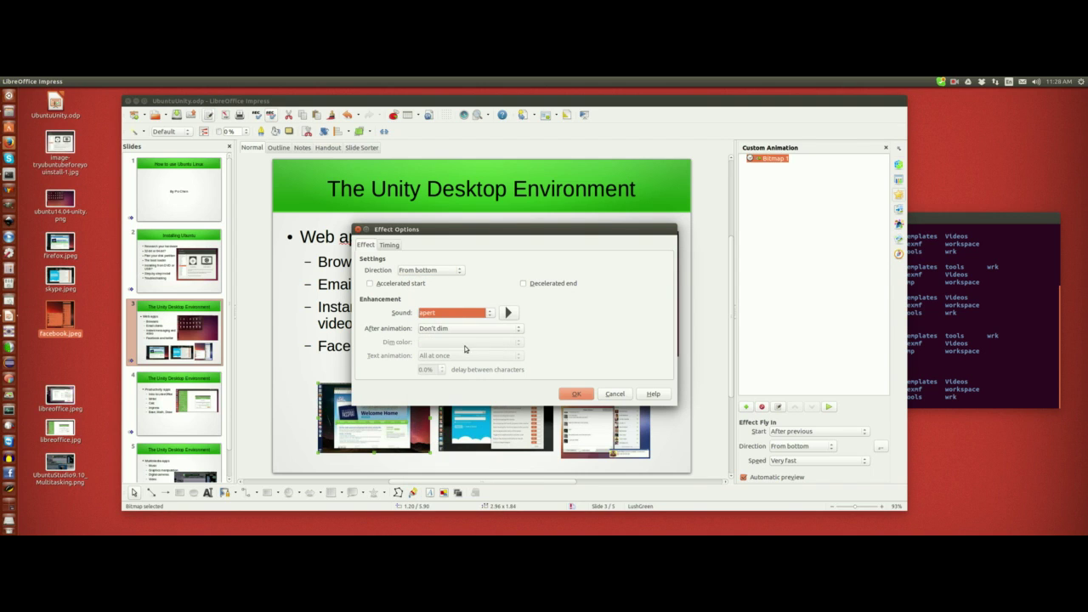
{"action": "left_click", "coordinate": [509, 313]}
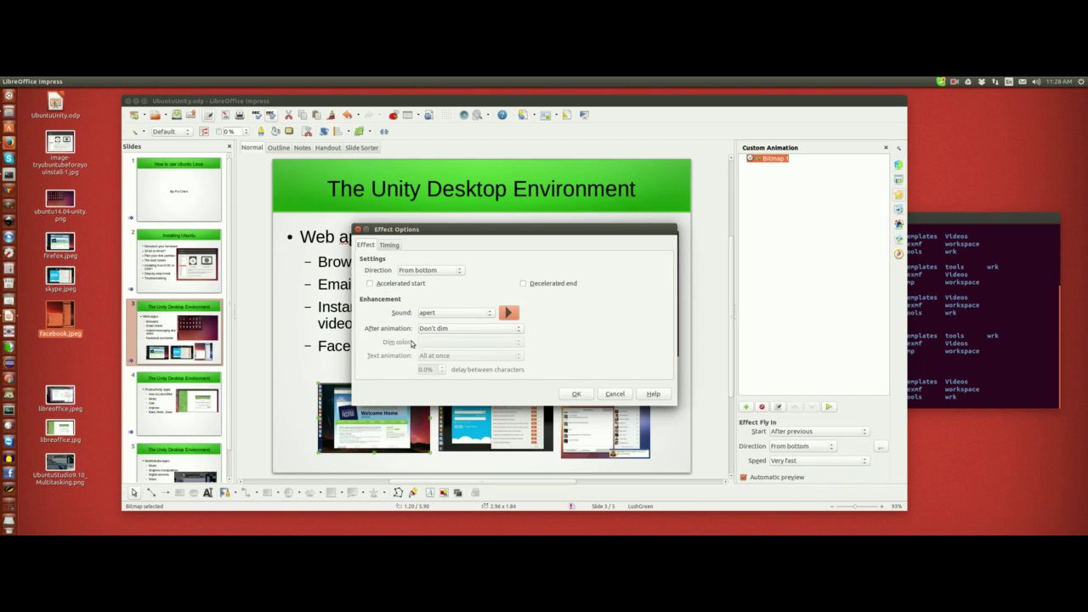
{"action": "left_click_drag", "start_coordinate": [558, 236], "coordinate": [620, 232]}
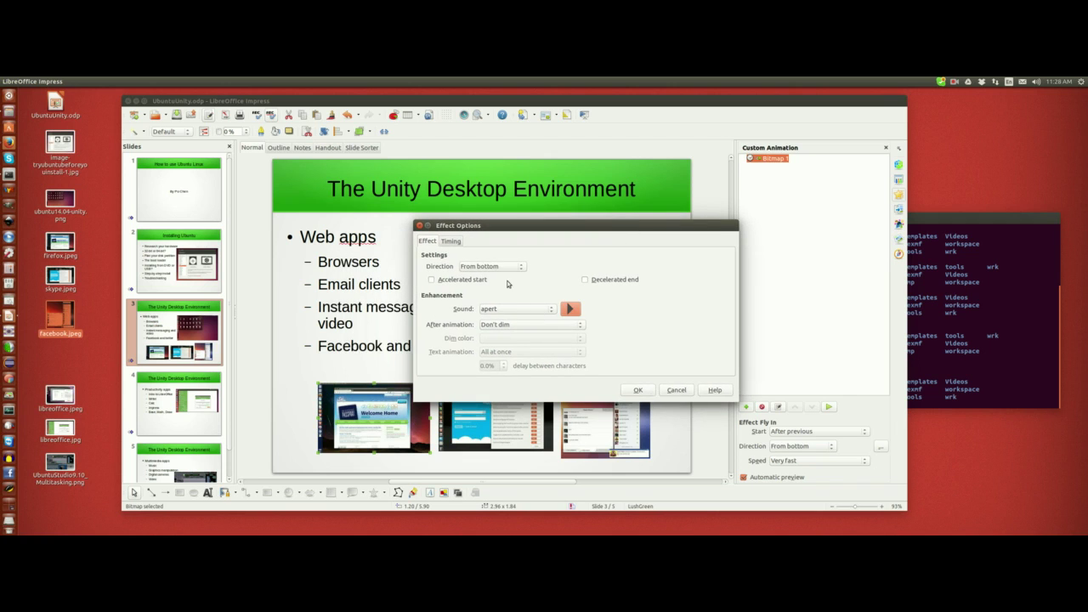
{"action": "left_click", "coordinate": [639, 389]}
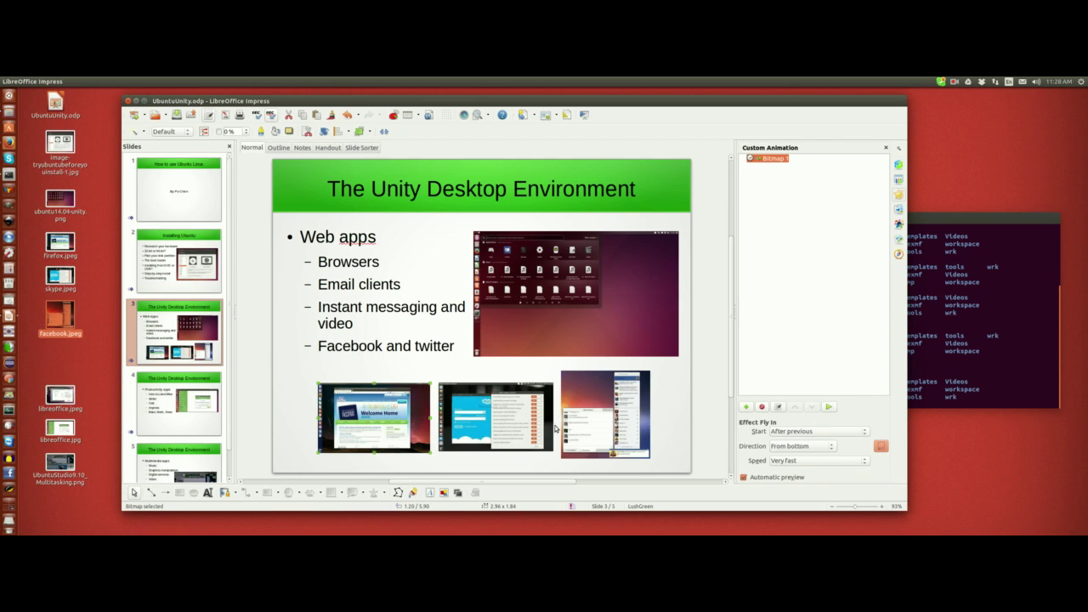
{"action": "left_click", "coordinate": [513, 420]}
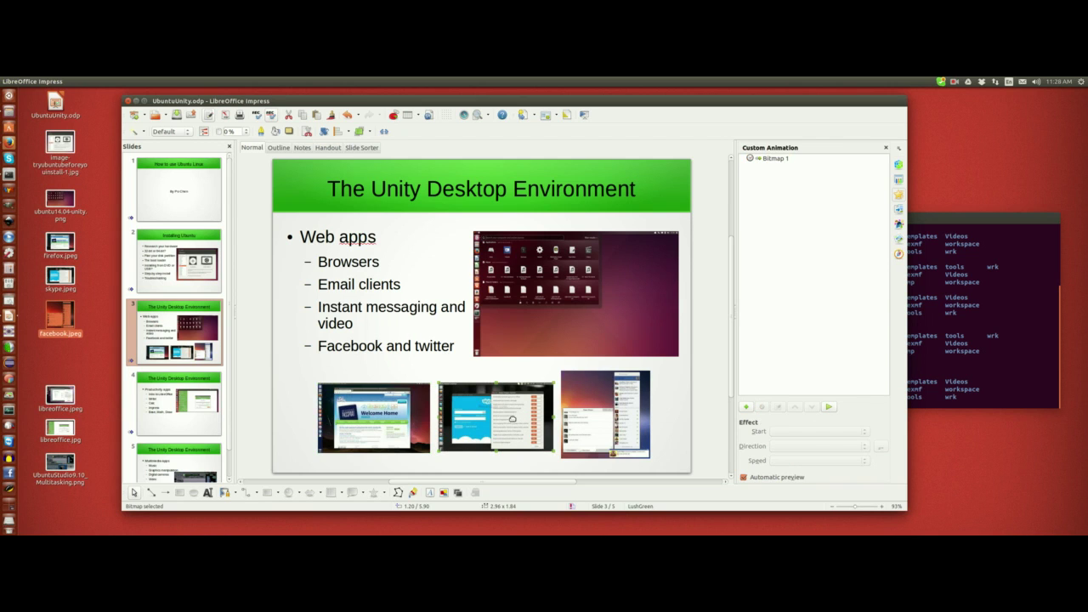
Give the middle screenshot a Fly In entrance starting after the previous effect, and preview it.
{"action": "left_click", "coordinate": [746, 408]}
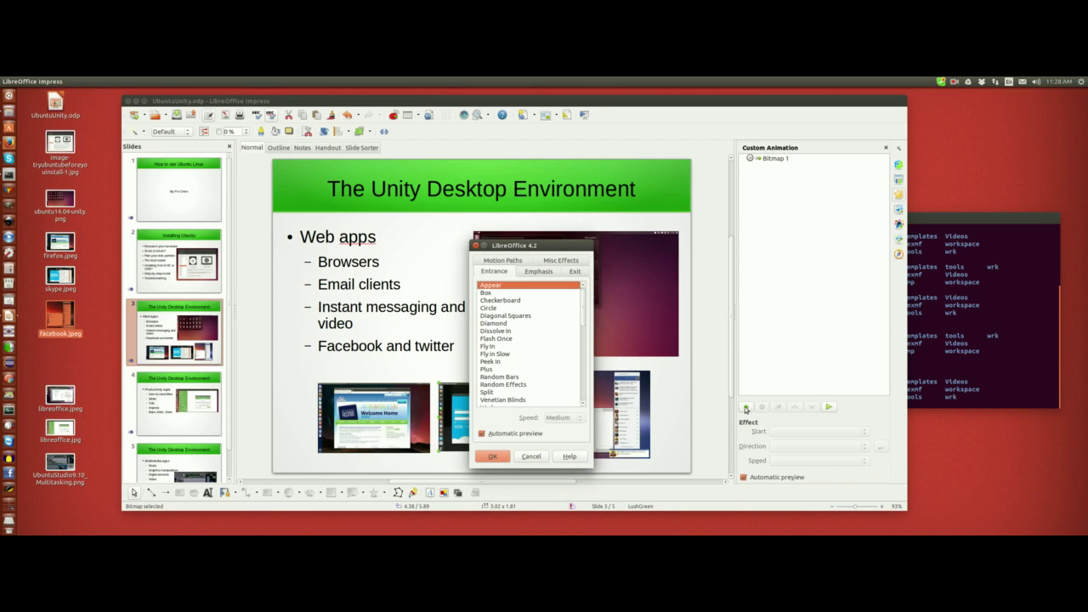
{"action": "left_click", "coordinate": [487, 347]}
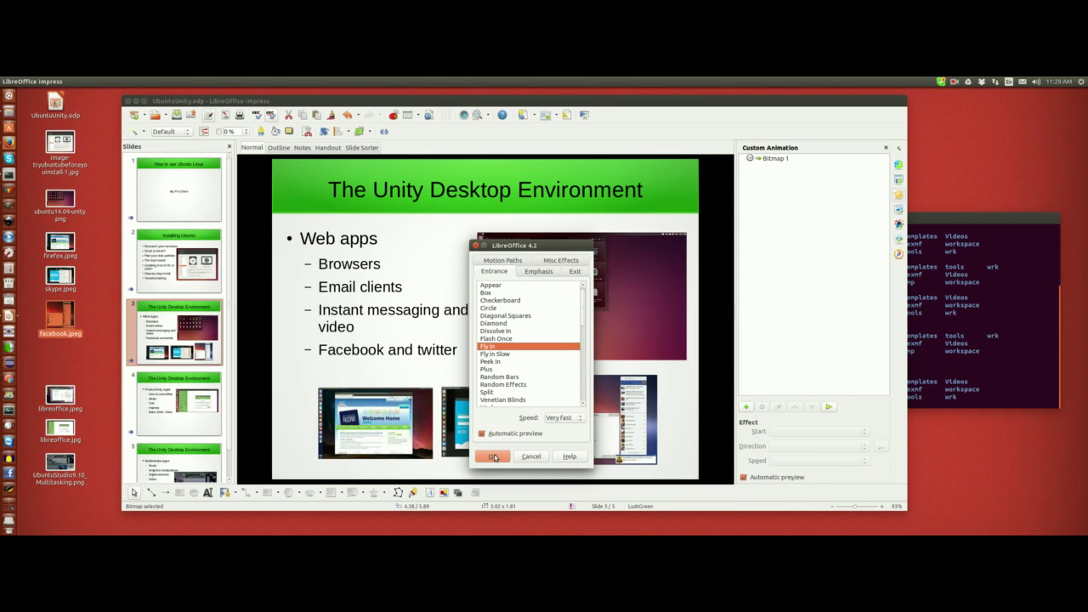
{"action": "left_click", "coordinate": [494, 458]}
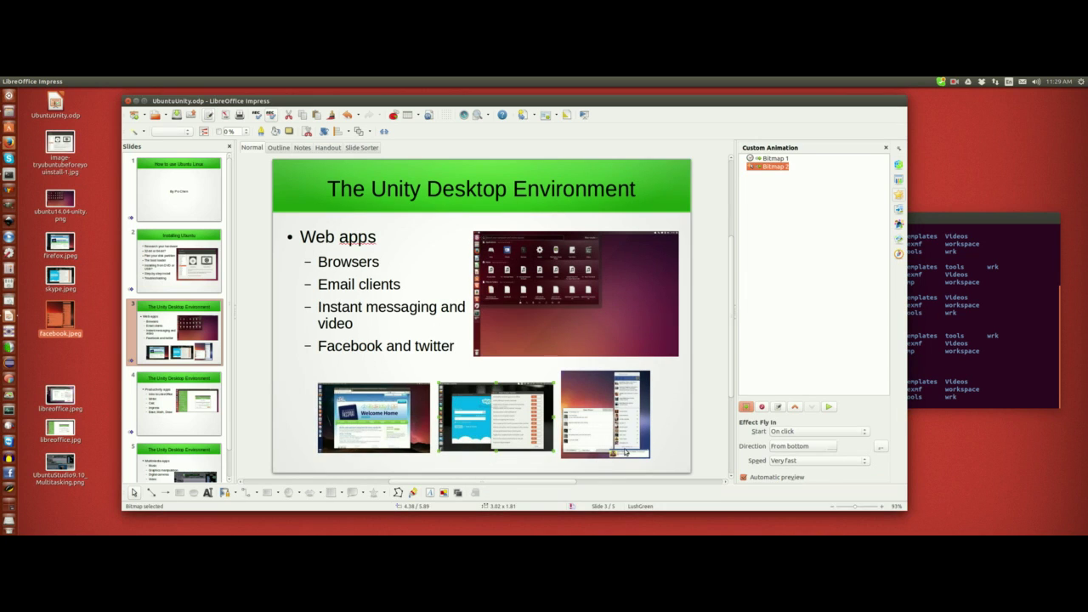
{"action": "left_click", "coordinate": [796, 432]}
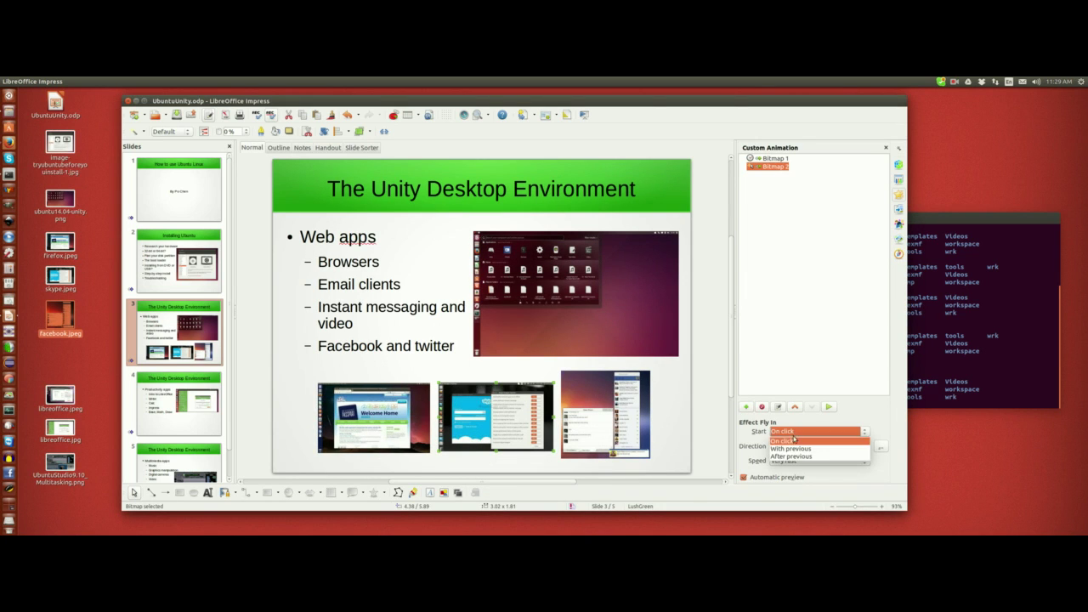
{"action": "left_click", "coordinate": [798, 458]}
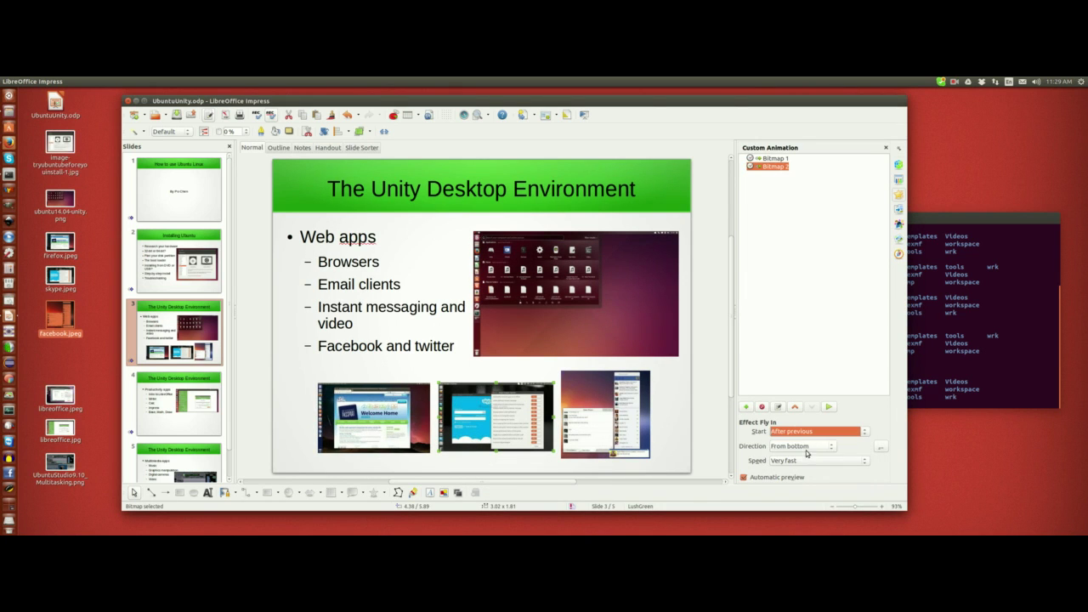
{"action": "left_click", "coordinate": [826, 409]}
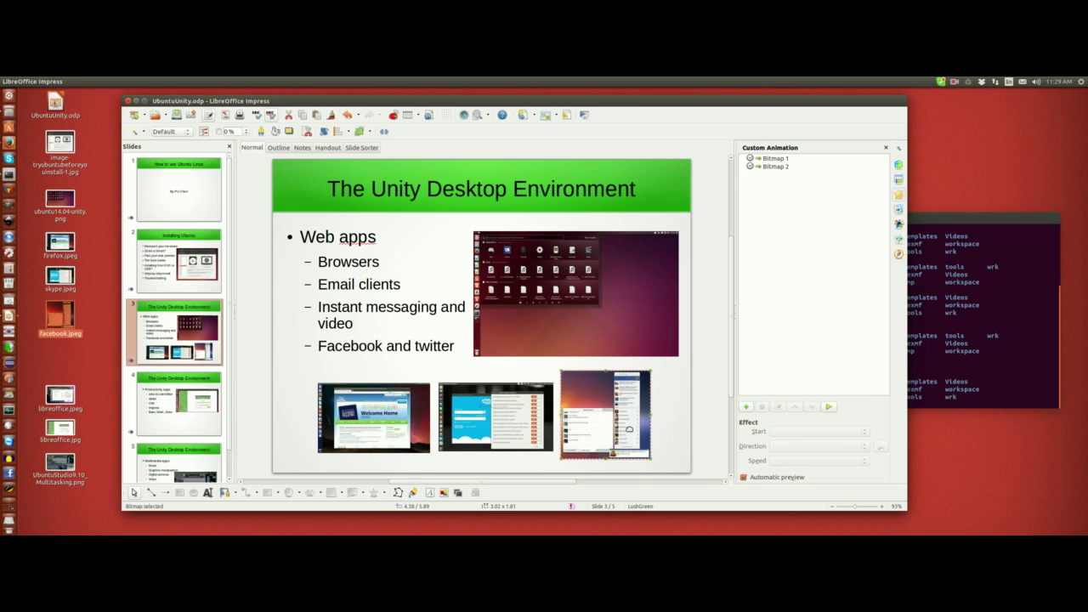
Give the bottom-right screenshot a Fly In entrance that starts after the previous animation.
{"action": "left_click", "coordinate": [747, 406]}
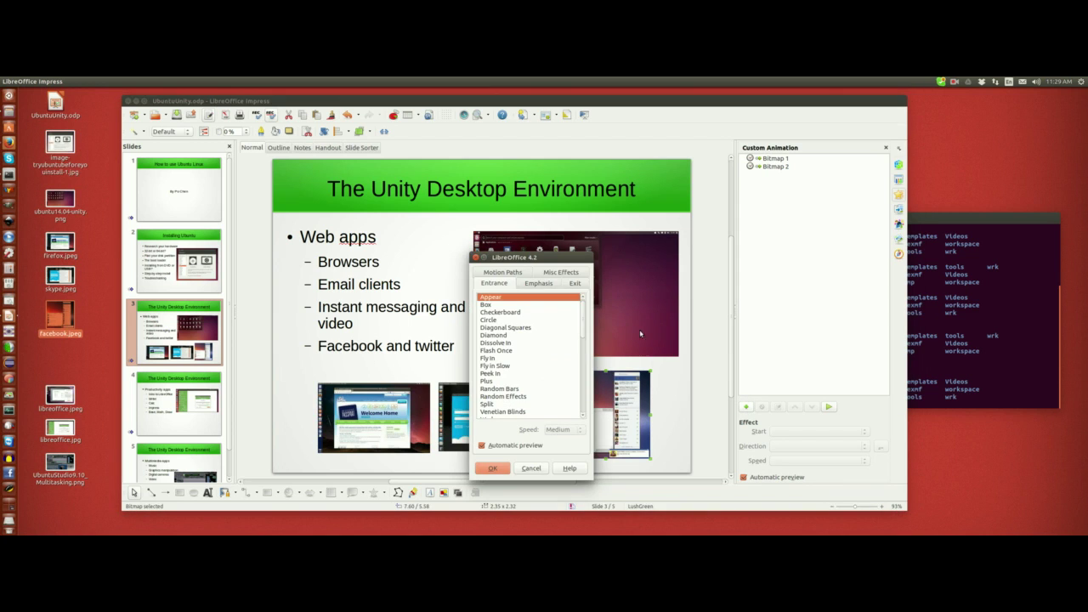
{"action": "left_click", "coordinate": [487, 358]}
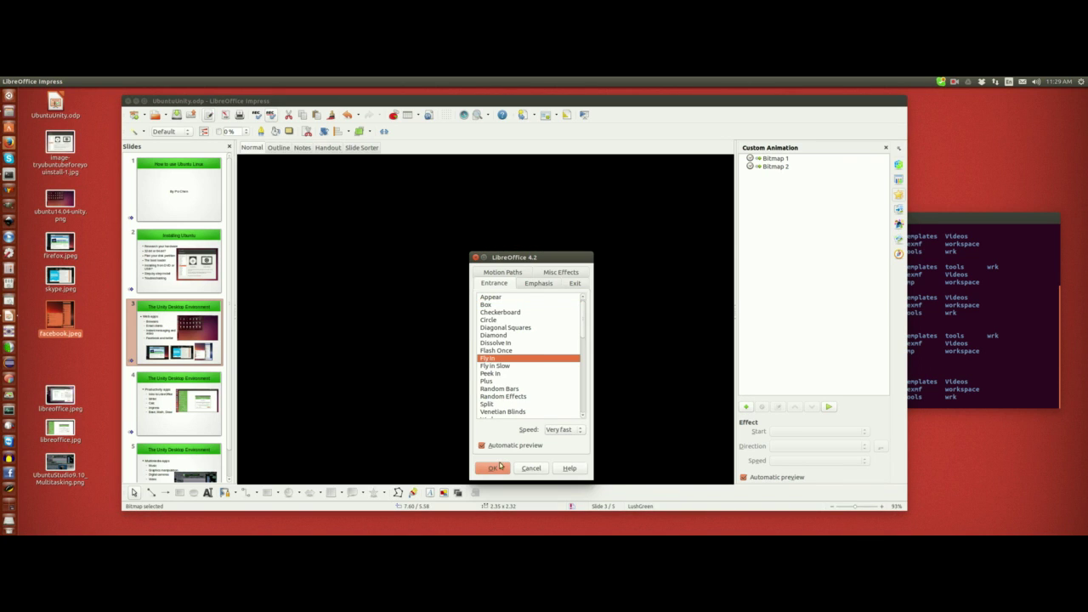
{"action": "left_click", "coordinate": [493, 468]}
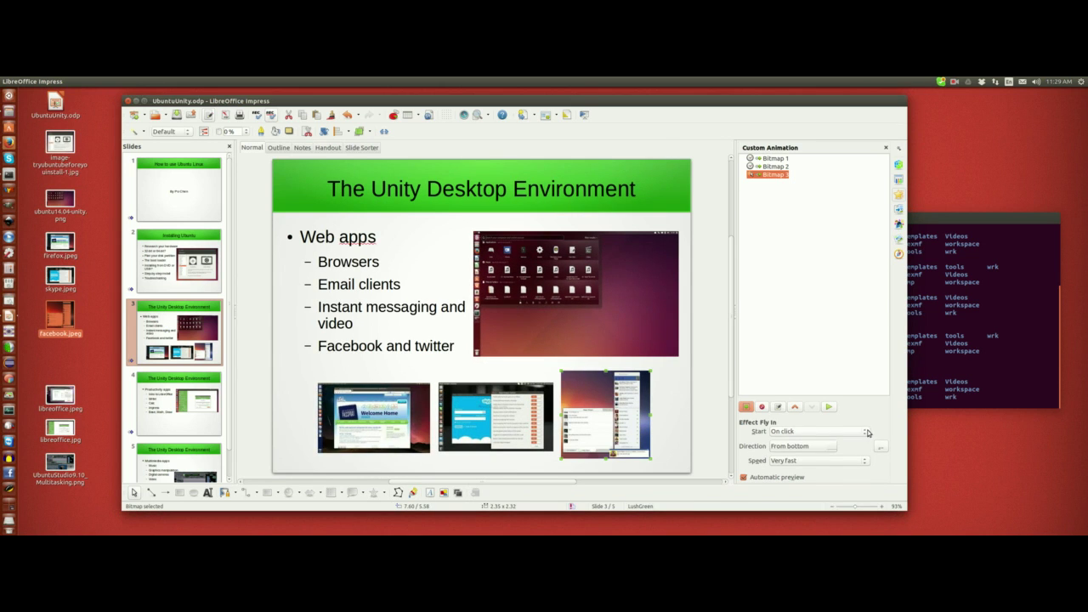
{"action": "left_click", "coordinate": [864, 431]}
{"action": "left_click", "coordinate": [833, 457]}
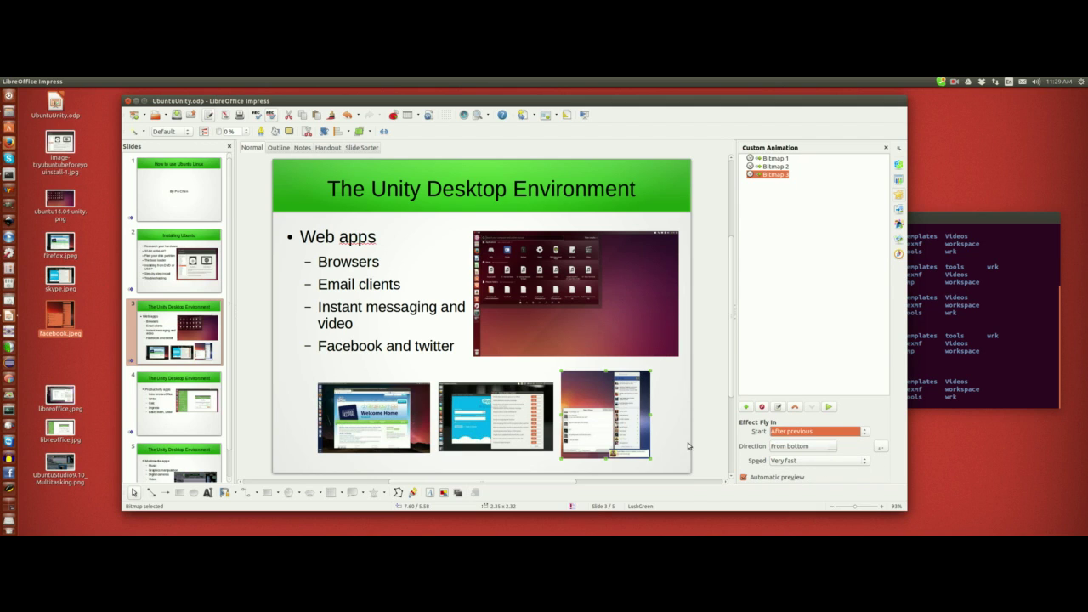
{"action": "left_click", "coordinate": [705, 415]}
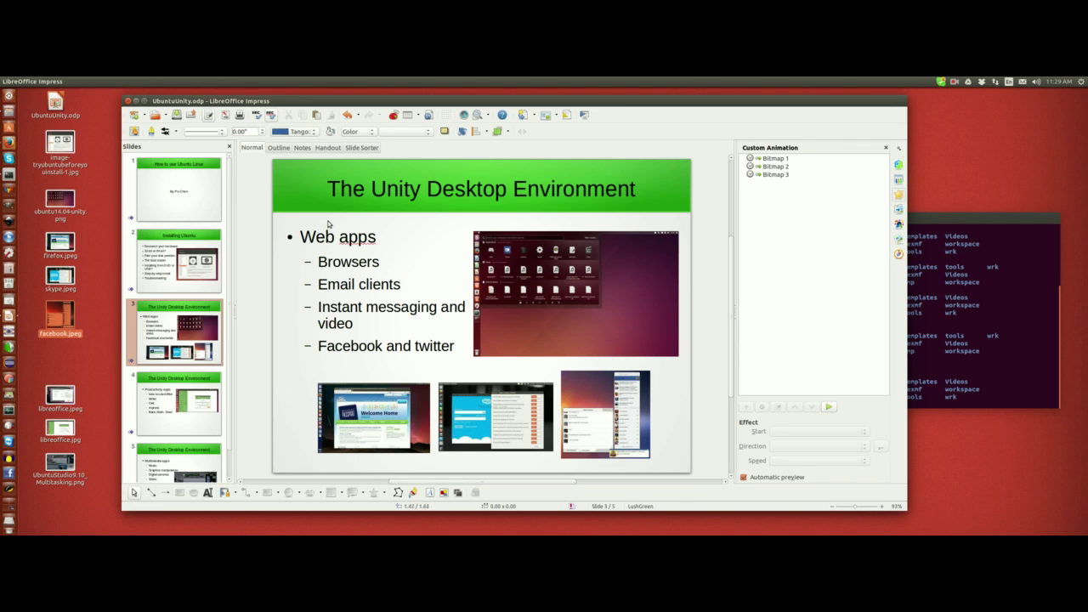
{"action": "mouse_move", "coordinate": [234, 81]}
{"action": "left_click", "coordinate": [166, 81]}
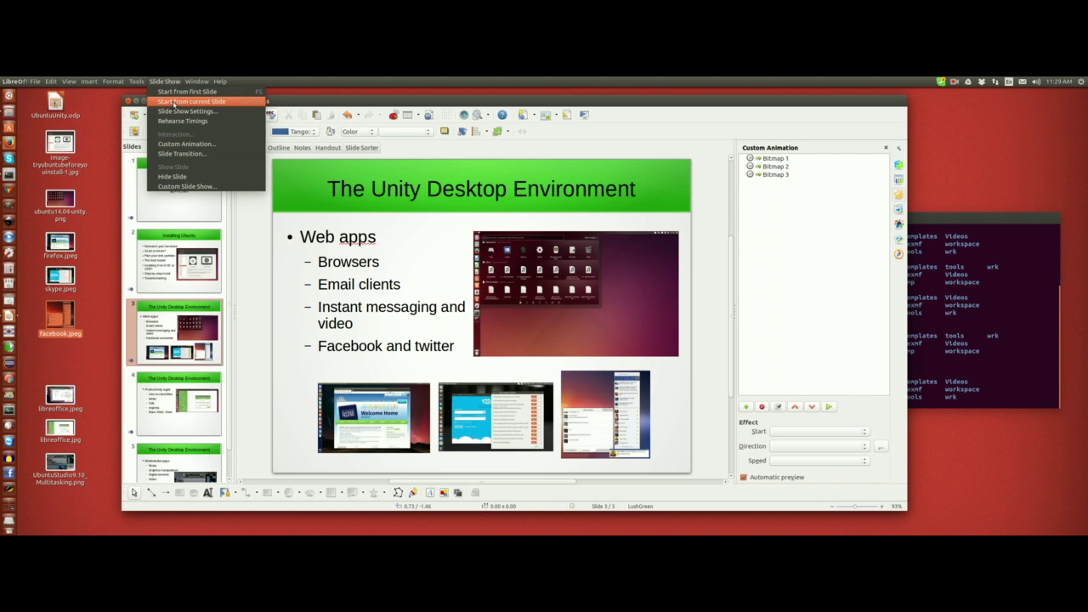
{"action": "left_click", "coordinate": [174, 103]}
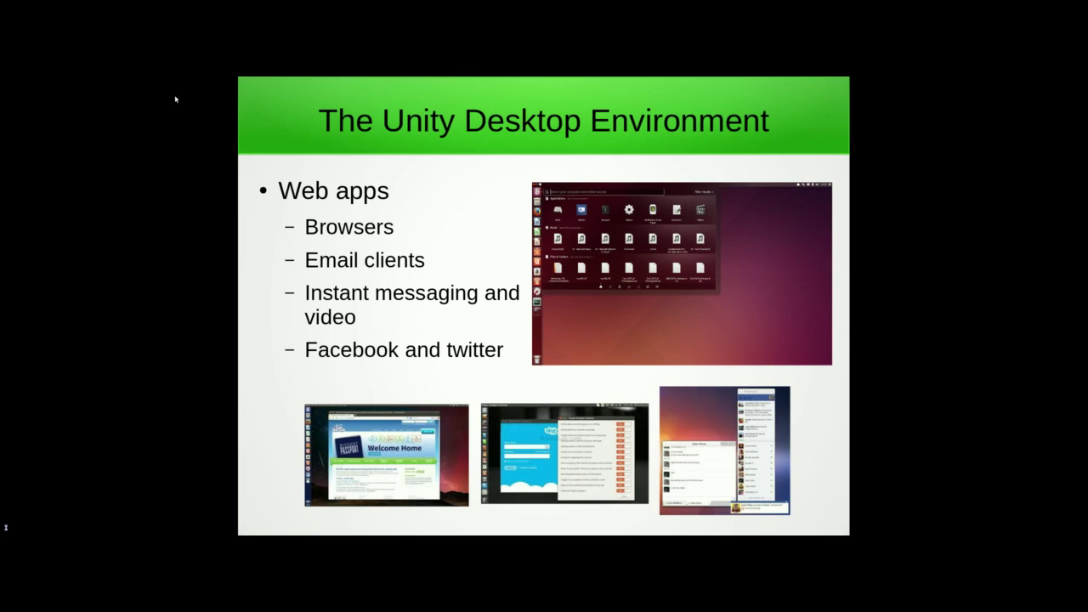
{"action": "key", "text": "Escape"}
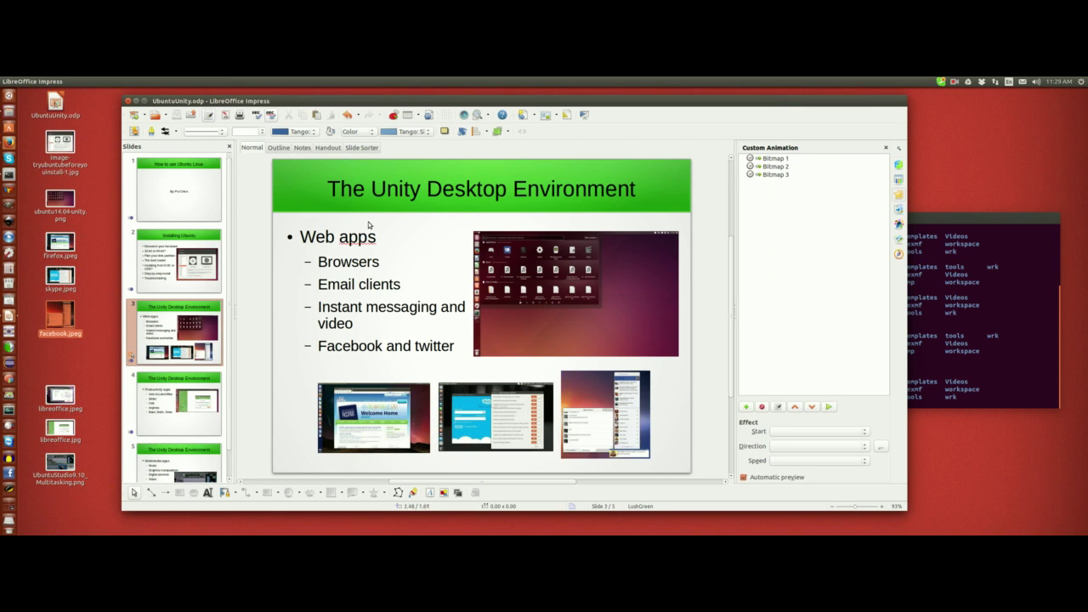
{"action": "scroll", "coordinate": [680, 372], "scroll_direction": "down", "scroll_amount": 2}
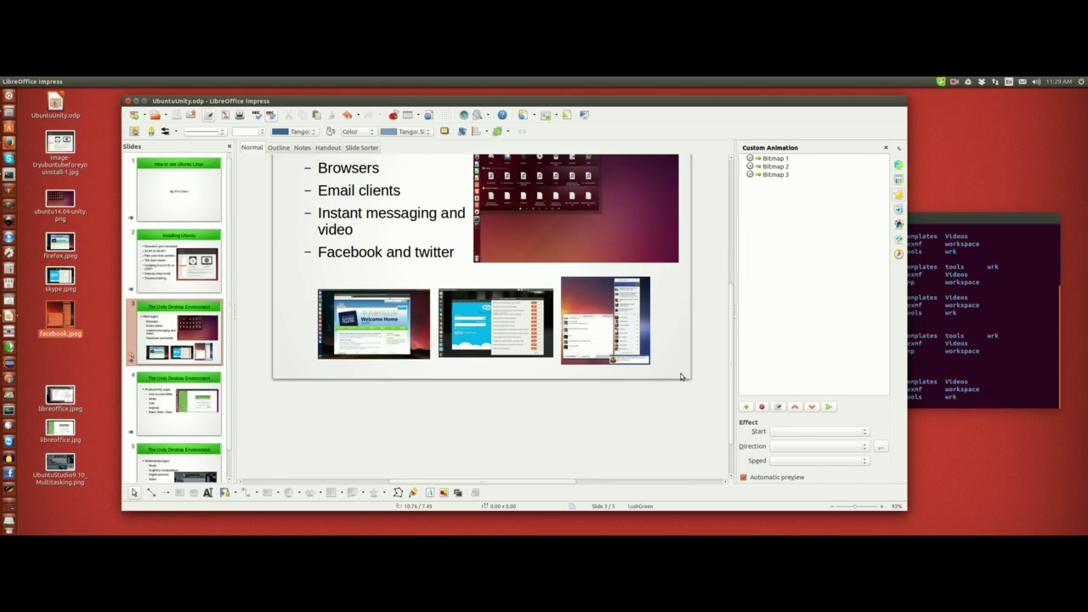
{"action": "scroll", "coordinate": [683, 363], "scroll_direction": "up", "scroll_amount": 2}
{"action": "scroll", "coordinate": [697, 347], "scroll_direction": "up", "scroll_amount": 3}
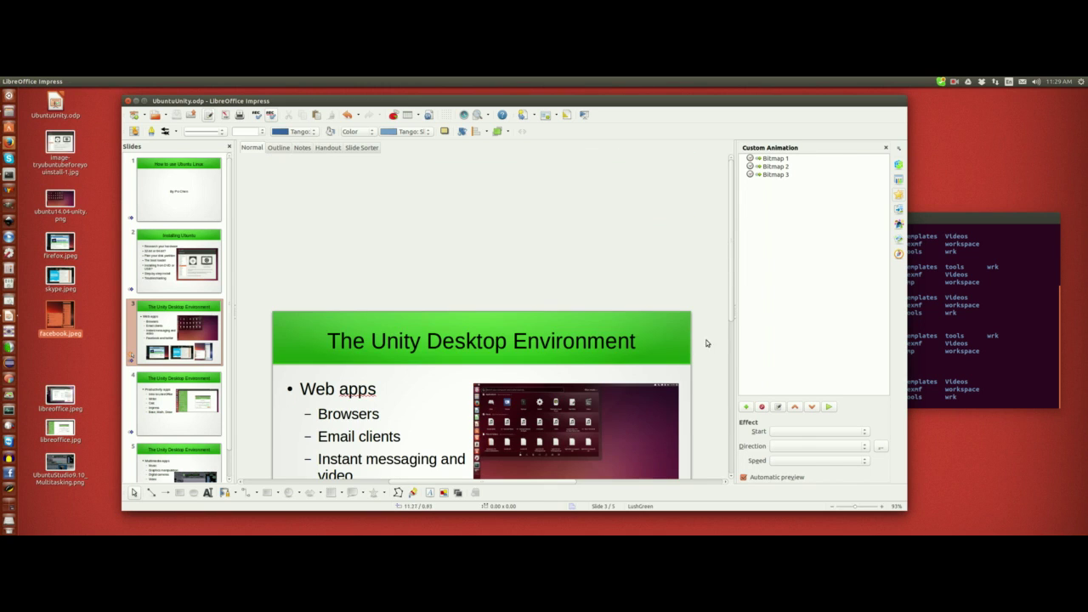
{"action": "scroll", "coordinate": [687, 321], "scroll_direction": "down", "scroll_amount": 3}
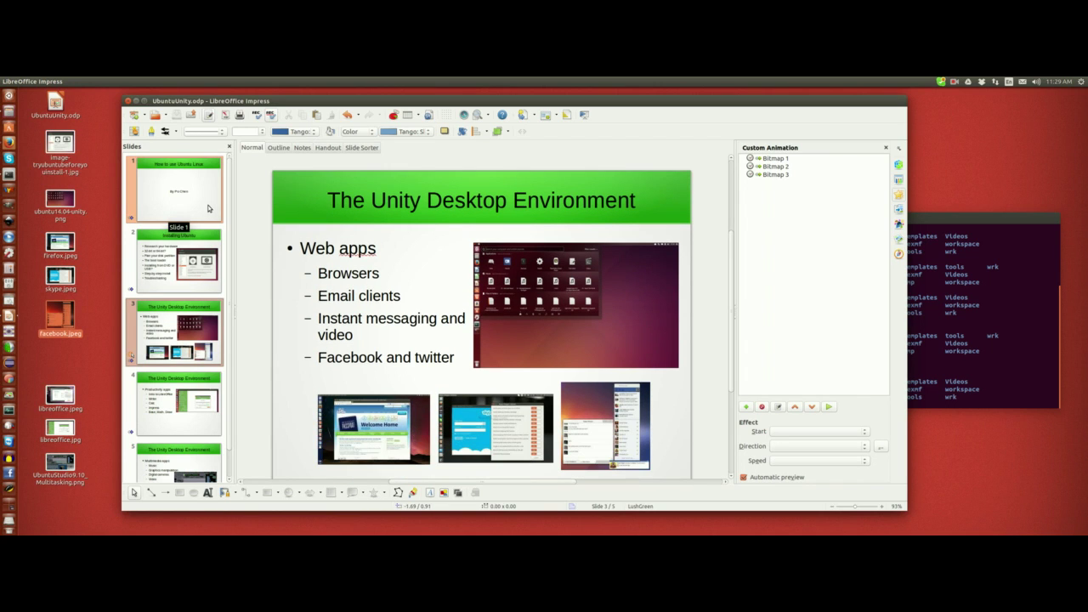
Select the title slide 'How to use Ubuntu Linux' and open the Insert menu.
{"action": "left_click", "coordinate": [212, 204]}
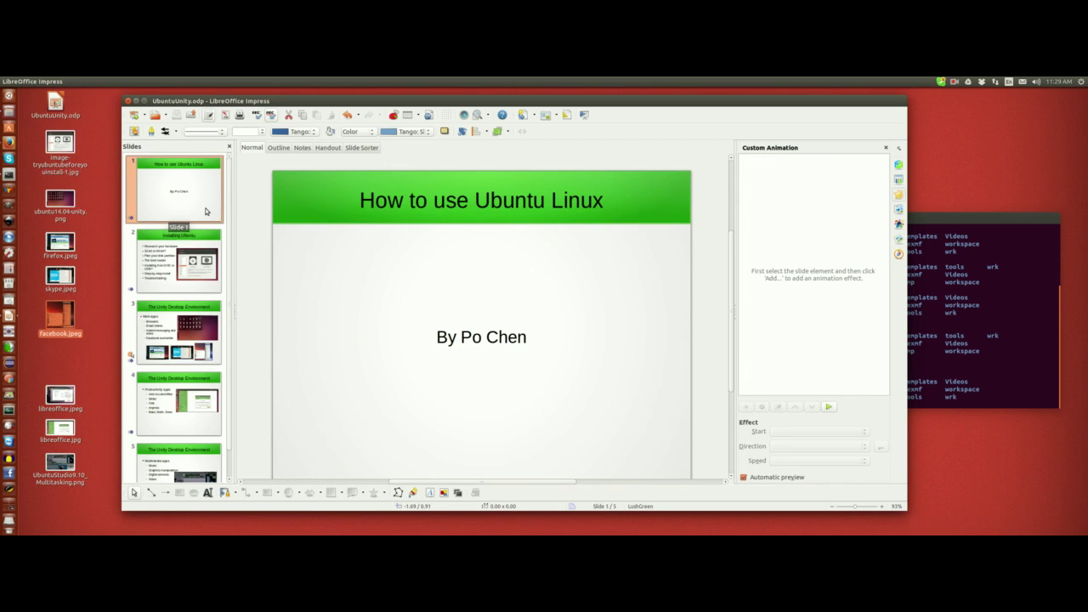
{"action": "scroll", "coordinate": [394, 366], "scroll_direction": "down", "scroll_amount": 3}
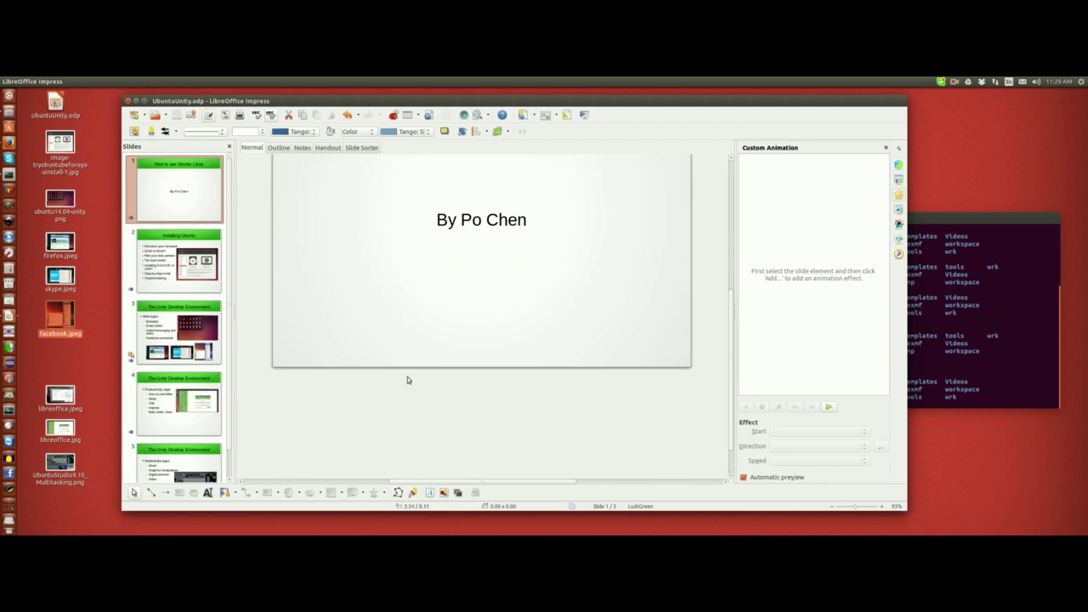
{"action": "scroll", "coordinate": [385, 359], "scroll_direction": "up", "scroll_amount": 3}
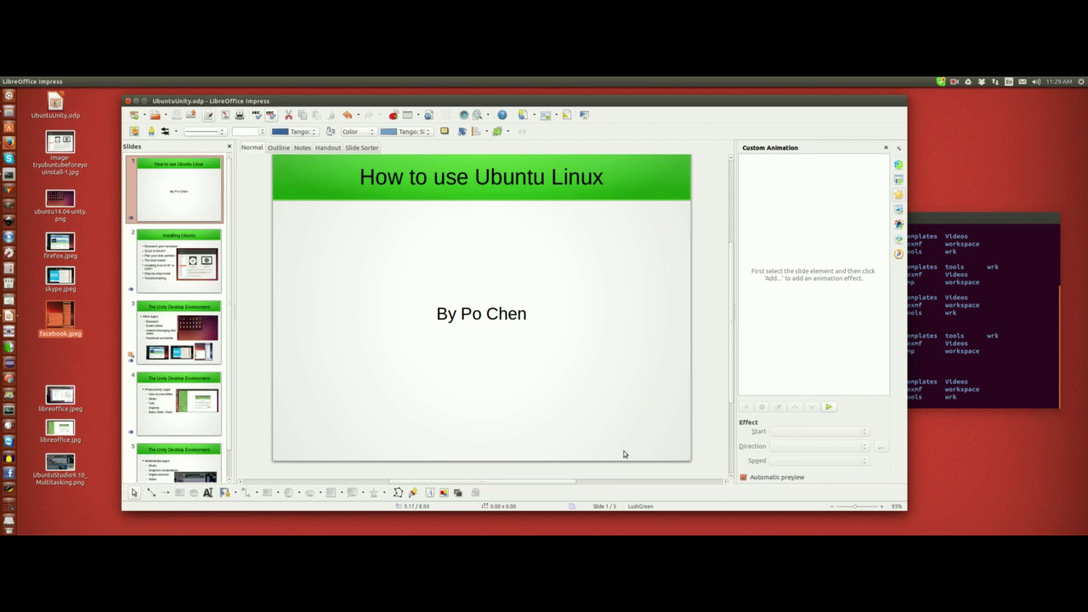
{"action": "mouse_move", "coordinate": [87, 84]}
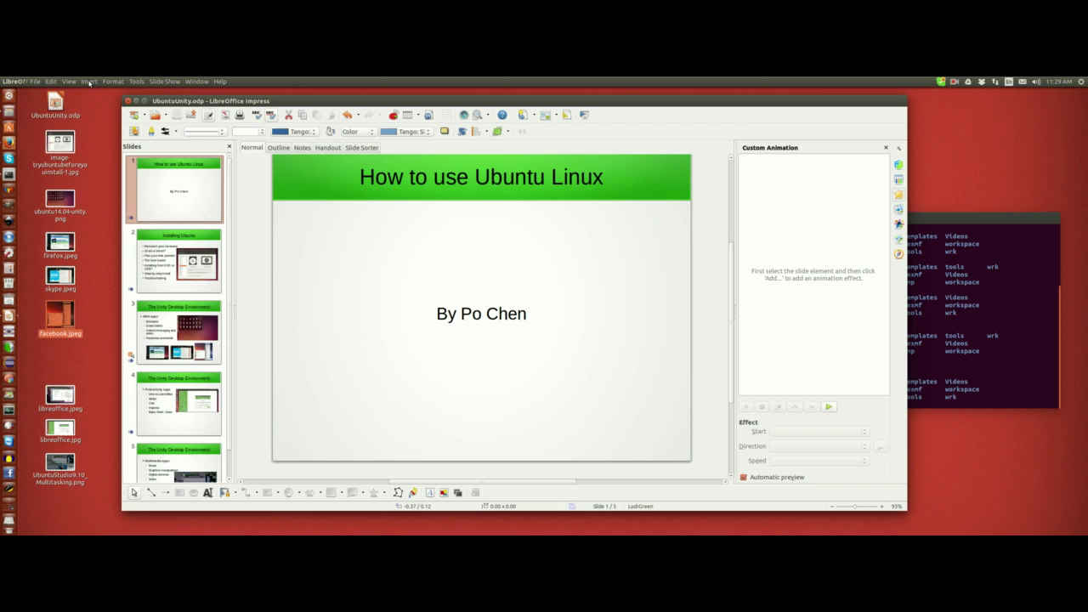
{"action": "left_click", "coordinate": [89, 81]}
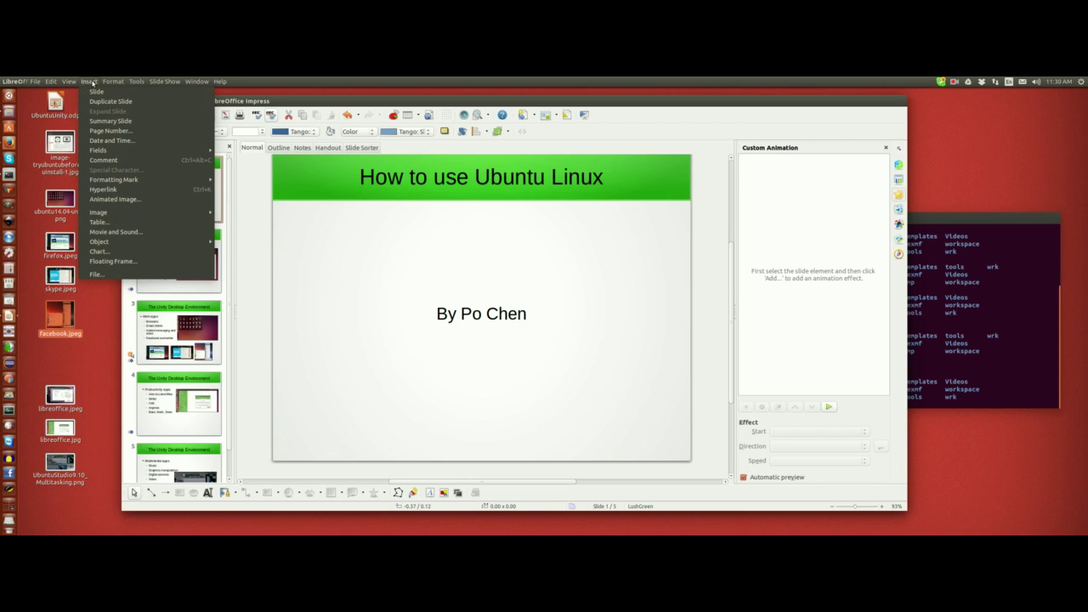
Apply a variable 'Monday, July 27, 2015' date and slide numbers to all slides.
{"action": "left_click", "coordinate": [106, 141]}
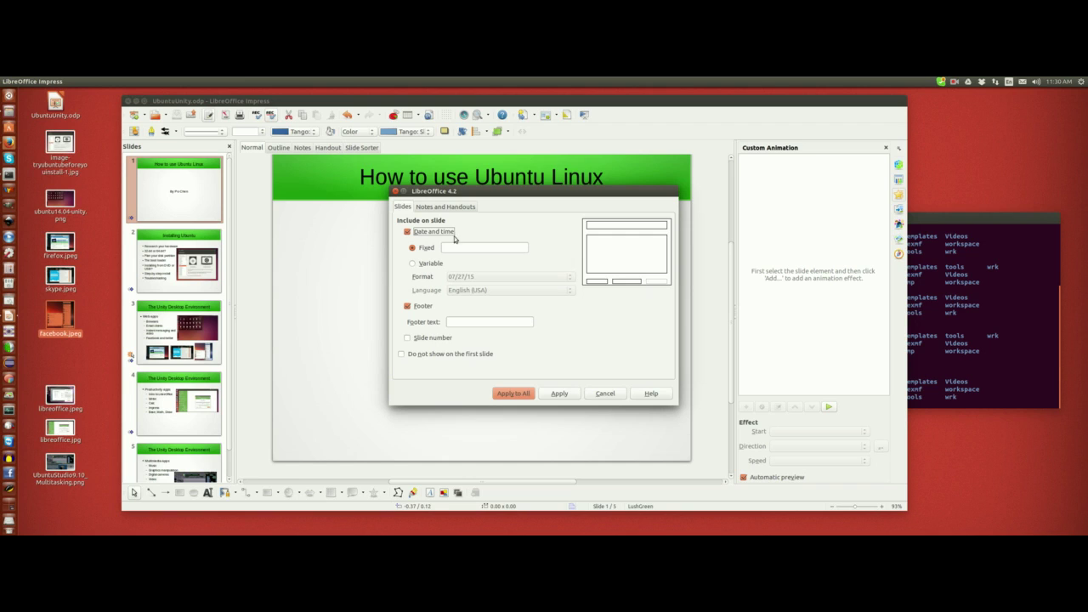
{"action": "left_click", "coordinate": [413, 264]}
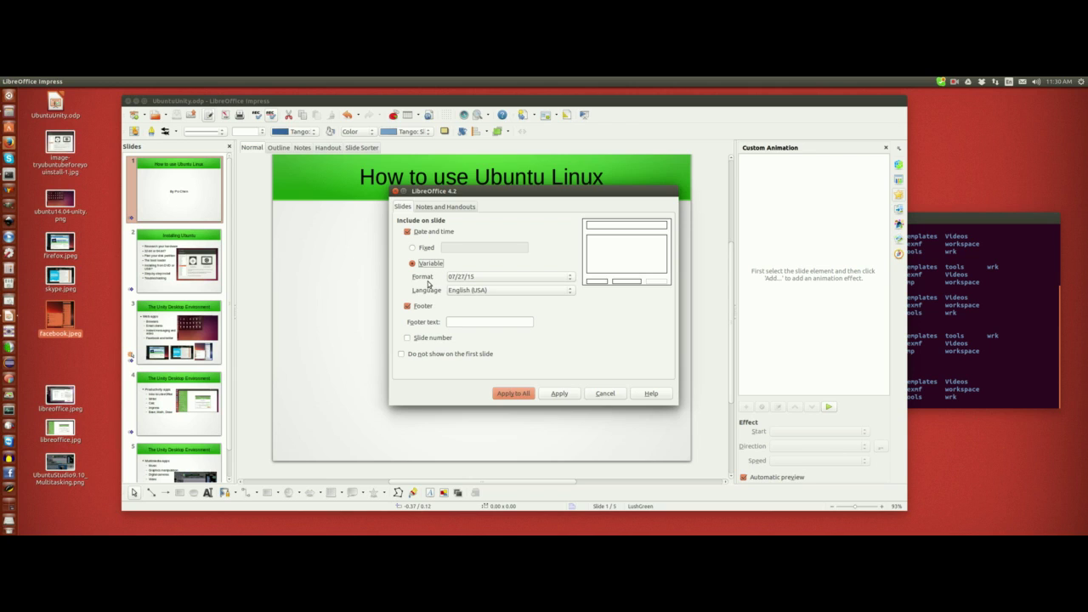
{"action": "left_click", "coordinate": [413, 248]}
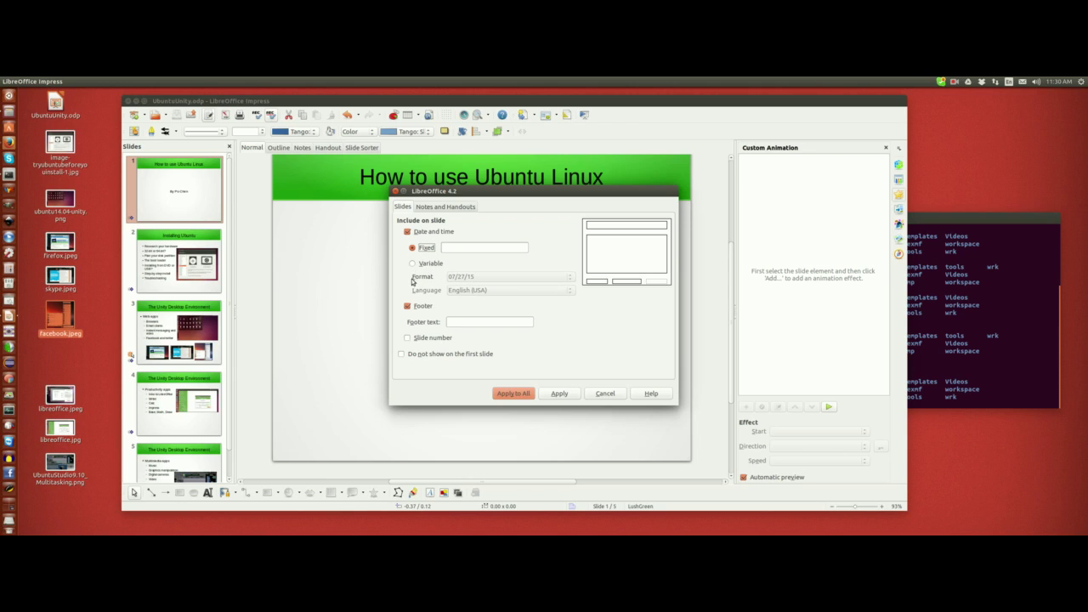
{"action": "left_click", "coordinate": [413, 264]}
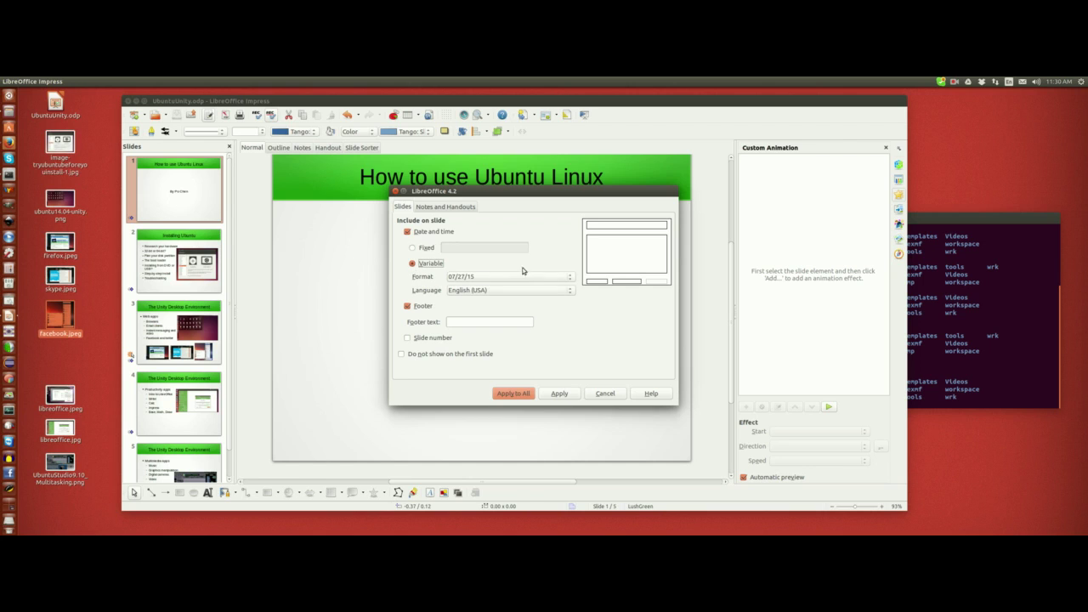
{"action": "left_click", "coordinate": [569, 277]}
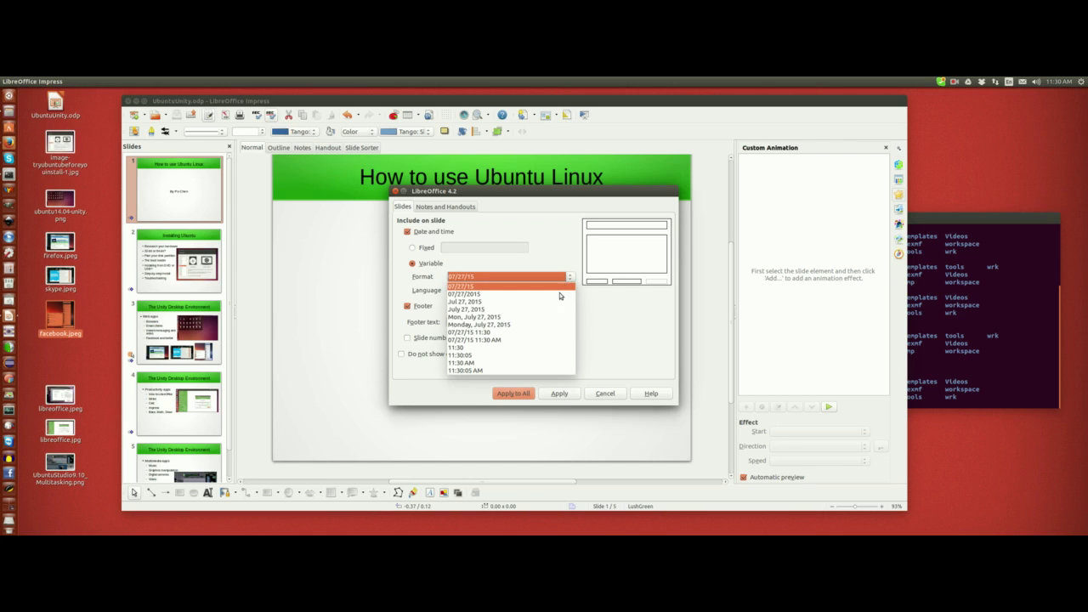
{"action": "left_click", "coordinate": [523, 325]}
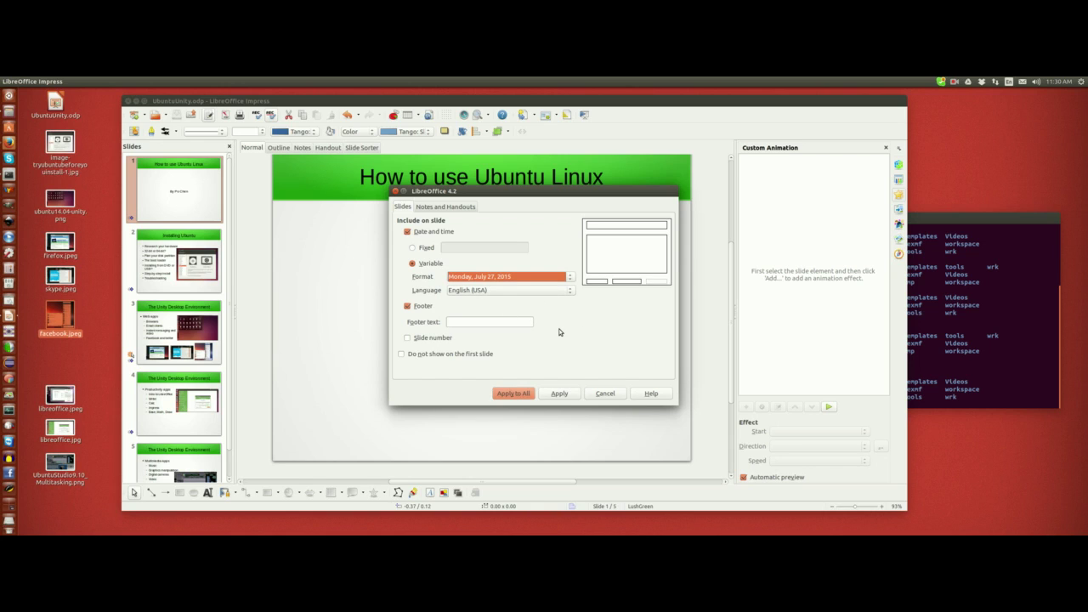
{"action": "left_click", "coordinate": [407, 339]}
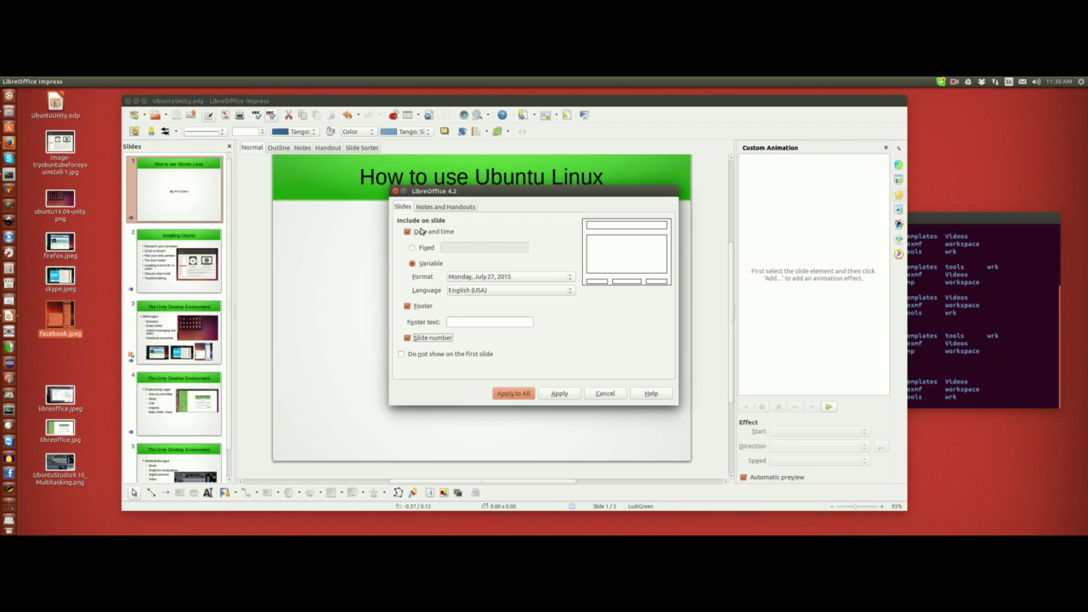
{"action": "left_click", "coordinate": [516, 393]}
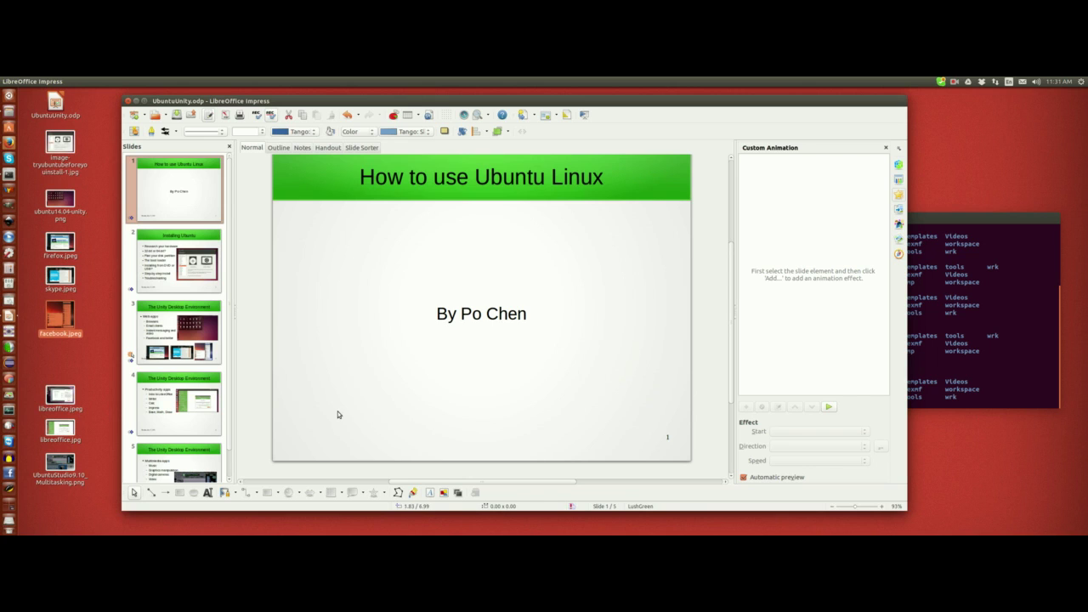
Glance at the File menu, then view the Installing Ubuntu slide and return to the title slide.
{"action": "mouse_move", "coordinate": [84, 82]}
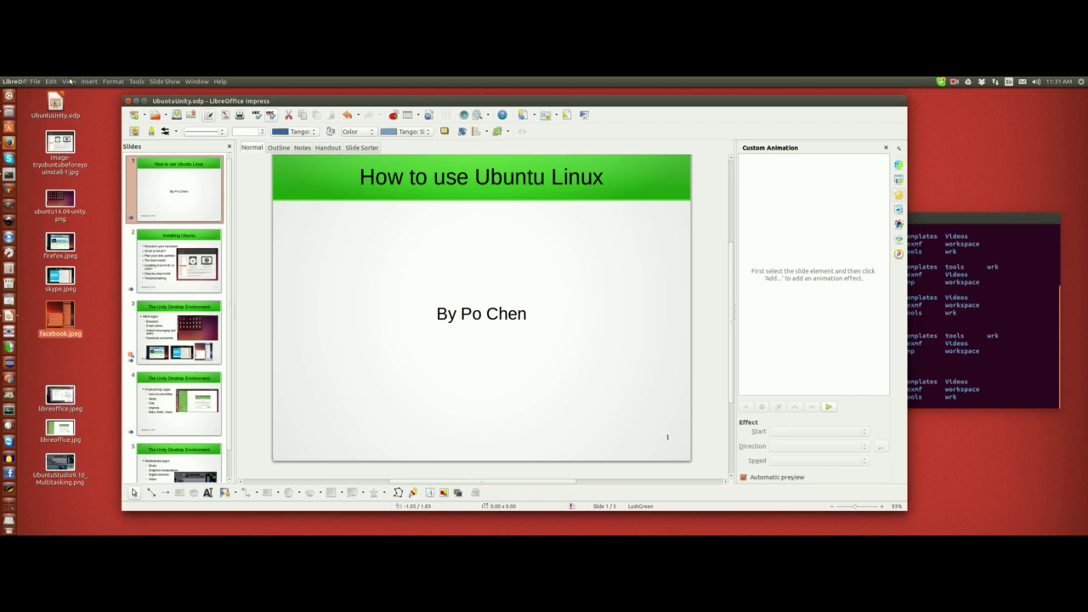
{"action": "left_click", "coordinate": [36, 82]}
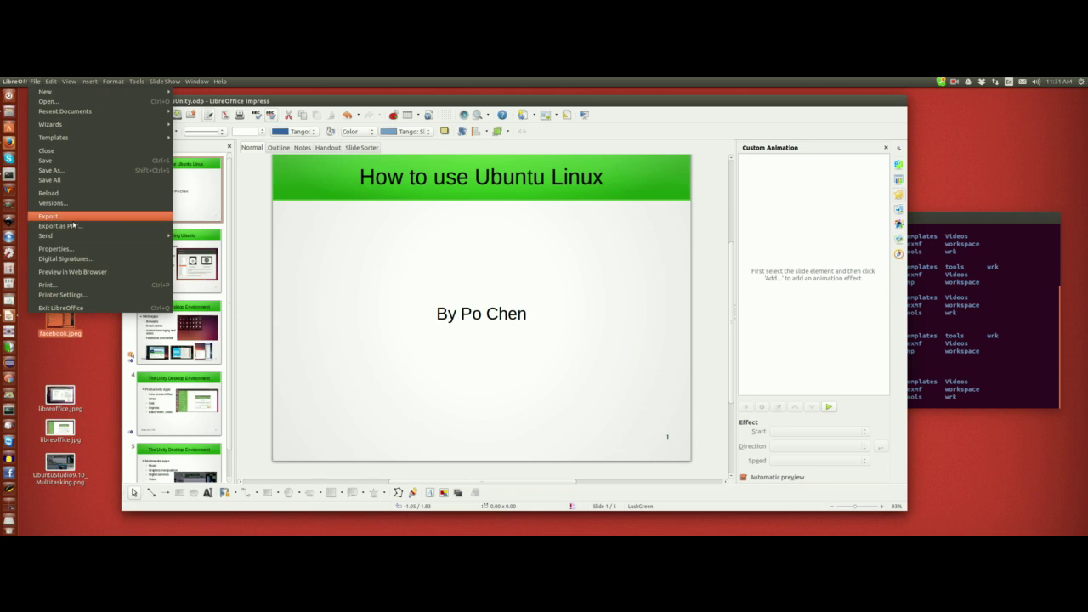
{"action": "left_click", "coordinate": [261, 331]}
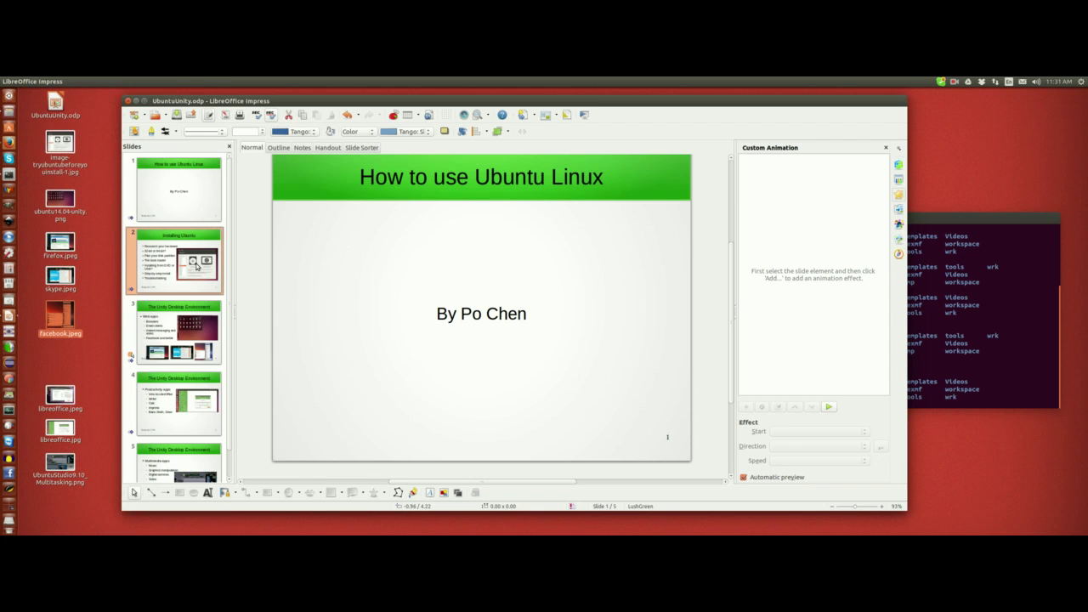
{"action": "left_click", "coordinate": [184, 231]}
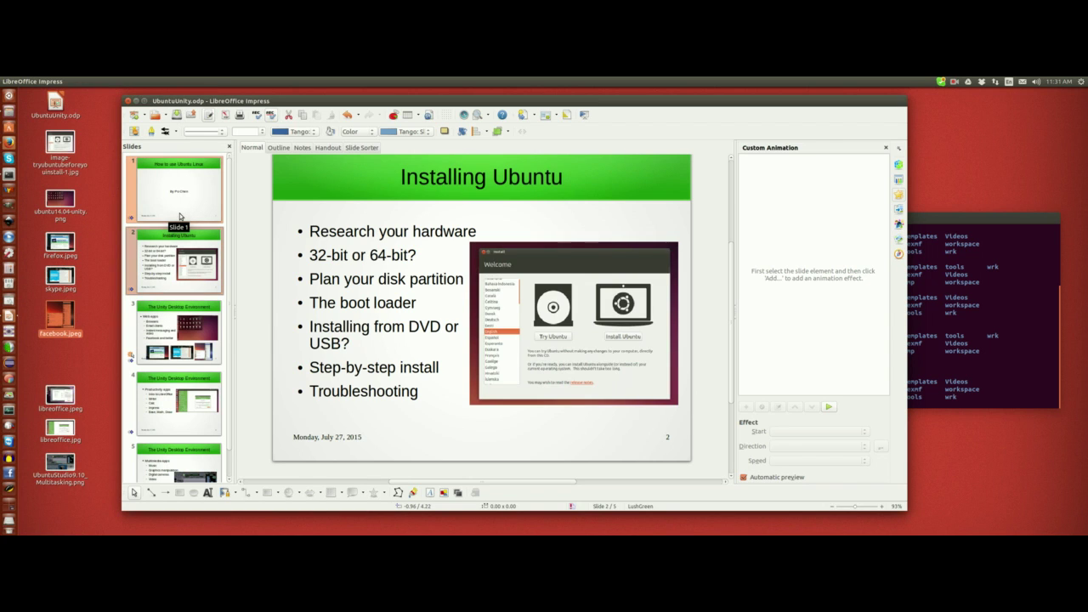
{"action": "left_click", "coordinate": [180, 216]}
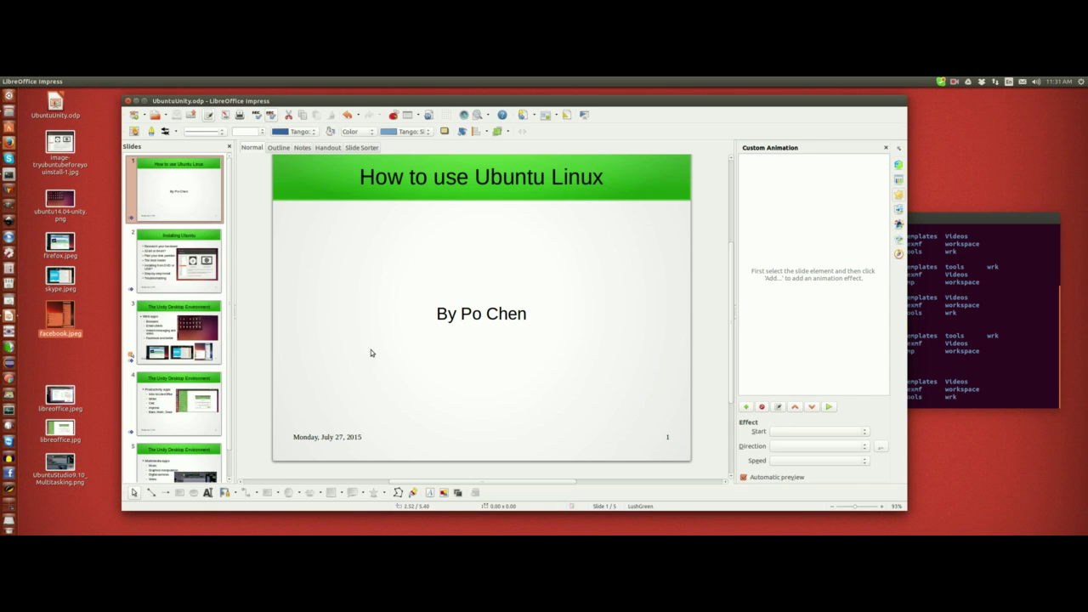
Preview the Outline, Notes and Handout views, then show all slides in Slide Sorter.
{"action": "scroll", "coordinate": [371, 349], "scroll_direction": "up", "scroll_amount": 2}
{"action": "scroll", "coordinate": [371, 346], "scroll_direction": "down", "scroll_amount": 2}
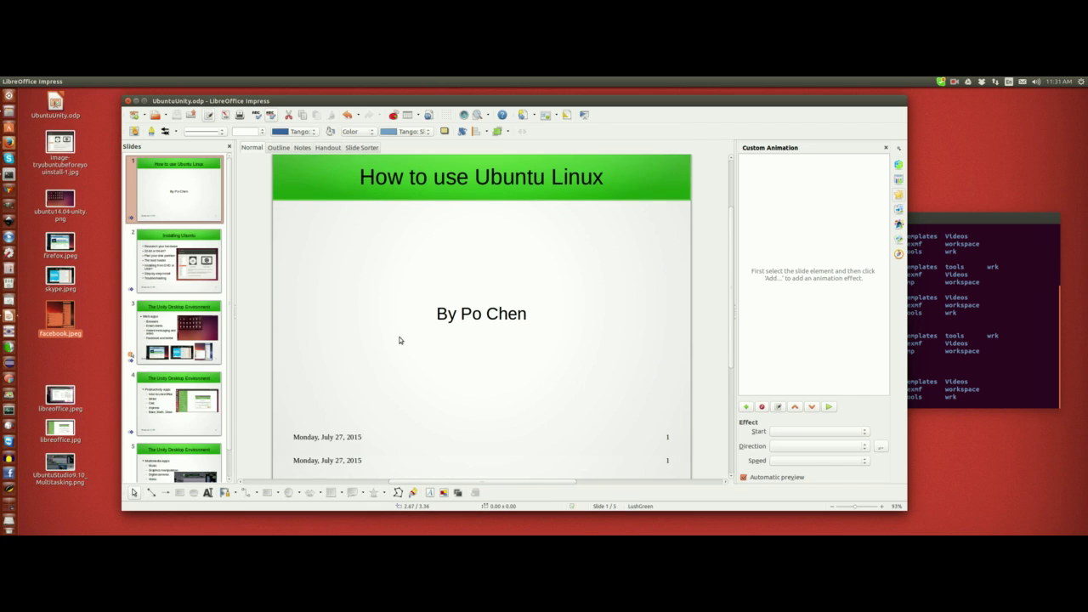
{"action": "scroll", "coordinate": [416, 352], "scroll_direction": "down", "scroll_amount": 3}
{"action": "scroll", "coordinate": [422, 341], "scroll_direction": "up", "scroll_amount": 2}
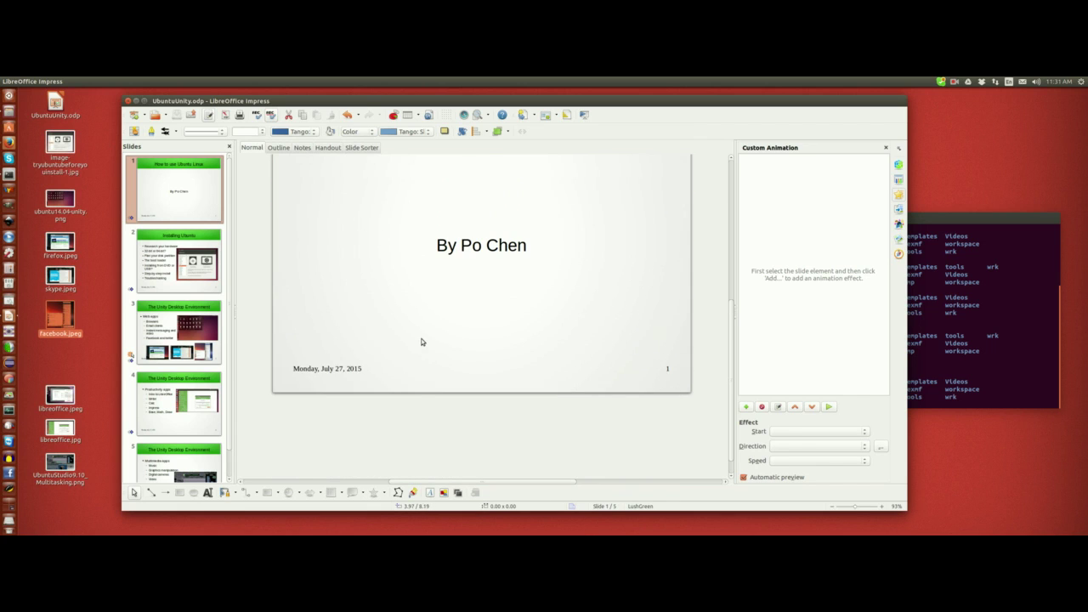
{"action": "scroll", "coordinate": [422, 341], "scroll_direction": "up", "scroll_amount": 4}
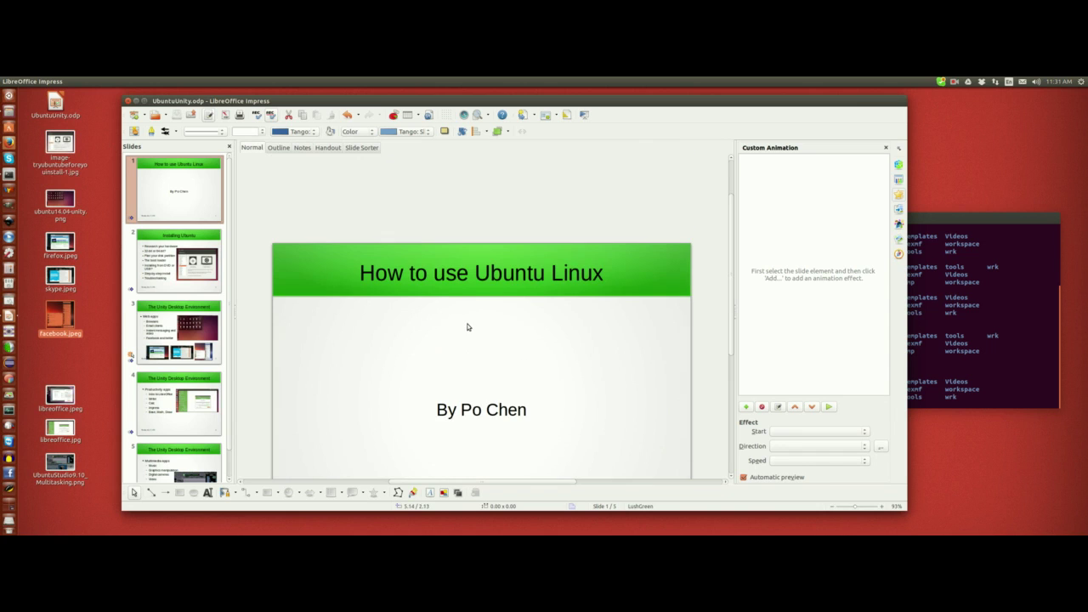
{"action": "scroll", "coordinate": [477, 333], "scroll_direction": "down", "scroll_amount": 3}
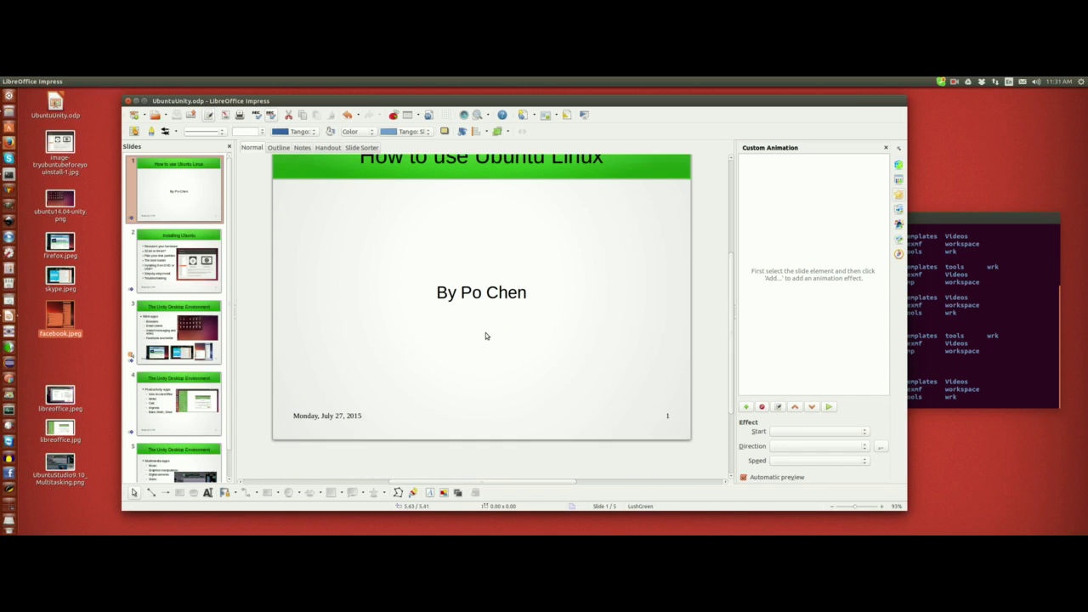
{"action": "scroll", "coordinate": [485, 334], "scroll_direction": "up", "scroll_amount": 1}
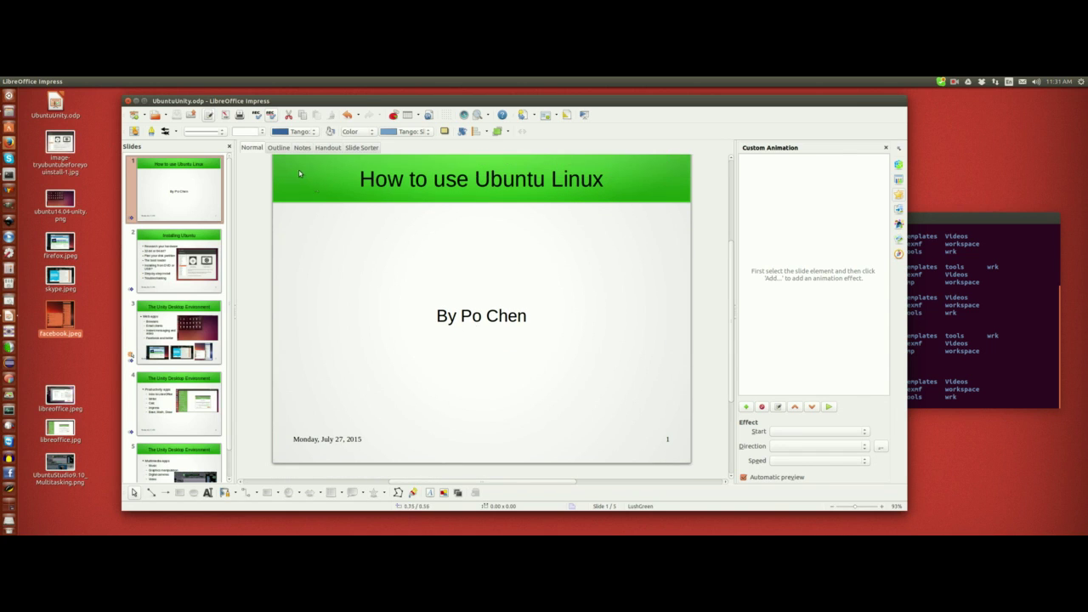
{"action": "left_click", "coordinate": [278, 148]}
{"action": "left_click", "coordinate": [303, 148]}
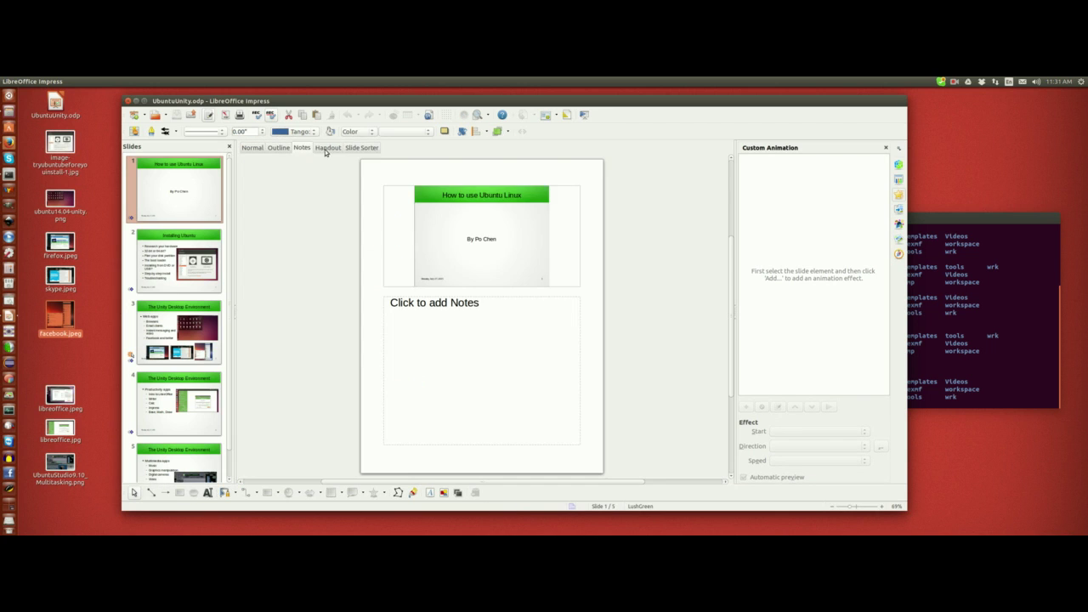
{"action": "left_click", "coordinate": [328, 148]}
{"action": "left_click", "coordinate": [246, 148]}
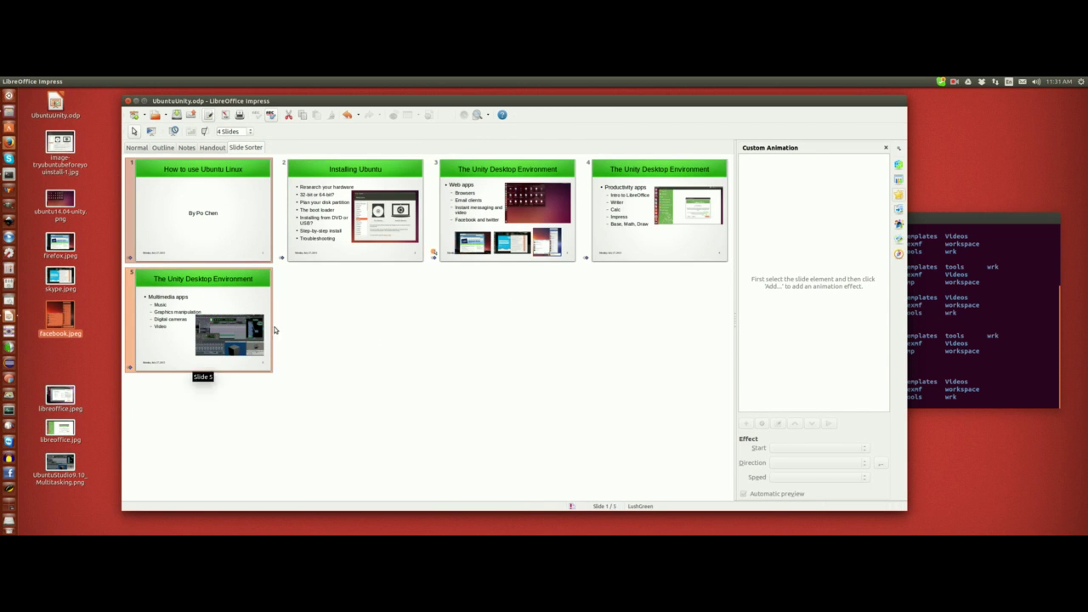
{"action": "left_click", "coordinate": [151, 161]}
Open the title slide back in Normal view and scroll through it.
{"action": "double_click", "coordinate": [157, 165]}
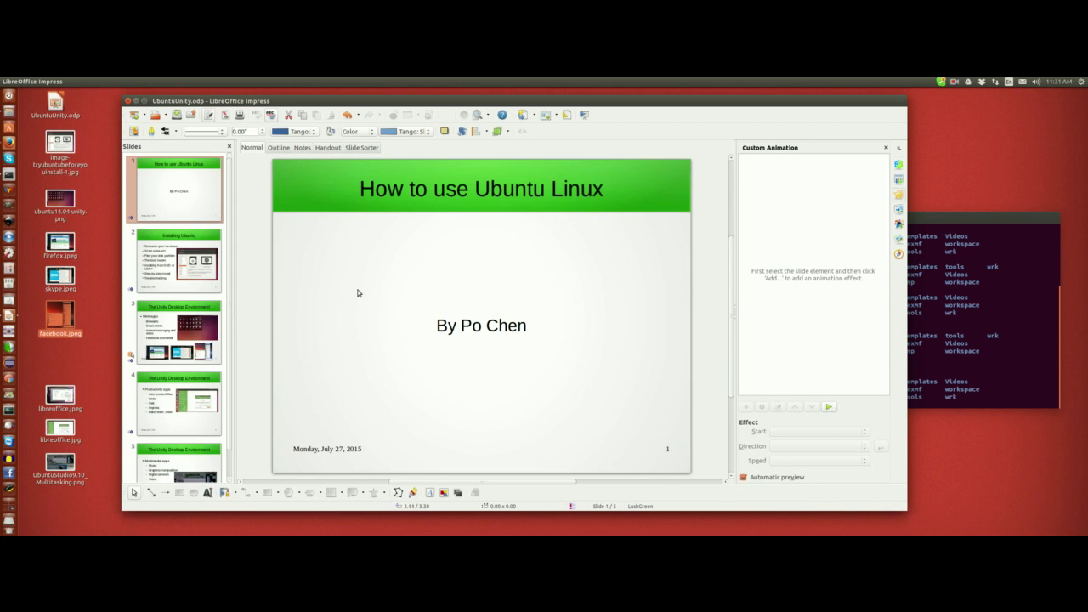
{"action": "scroll", "coordinate": [449, 348], "scroll_direction": "down", "scroll_amount": 2}
{"action": "scroll", "coordinate": [450, 344], "scroll_direction": "up", "scroll_amount": 3}
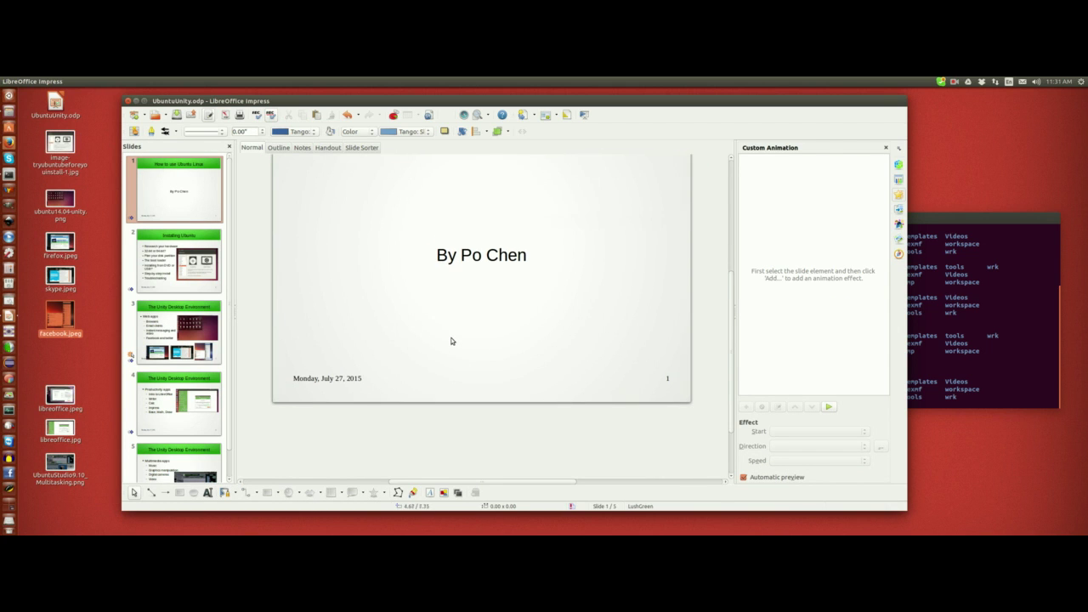
{"action": "scroll", "coordinate": [485, 315], "scroll_direction": "up", "scroll_amount": 3}
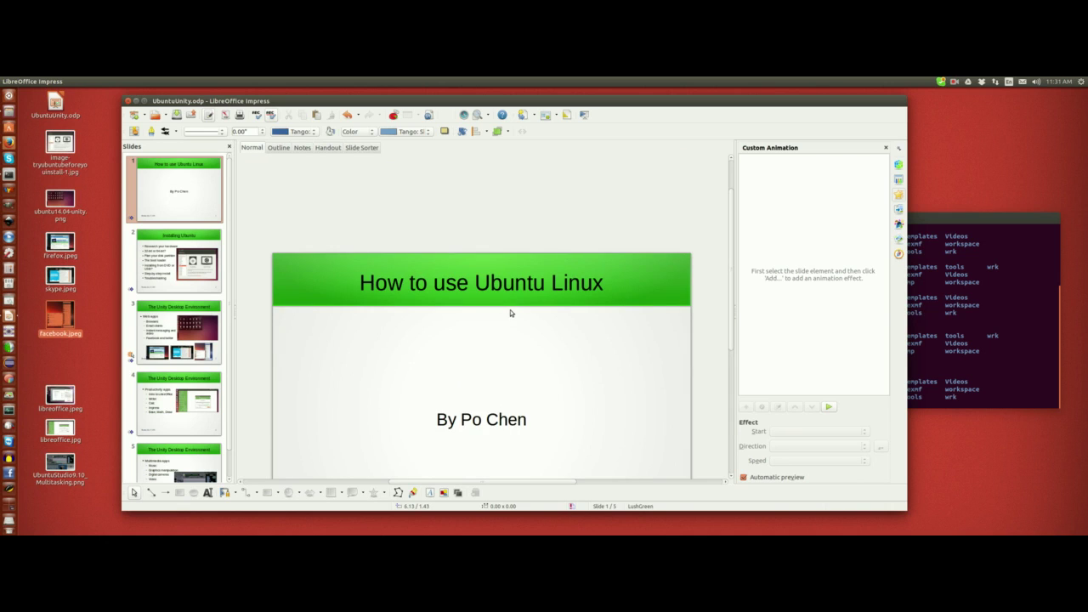
{"action": "scroll", "coordinate": [510, 313], "scroll_direction": "down", "scroll_amount": 1}
{"action": "scroll", "coordinate": [497, 318], "scroll_direction": "down", "scroll_amount": 1}
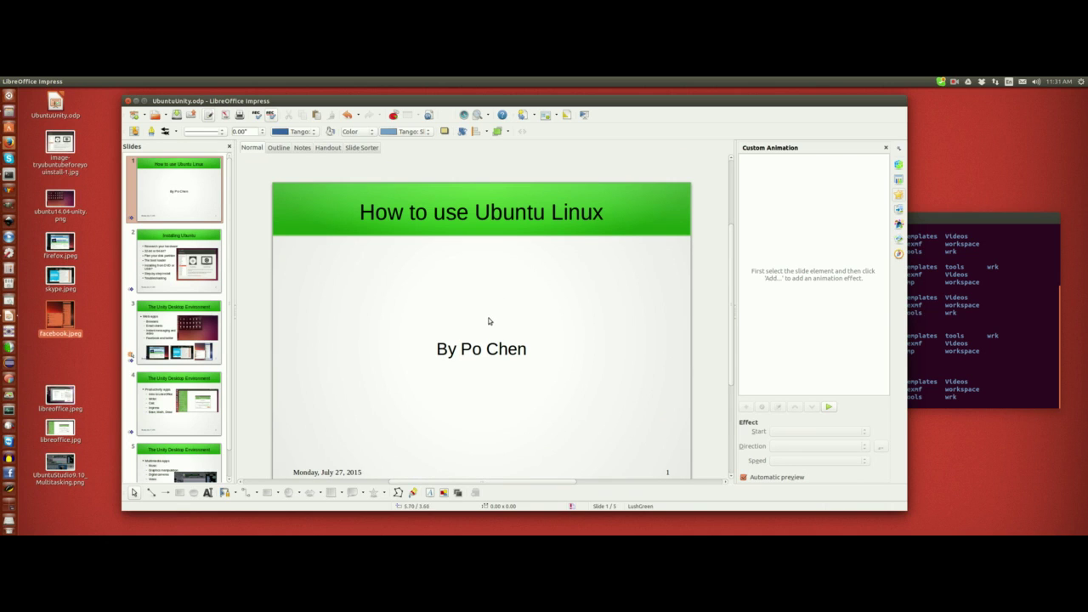
{"action": "scroll", "coordinate": [508, 316], "scroll_direction": "down", "scroll_amount": 1}
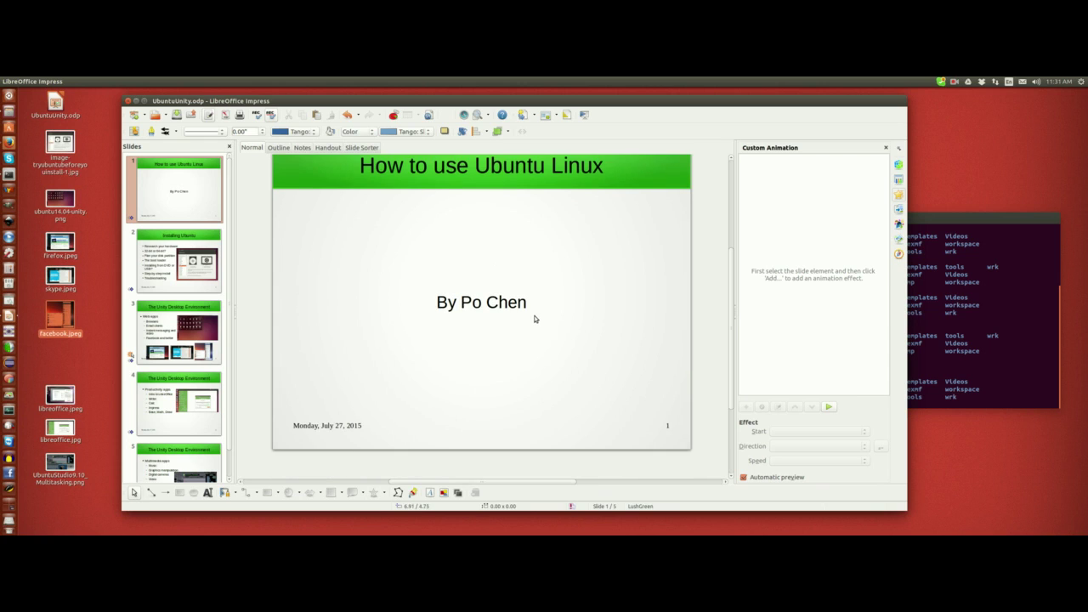
{"action": "scroll", "coordinate": [532, 314], "scroll_direction": "up", "scroll_amount": 1}
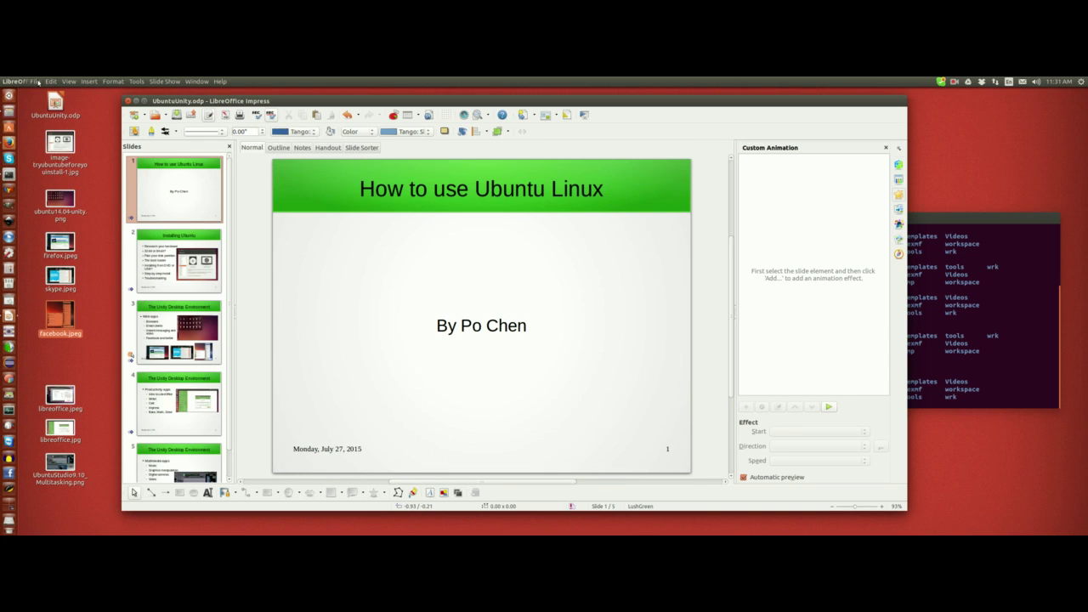
{"action": "left_click_drag", "start_coordinate": [225, 102], "coordinate": [222, 98]}
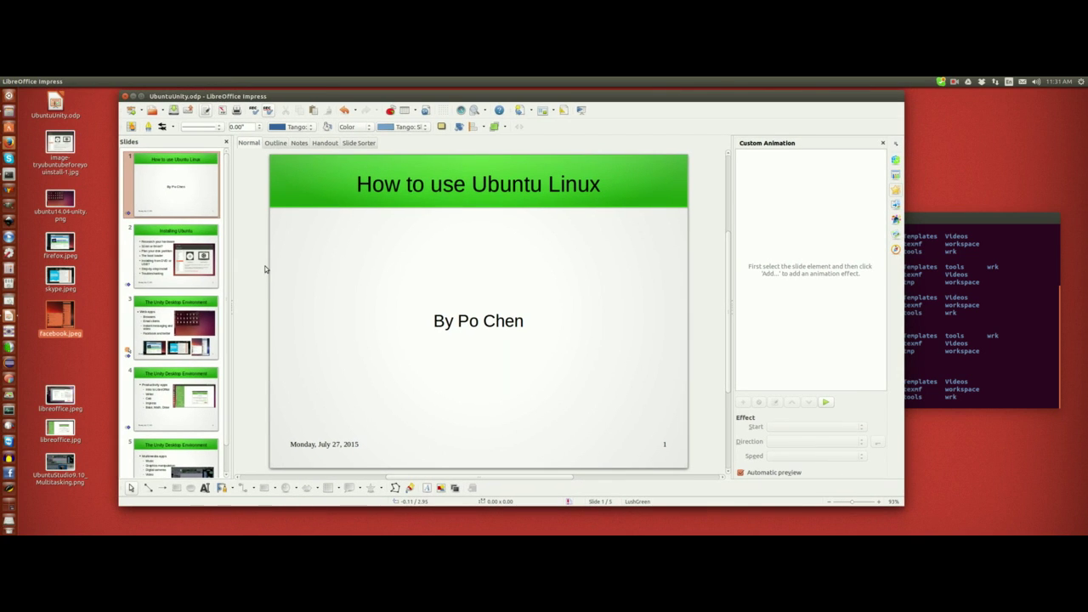
Browse the File, Edit and View menus without choosing anything.
{"action": "mouse_move", "coordinate": [73, 81]}
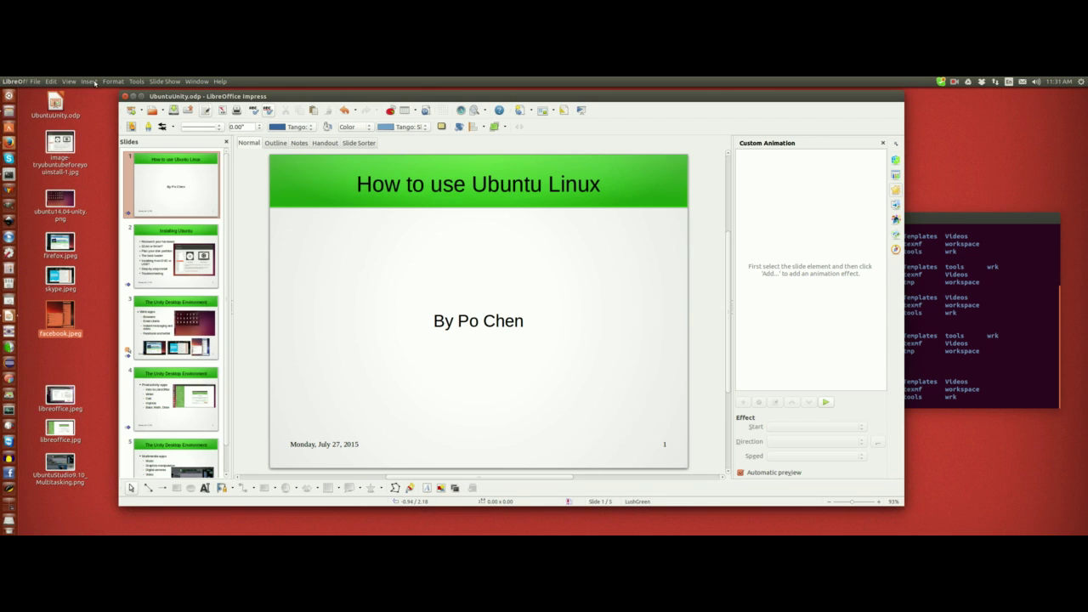
{"action": "left_click", "coordinate": [36, 82]}
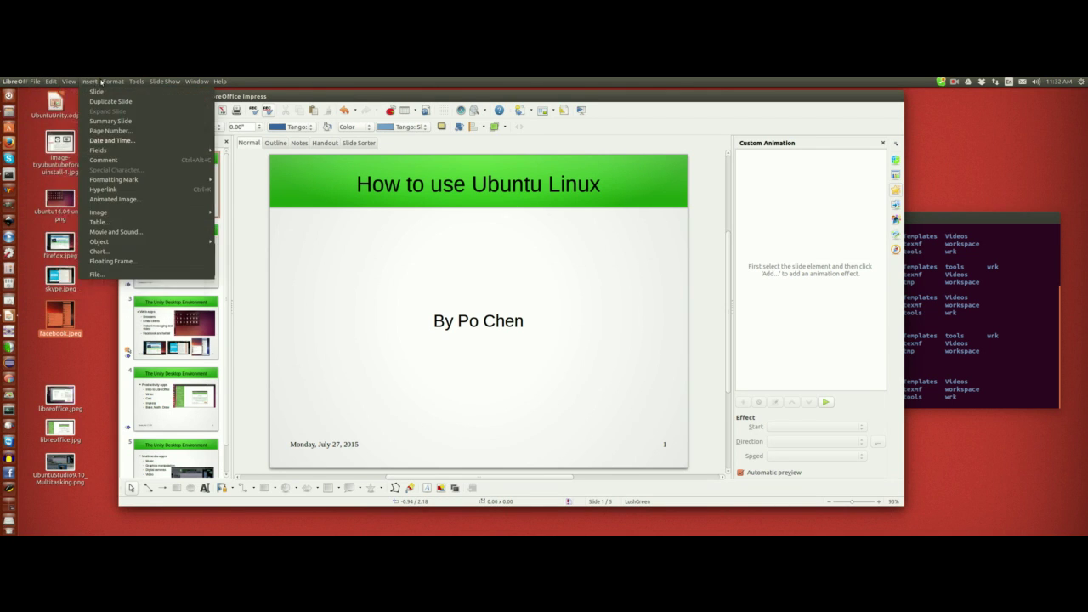
{"action": "mouse_move", "coordinate": [131, 81]}
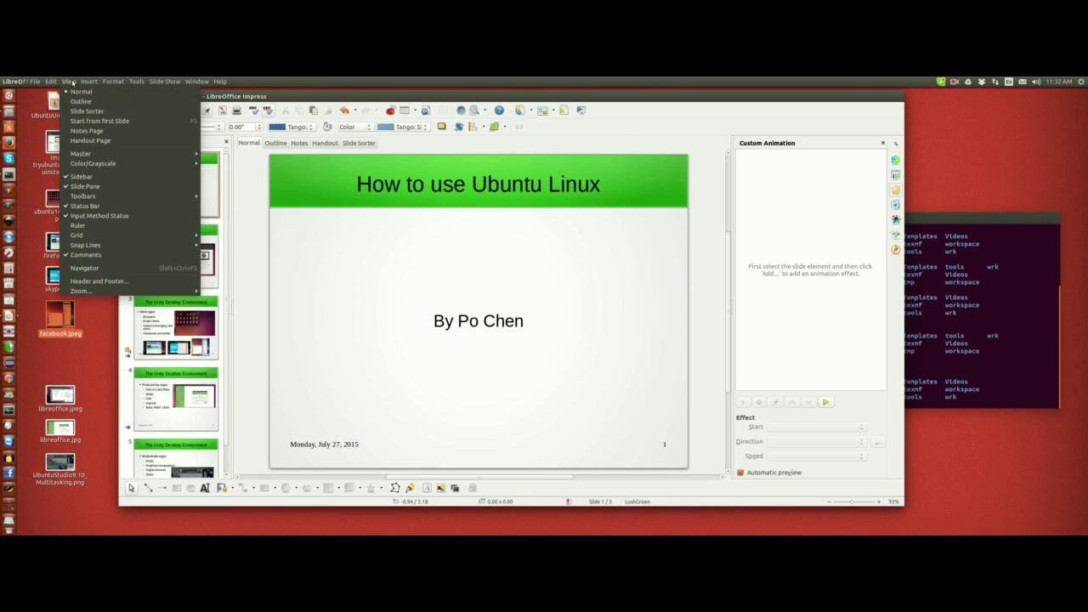
{"action": "left_click", "coordinate": [254, 315]}
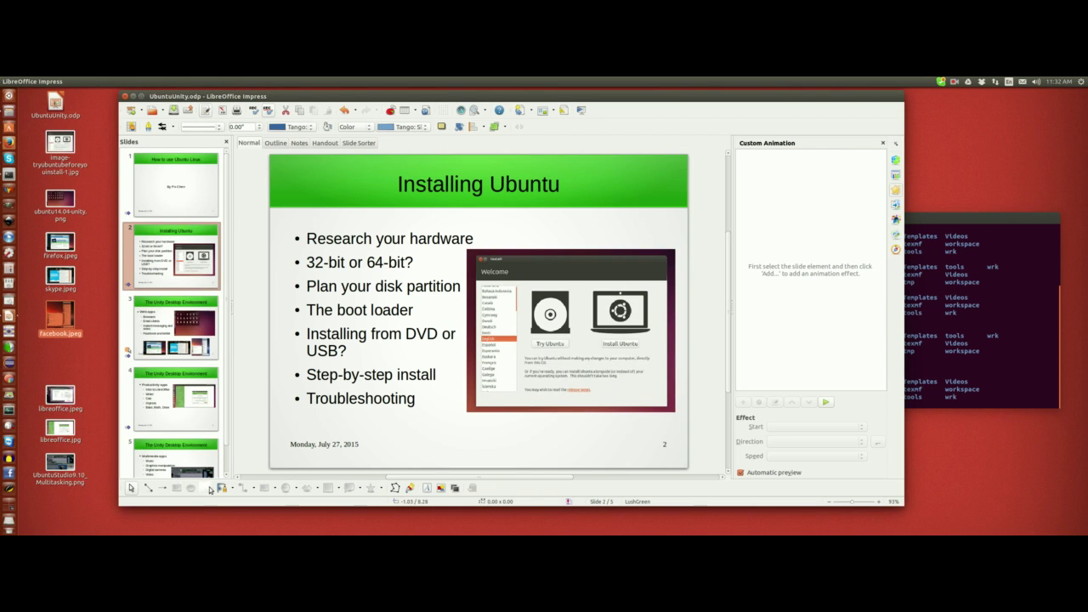
{"action": "left_click", "coordinate": [399, 448]}
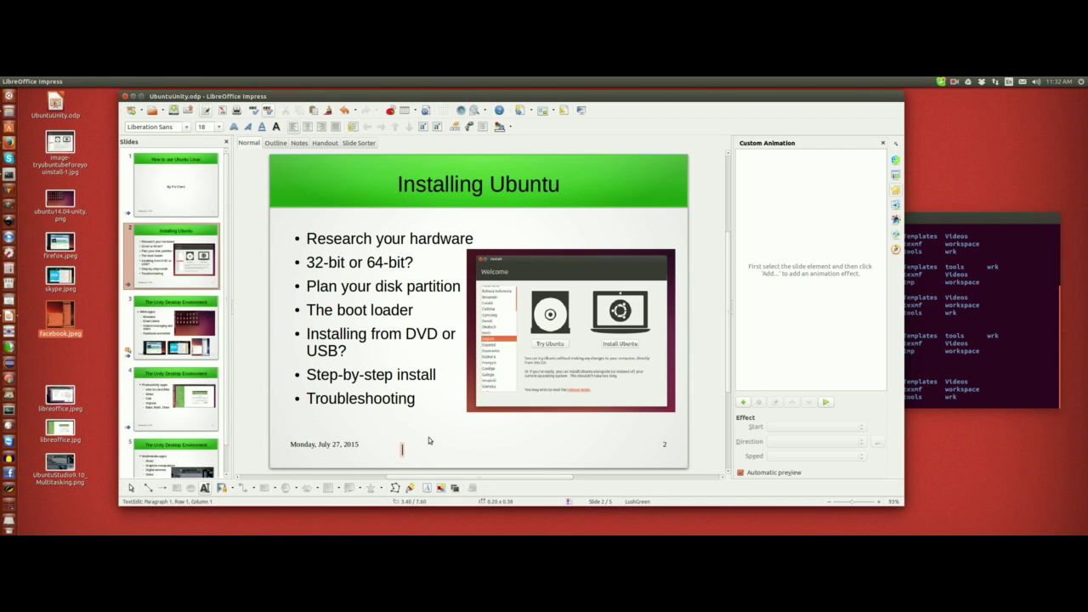
{"action": "type", "text": "test 1 2 3"}
{"action": "key", "text": "Escape"}
{"action": "left_click_drag", "start_coordinate": [410, 442], "coordinate": [449, 415]}
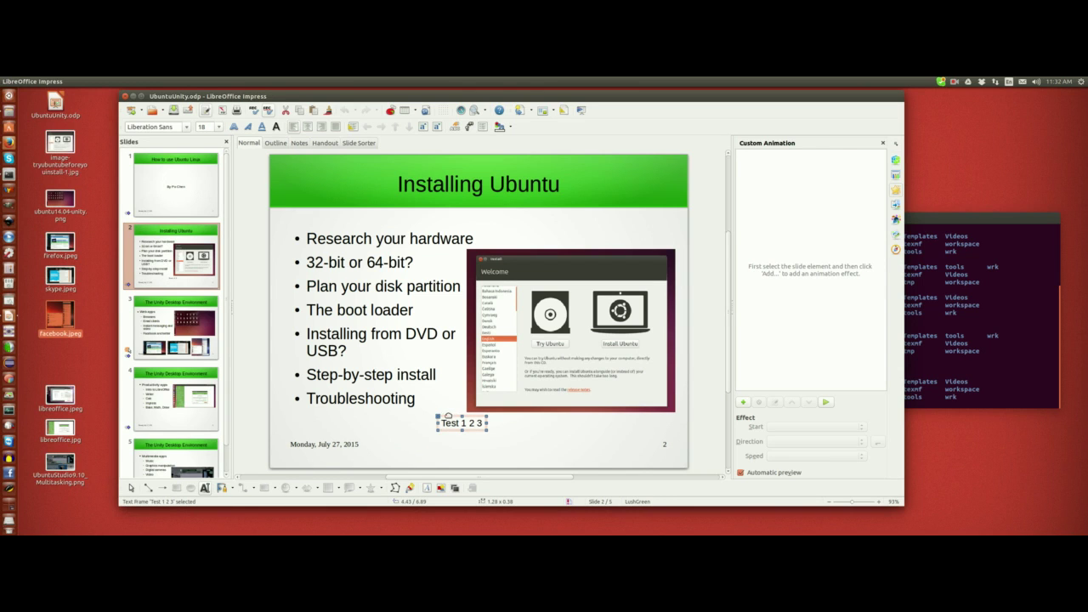
{"action": "key", "text": "Delete"}
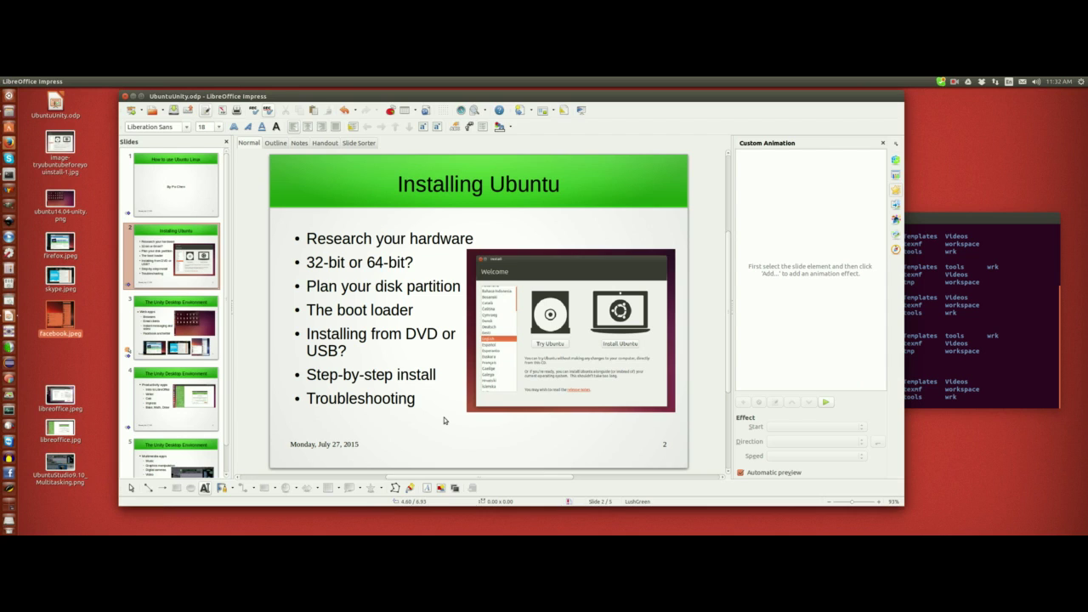
{"action": "left_click", "coordinate": [365, 329]}
Turn the seven Installing Ubuntu bullet items into a 1. 2. 3. numbered list.
{"action": "triple_click", "coordinate": [380, 242]}
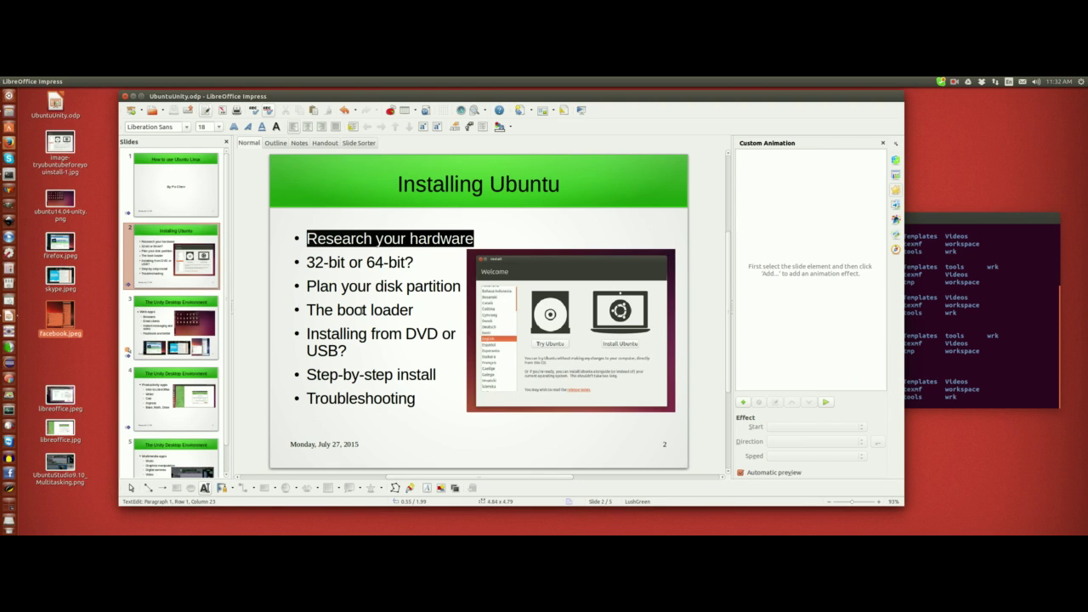
{"action": "key", "text": "ctrl+a"}
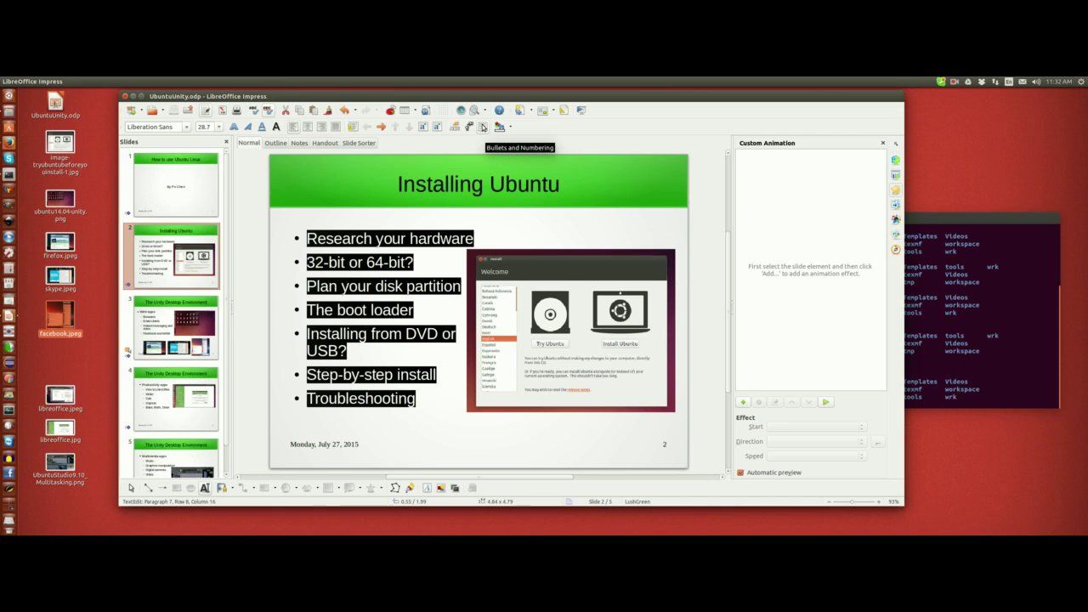
{"action": "left_click", "coordinate": [483, 127]}
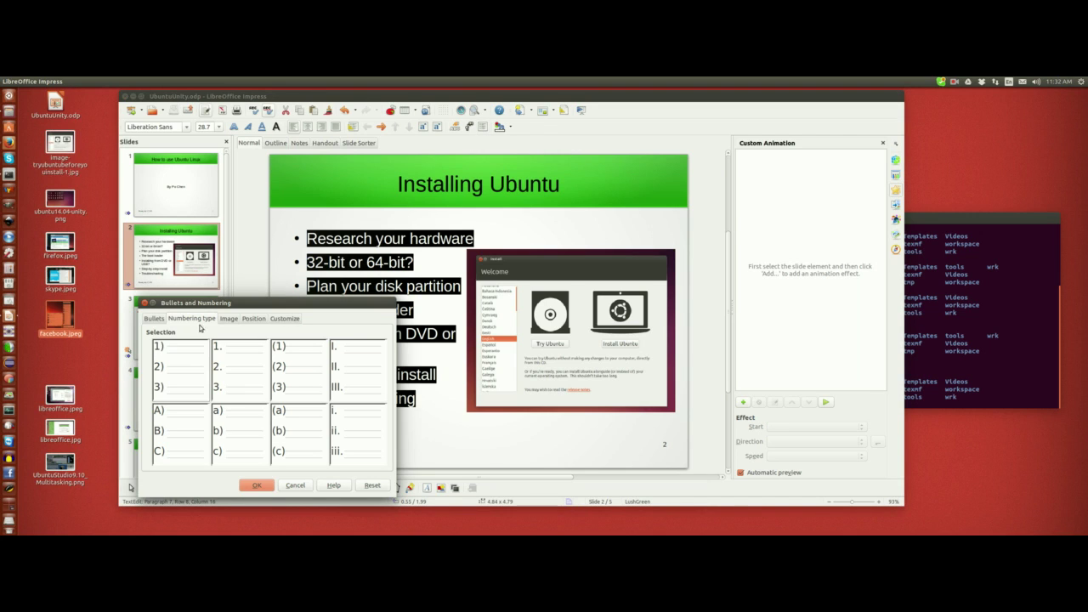
{"action": "left_click", "coordinate": [153, 318]}
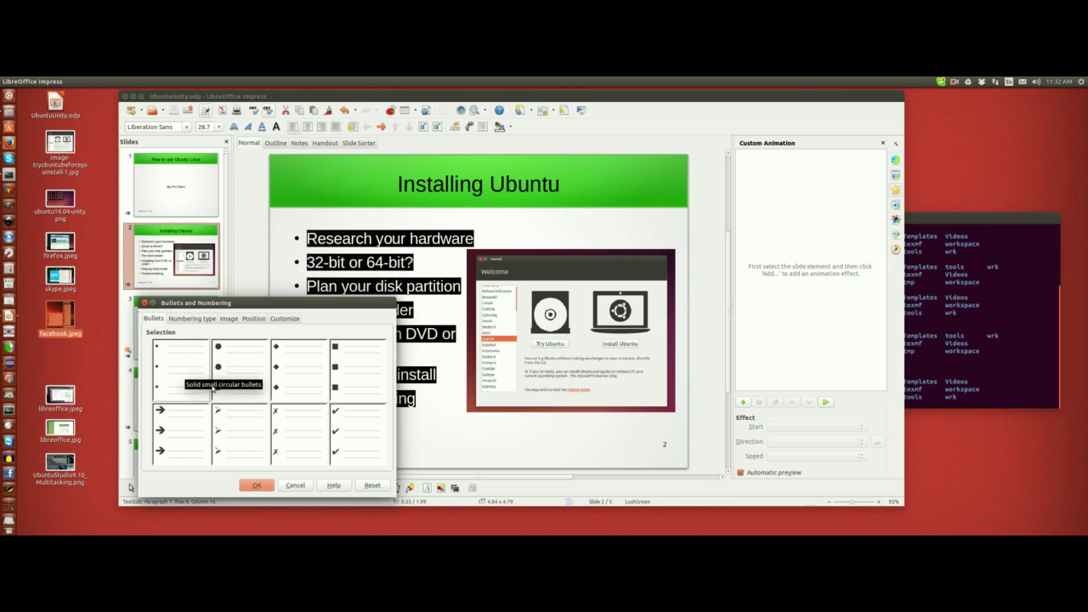
{"action": "left_click", "coordinate": [186, 321]}
{"action": "left_click", "coordinate": [236, 381]}
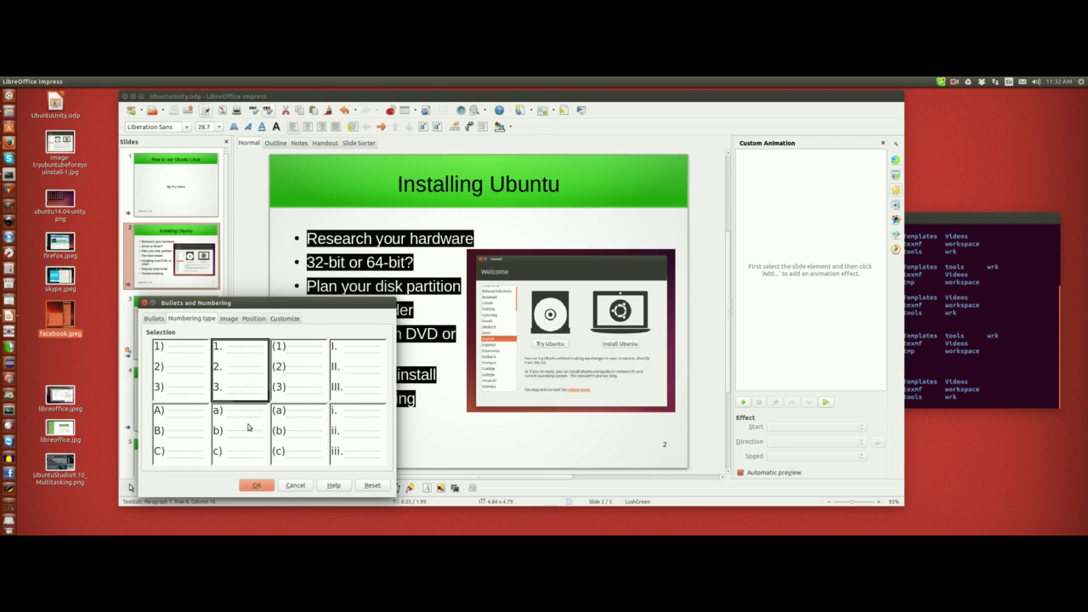
{"action": "left_click", "coordinate": [257, 485]}
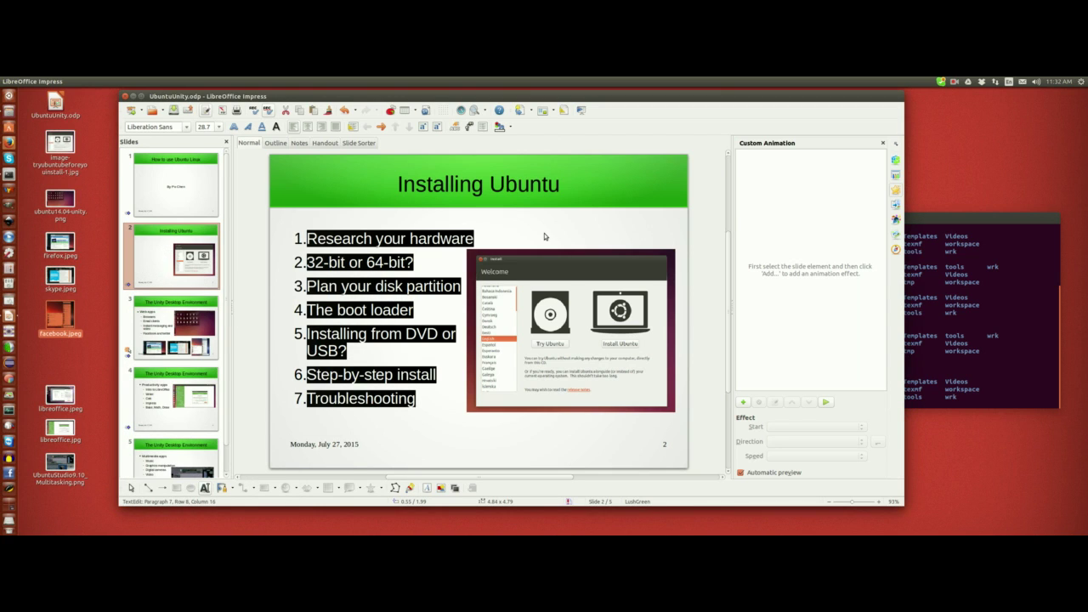
Switch the list back to plain round bullets and stop editing the text.
{"action": "left_click", "coordinate": [479, 130]}
{"action": "left_click", "coordinate": [154, 330]}
{"action": "left_click", "coordinate": [167, 370]}
{"action": "left_click", "coordinate": [256, 498]}
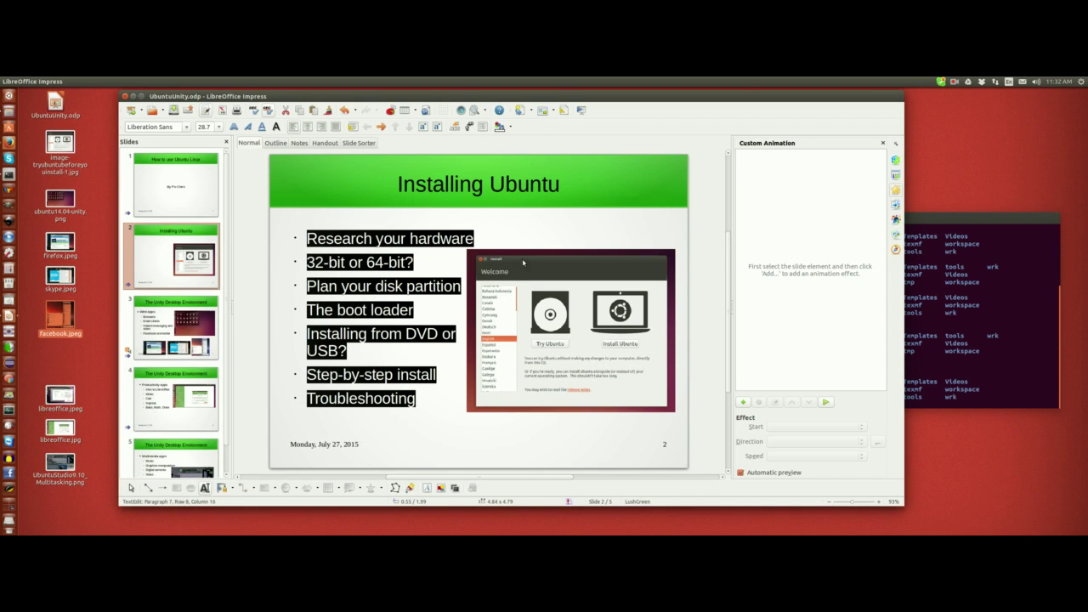
{"action": "left_click", "coordinate": [479, 444]}
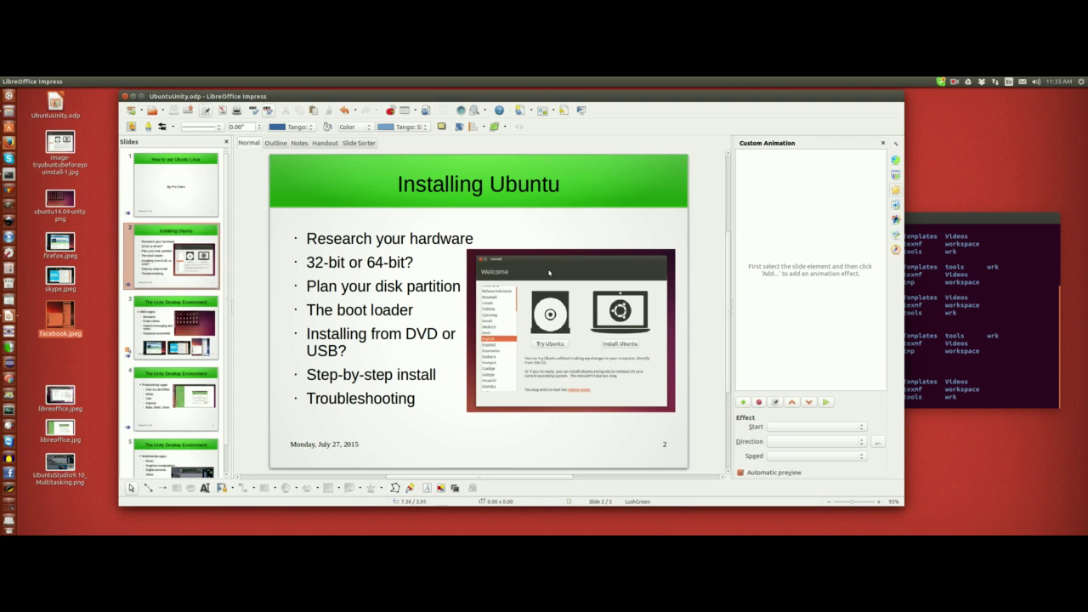
{"action": "scroll", "coordinate": [599, 372], "scroll_direction": "down", "scroll_amount": 4}
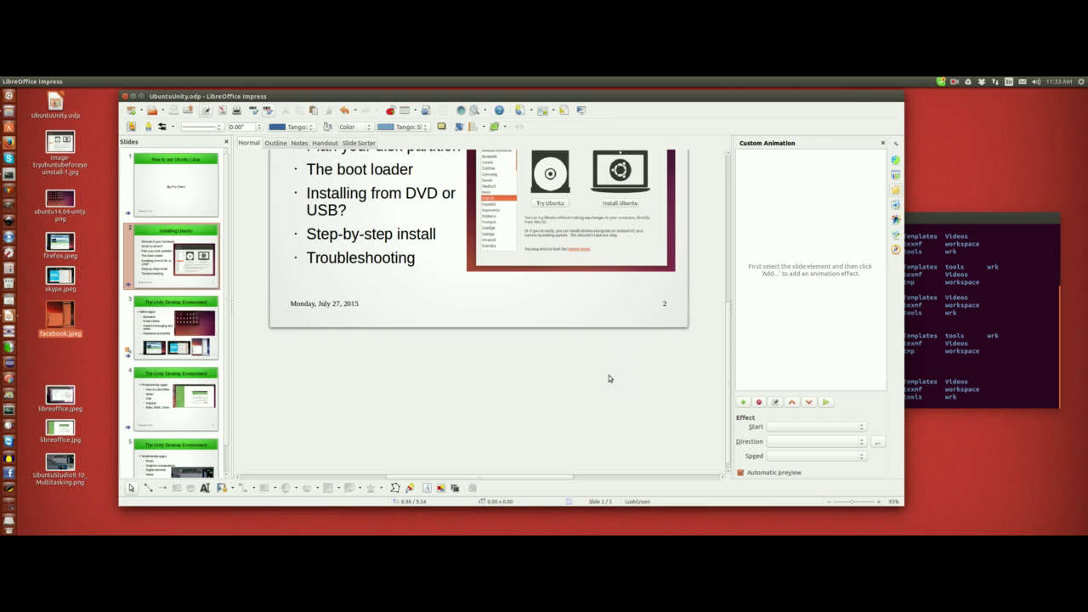
{"action": "scroll", "coordinate": [601, 376], "scroll_direction": "up", "scroll_amount": 5}
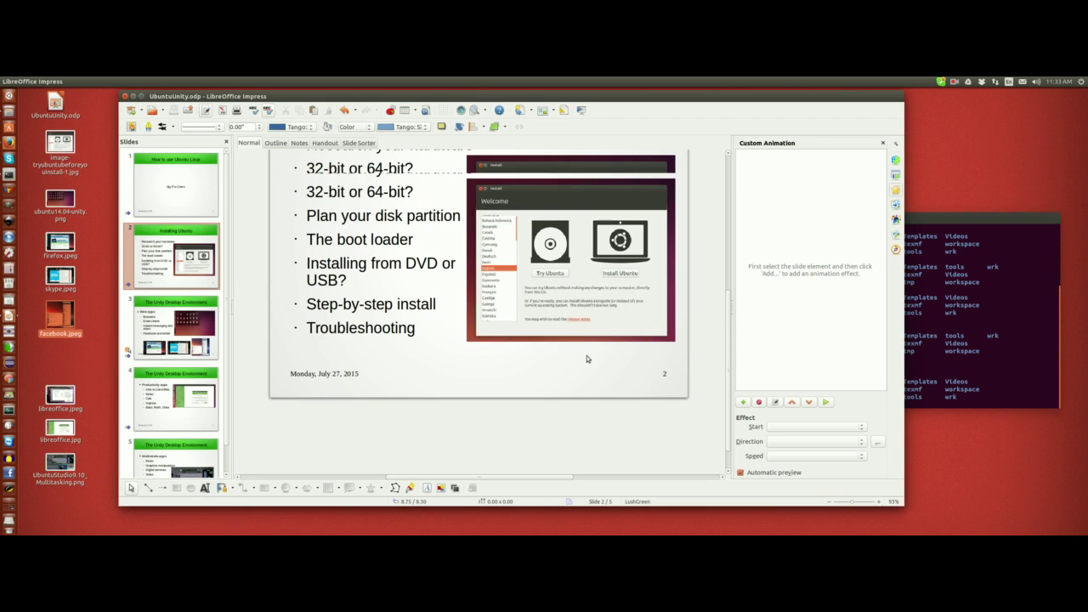
{"action": "scroll", "coordinate": [660, 313], "scroll_direction": "up", "scroll_amount": 2}
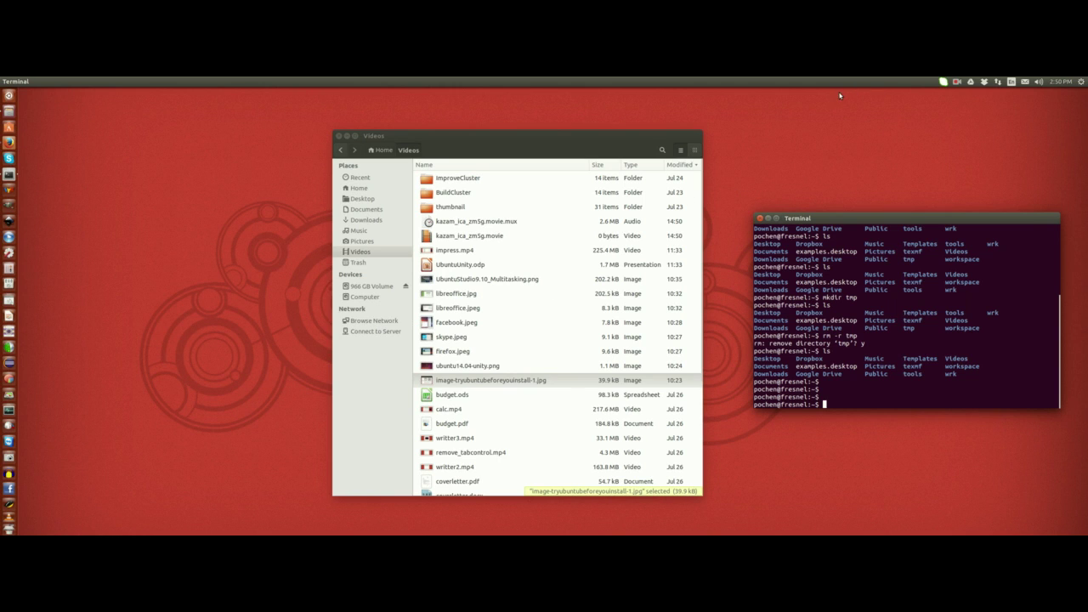
Lower the system volume slightly from the top-bar speaker menu and open Sound Settings.
{"action": "left_click", "coordinate": [1038, 82]}
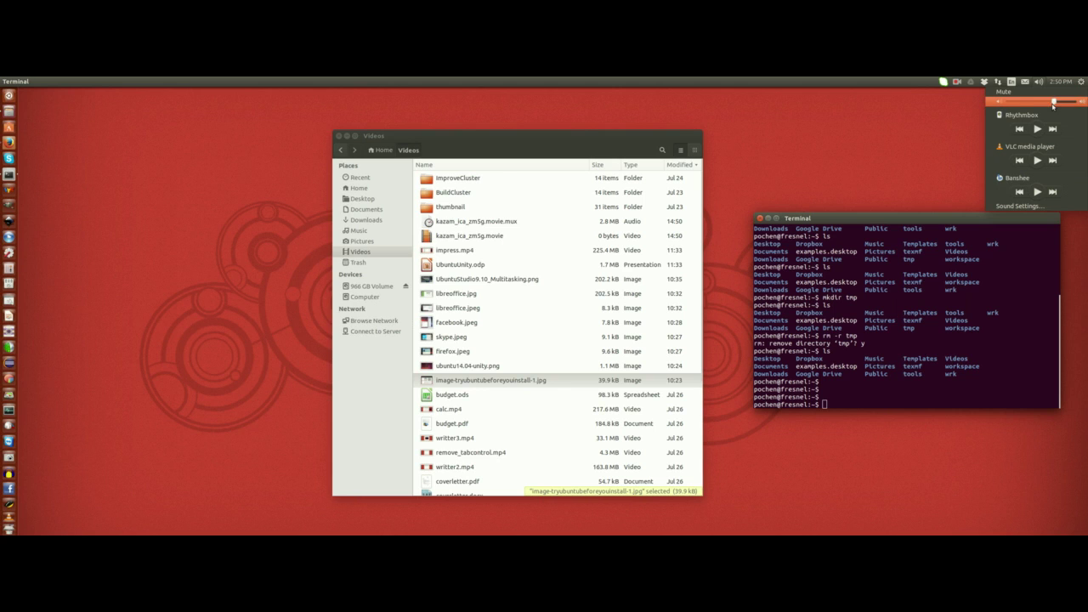
{"action": "left_click_drag", "start_coordinate": [1055, 101], "coordinate": [1058, 102]}
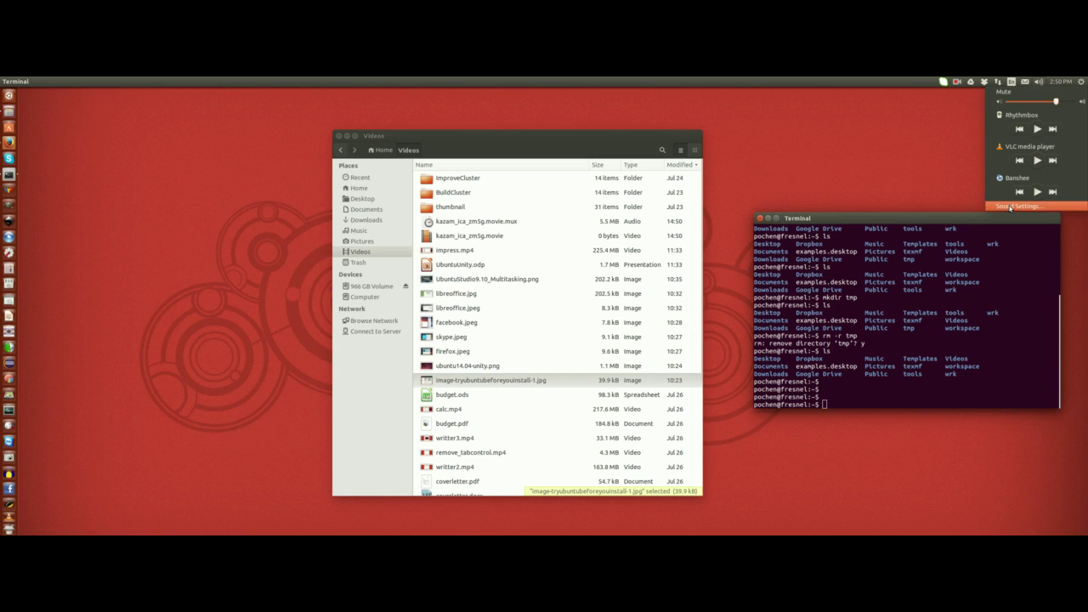
{"action": "left_click", "coordinate": [1010, 206]}
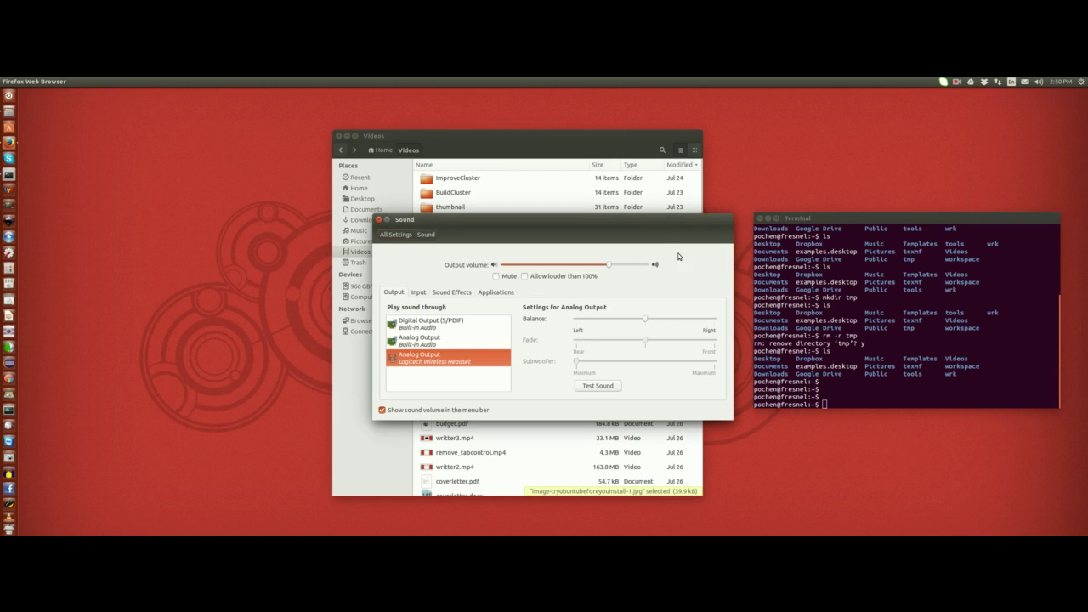
Move the Sound window, review its Input, Sound Effects and Output tabs, then close it.
{"action": "left_click_drag", "start_coordinate": [646, 229], "coordinate": [671, 204]}
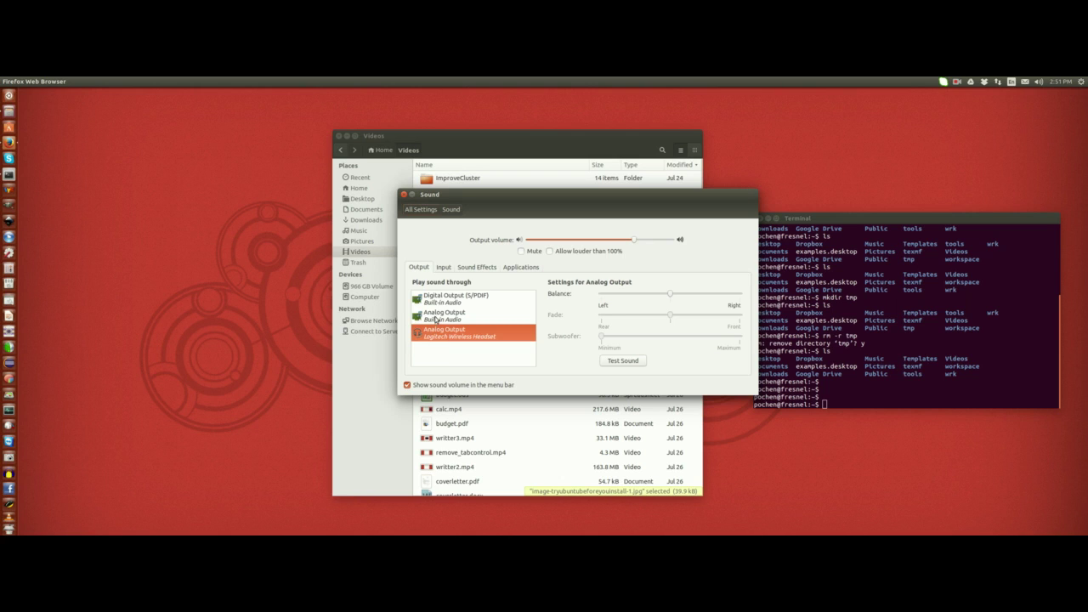
{"action": "left_click", "coordinate": [445, 267]}
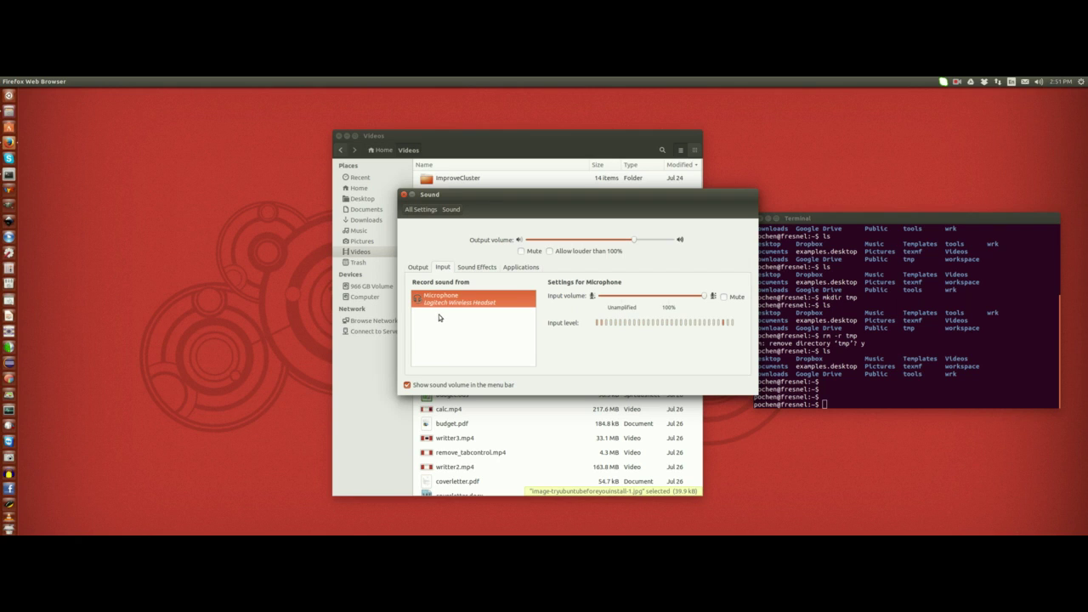
{"action": "left_click", "coordinate": [480, 270]}
{"action": "left_click", "coordinate": [419, 268]}
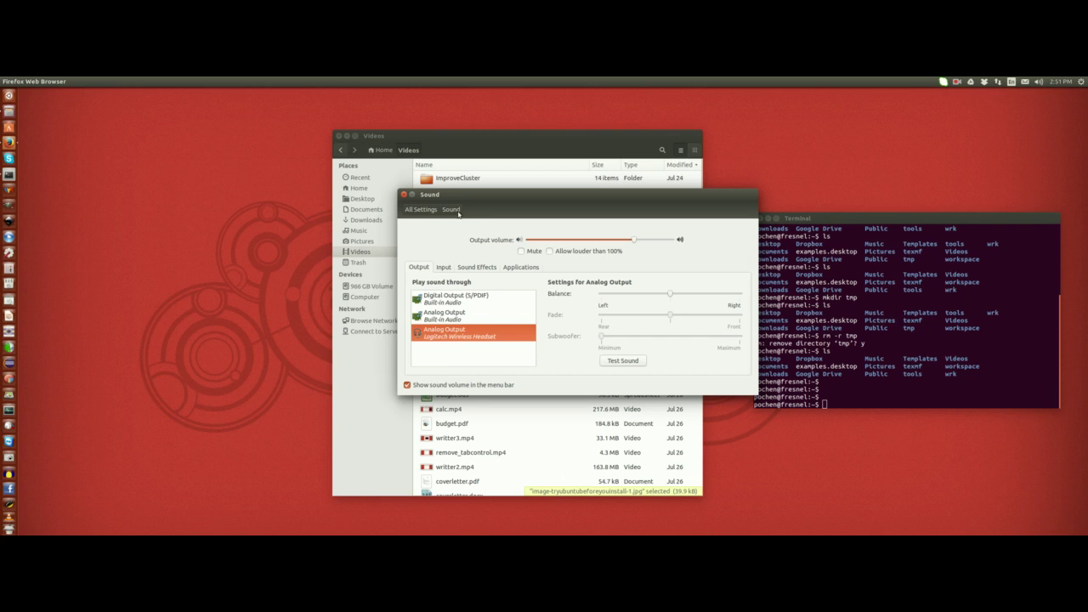
{"action": "left_click", "coordinate": [405, 196]}
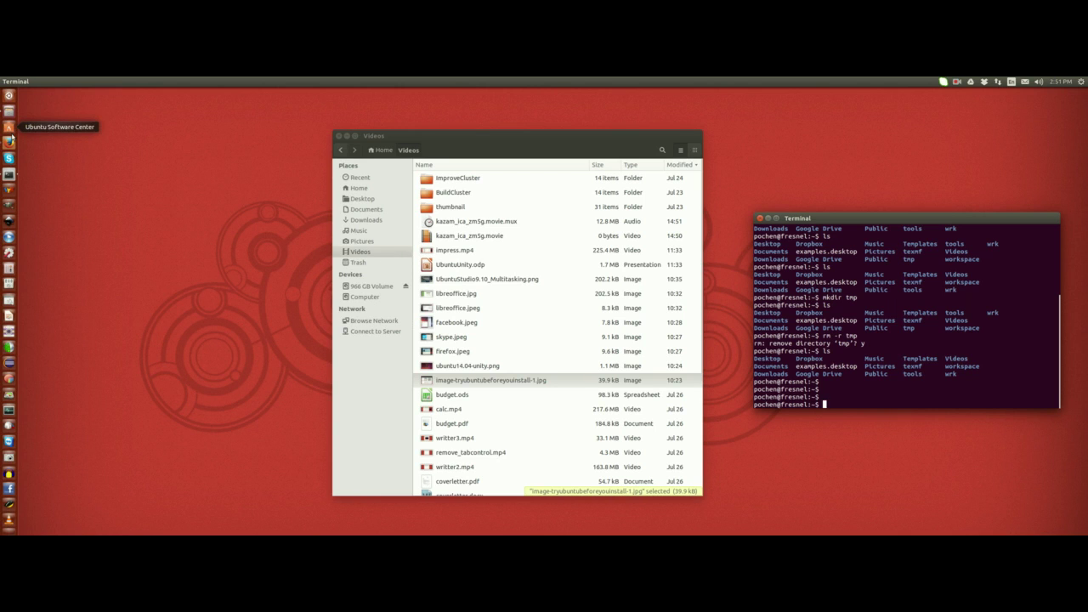
{"action": "left_click", "coordinate": [11, 95]}
{"action": "type", "text": "scr"}
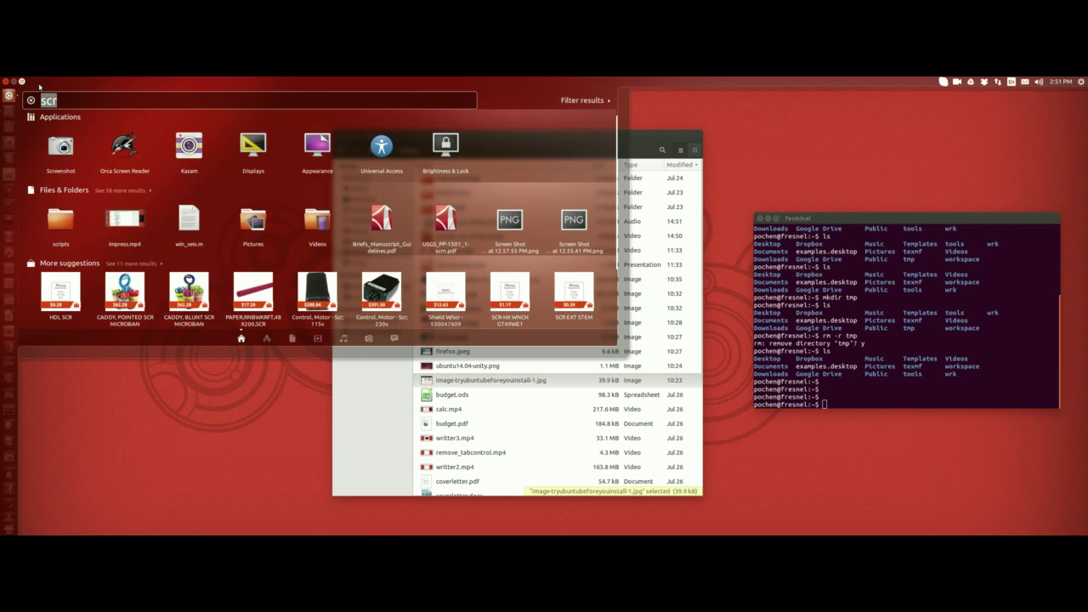
{"action": "type", "text": "rhy"}
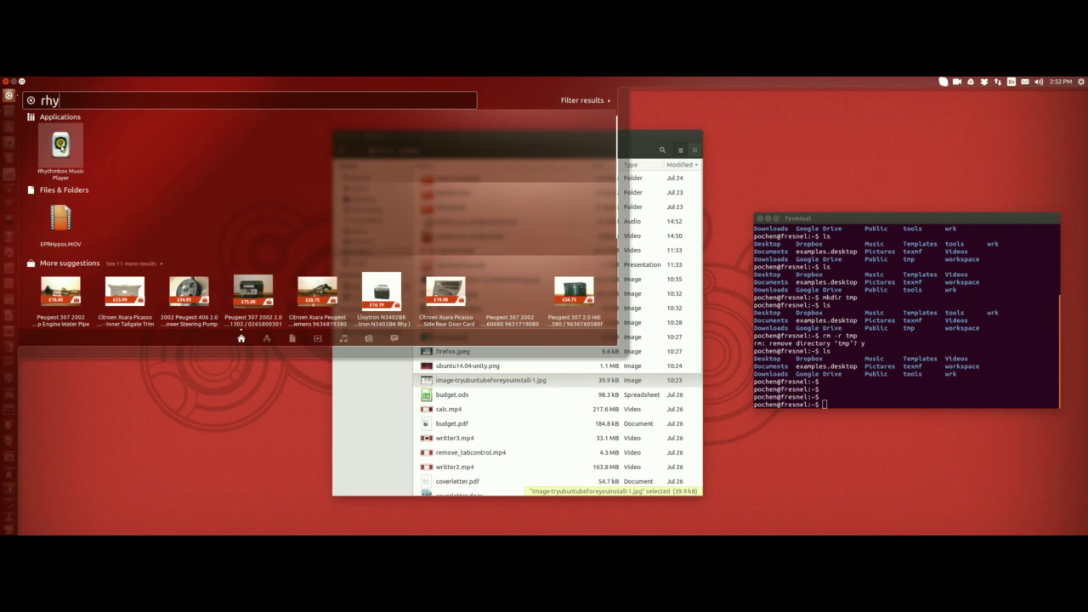
{"action": "left_click", "coordinate": [62, 145]}
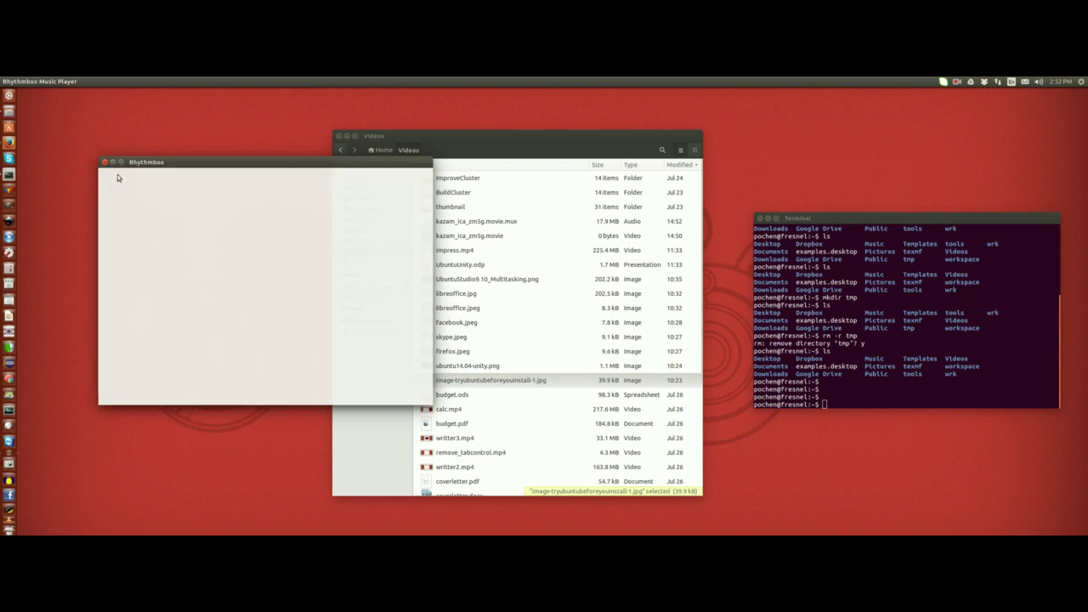
{"action": "left_click_drag", "start_coordinate": [160, 165], "coordinate": [209, 169]}
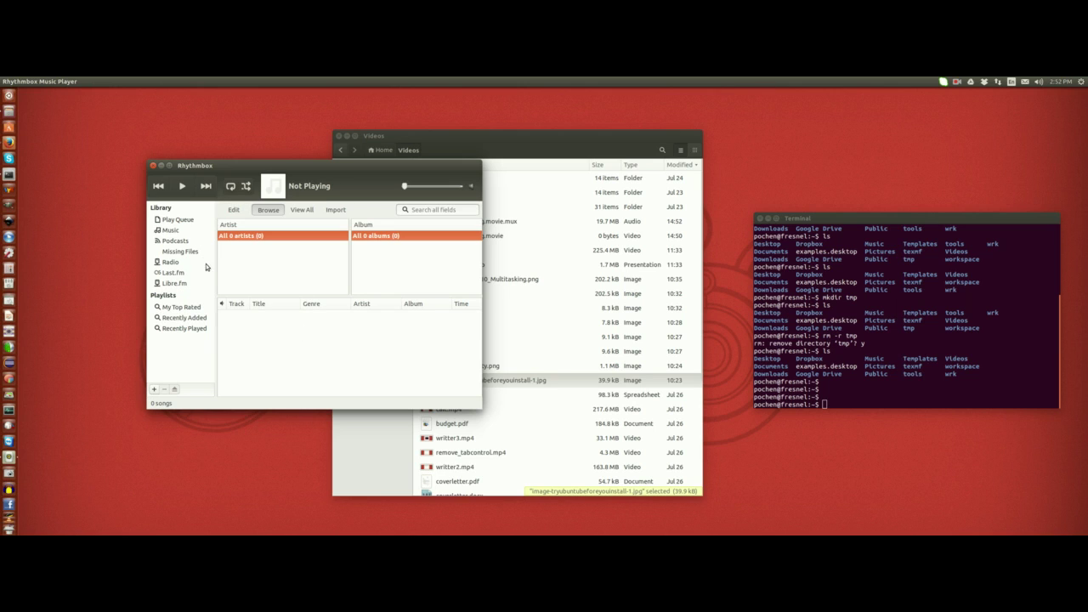
{"action": "left_click", "coordinate": [175, 264]}
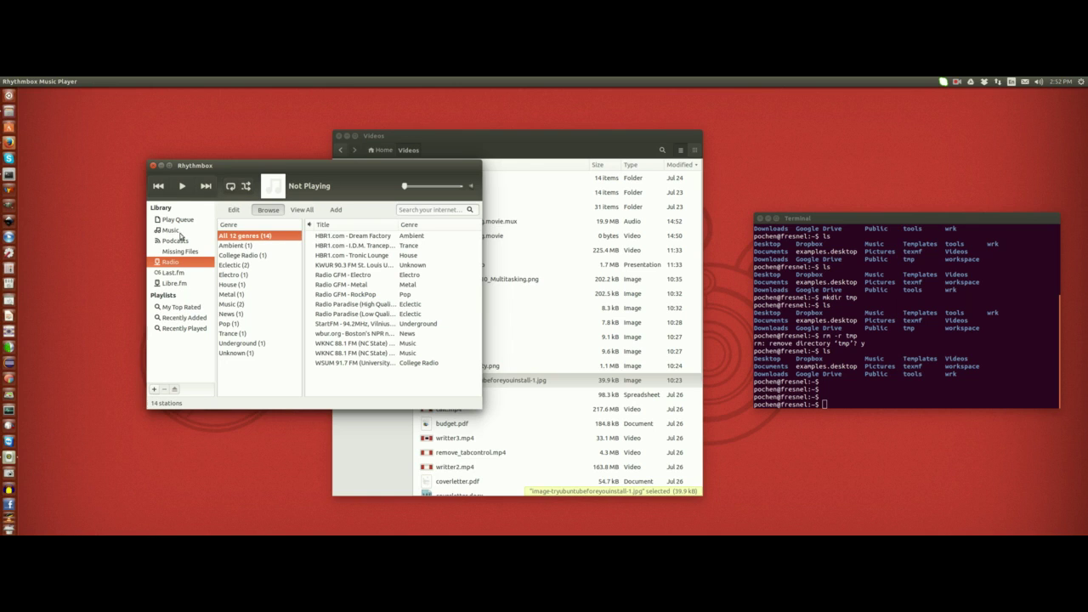
{"action": "left_click_drag", "start_coordinate": [296, 165], "coordinate": [318, 163]}
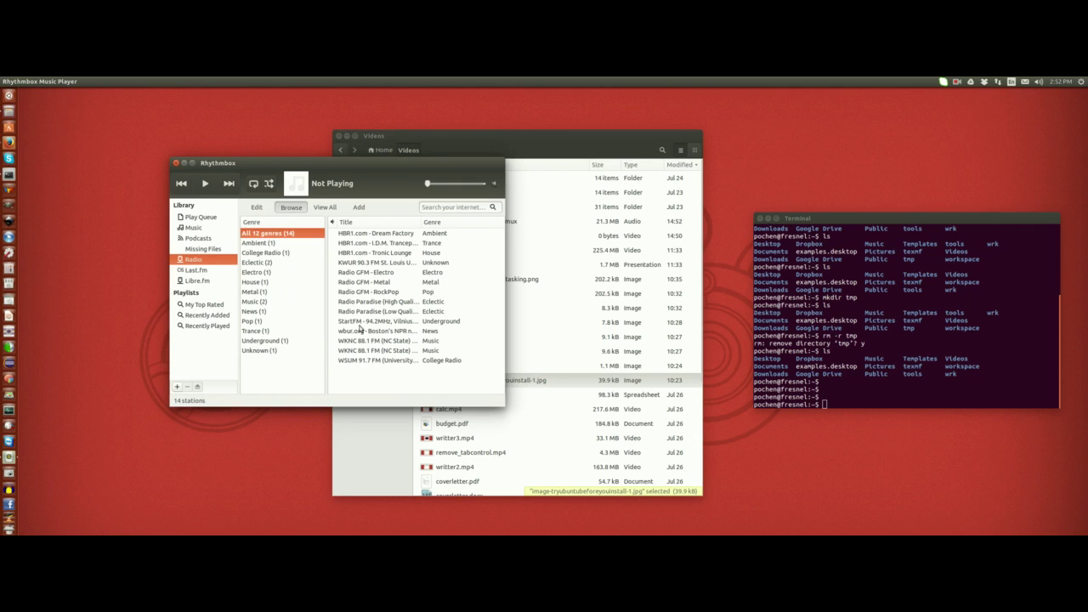
{"action": "left_click", "coordinate": [200, 219]}
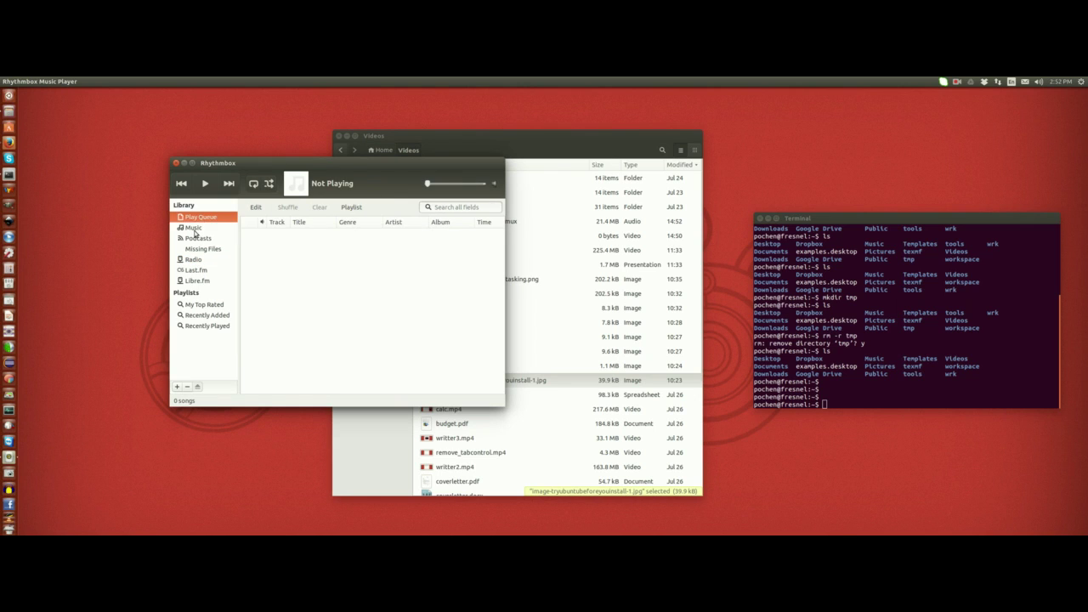
{"action": "left_click", "coordinate": [195, 230]}
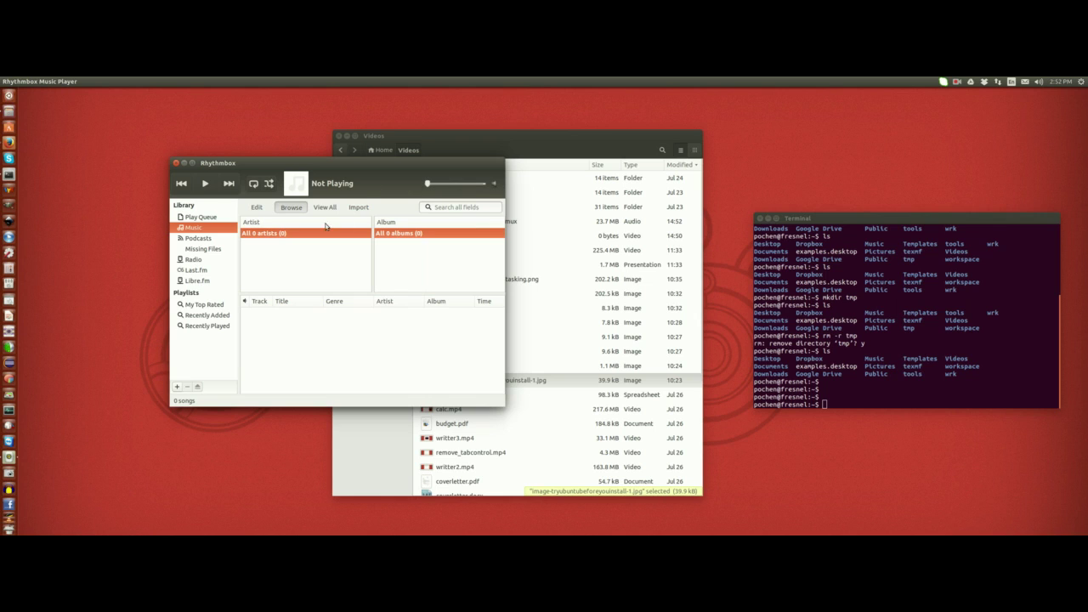
{"action": "left_click", "coordinate": [358, 209]}
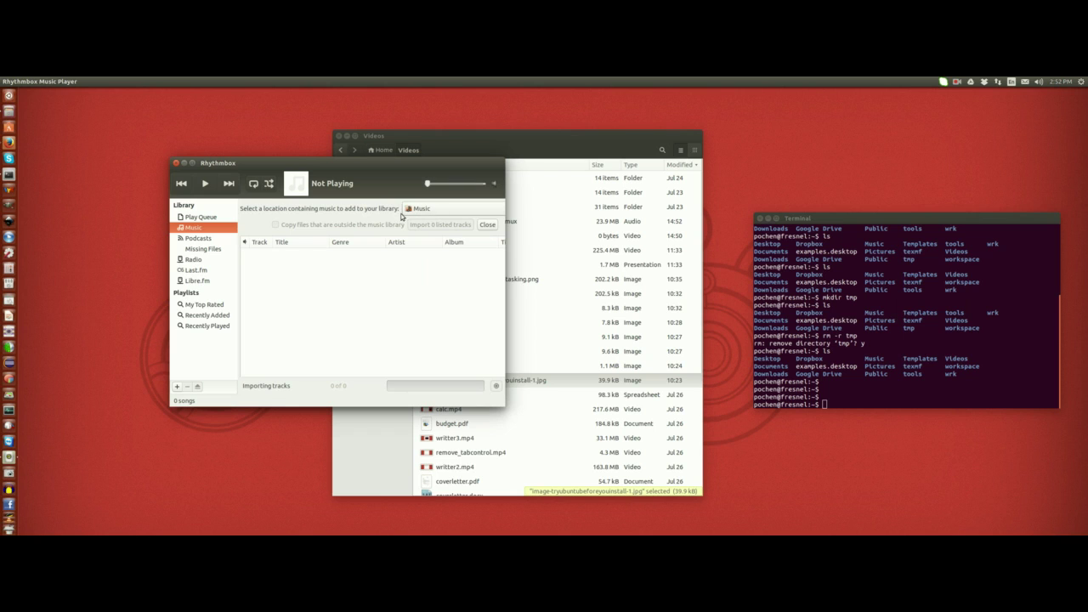
{"action": "left_click", "coordinate": [176, 163]}
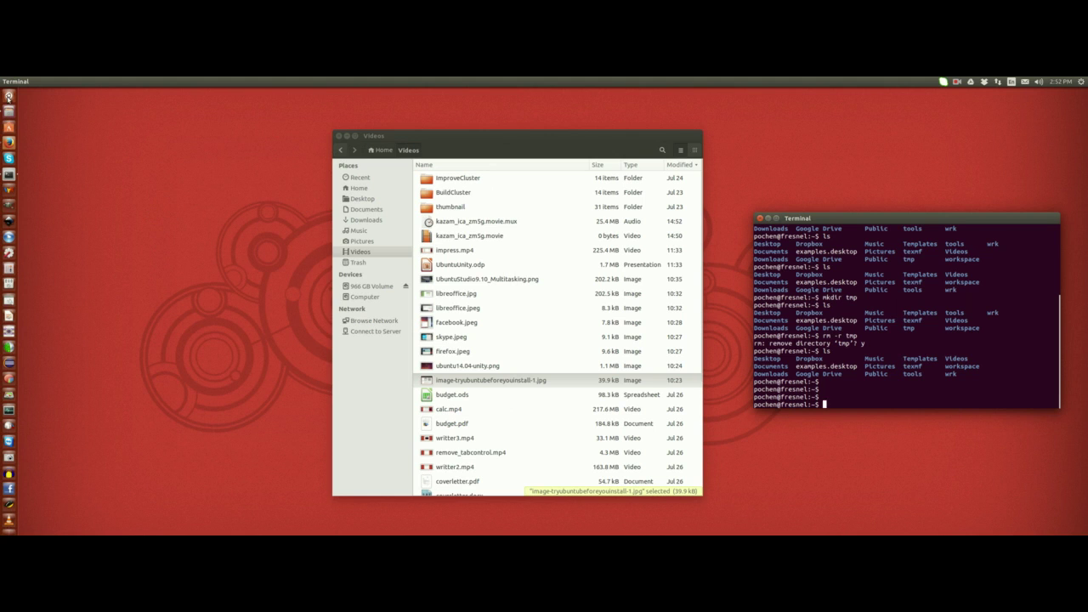
{"action": "key", "text": "super"}
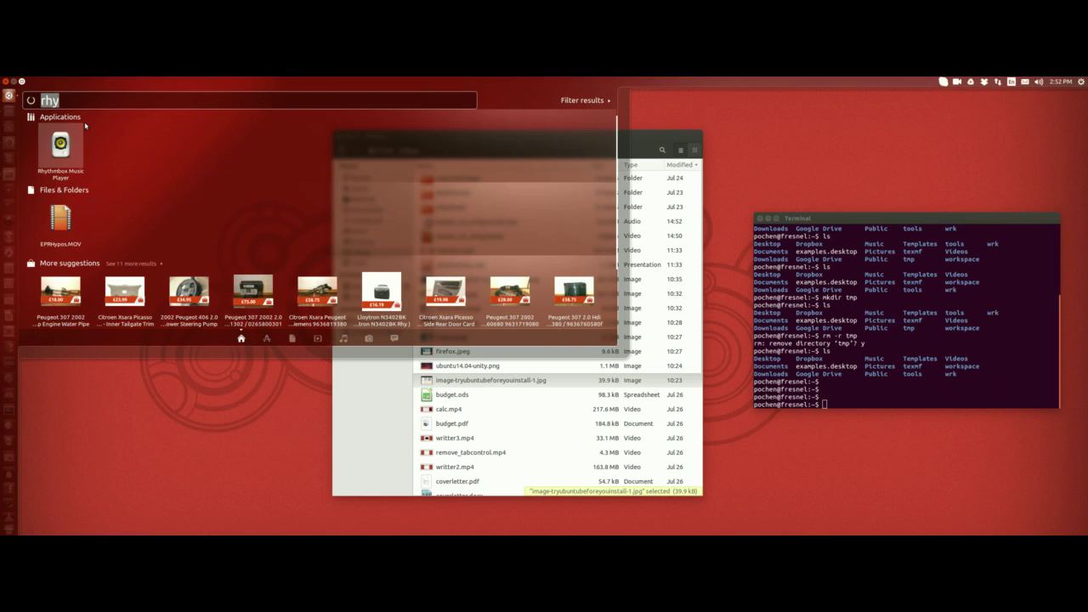
{"action": "type", "text": "bansh"}
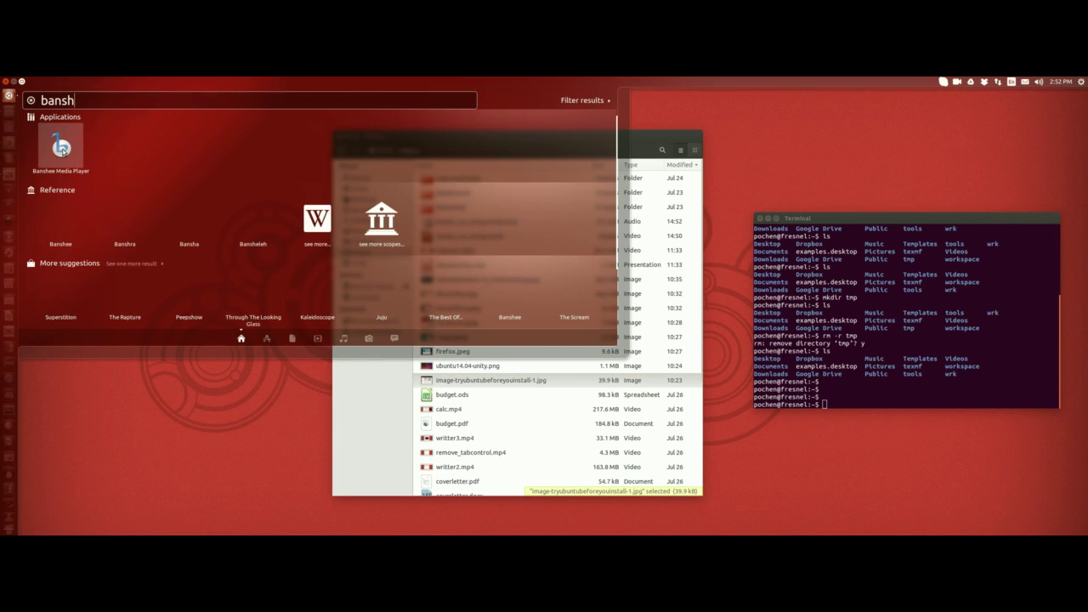
{"action": "left_click", "coordinate": [61, 151]}
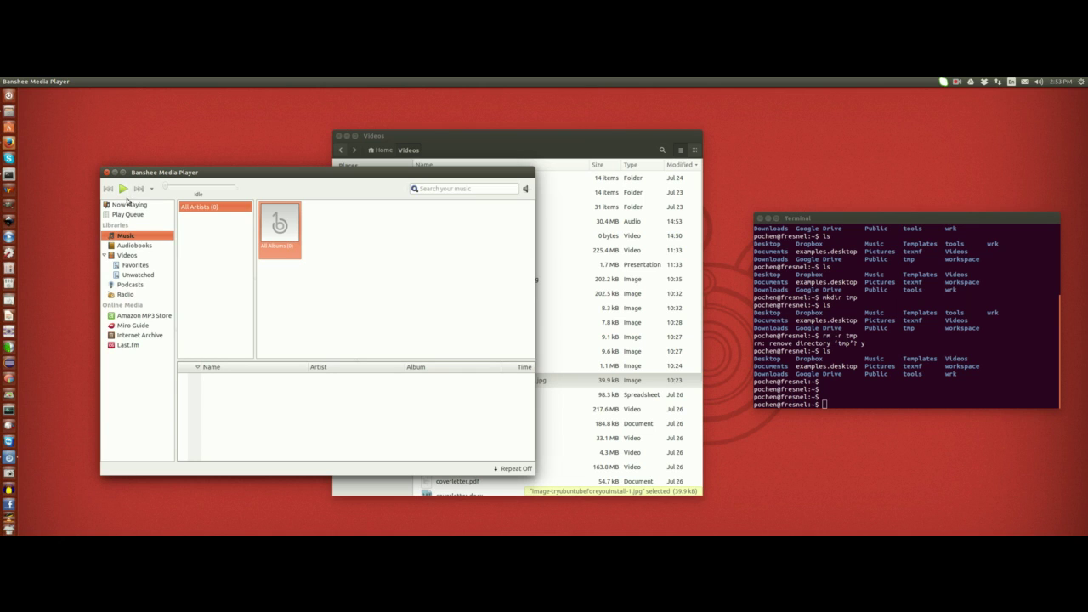
{"action": "left_click", "coordinate": [133, 255]}
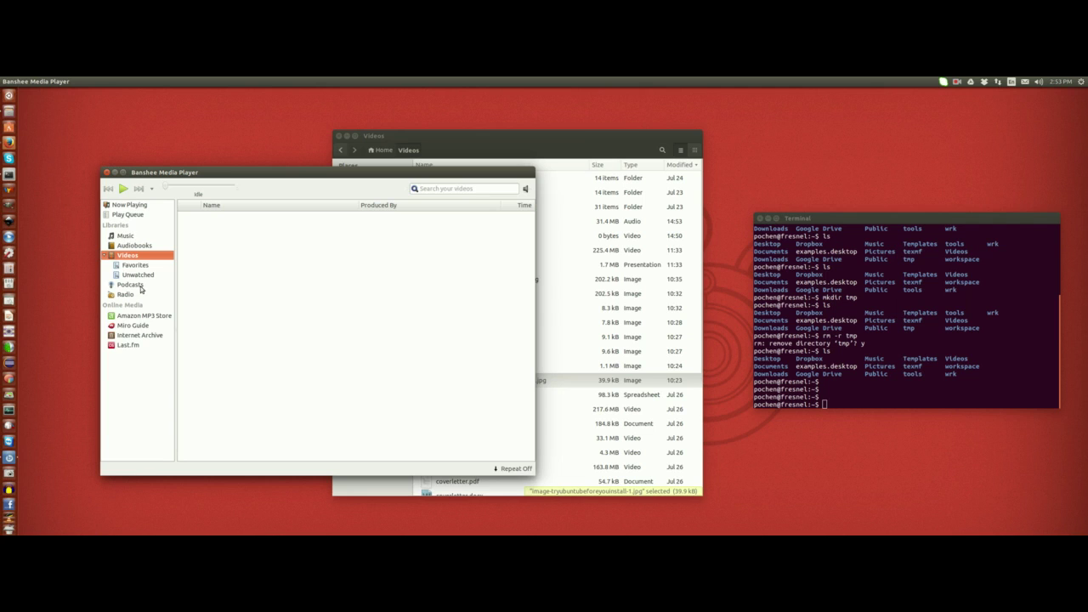
{"action": "left_click", "coordinate": [127, 295]}
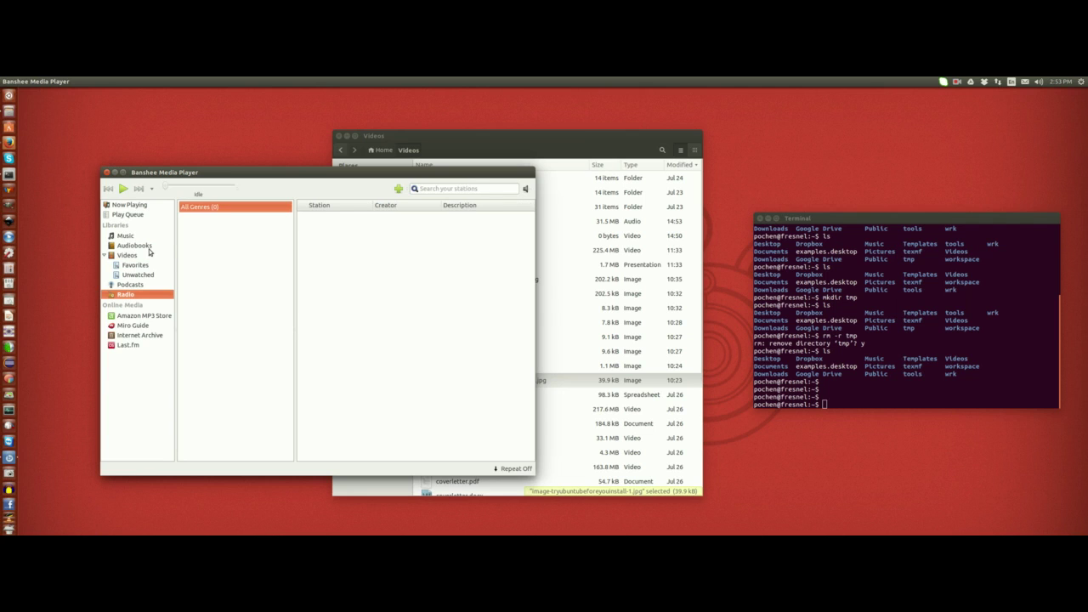
{"action": "left_click", "coordinate": [139, 318]}
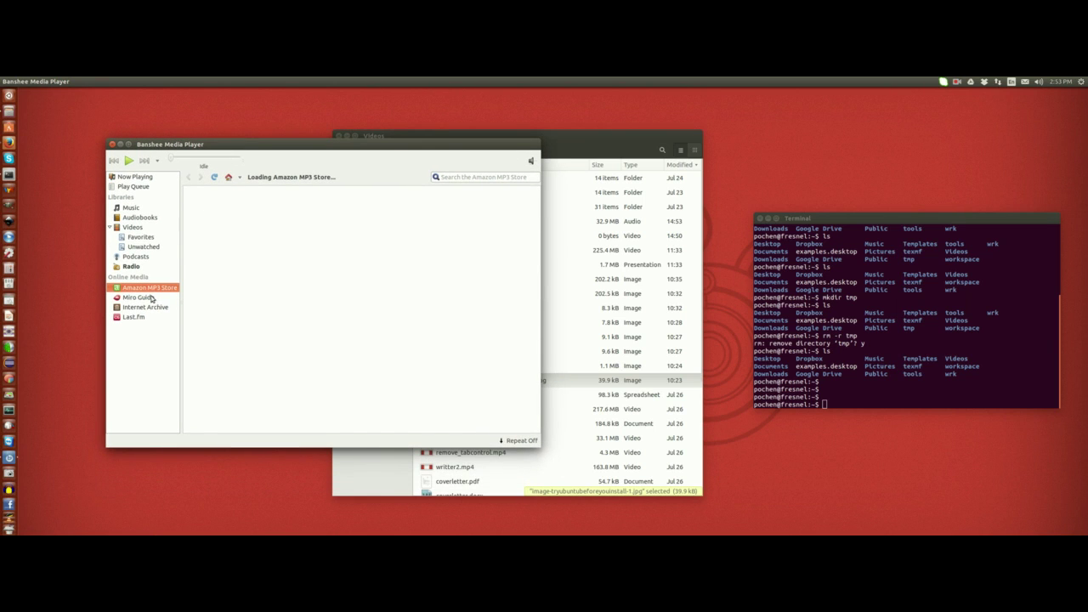
{"action": "left_click", "coordinate": [151, 298]}
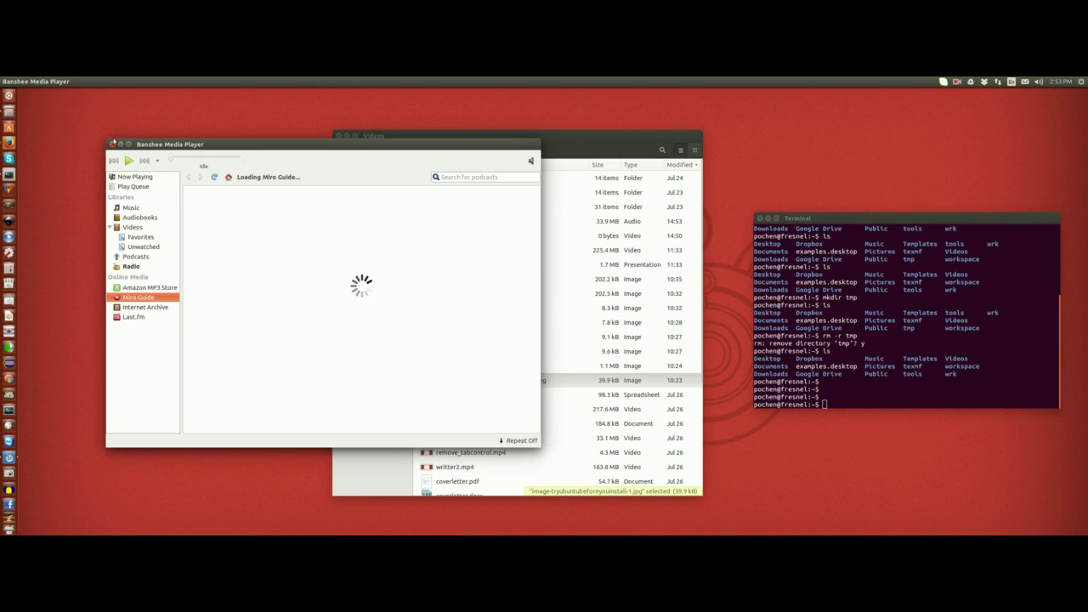
{"action": "left_click", "coordinate": [119, 143]}
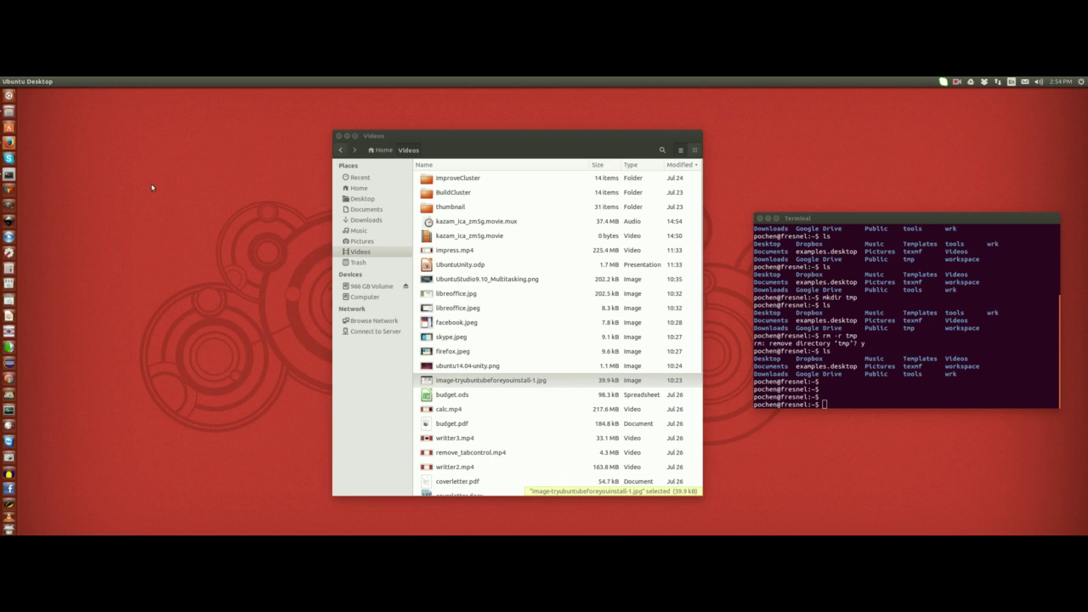
Launch GIMP, rearrange its windows, then close it and switch to an empty workspace.
{"action": "left_click", "coordinate": [10, 206]}
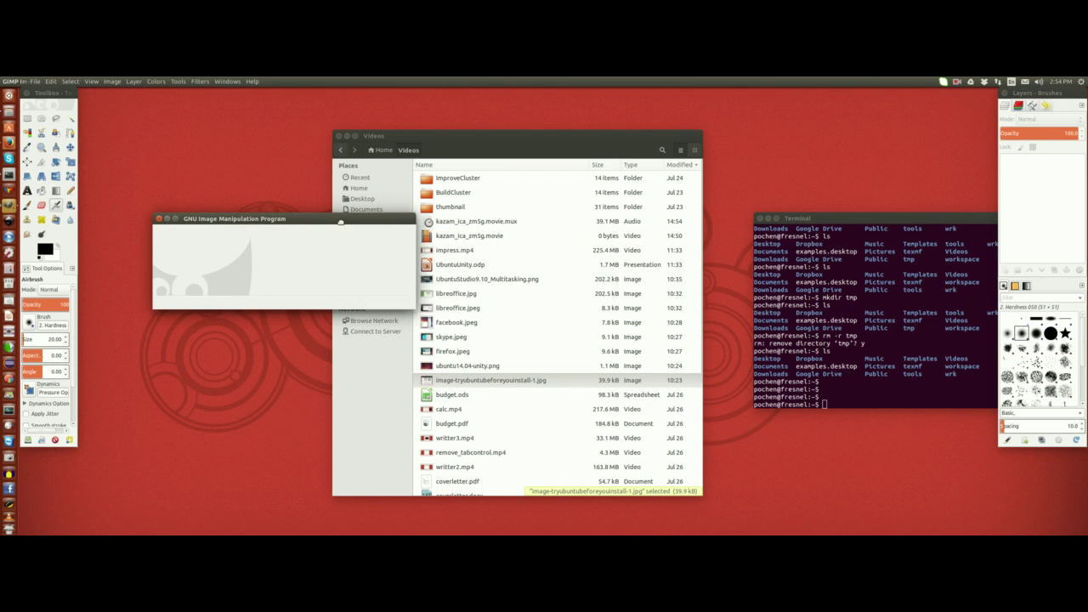
{"action": "left_click_drag", "start_coordinate": [340, 222], "coordinate": [414, 191]}
{"action": "left_click_drag", "start_coordinate": [64, 91], "coordinate": [204, 153]}
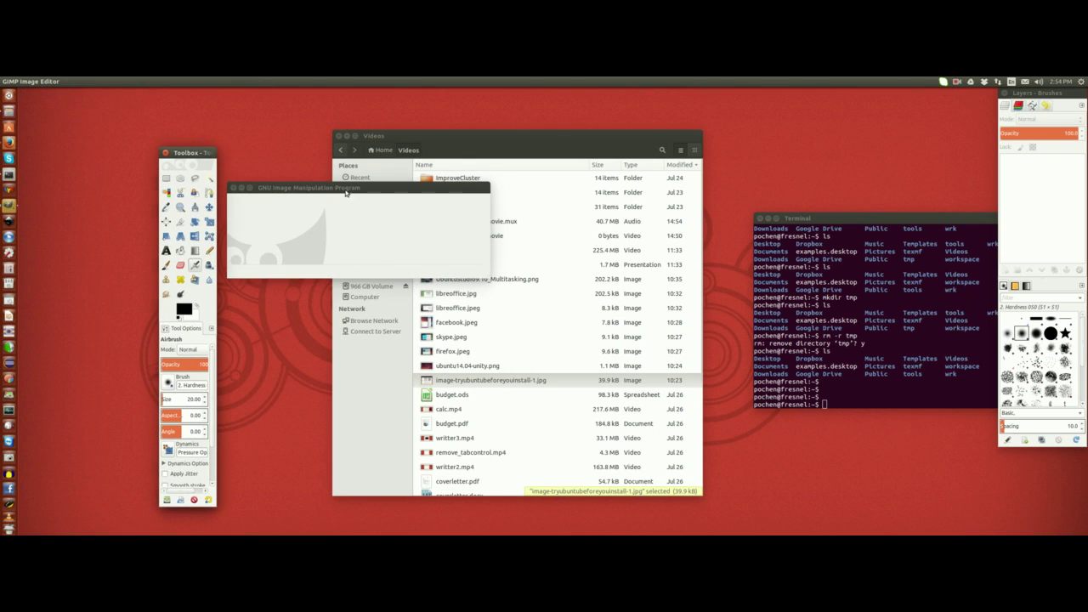
{"action": "left_click_drag", "start_coordinate": [346, 192], "coordinate": [430, 231]}
{"action": "mouse_move", "coordinate": [1036, 98]}
{"action": "left_mouse_down"}
{"action": "mouse_move", "coordinate": [844, 150]}
{"action": "mouse_move", "coordinate": [653, 157]}
{"action": "left_mouse_up"}
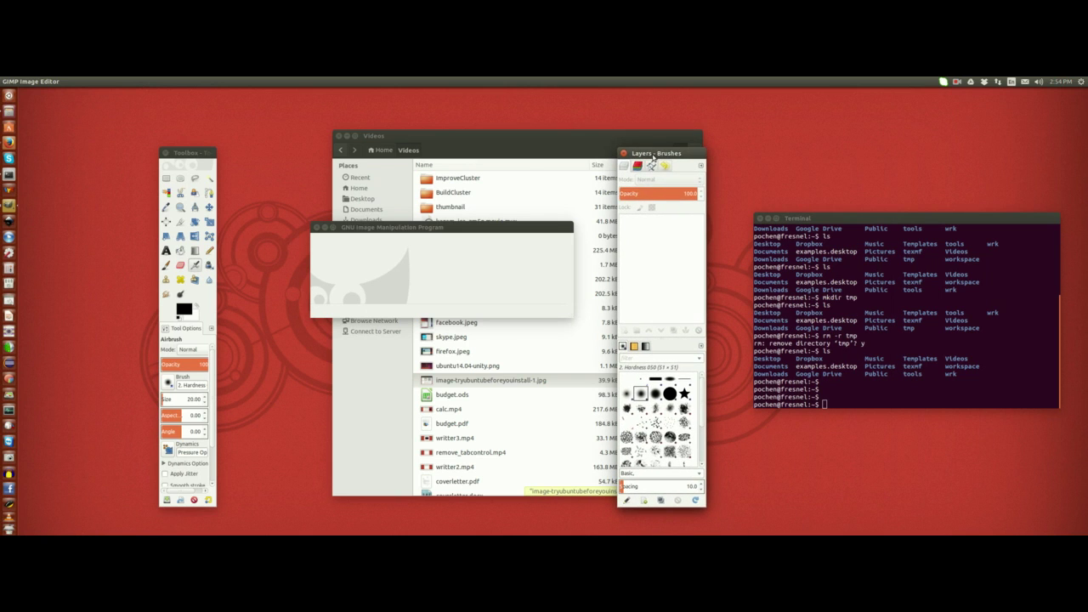
{"action": "left_click_drag", "start_coordinate": [553, 228], "coordinate": [511, 230]}
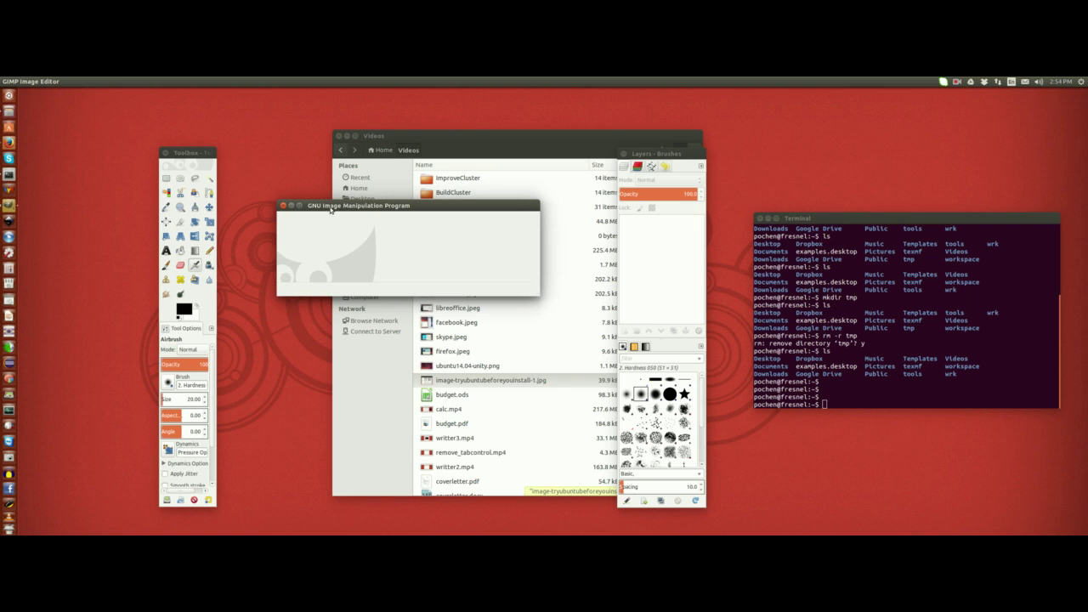
{"action": "left_click_drag", "start_coordinate": [329, 206], "coordinate": [328, 215]}
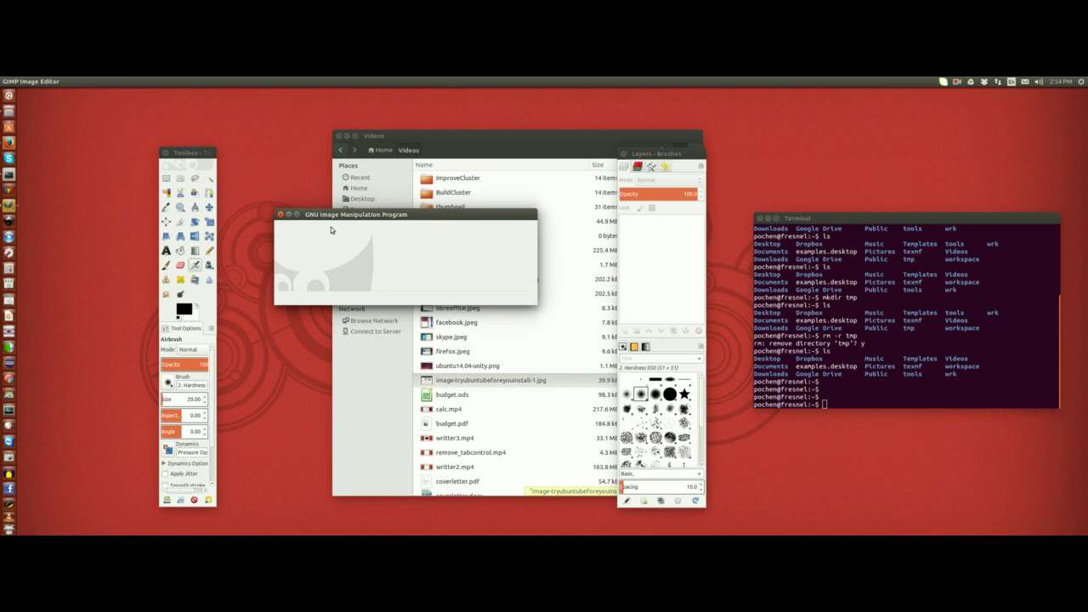
{"action": "left_click", "coordinate": [281, 217]}
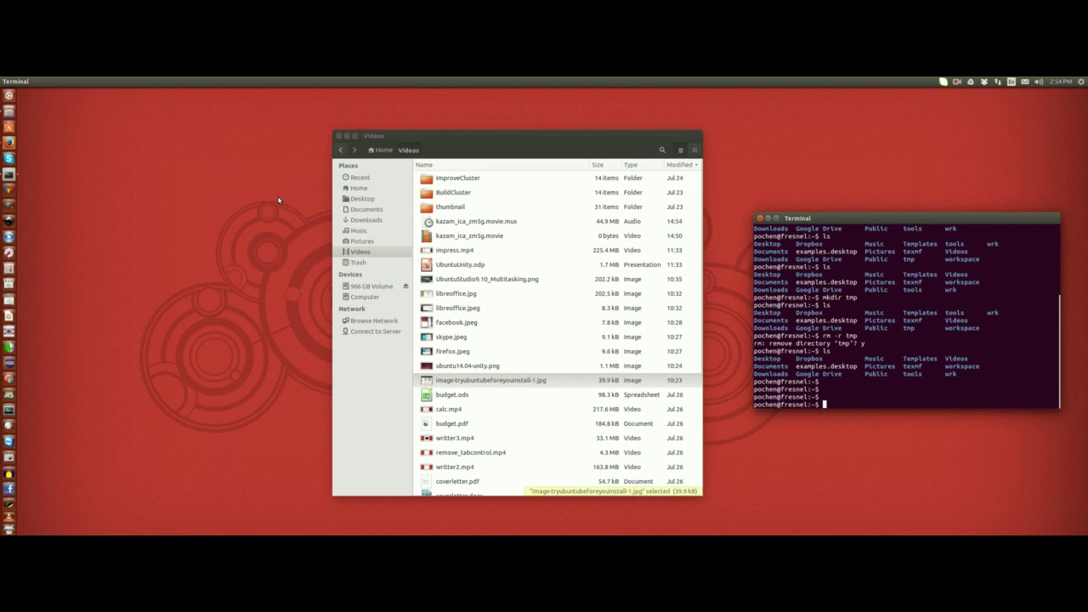
{"action": "key", "text": "ctrl+alt+Left"}
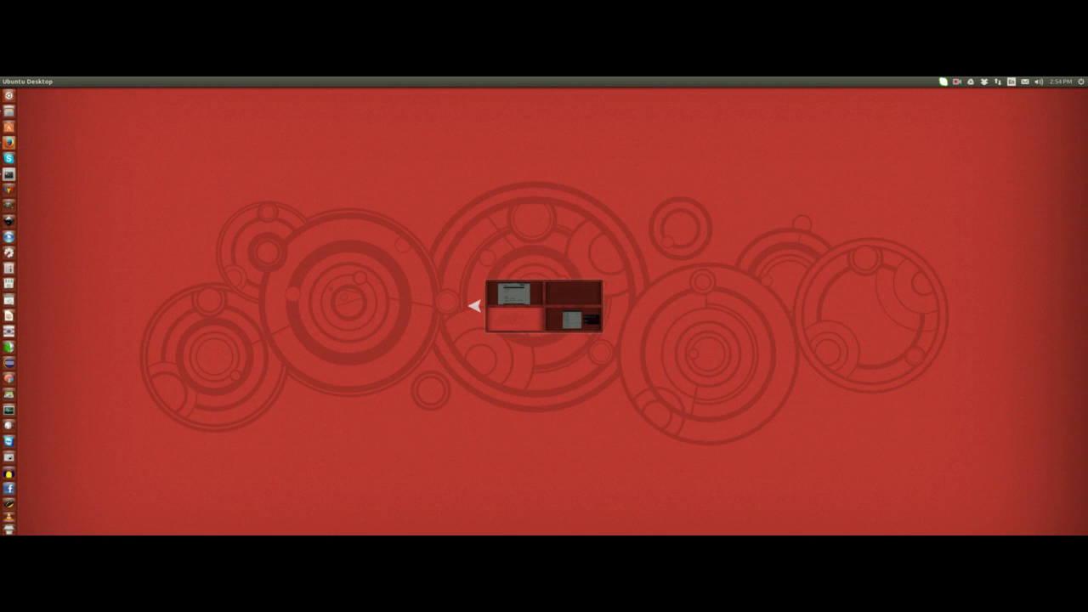
Show the GIMP Tutorials page in Firefox and scroll through its Beginner-to-Script Authoring sections.
{"action": "key", "text": "ctrl+alt+Up"}
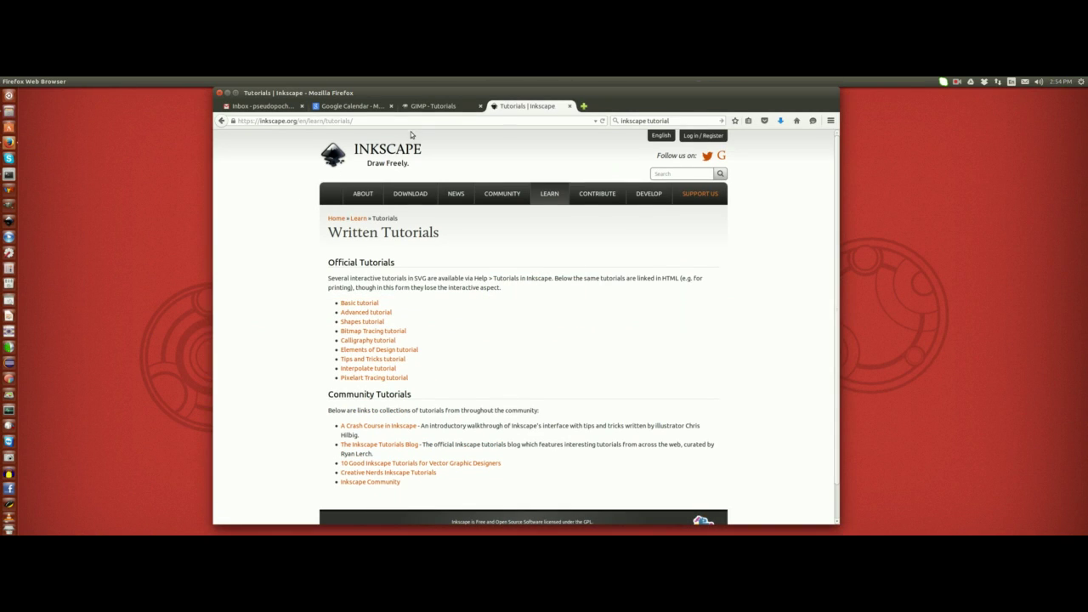
{"action": "left_click", "coordinate": [427, 114]}
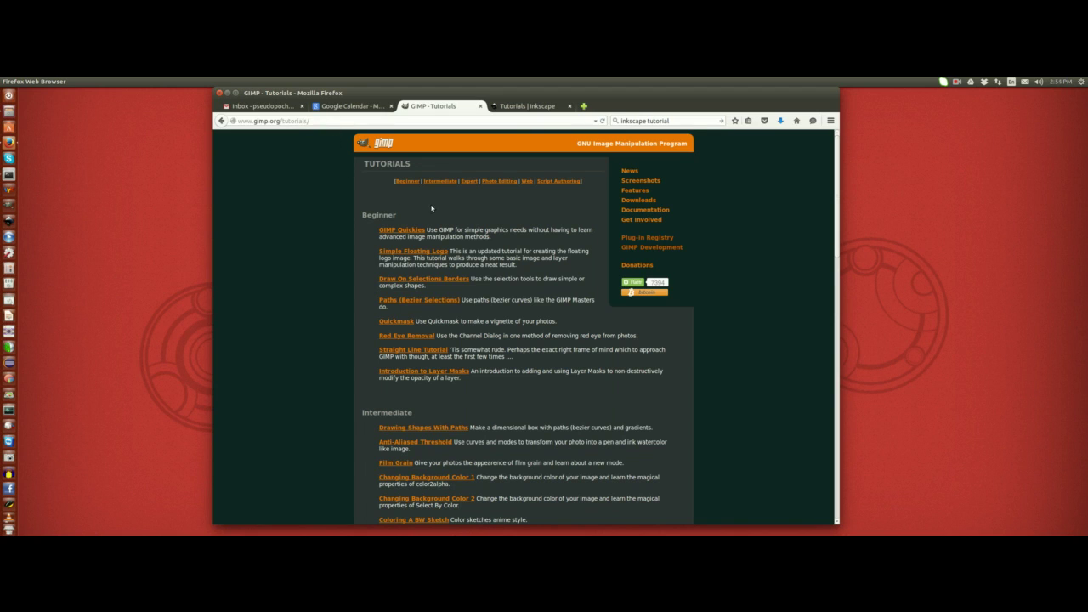
{"action": "scroll", "coordinate": [432, 208], "scroll_direction": "down", "scroll_amount": 2}
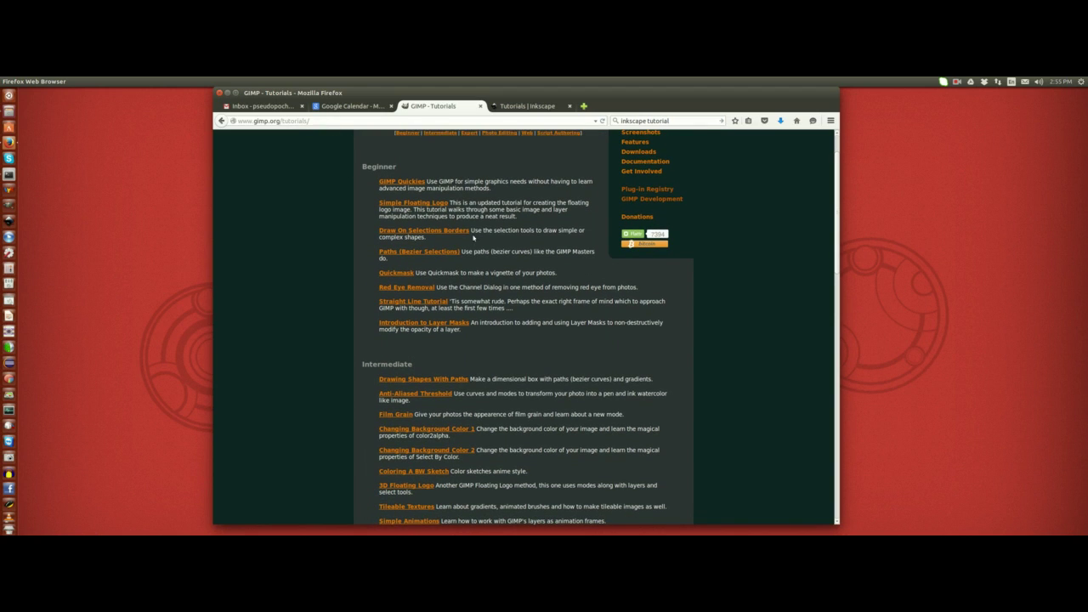
{"action": "scroll", "coordinate": [379, 233], "scroll_direction": "up", "scroll_amount": 2}
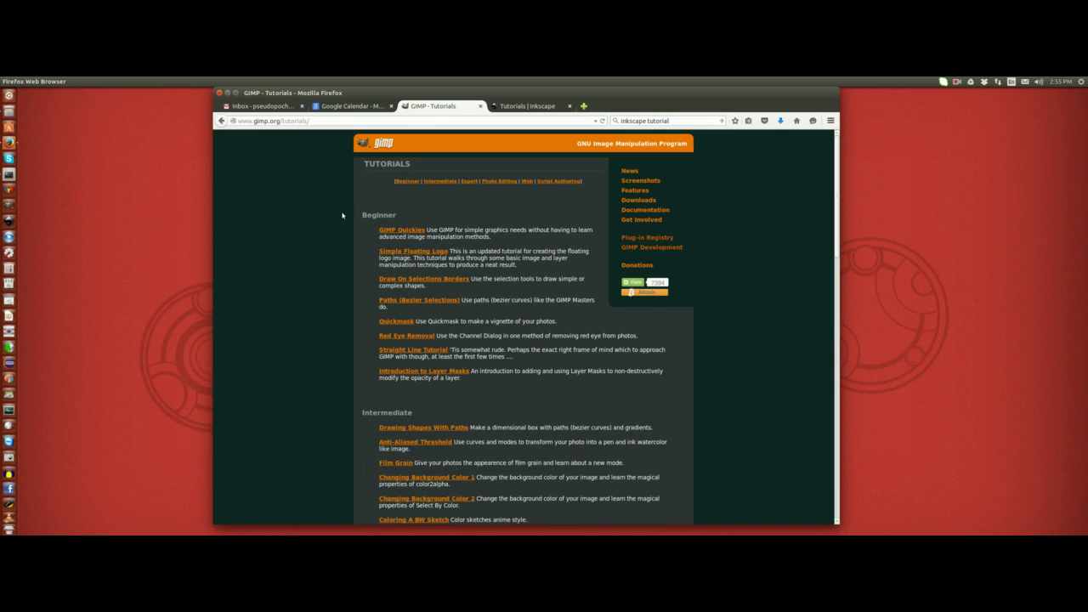
{"action": "scroll", "coordinate": [370, 368], "scroll_direction": "down", "scroll_amount": 5}
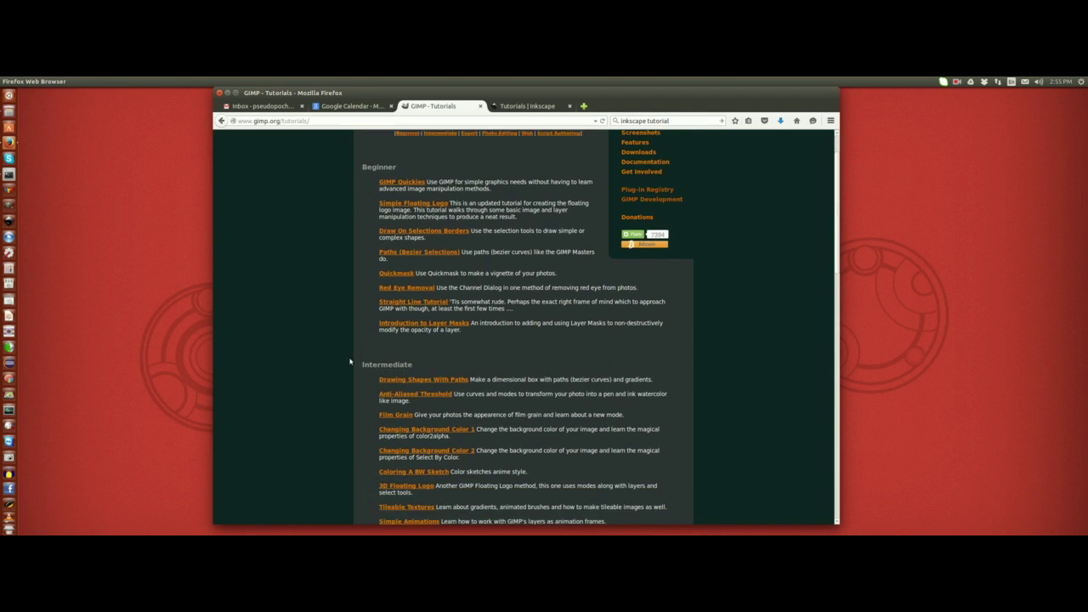
{"action": "scroll", "coordinate": [351, 401], "scroll_direction": "down", "scroll_amount": 5}
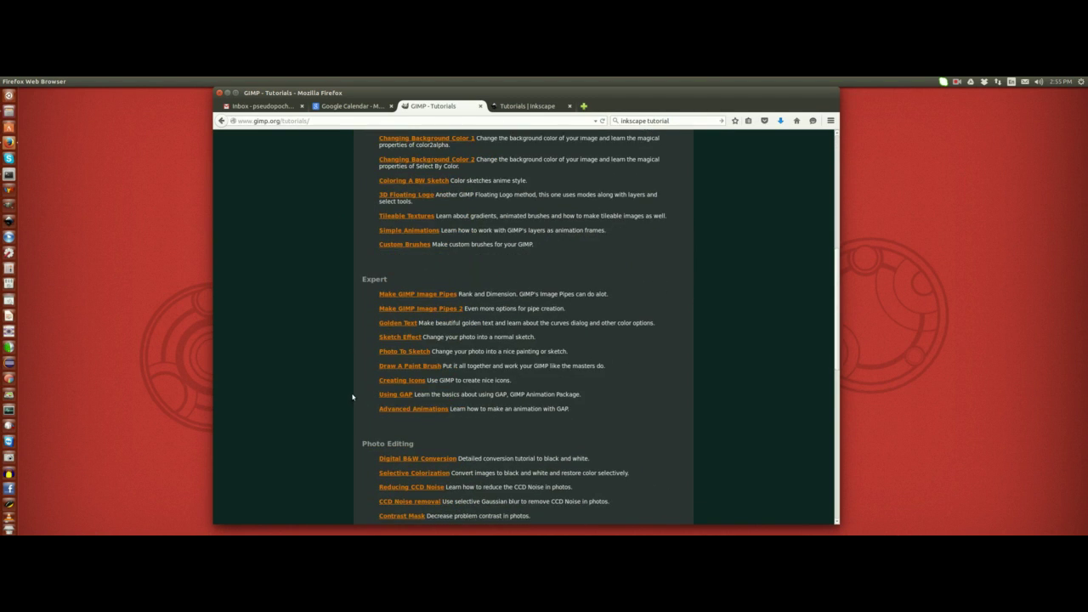
{"action": "scroll", "coordinate": [355, 390], "scroll_direction": "down", "scroll_amount": 5}
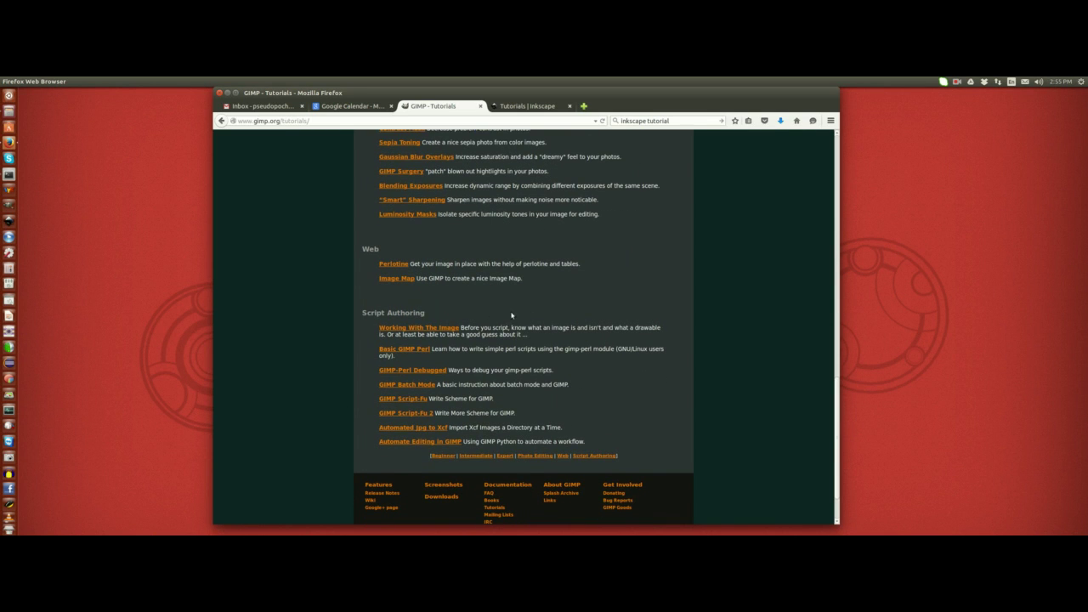
{"action": "scroll", "coordinate": [512, 315], "scroll_direction": "up", "scroll_amount": 13}
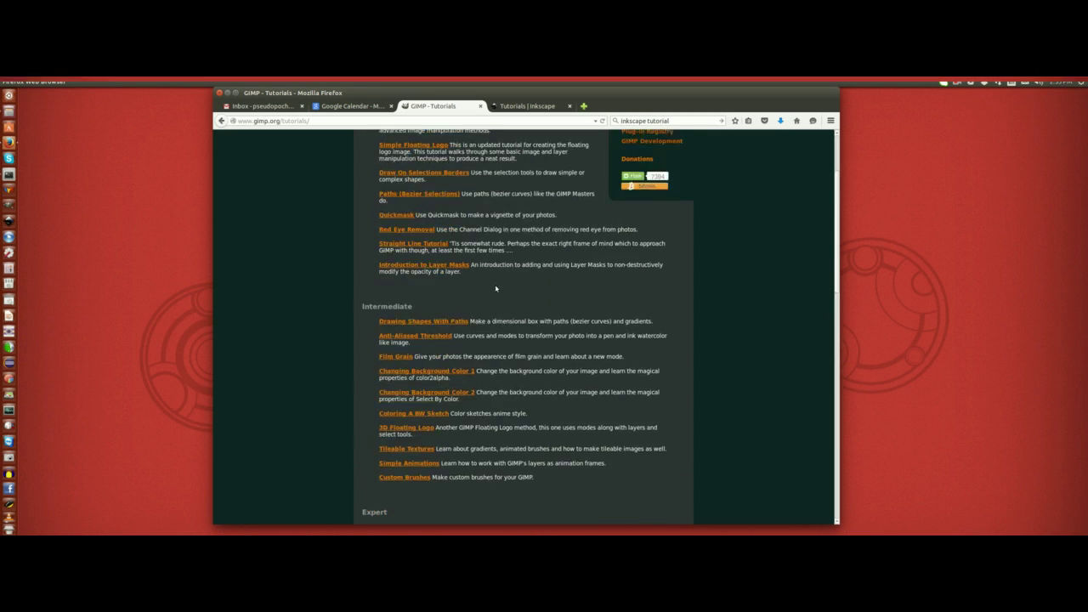
{"action": "scroll", "coordinate": [496, 289], "scroll_direction": "up", "scroll_amount": 2}
{"action": "scroll", "coordinate": [507, 246], "scroll_direction": "up", "scroll_amount": 1}
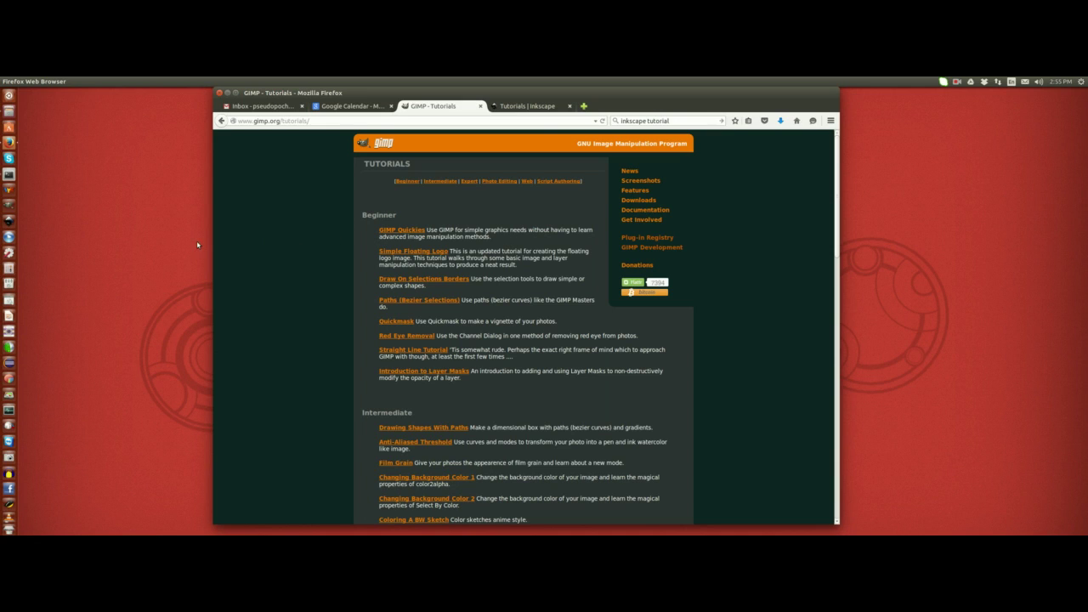
Launch Inkscape with blank New document 1 in an enlarged window, then raise Firefox's Inkscape tutorials page.
{"action": "left_click", "coordinate": [9, 222]}
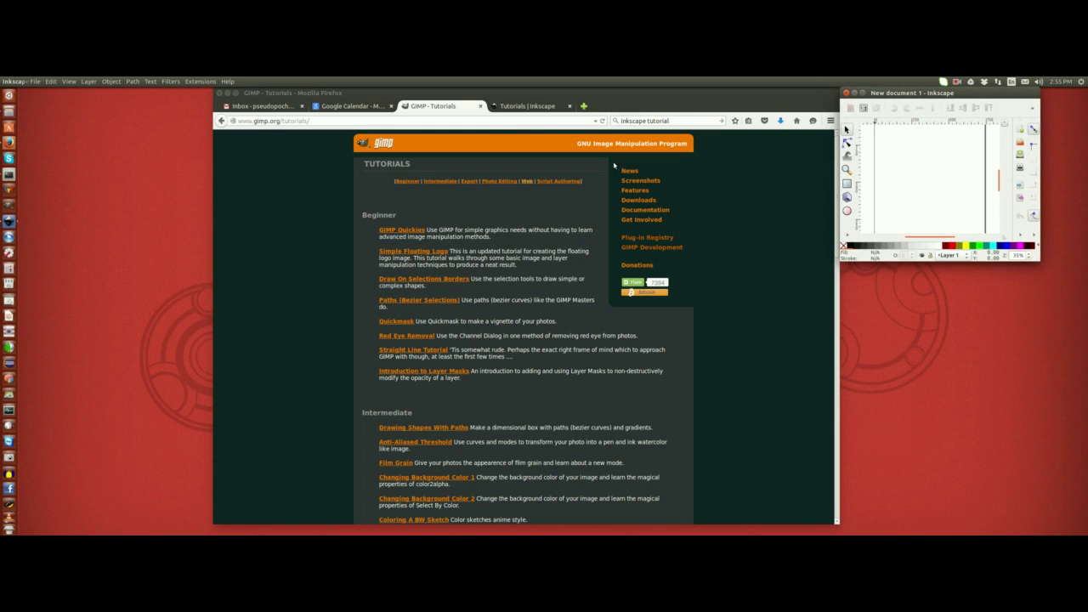
{"action": "left_click_drag", "start_coordinate": [919, 92], "coordinate": [388, 124]}
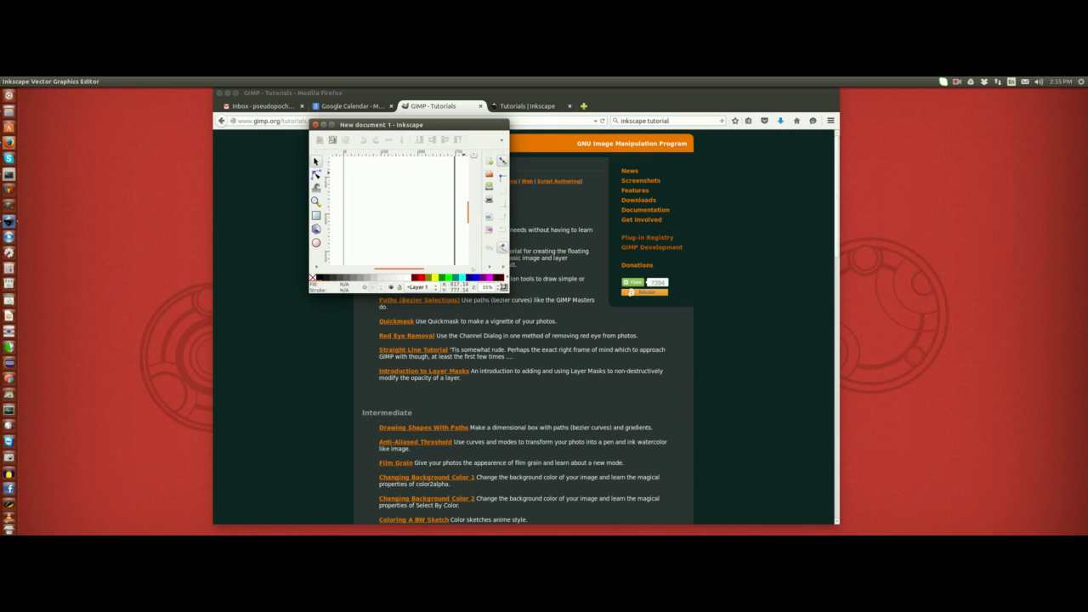
{"action": "left_click_drag", "start_coordinate": [507, 289], "coordinate": [678, 495]}
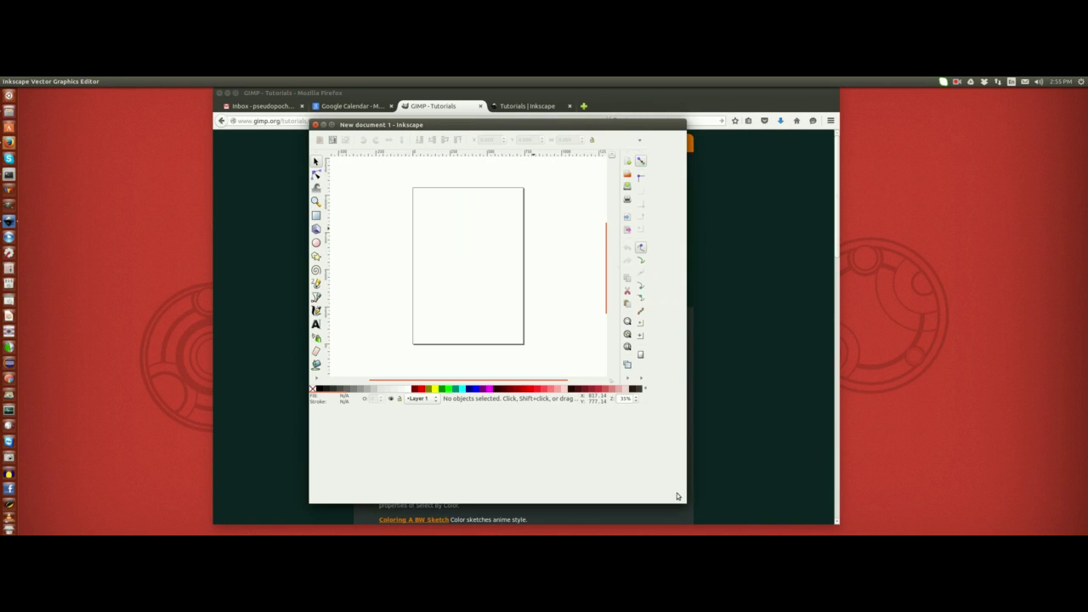
{"action": "left_click_drag", "start_coordinate": [573, 154], "coordinate": [509, 128]}
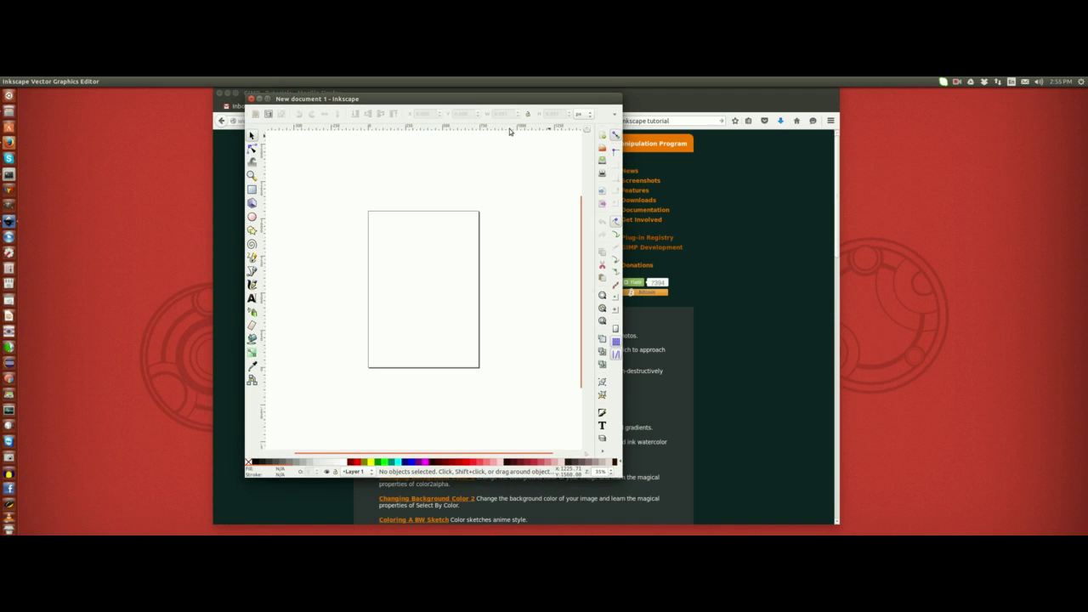
{"action": "left_click_drag", "start_coordinate": [622, 478], "coordinate": [710, 516]}
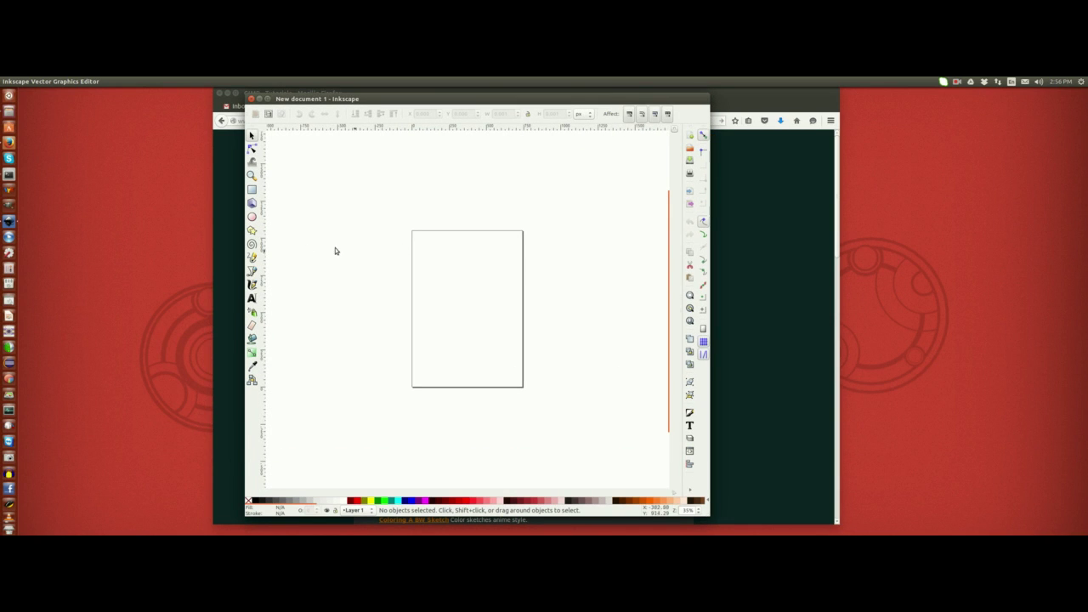
{"action": "left_click_drag", "start_coordinate": [552, 100], "coordinate": [586, 98]}
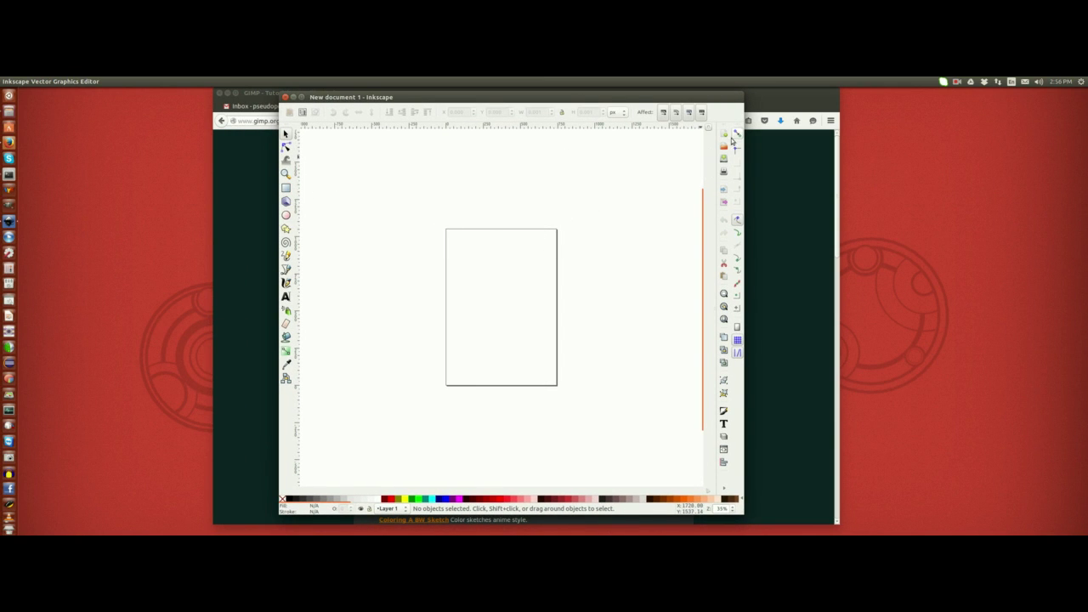
{"action": "left_click_drag", "start_coordinate": [744, 263], "coordinate": [818, 265]}
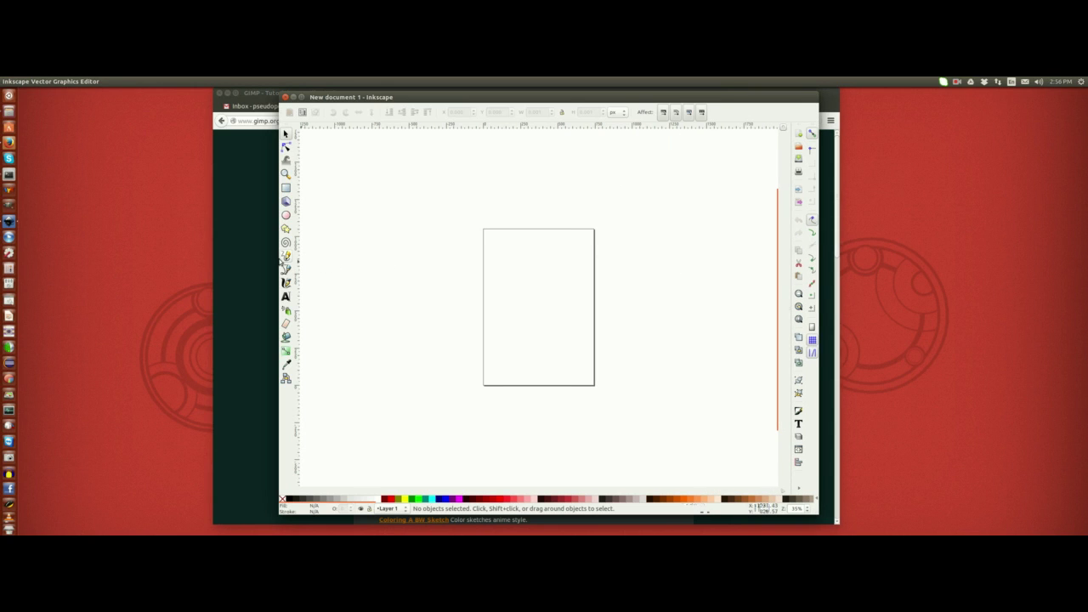
{"action": "left_click_drag", "start_coordinate": [270, 258], "coordinate": [211, 261]}
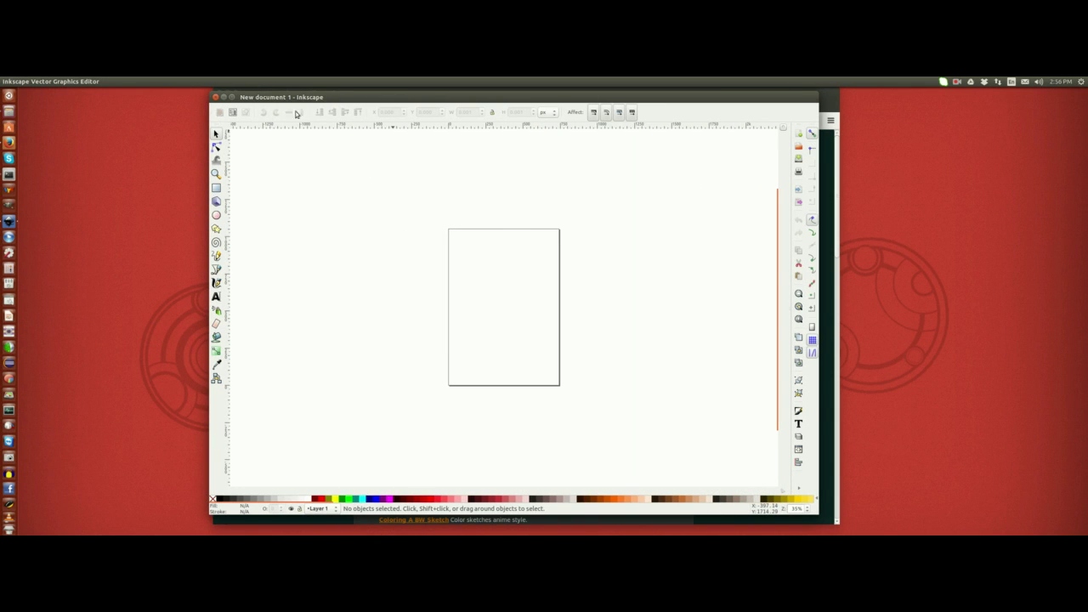
{"action": "left_click_drag", "start_coordinate": [396, 97], "coordinate": [273, 117]}
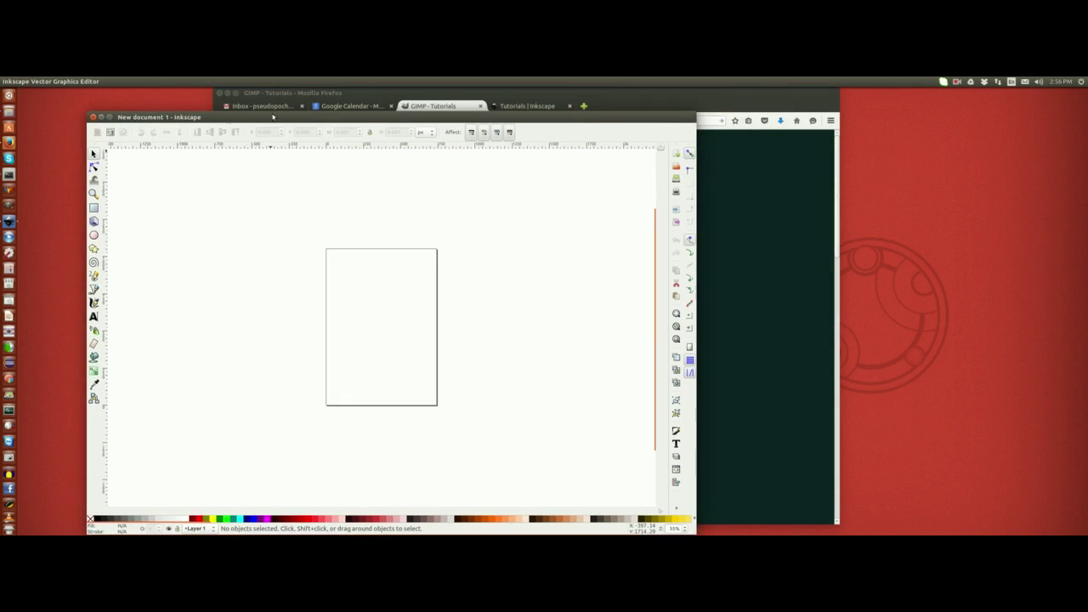
{"action": "left_click", "coordinate": [529, 97]}
{"action": "left_click", "coordinate": [542, 107]}
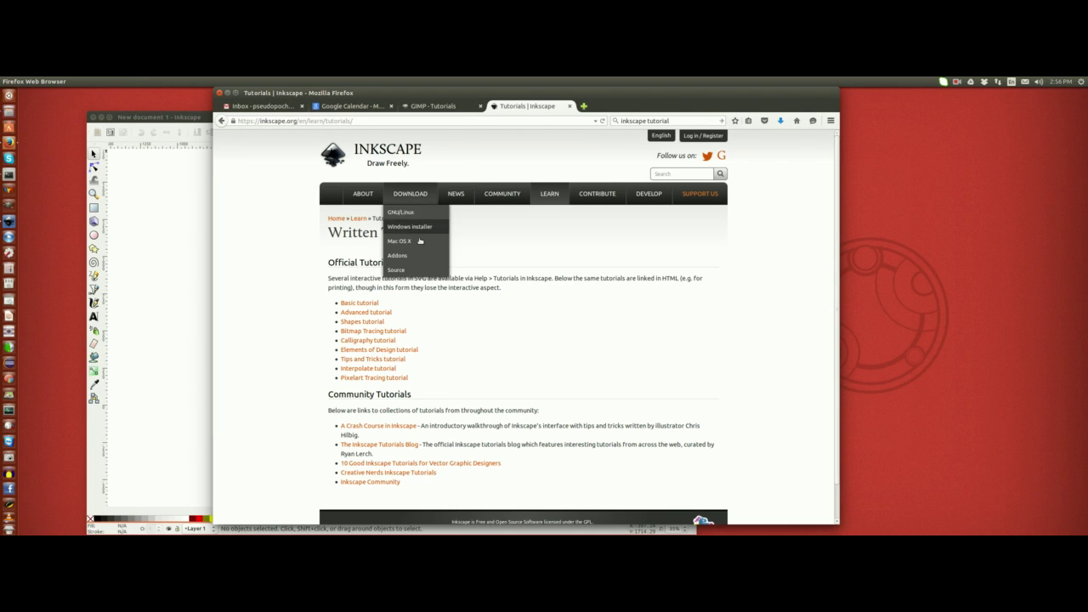
Flip between the GIMP and Inkscape tabs and scroll the Inkscape official and community tutorial lists.
{"action": "scroll", "coordinate": [510, 314], "scroll_direction": "down", "scroll_amount": 1}
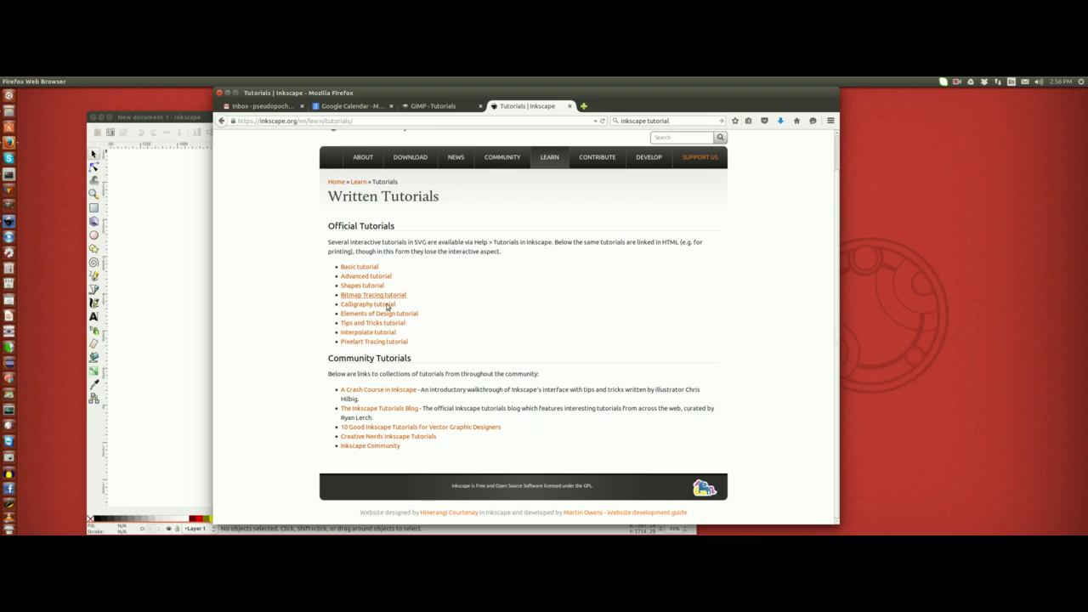
{"action": "left_click", "coordinate": [449, 107]}
{"action": "left_click", "coordinate": [489, 108]}
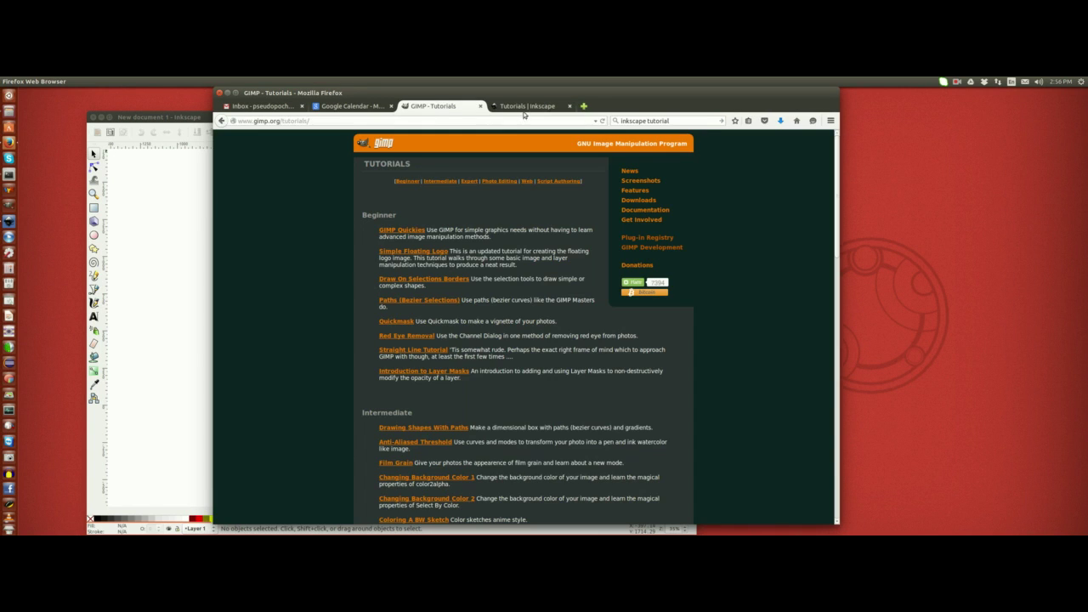
{"action": "left_click", "coordinate": [525, 108]}
{"action": "mouse_move", "coordinate": [439, 181]}
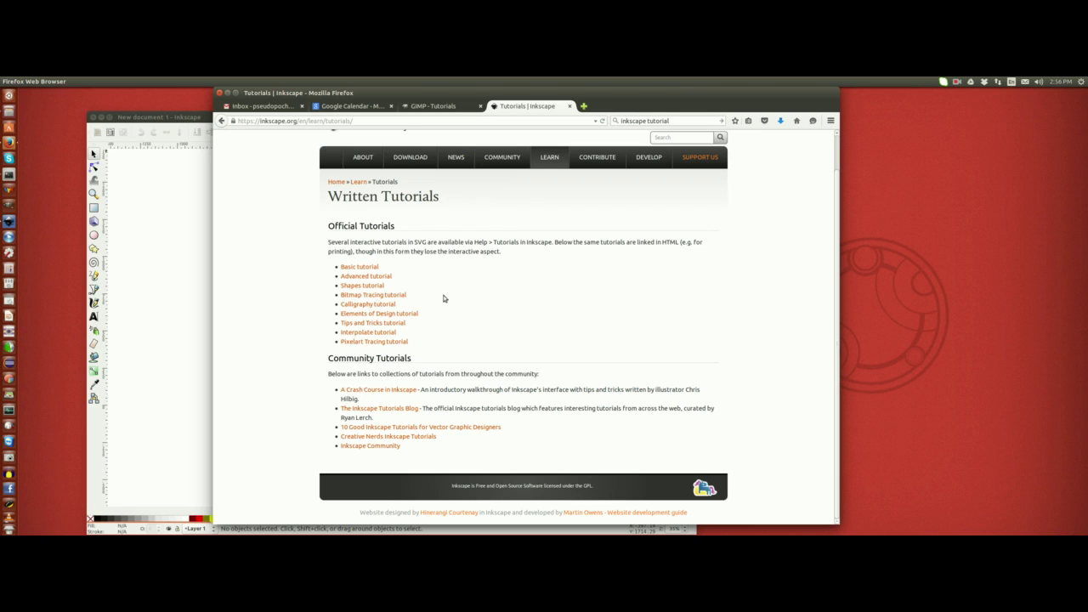
{"action": "scroll", "coordinate": [481, 296], "scroll_direction": "up", "scroll_amount": 1}
{"action": "scroll", "coordinate": [478, 324], "scroll_direction": "down", "scroll_amount": 1}
{"action": "scroll", "coordinate": [438, 320], "scroll_direction": "up", "scroll_amount": 1}
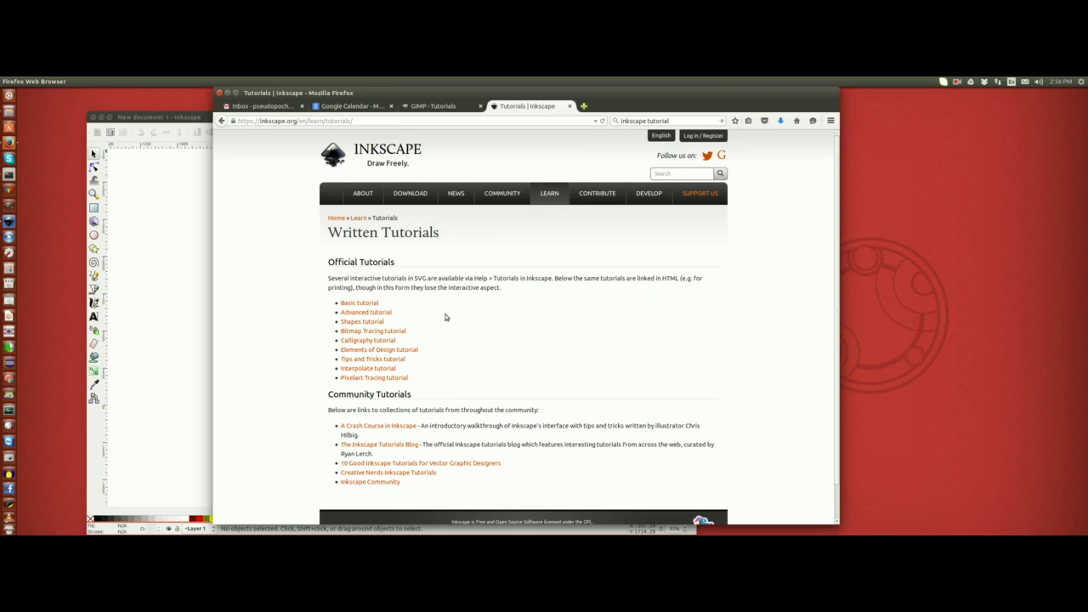
{"action": "scroll", "coordinate": [445, 317], "scroll_direction": "down", "scroll_amount": 1}
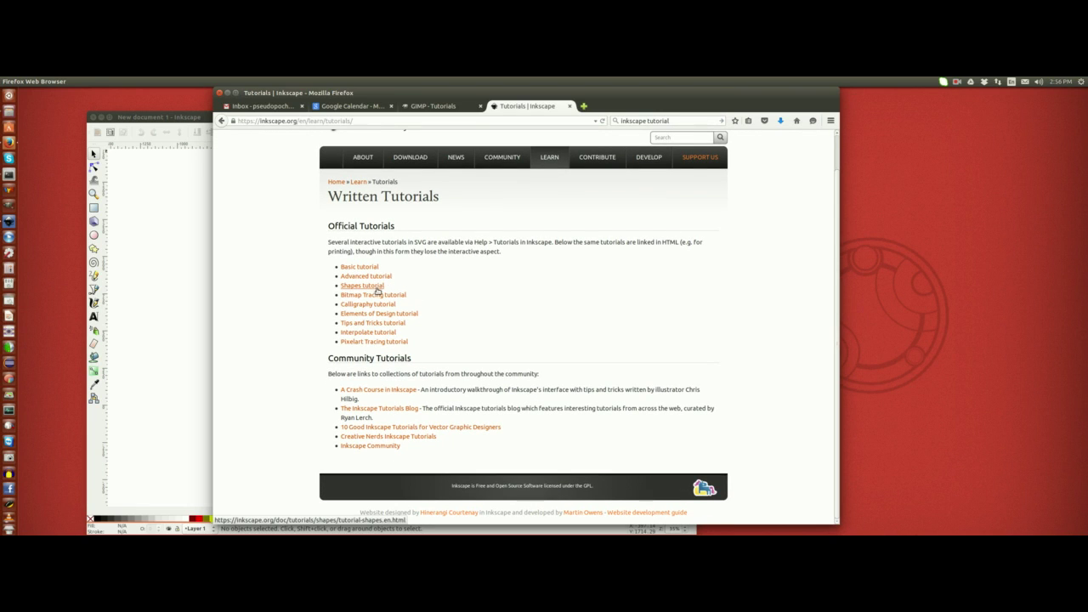
Raise and minimize the blank Inkscape window, then scroll the Inkscape Written Tutorials page.
{"action": "left_click", "coordinate": [187, 125]}
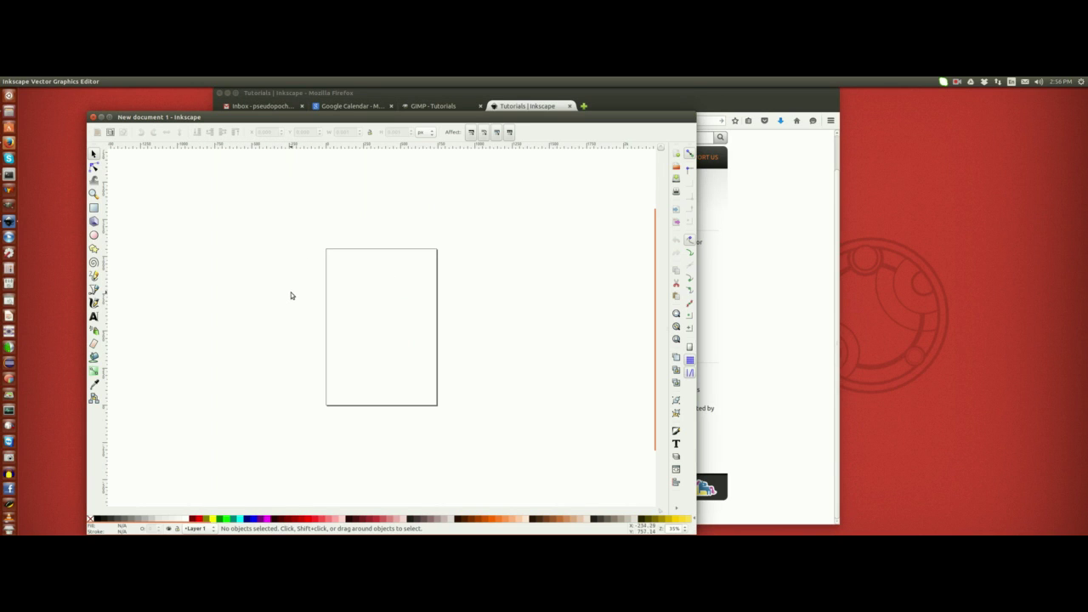
{"action": "left_click_drag", "start_coordinate": [314, 119], "coordinate": [287, 104]}
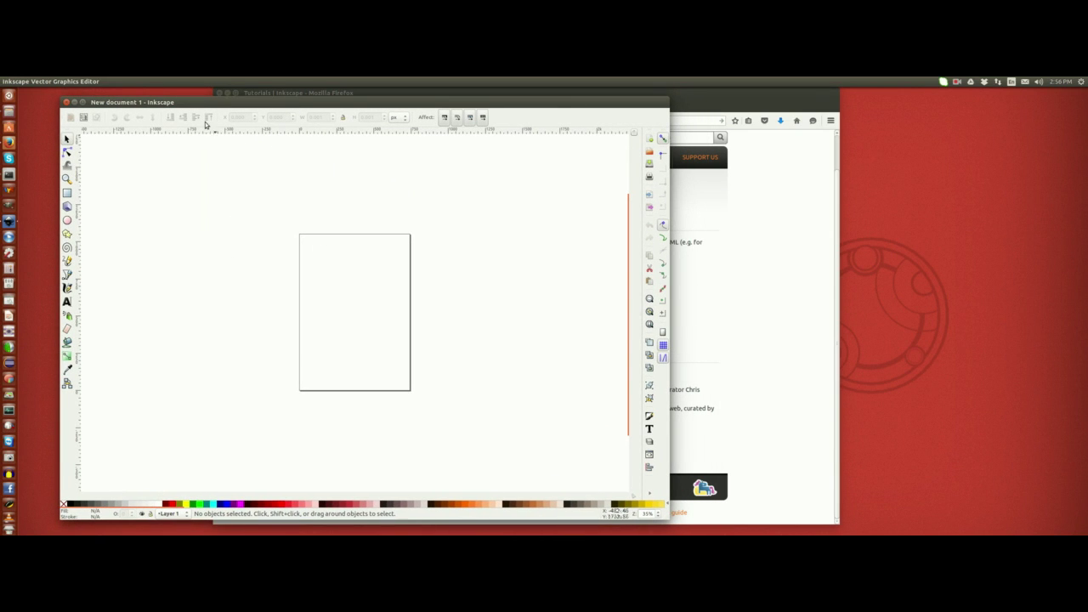
{"action": "mouse_move", "coordinate": [24, 81]}
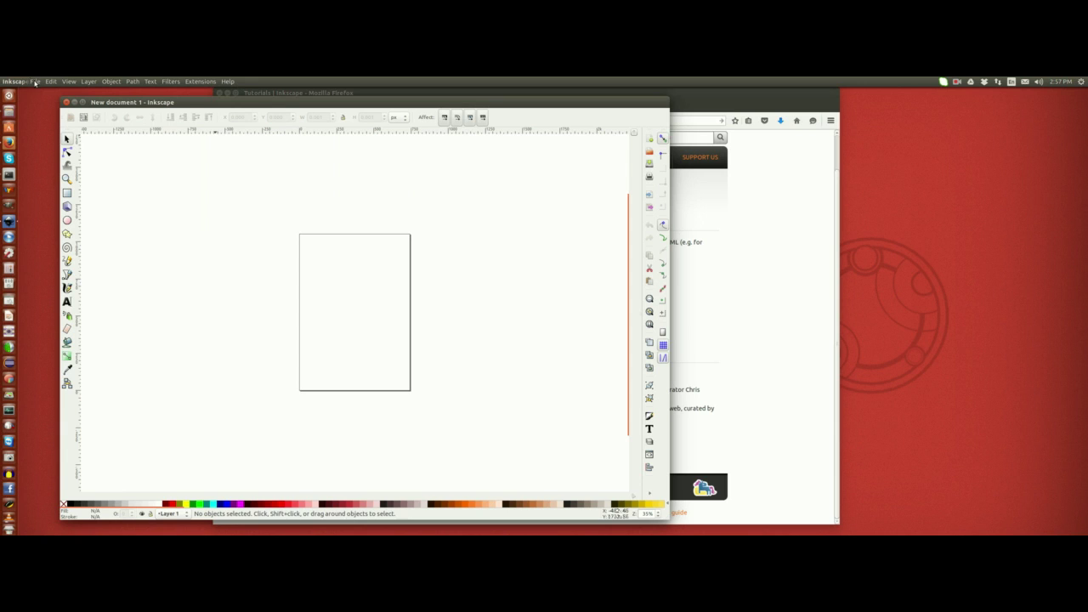
{"action": "left_click", "coordinate": [74, 102]}
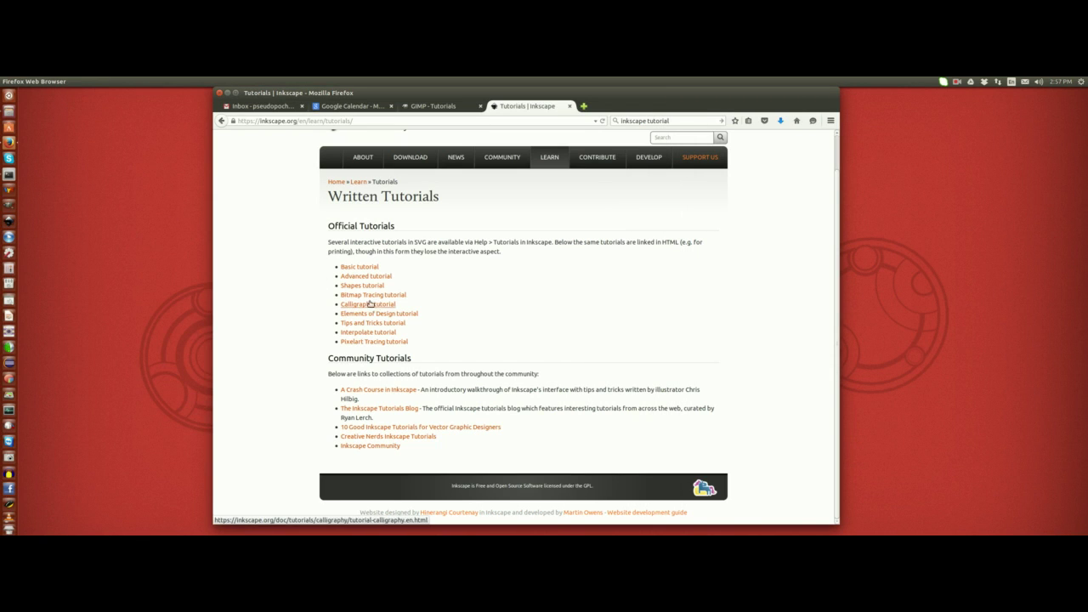
{"action": "scroll", "coordinate": [527, 294], "scroll_direction": "up", "scroll_amount": 1}
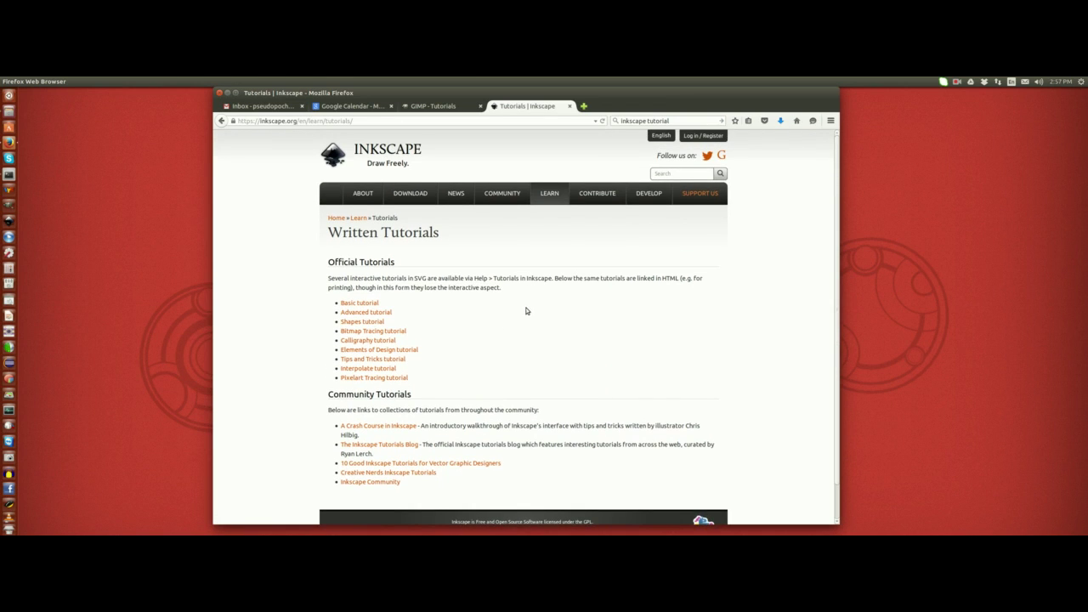
{"action": "scroll", "coordinate": [519, 314], "scroll_direction": "down", "scroll_amount": 1}
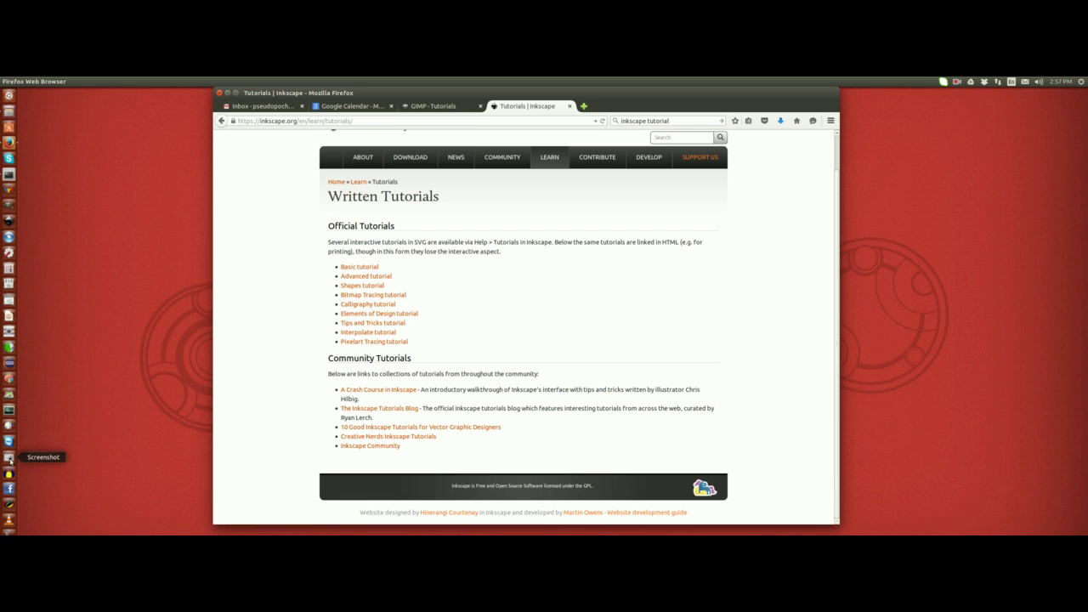
{"action": "key", "text": "super"}
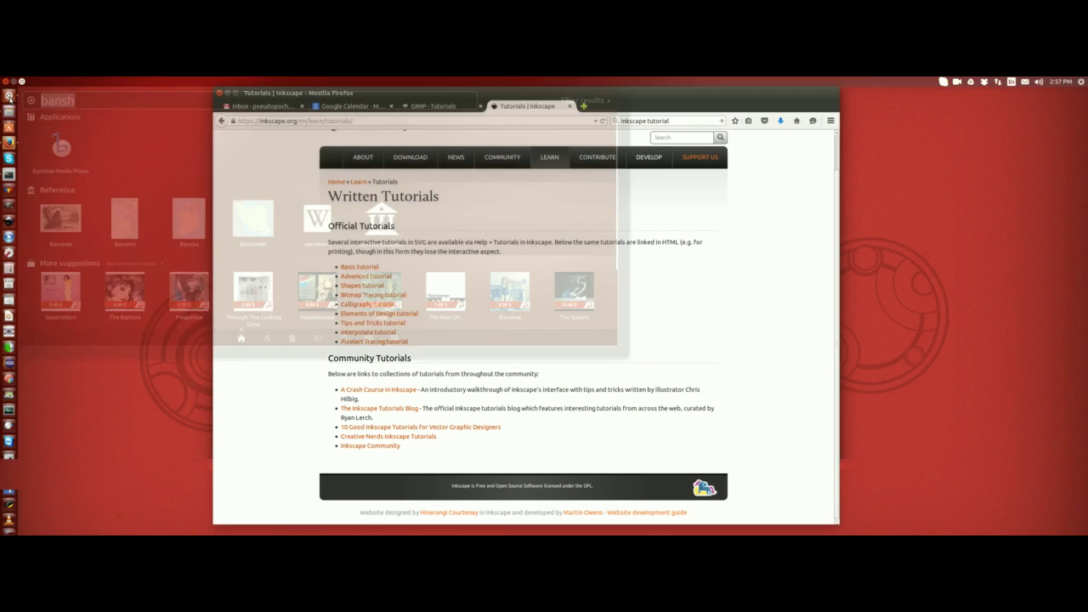
{"action": "type", "text": "scr"}
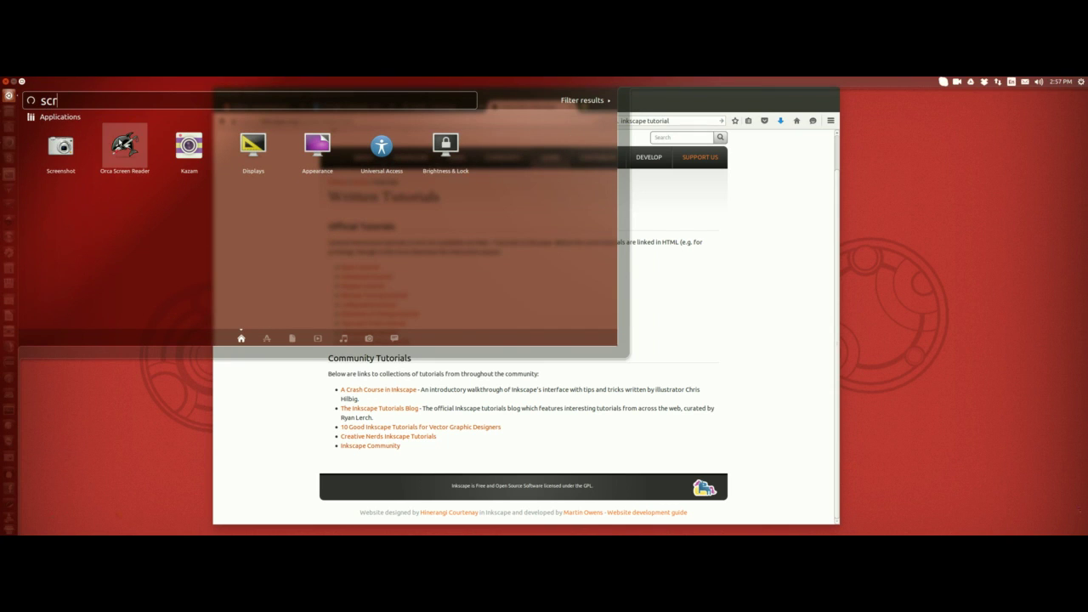
{"action": "left_click", "coordinate": [61, 151]}
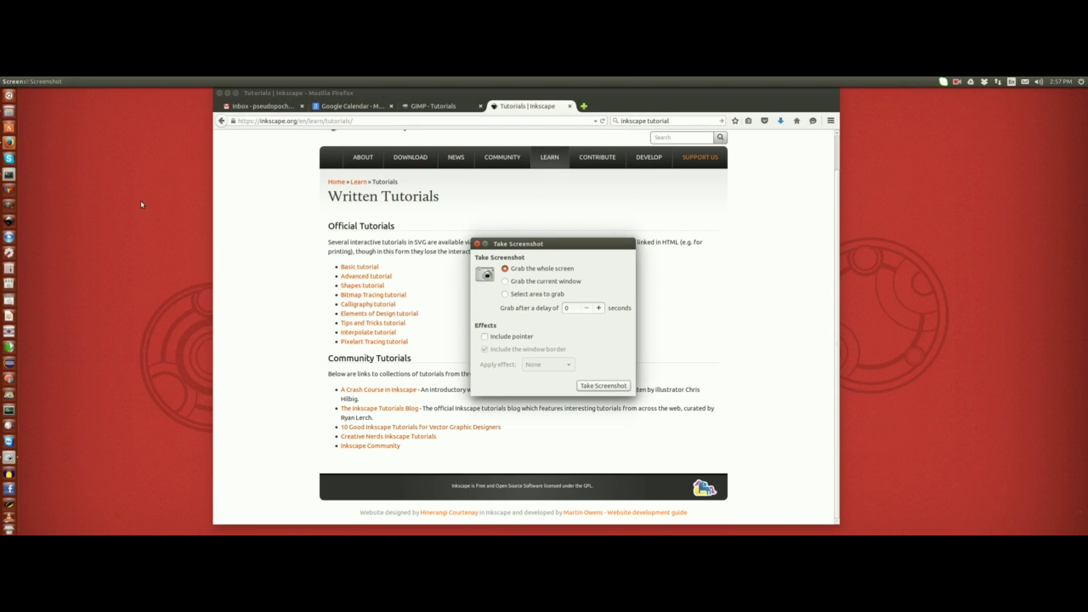
{"action": "left_click_drag", "start_coordinate": [524, 246], "coordinate": [437, 201]}
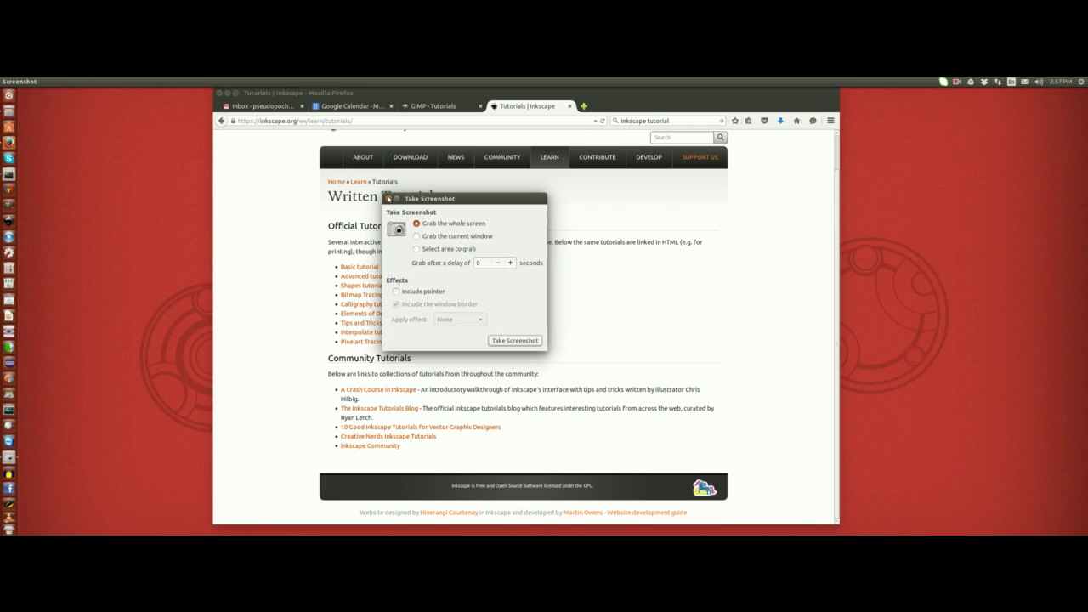
{"action": "left_click", "coordinate": [389, 198]}
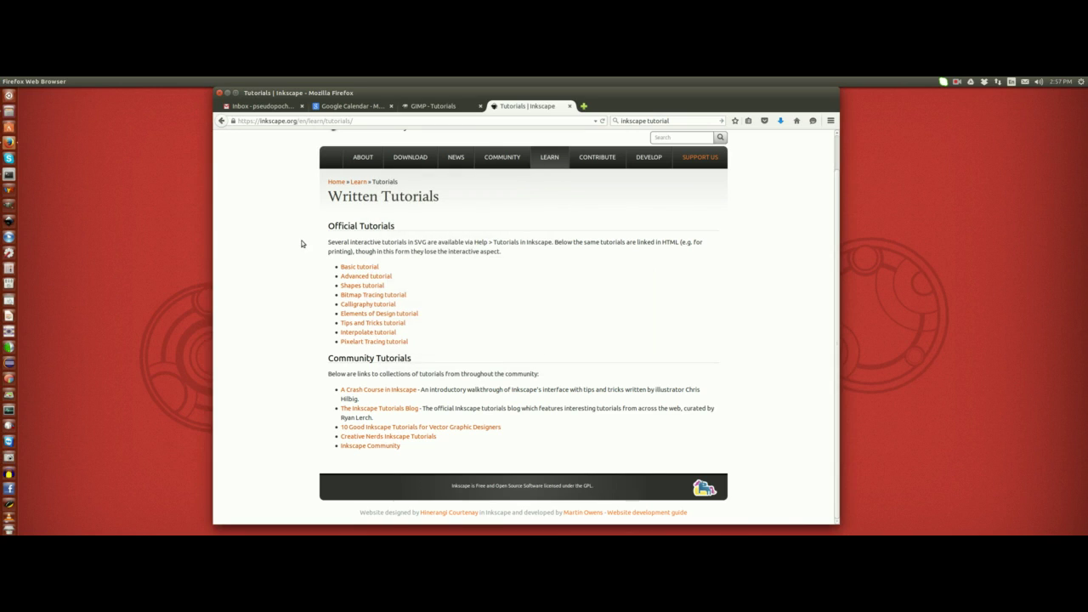
{"action": "left_click", "coordinate": [9, 220]}
{"action": "left_click", "coordinate": [15, 98]}
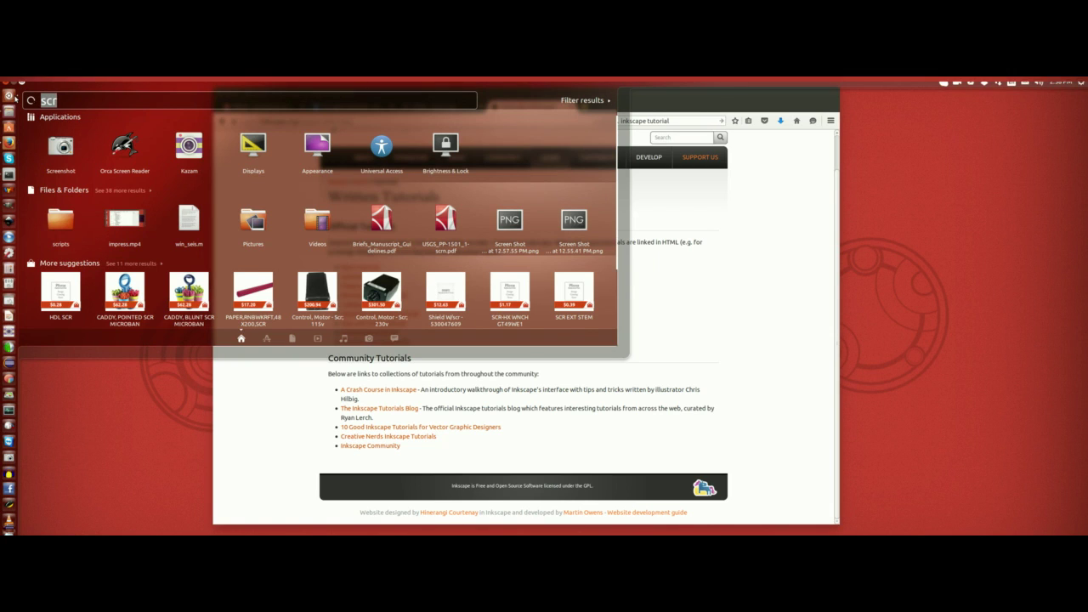
{"action": "type", "text": "sho"}
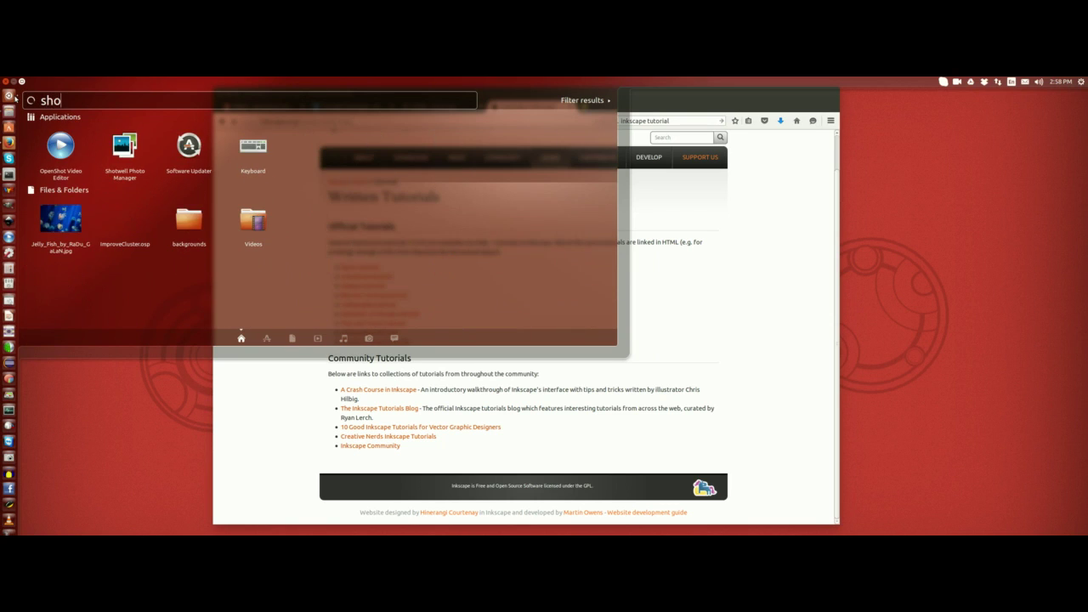
{"action": "type", "text": "twe"}
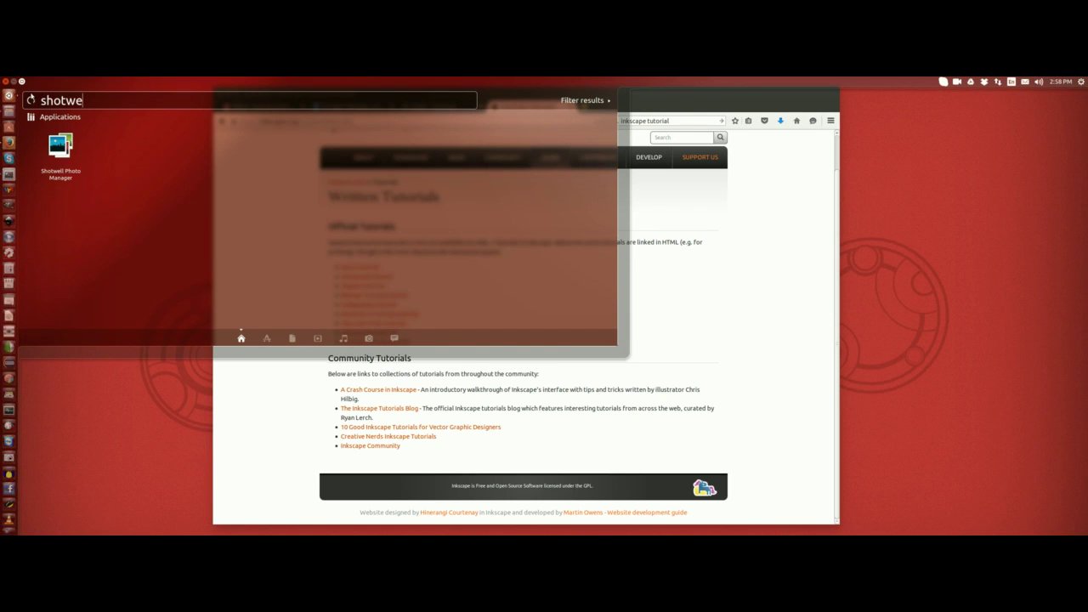
{"action": "left_click", "coordinate": [61, 152]}
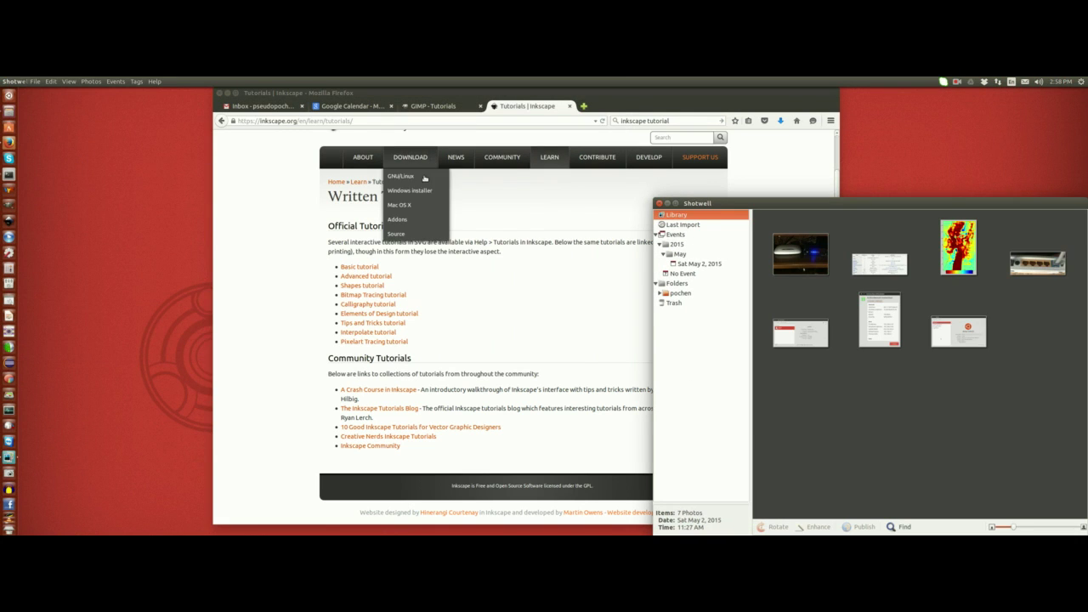
{"action": "left_click_drag", "start_coordinate": [716, 206], "coordinate": [276, 145]}
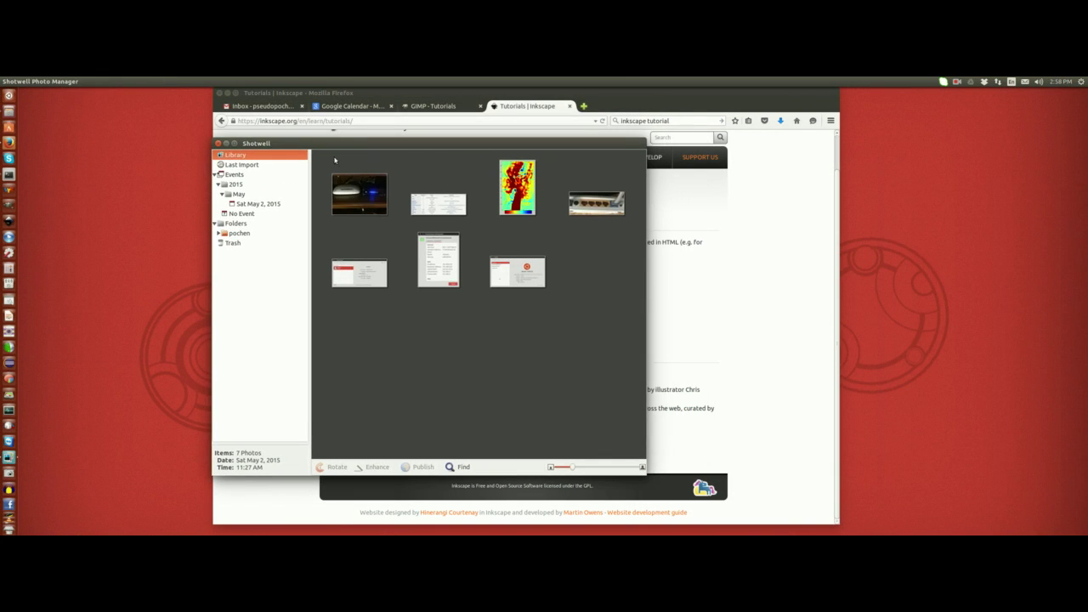
{"action": "left_click_drag", "start_coordinate": [364, 139], "coordinate": [356, 161]}
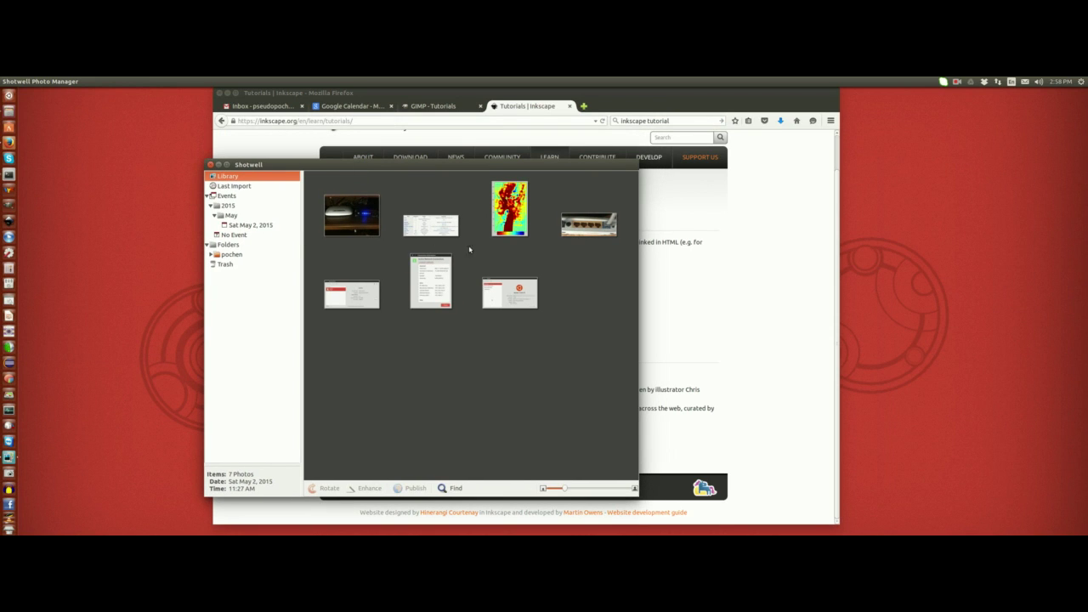
{"action": "left_click", "coordinate": [227, 196]}
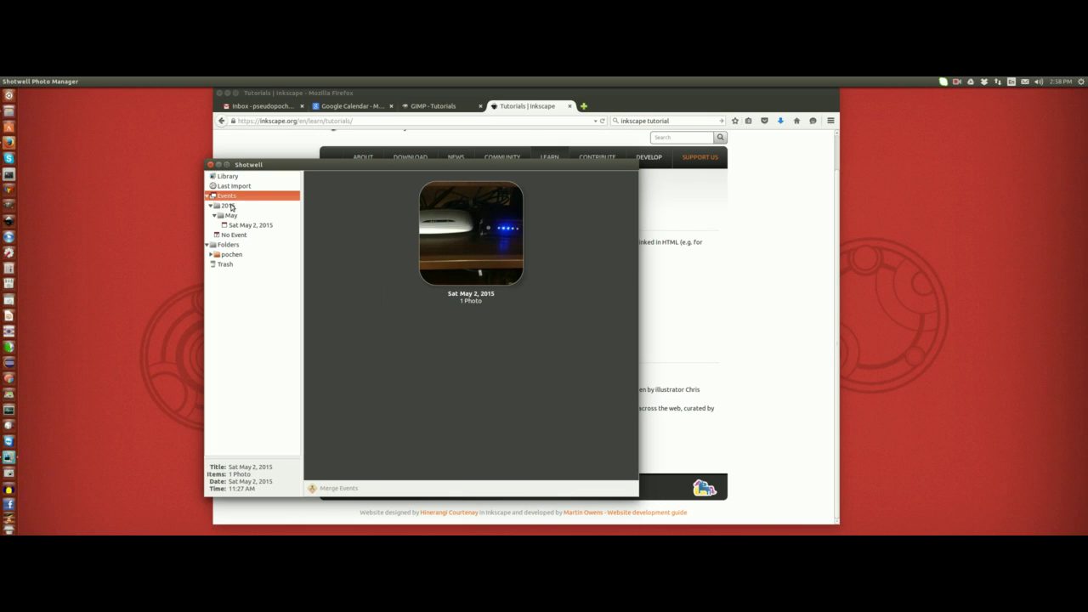
{"action": "left_click", "coordinate": [450, 244]}
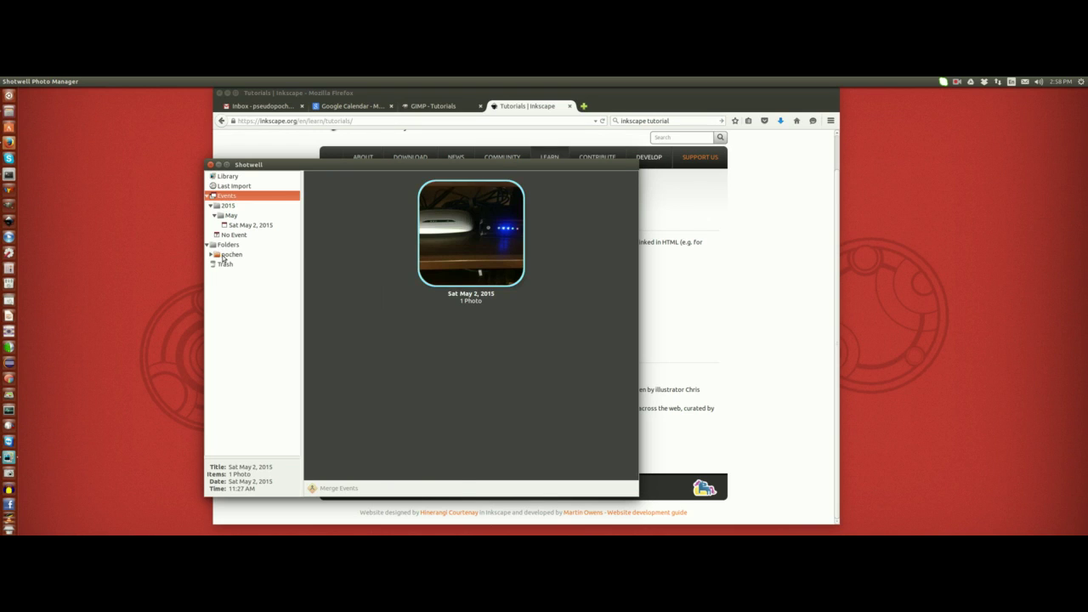
{"action": "left_click", "coordinate": [225, 255]}
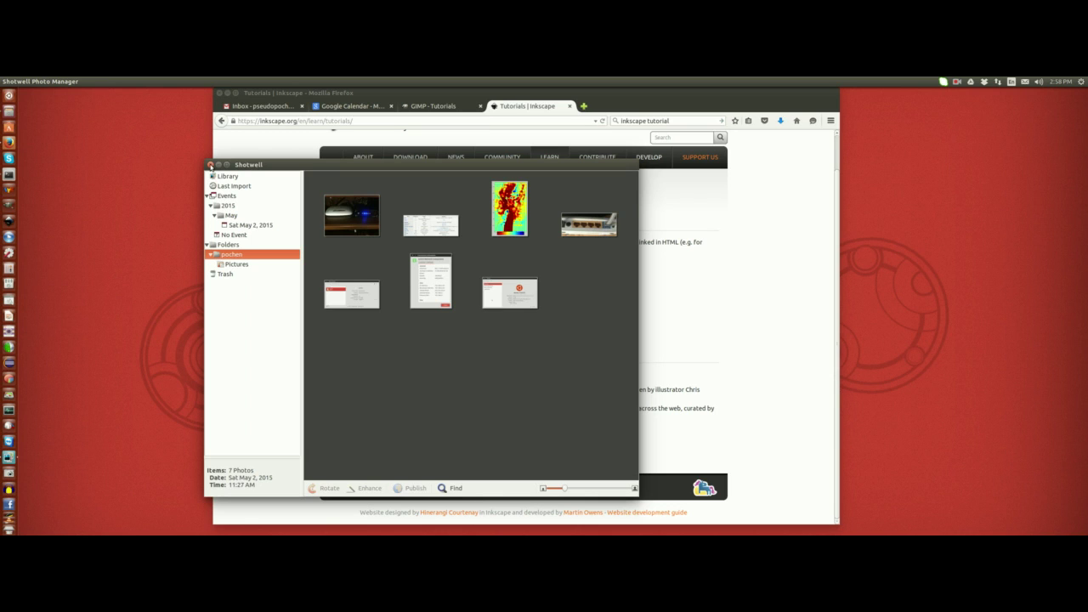
{"action": "left_click", "coordinate": [211, 165]}
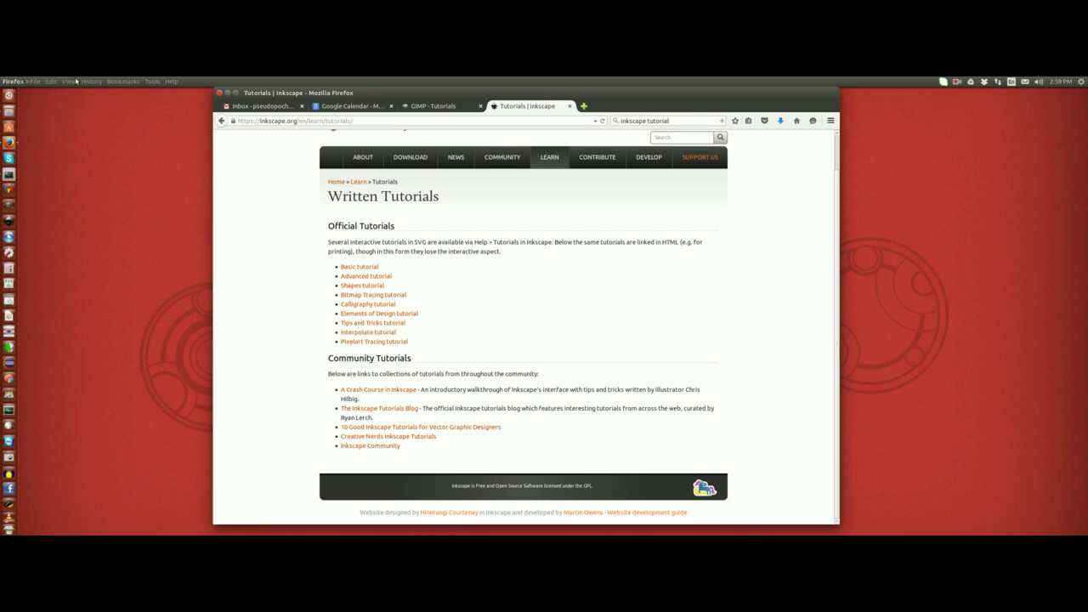
Launch Videos from a Dash search for 'tote', close it, then try VLC and reopen the Dash.
{"action": "left_click", "coordinate": [8, 96]}
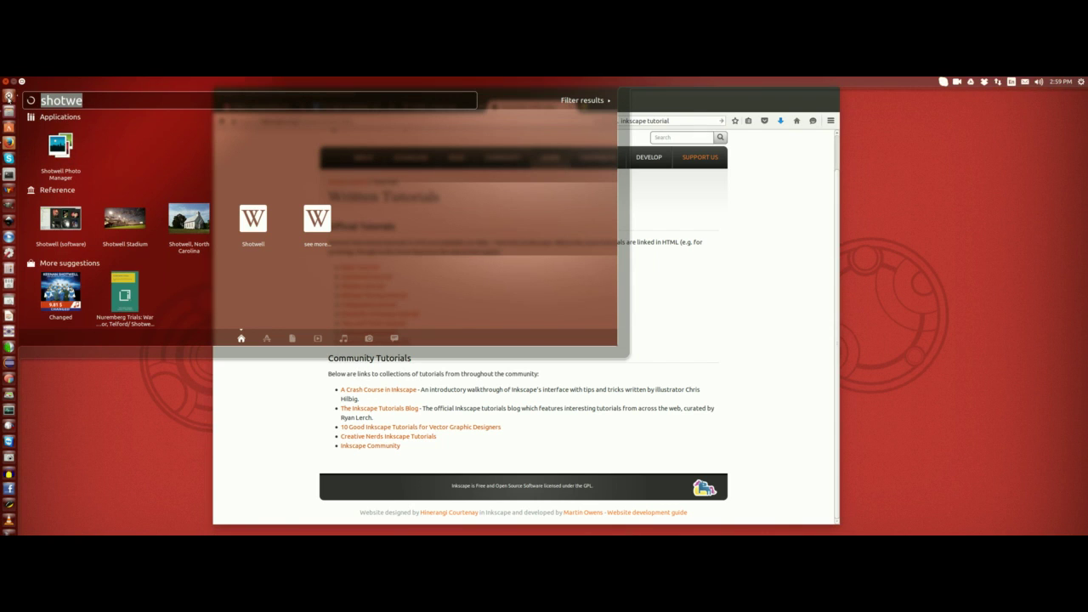
{"action": "type", "text": "tote"}
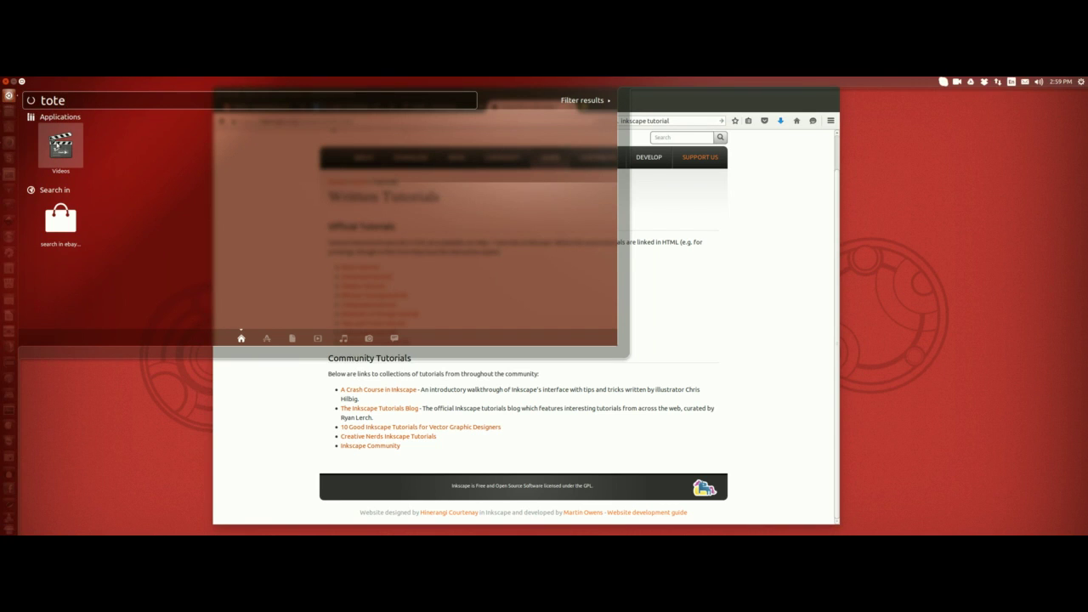
{"action": "left_click", "coordinate": [58, 146]}
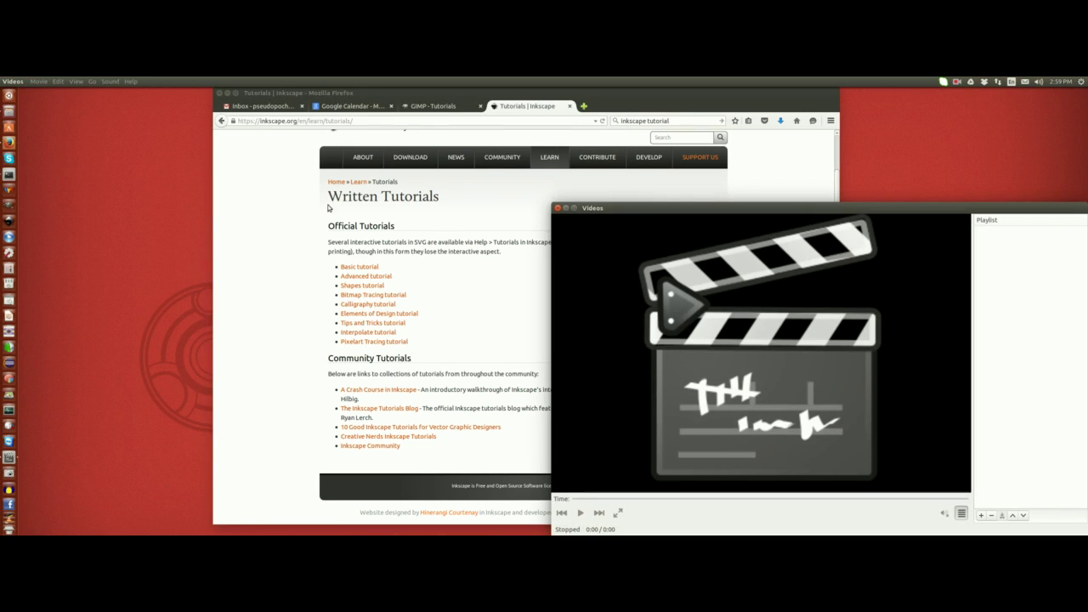
{"action": "left_click_drag", "start_coordinate": [602, 208], "coordinate": [244, 148]}
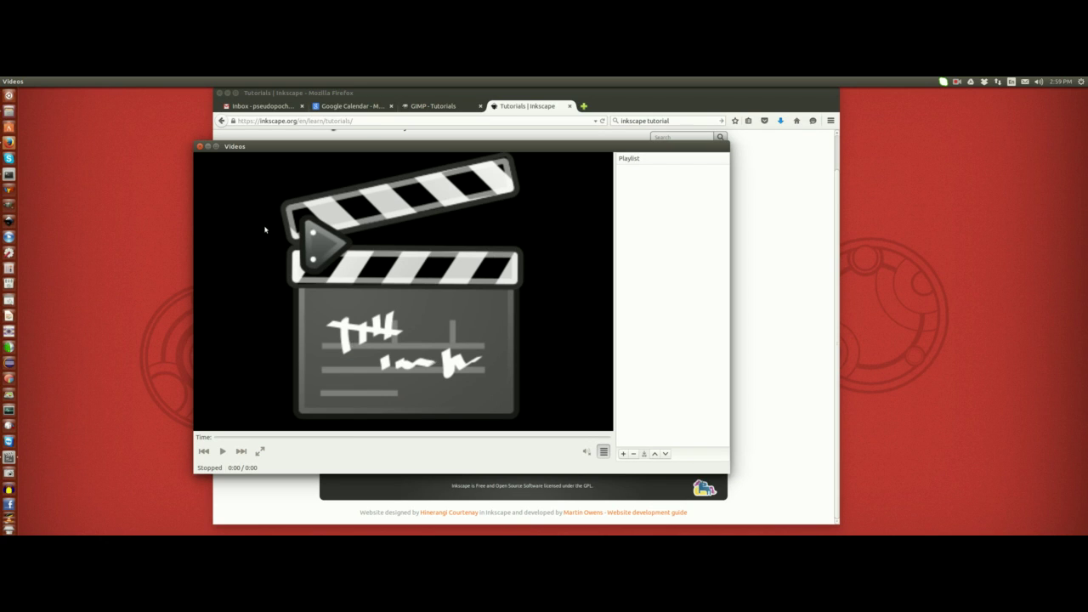
{"action": "left_click", "coordinate": [200, 147]}
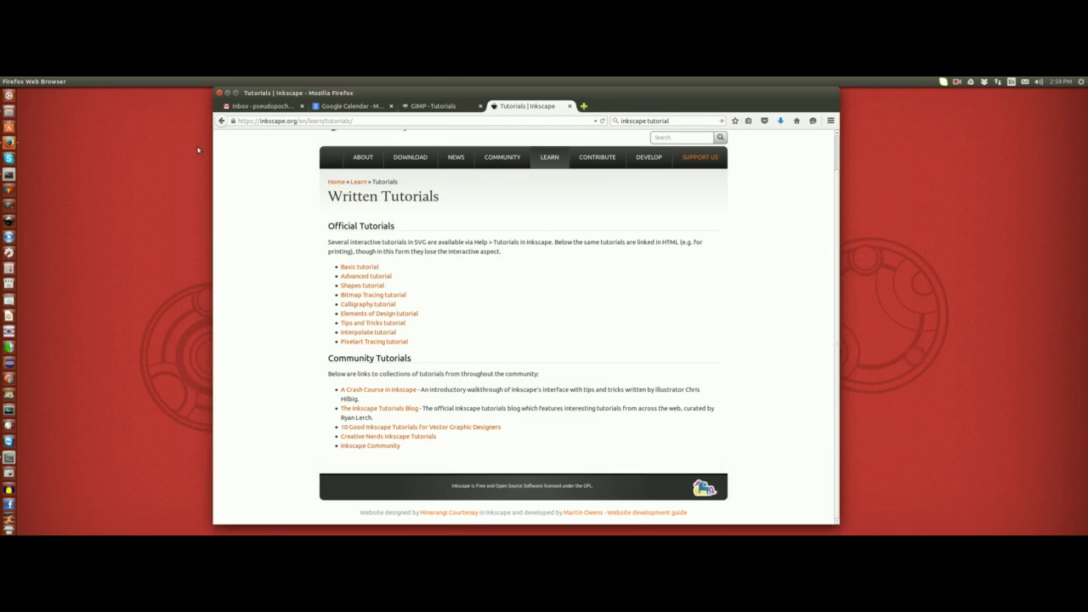
{"action": "left_click", "coordinate": [9, 519]}
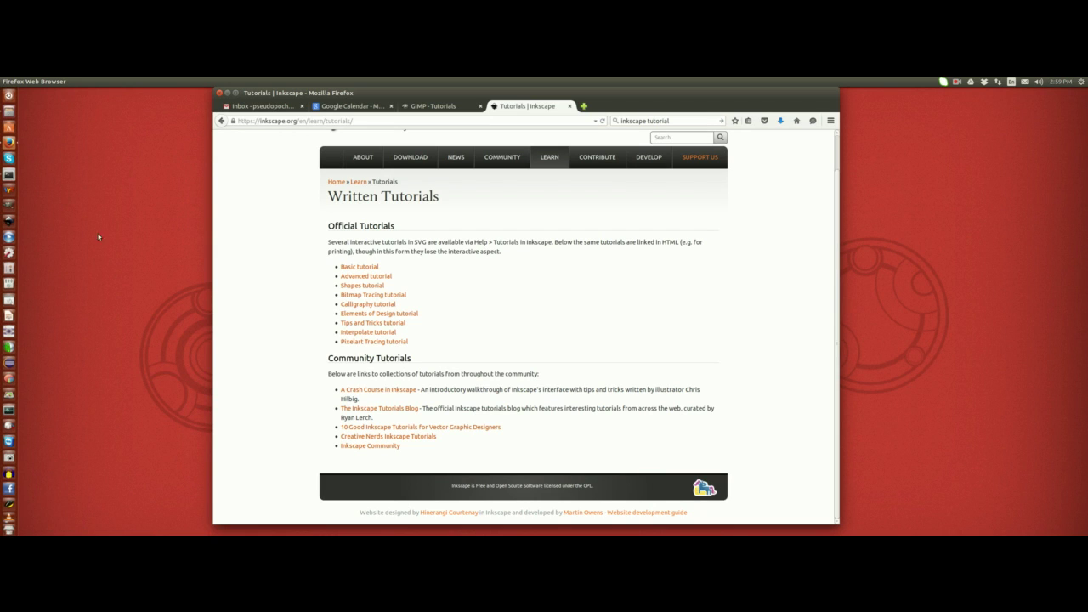
{"action": "left_click", "coordinate": [9, 95]}
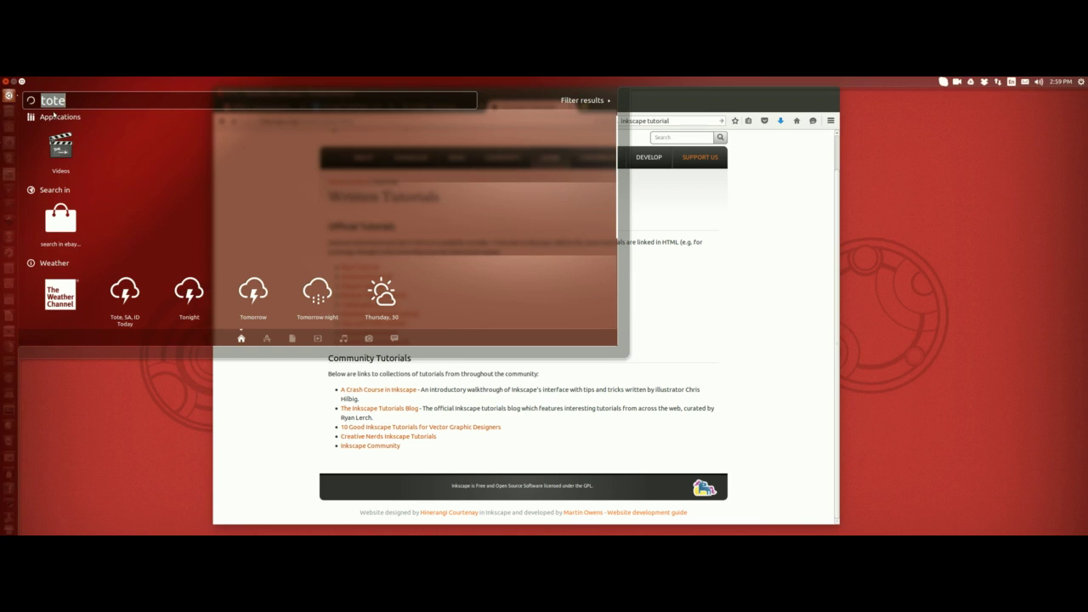
Confirm VLC media player is installed in Ubuntu Software Center, close it and dismiss the error.
{"action": "key", "text": "Escape"}
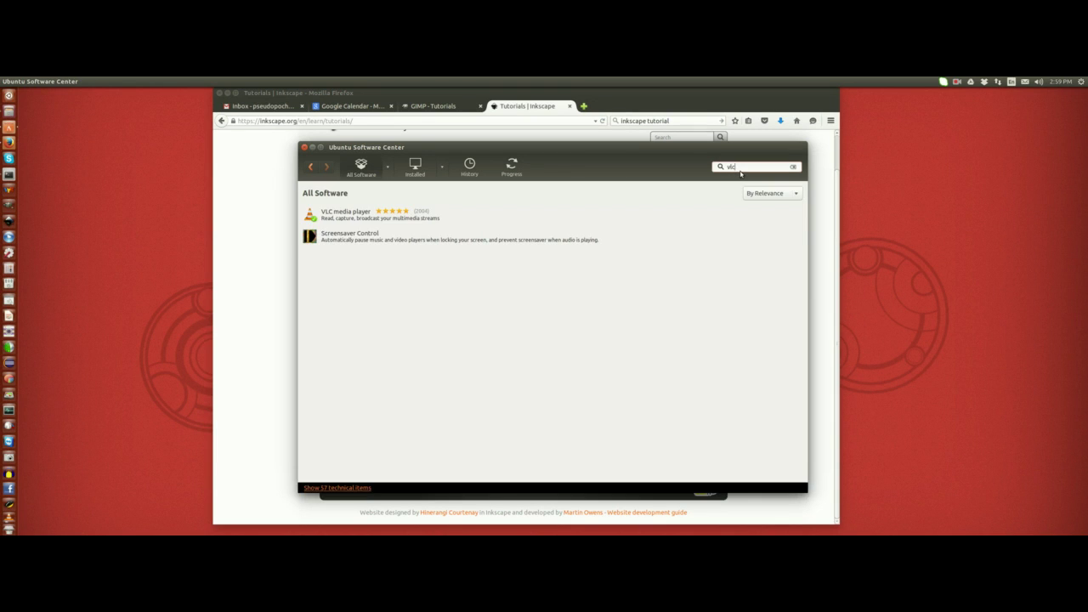
{"action": "left_click", "coordinate": [416, 220]}
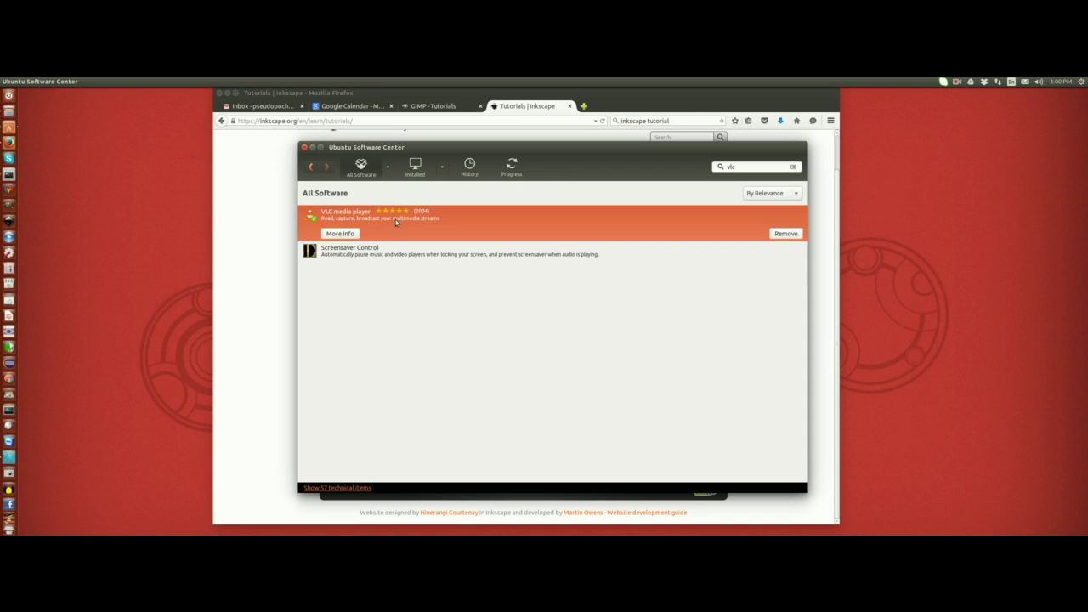
{"action": "left_click", "coordinate": [303, 148]}
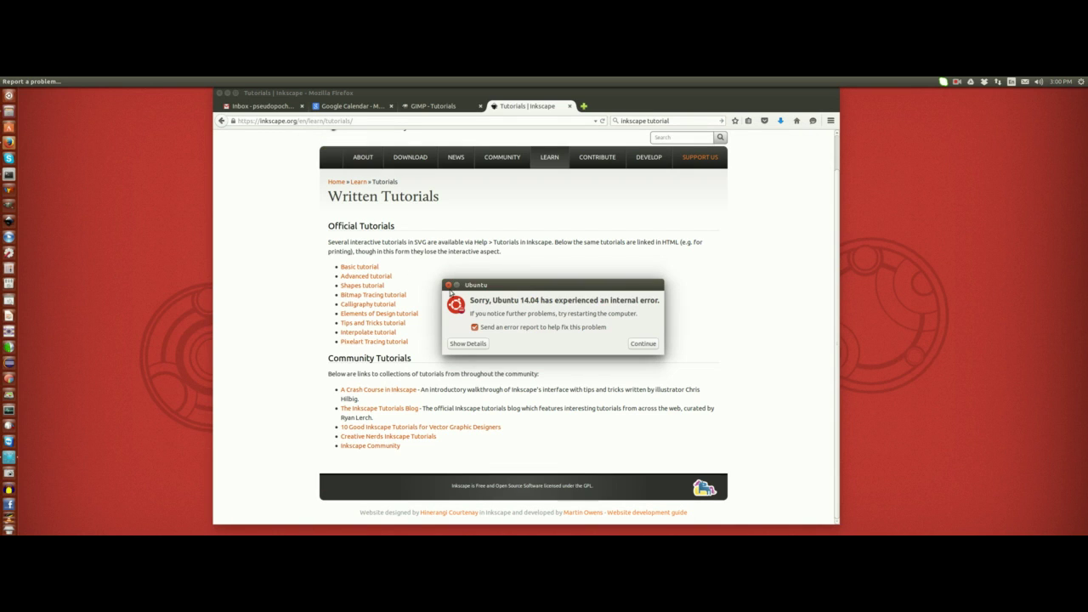
{"action": "left_click", "coordinate": [643, 344]}
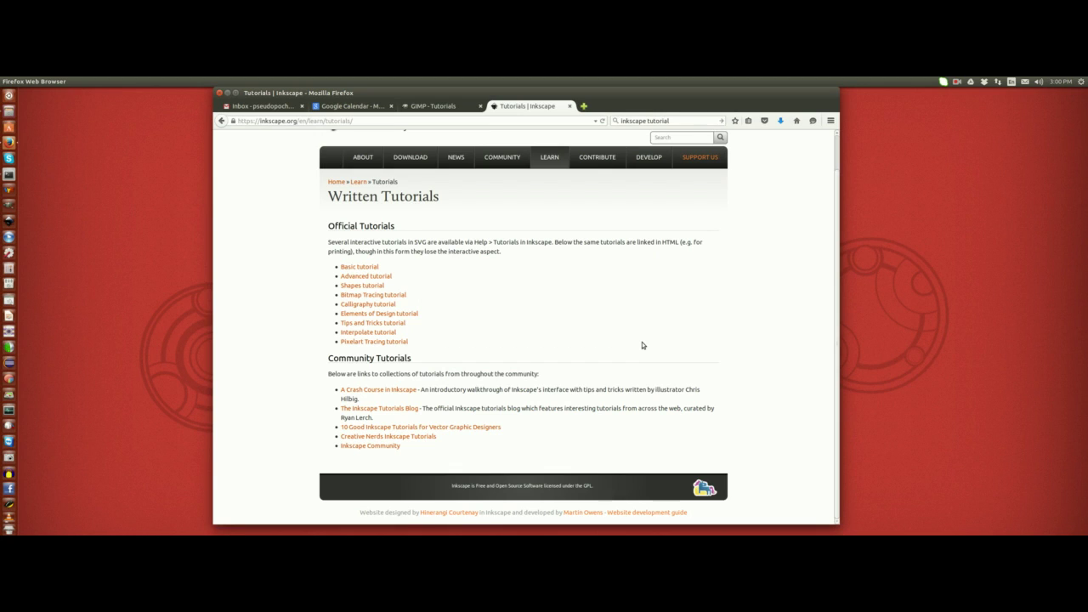